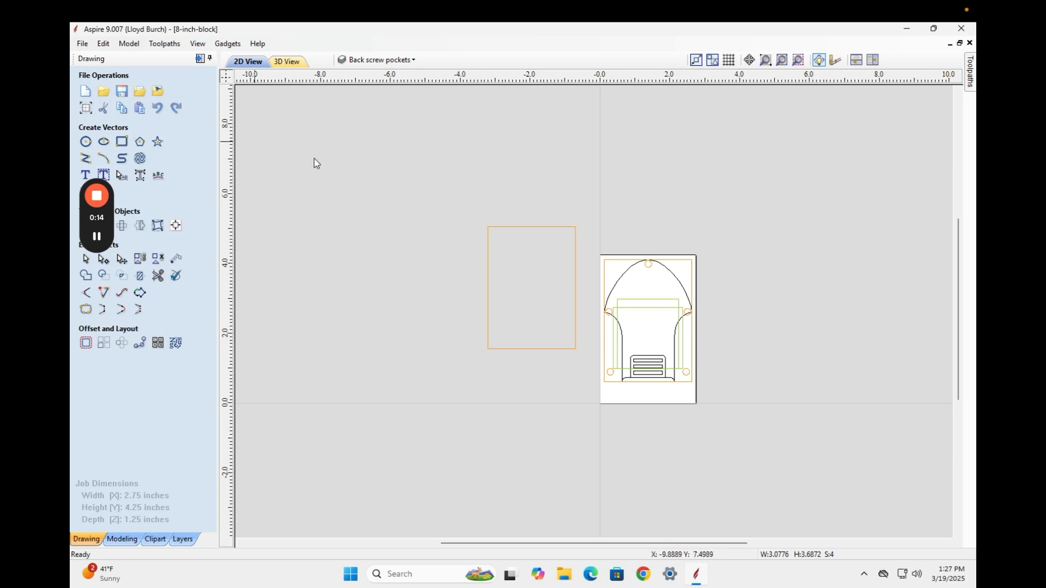
Switch to the 3D view and keep the toolpaths pane pinned open
left_click(287, 63)
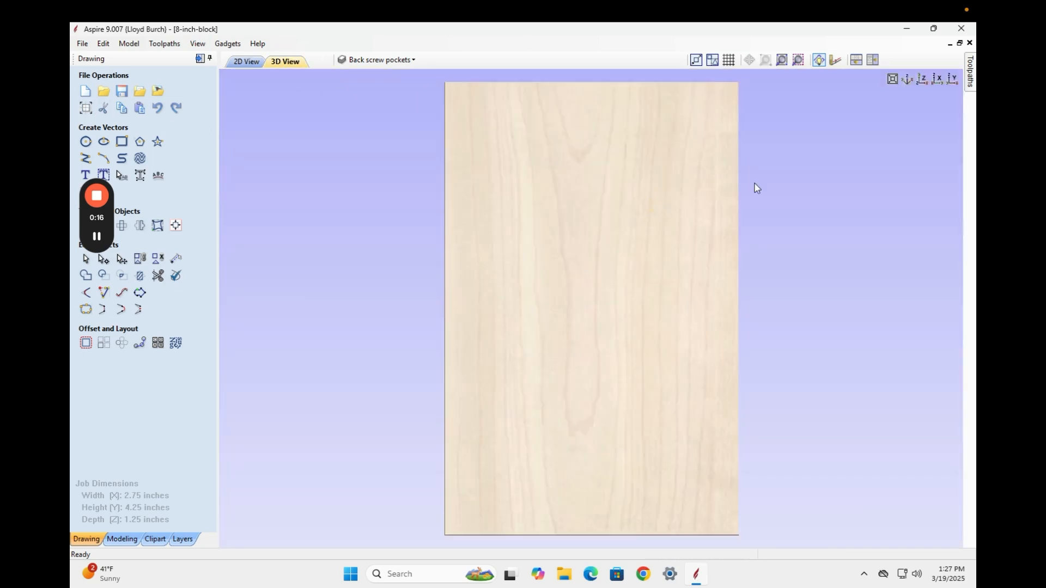
left_click(971, 69)
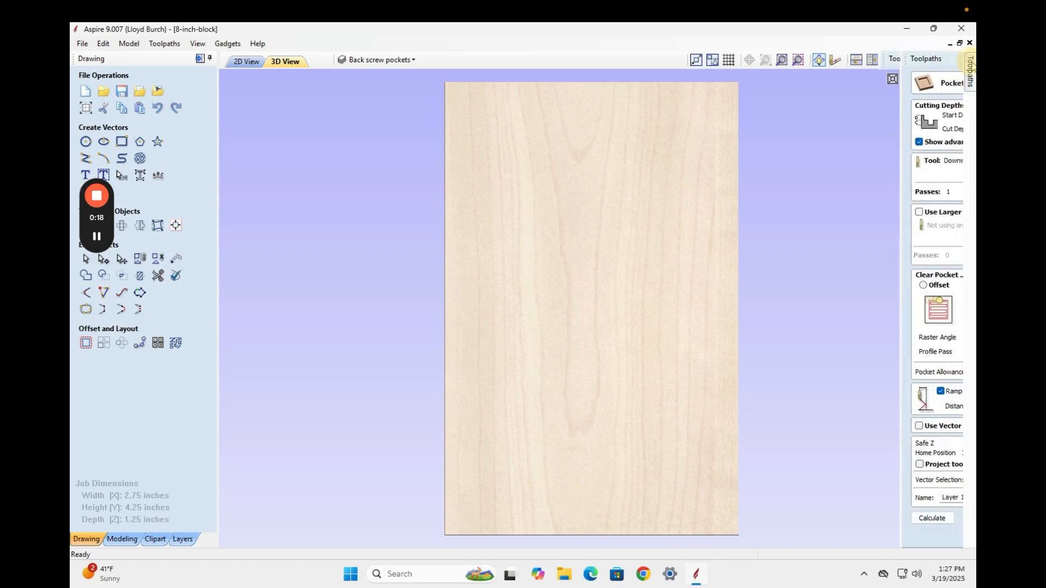
left_click(956, 58)
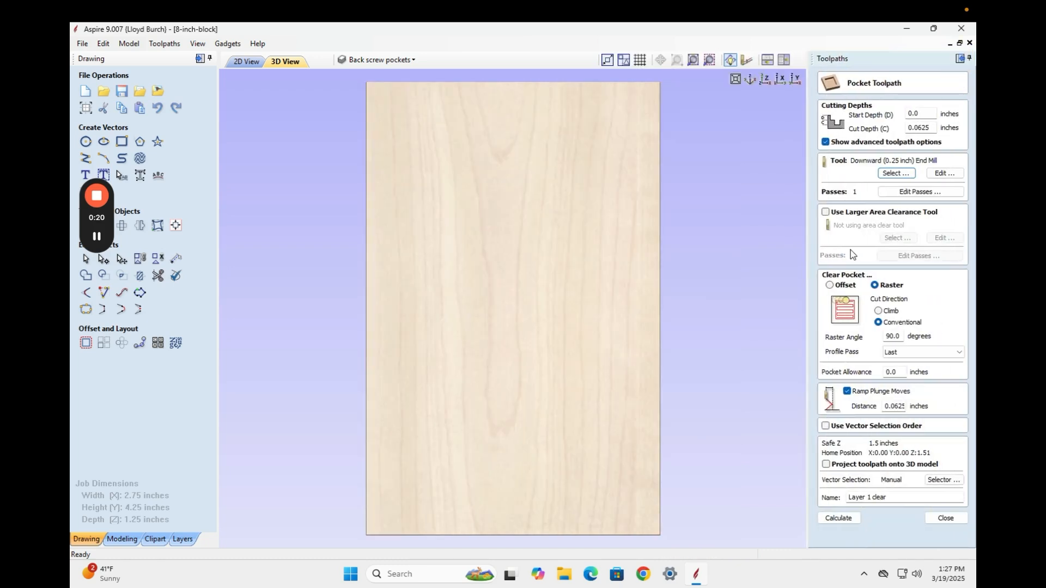
Look up the 0.0625 inch end mill's settings in the tool database, and return to the 2D view with the pocket toolpath closed
left_click(896, 173)
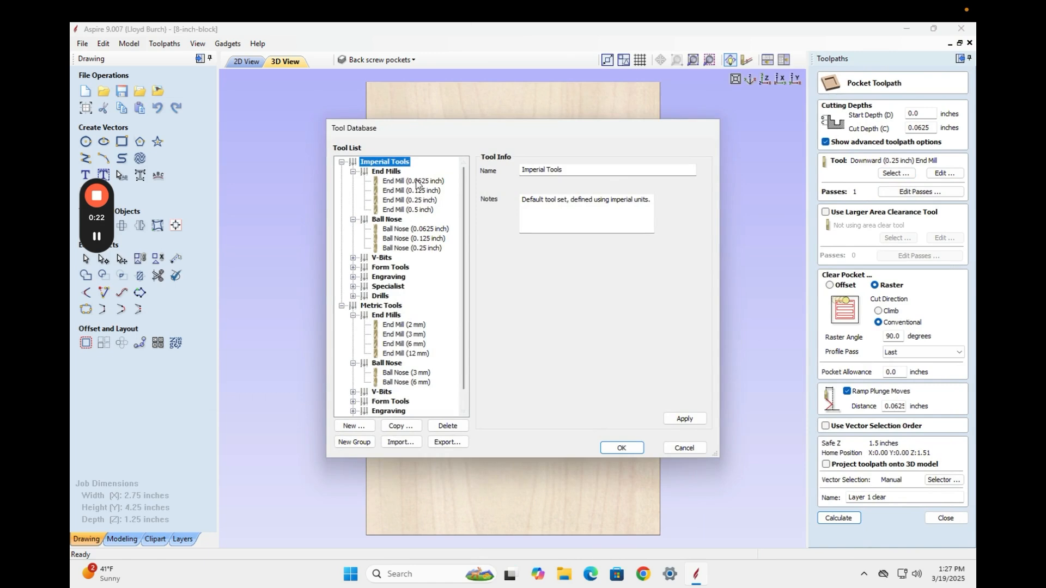
left_click(417, 182)
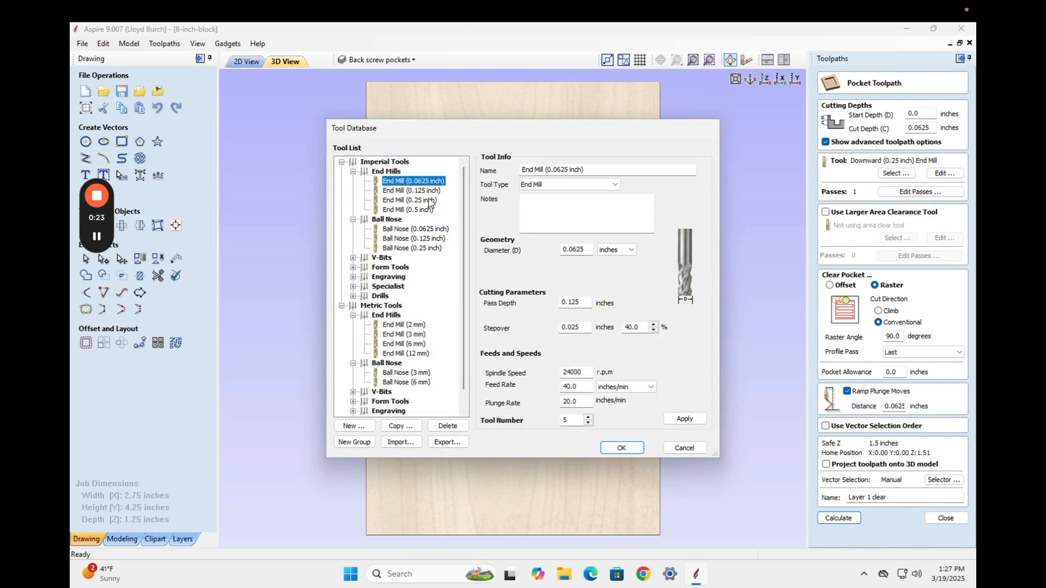
left_click(684, 448)
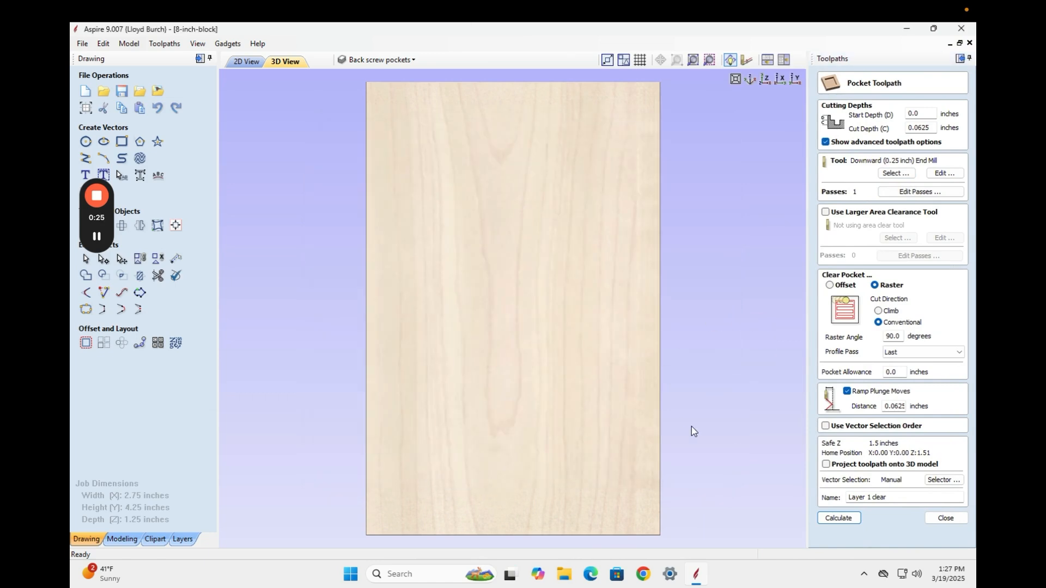
left_click(946, 519)
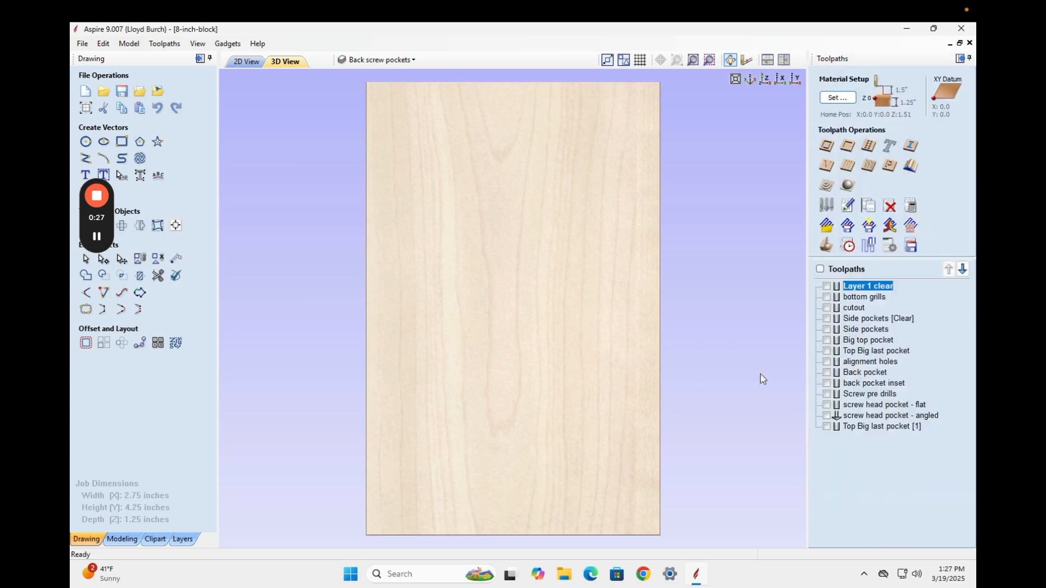
left_click(246, 61)
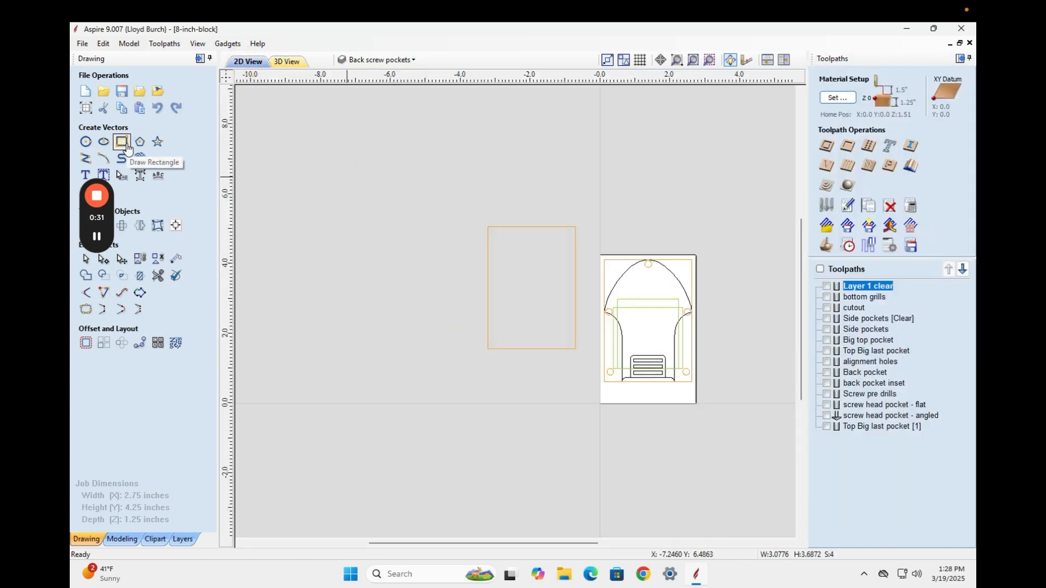
Set the job width to 3.375 inches in the job setup
left_click(85, 107)
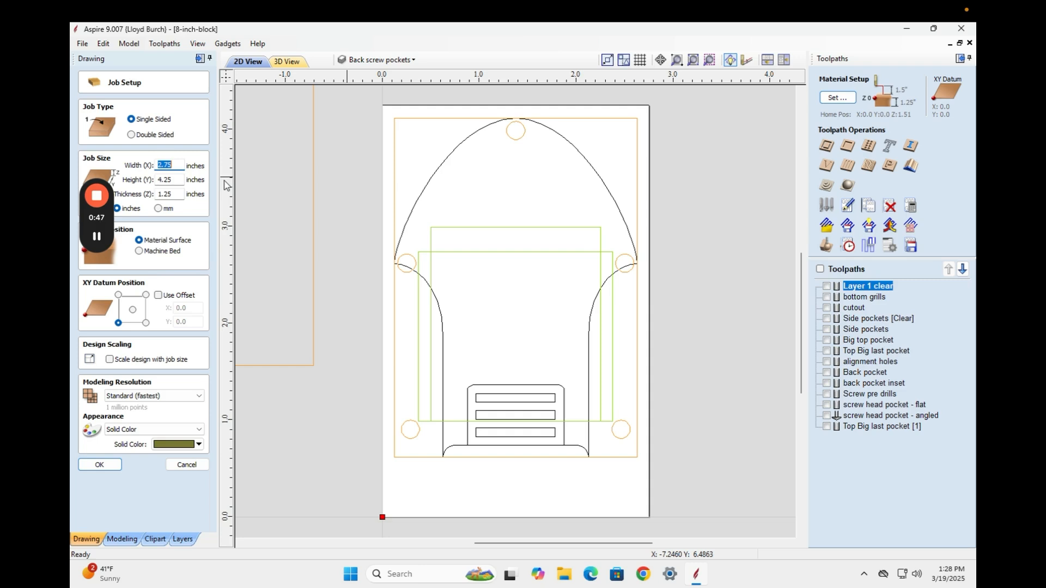
type("3/8")
key("Return")
key("Home")
key("Delete")
type("3")
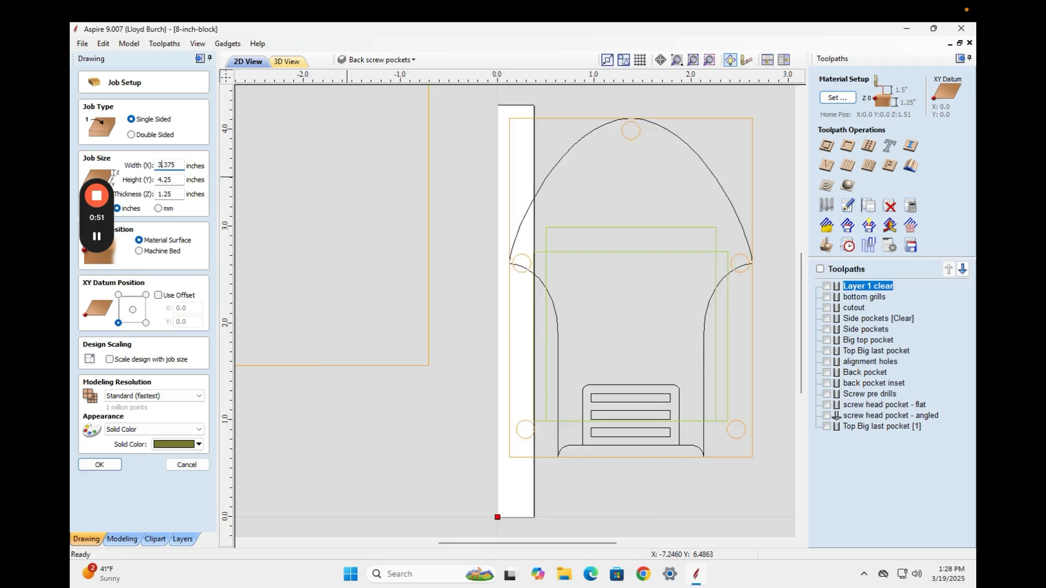
key("Tab")
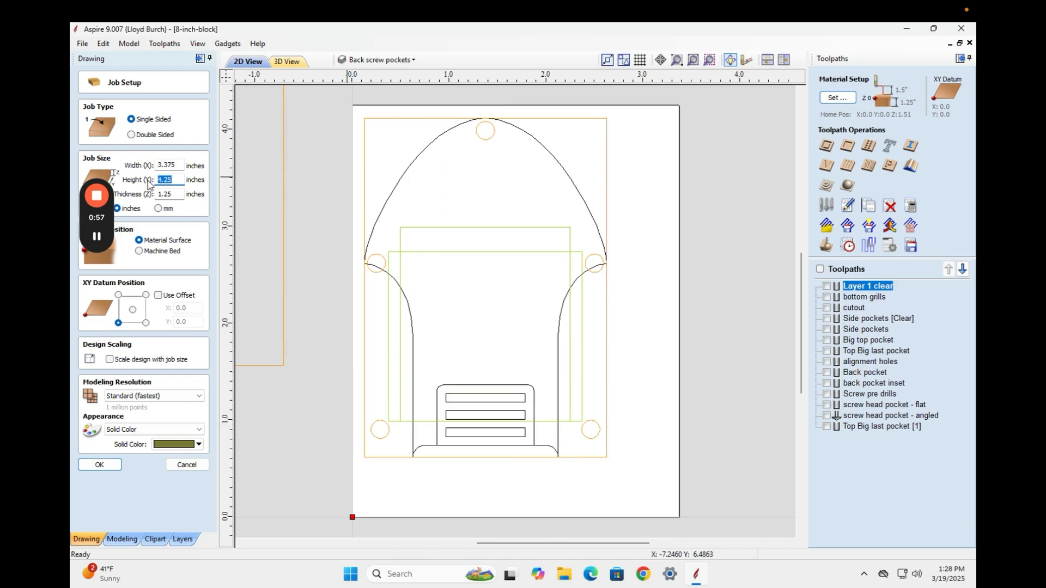
Set the job height to 8 inches and the thickness to 1.4375 inches, and apply the new job size
type("8")
key("Tab")
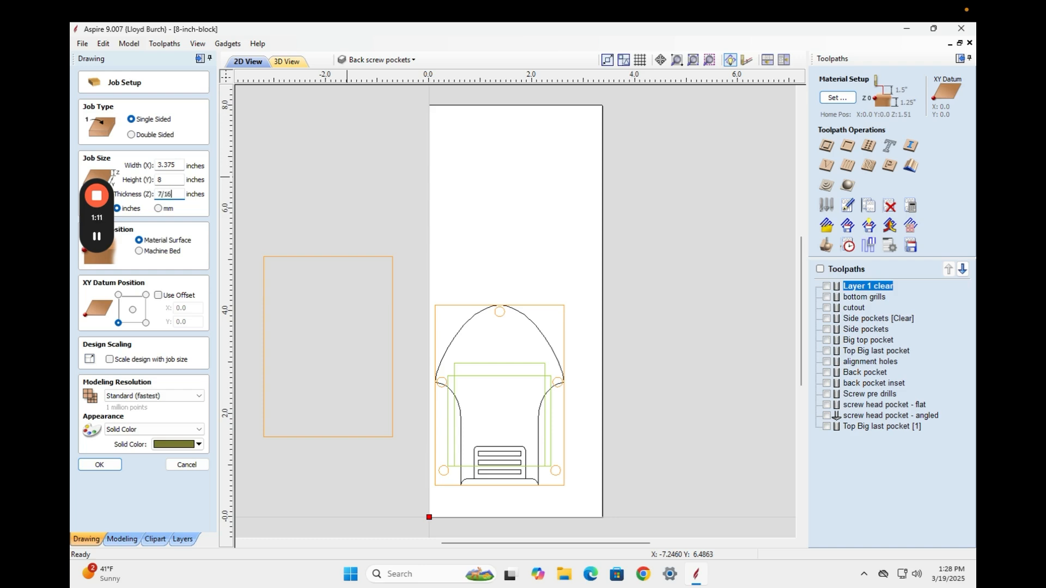
key("BackSpace")
type("1.4375")
left_click(100, 465)
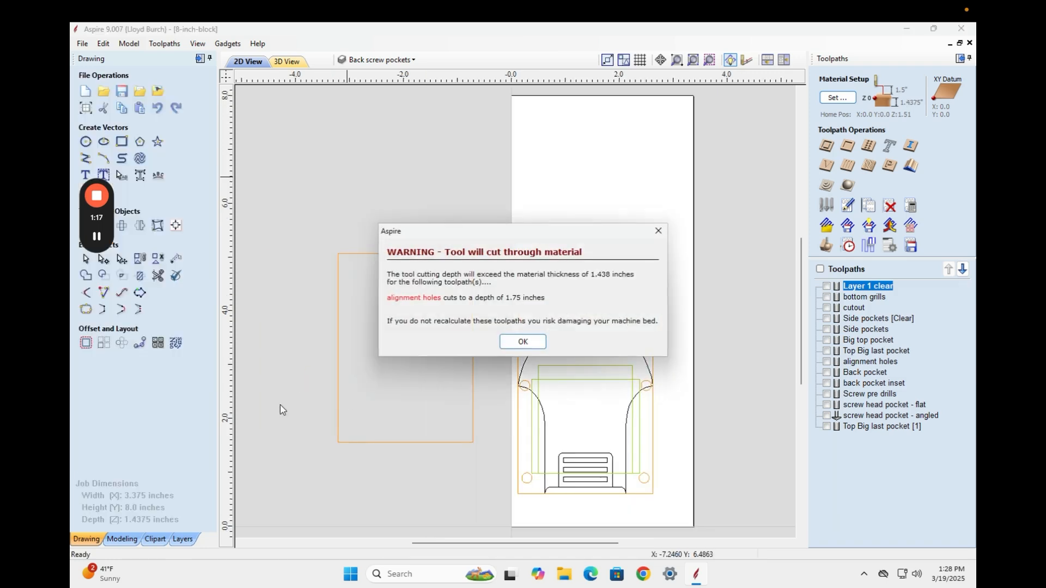
left_click(522, 343)
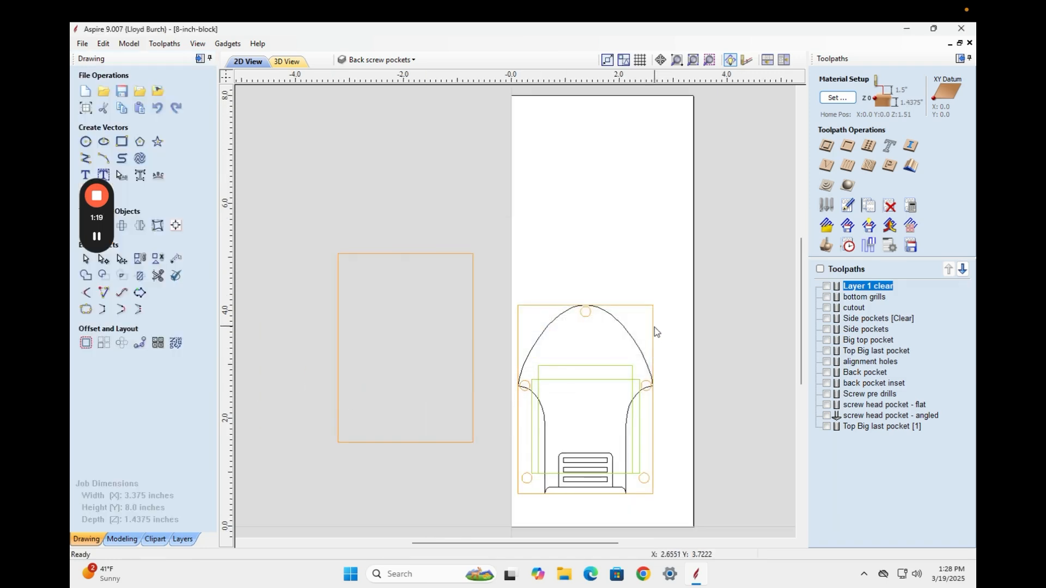
left_click(661, 330)
left_click_drag(666, 293, 510, 504)
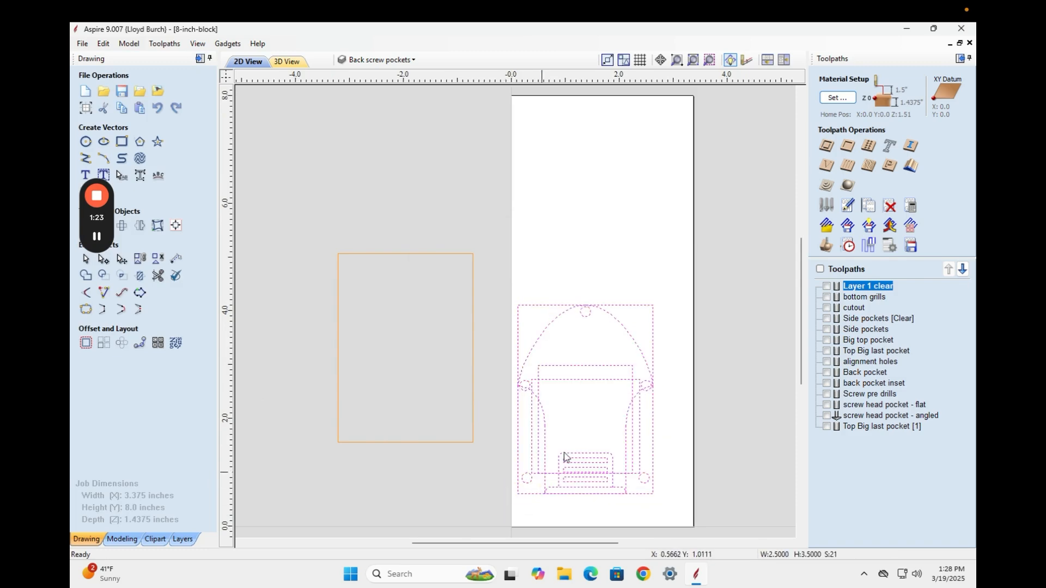
right_click(554, 384)
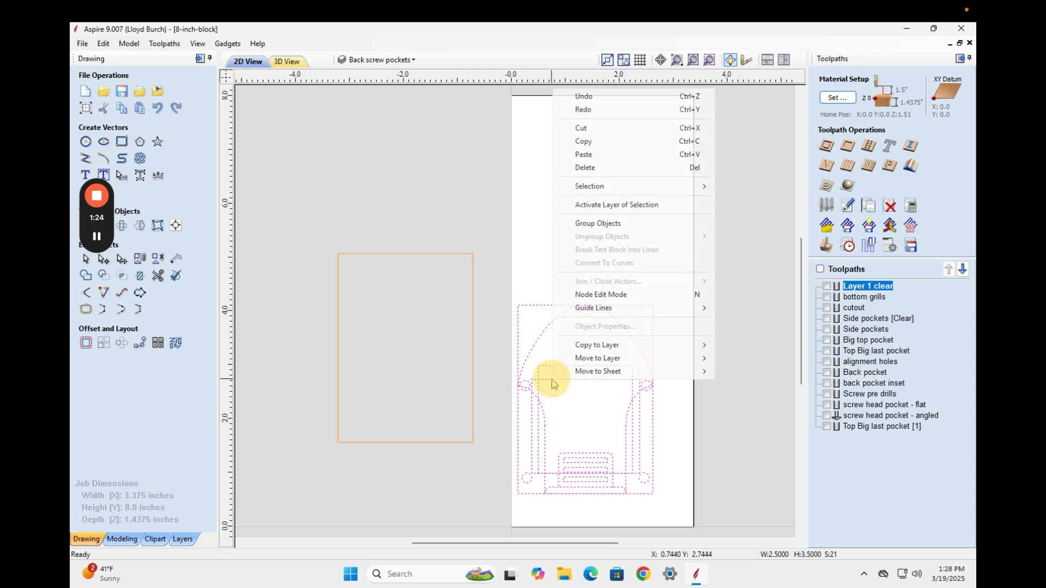
left_click(479, 299)
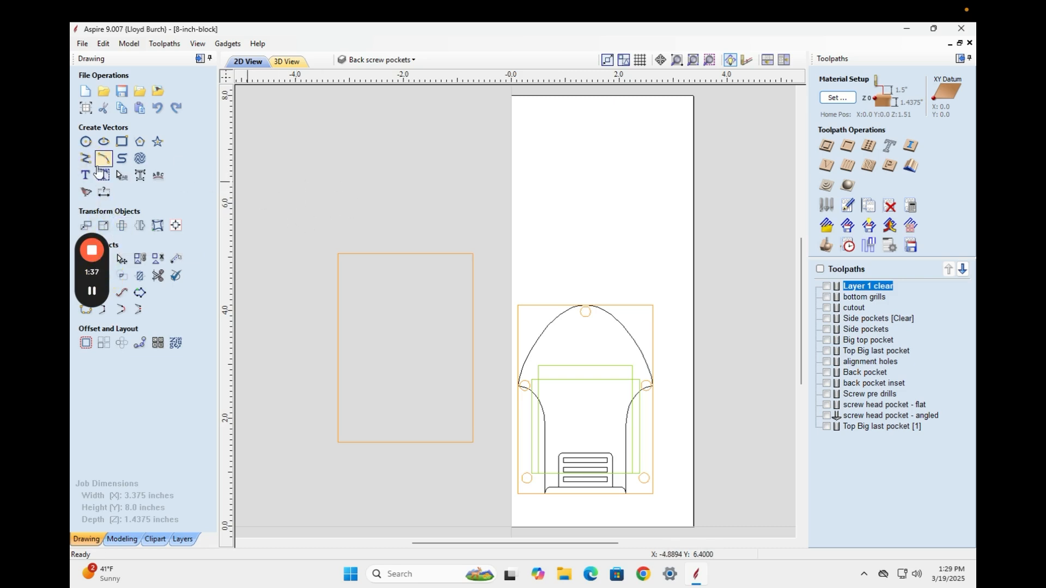
Draw a horizontal line about 3.95 inches long across the material at about Y 4.0, through the small circle at the arch's peak
left_click(86, 158)
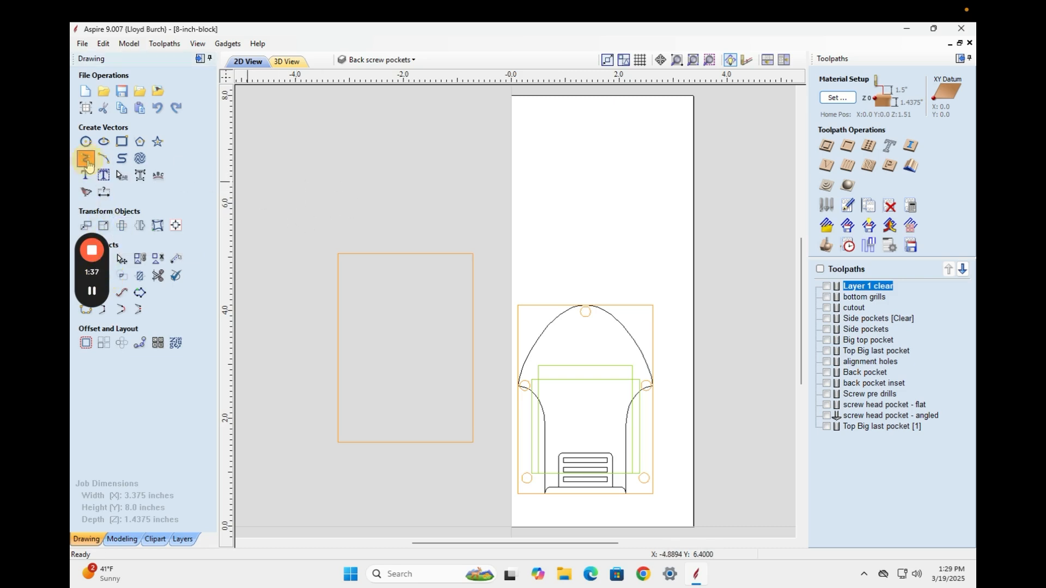
left_click(498, 311)
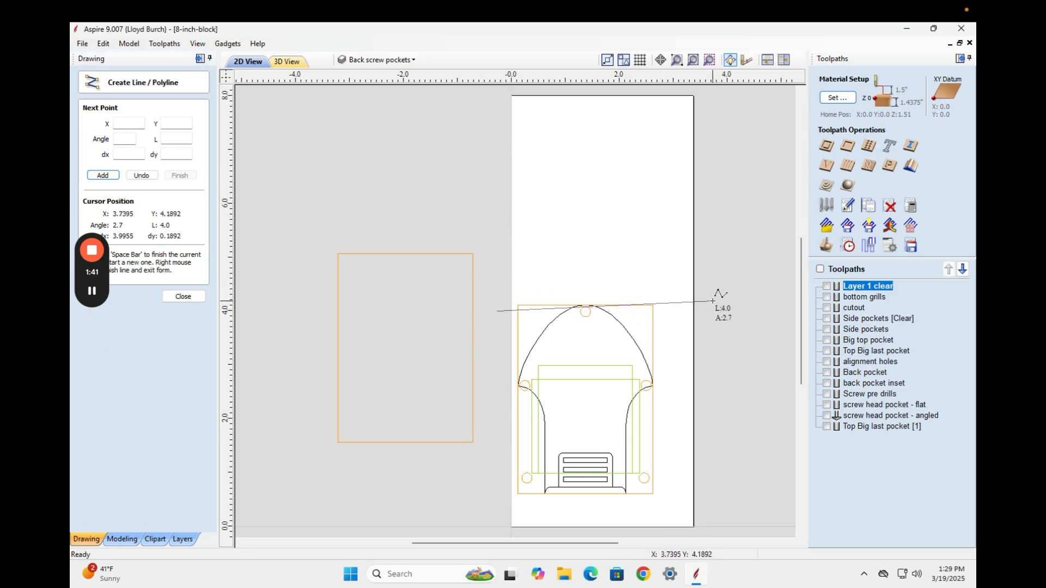
left_click(711, 311)
right_click(733, 306)
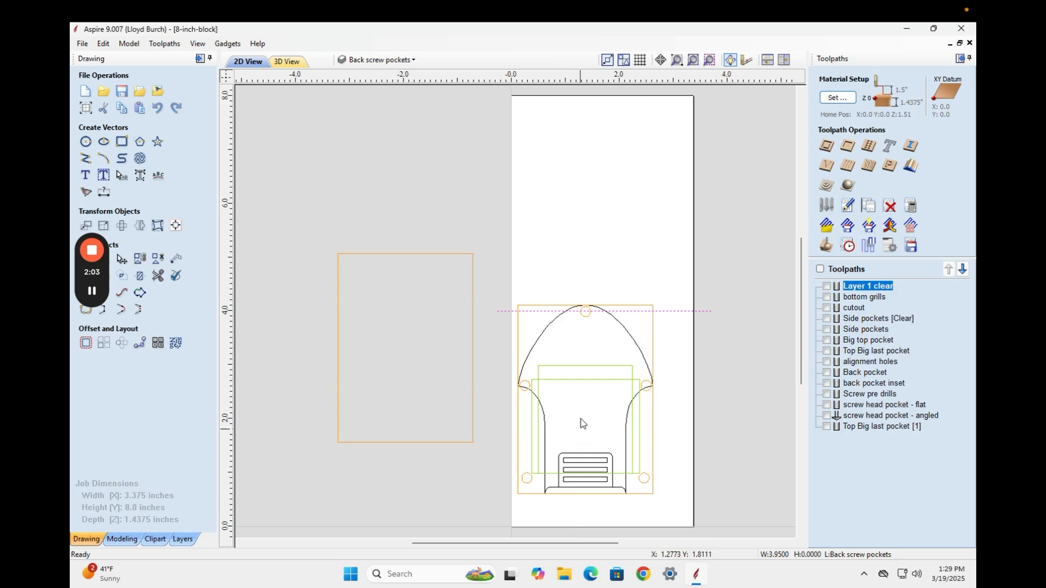
Draw a rectangle about 2.4 by 2.2 inches from the material's lower-right corner and enter a width of 2.4375 inches
left_click(121, 141)
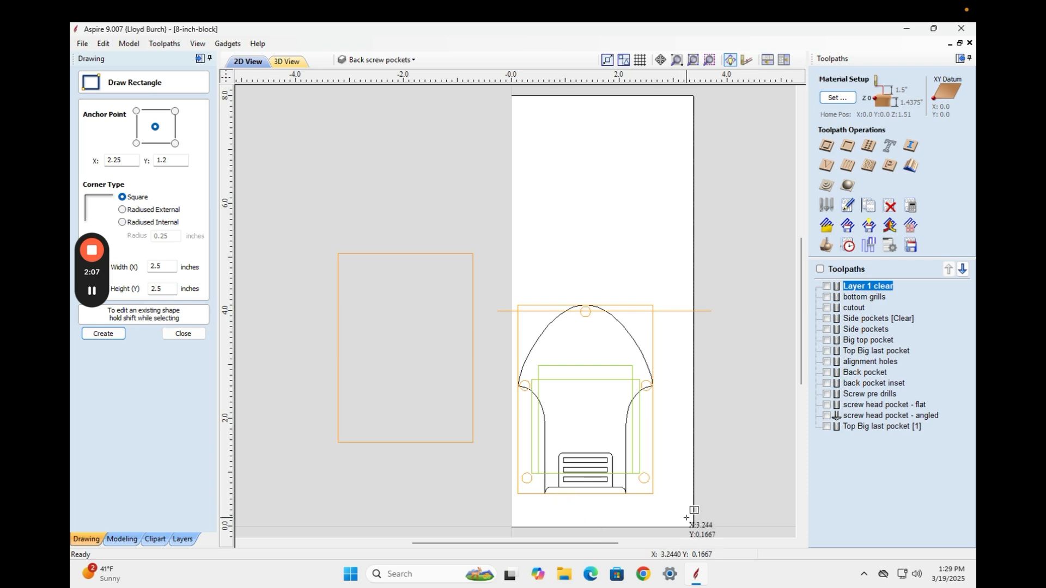
left_click_drag(694, 527, 565, 409)
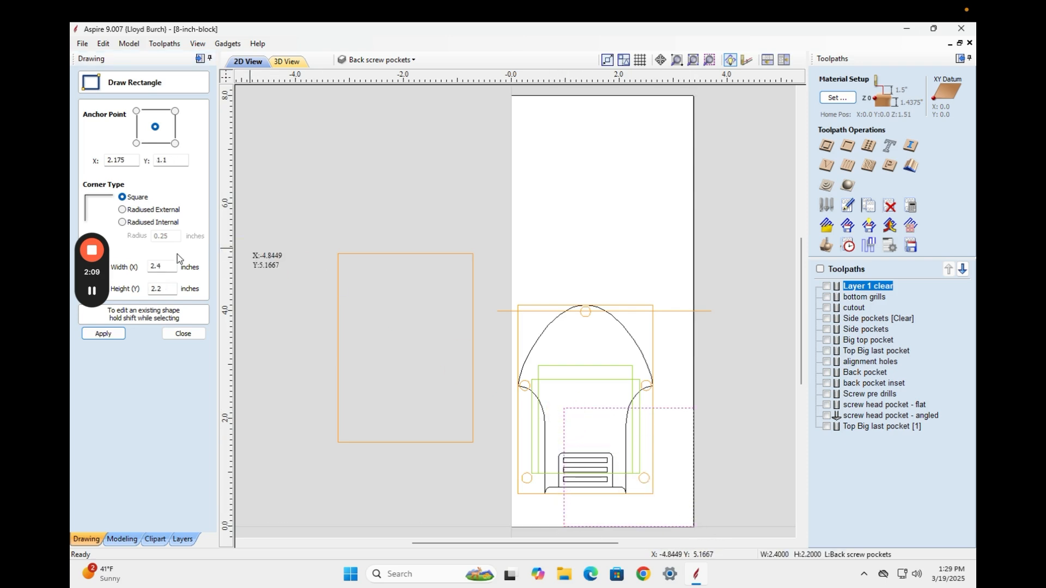
left_click(160, 266)
type("7/")
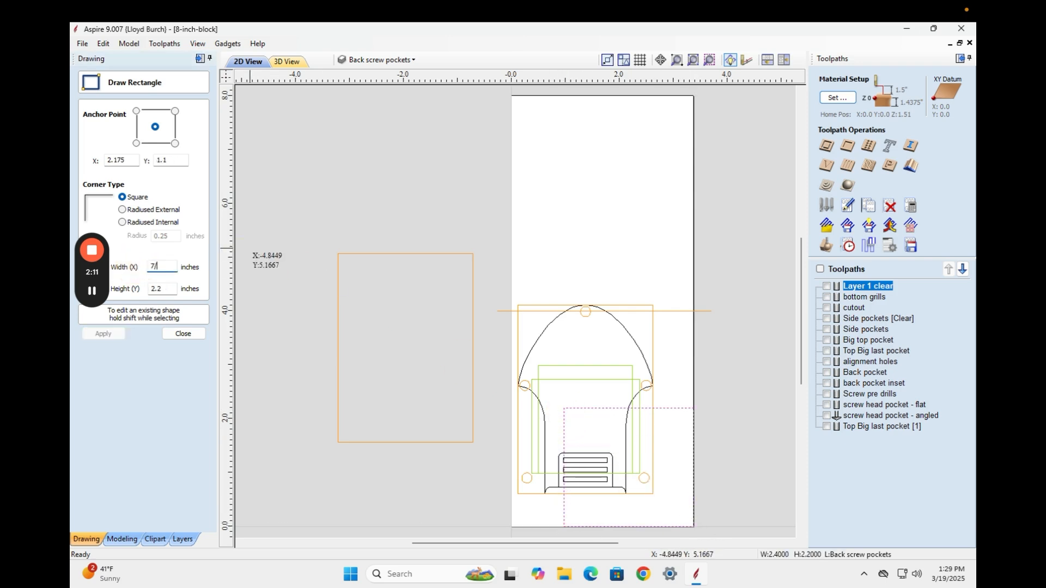
type("16")
key("Return")
Set the new rectangle's height to 2.4375 inches to match its width, and apply the size
key("ctrl+a")
key("ctrl+c")
left_click(161, 290)
key("ctrl+v")
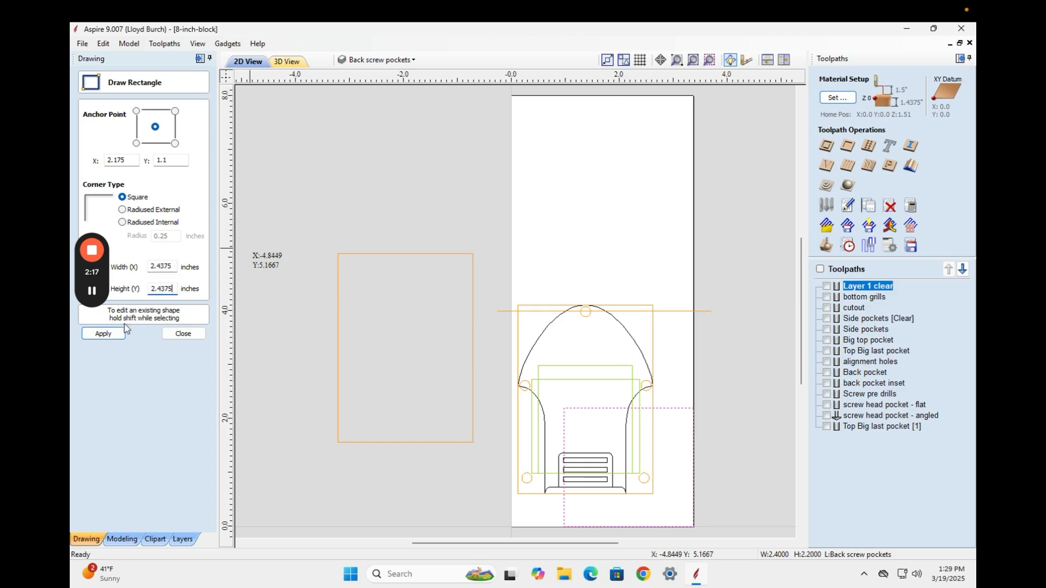
left_click(104, 333)
left_click(183, 334)
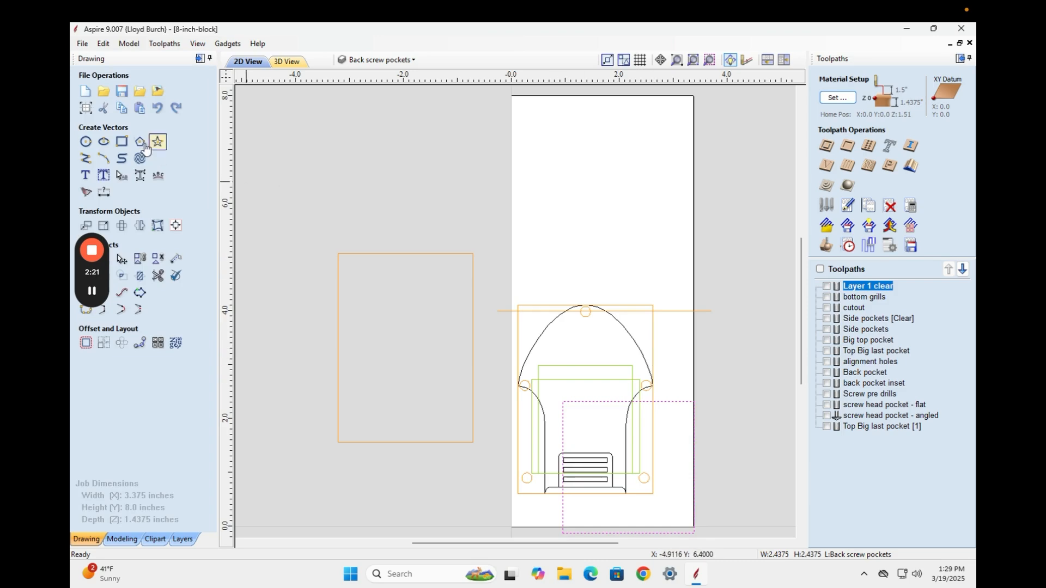
Draw a rectangle tracing the full outline of the material
left_click(121, 141)
mouse_move(508, 96)
left_mouse_down()
mouse_move(614, 223)
mouse_move(694, 526)
left_mouse_up()
key("Escape")
Align the 2.4375 inch square to the inside bottom edge of the material outline rectangle
left_click_drag(608, 517, 505, 535)
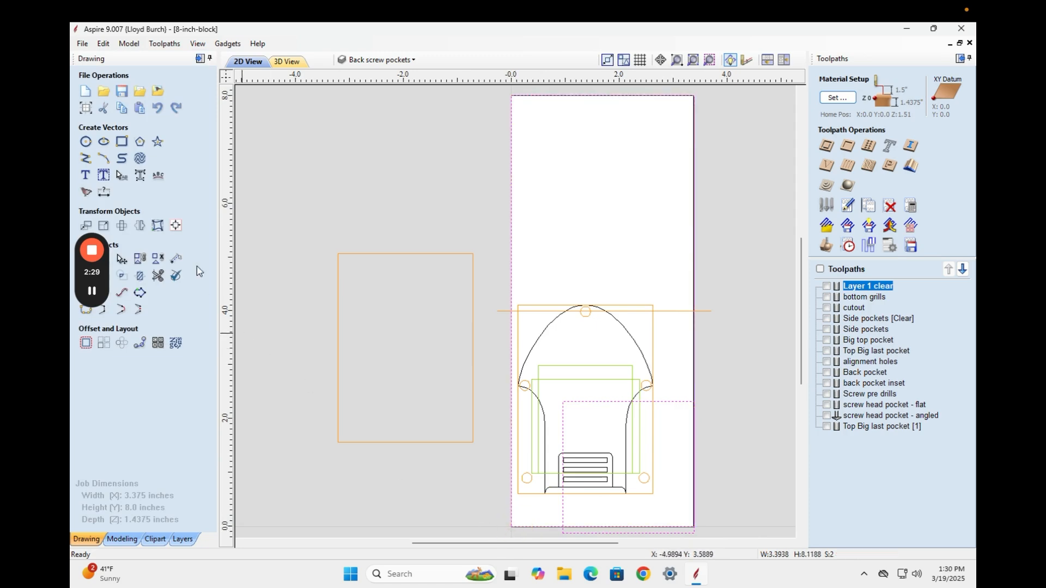
left_click(176, 225)
left_click(162, 260)
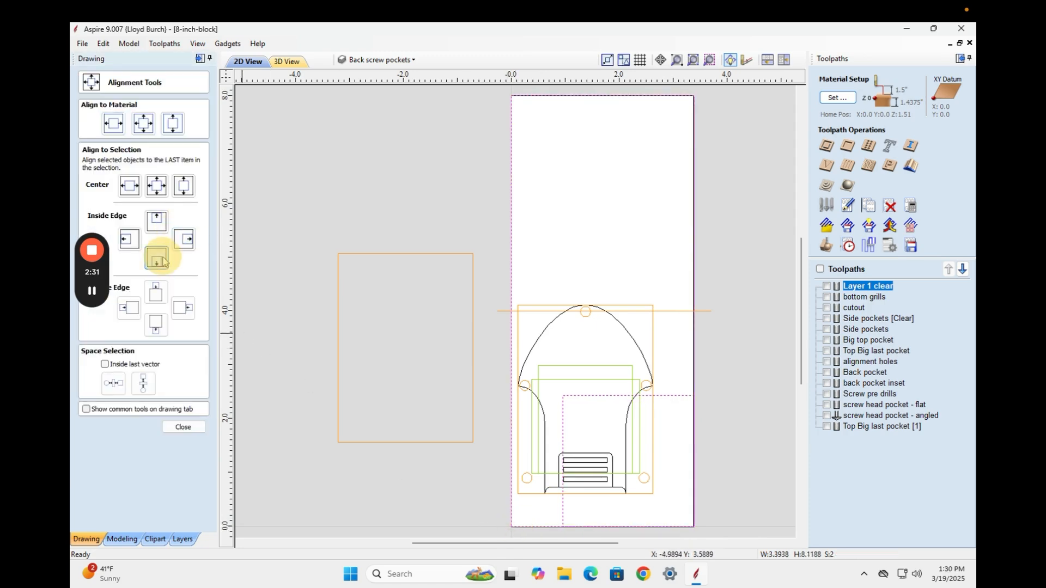
left_click(411, 184)
left_click(183, 427)
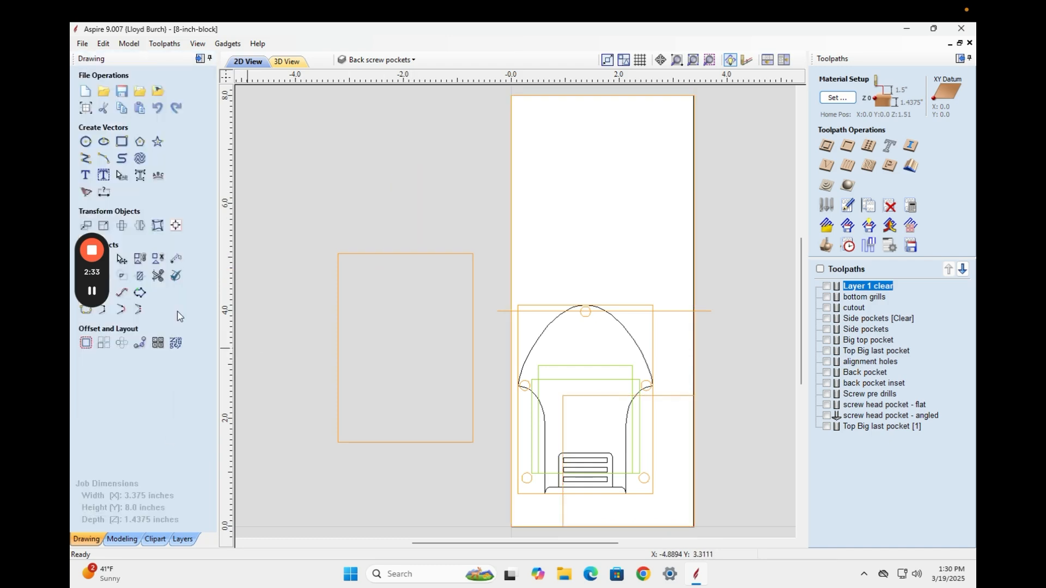
Draw a circle about 1.9 inches in diameter centred at X 0, Y 0, and place a second one past the material's lower-right side
left_click(86, 142)
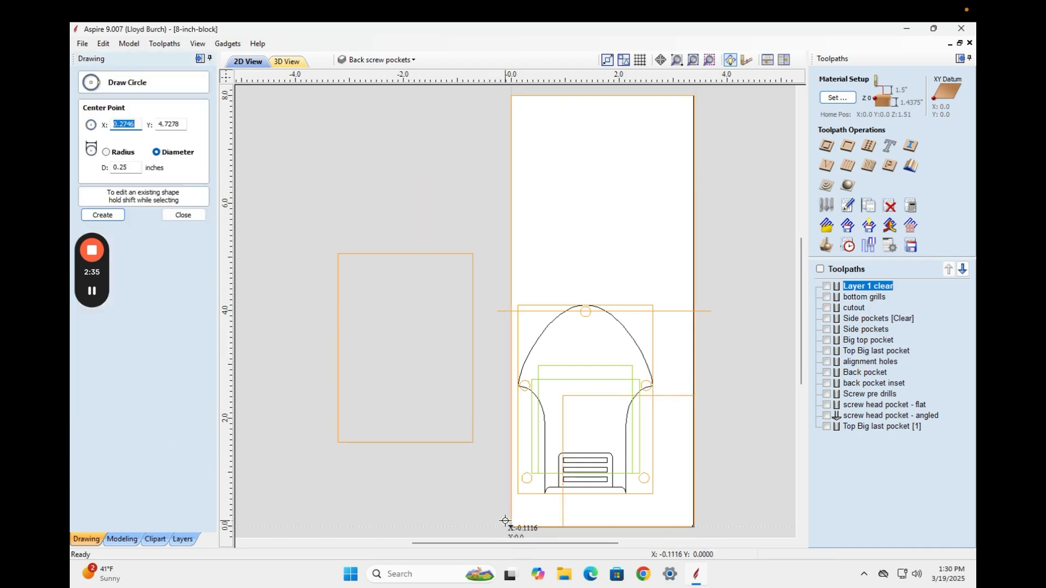
left_click_drag(511, 526, 561, 537)
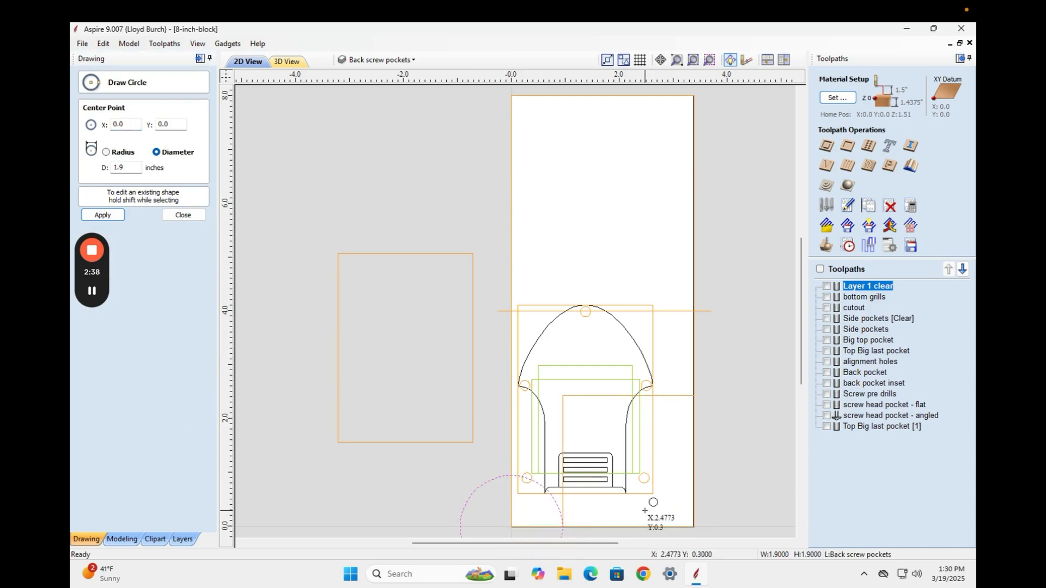
left_click(706, 492)
key("Escape")
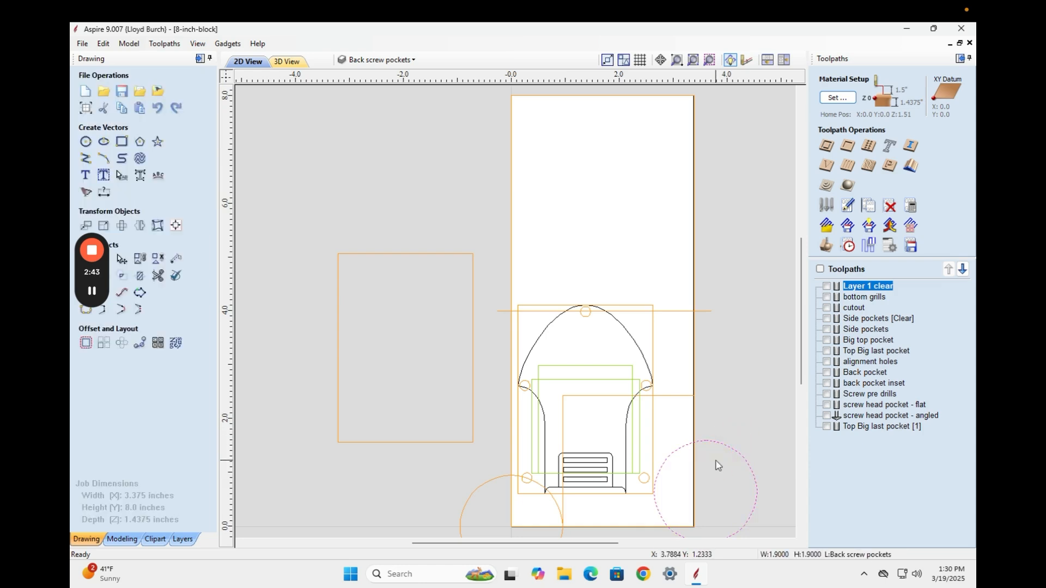
Delete the extra circle beside the material and the 2.4375 inch square in the lower-right corner
left_click(671, 311)
left_click(734, 442)
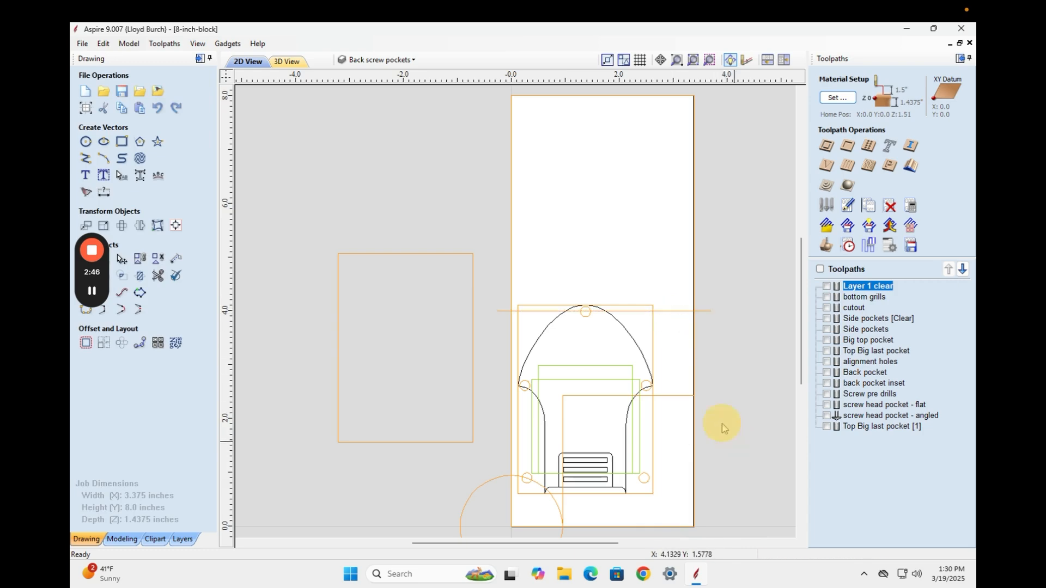
left_click(661, 396)
key("Delete")
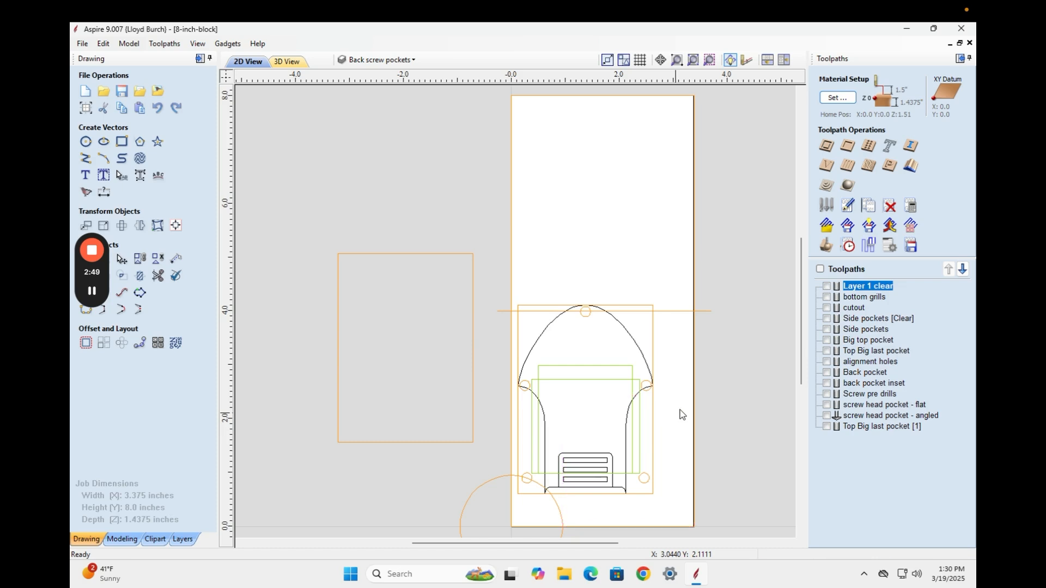
Mirror the 1.9 inch circle at the job origin vertically about the job center, creating a mirrored copy
scroll(799, 332, "down", 2)
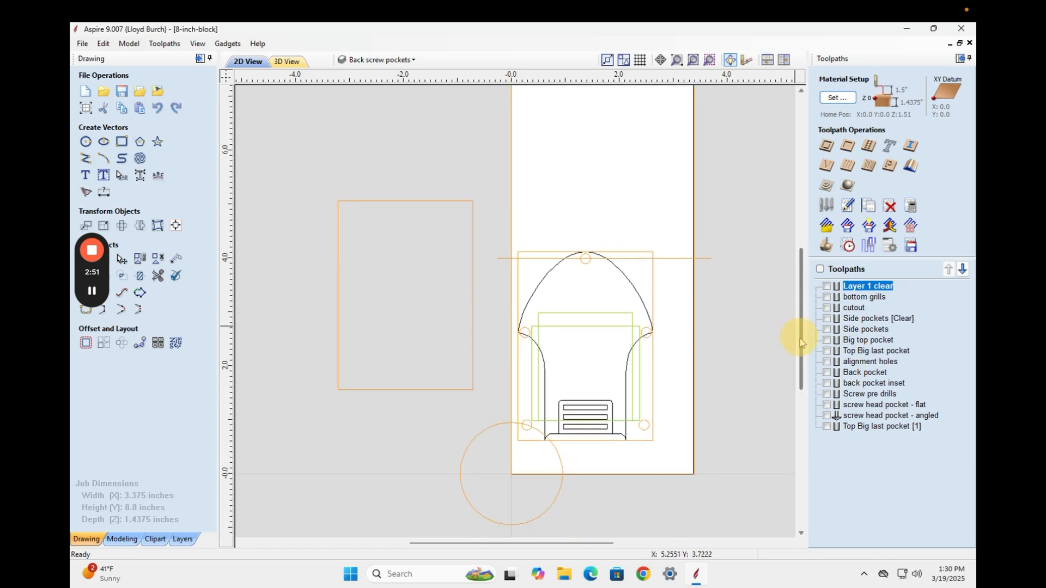
left_click(457, 470)
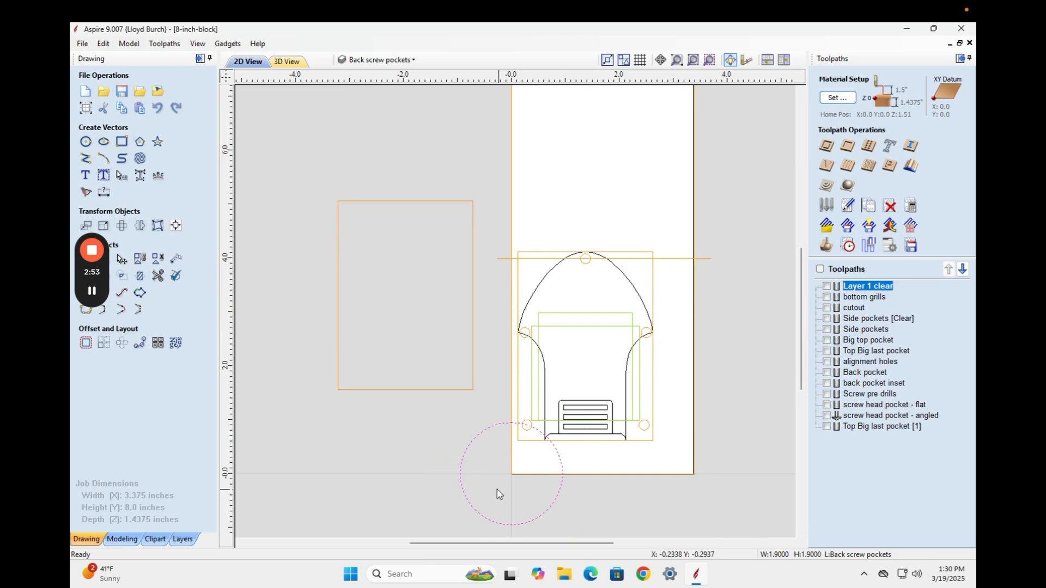
left_click(139, 226)
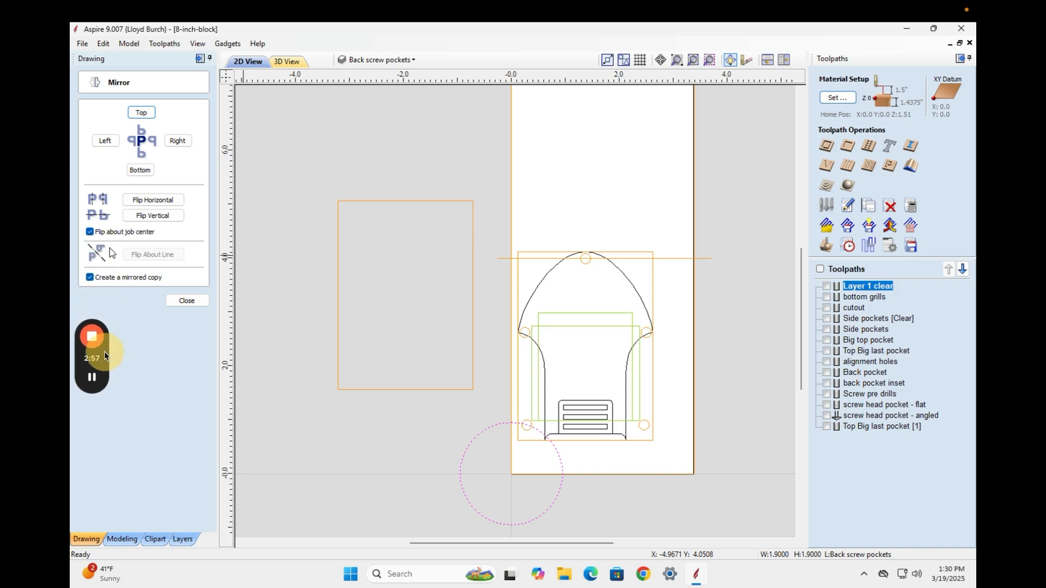
left_click(157, 218)
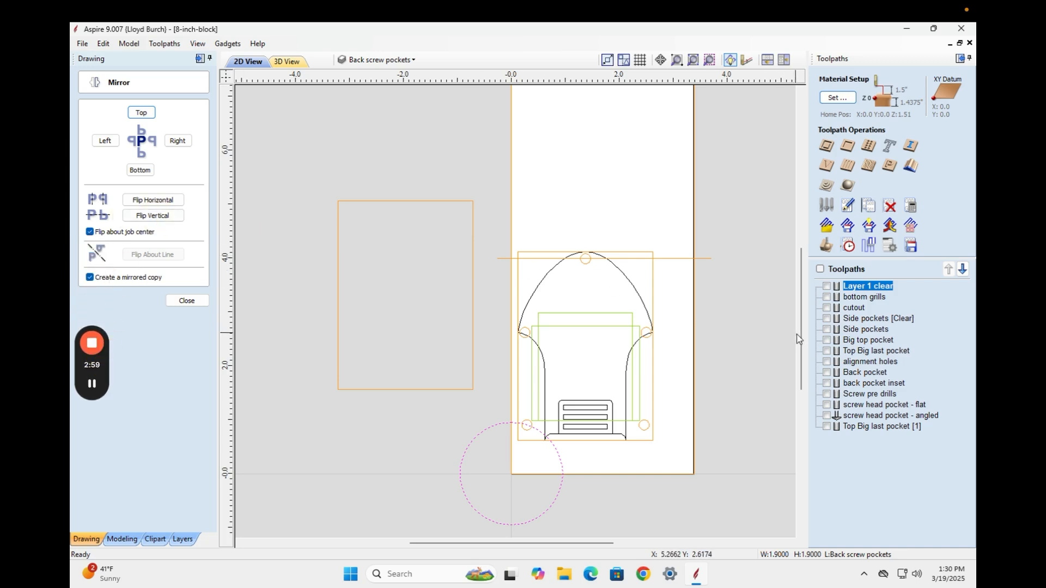
mouse_move(802, 341)
left_mouse_down()
mouse_move(799, 275)
mouse_move(796, 344)
left_mouse_up()
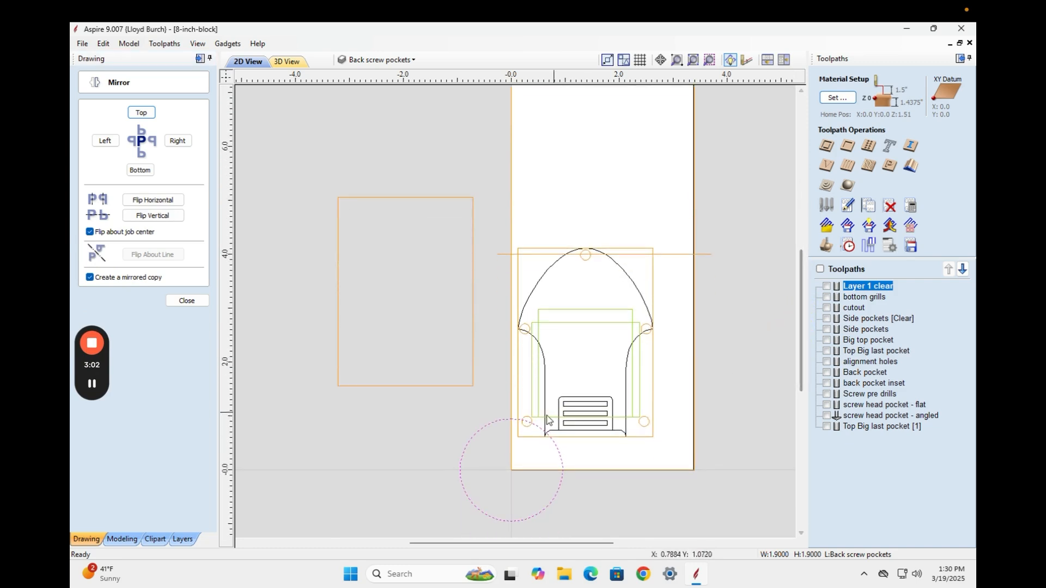
left_click(478, 432)
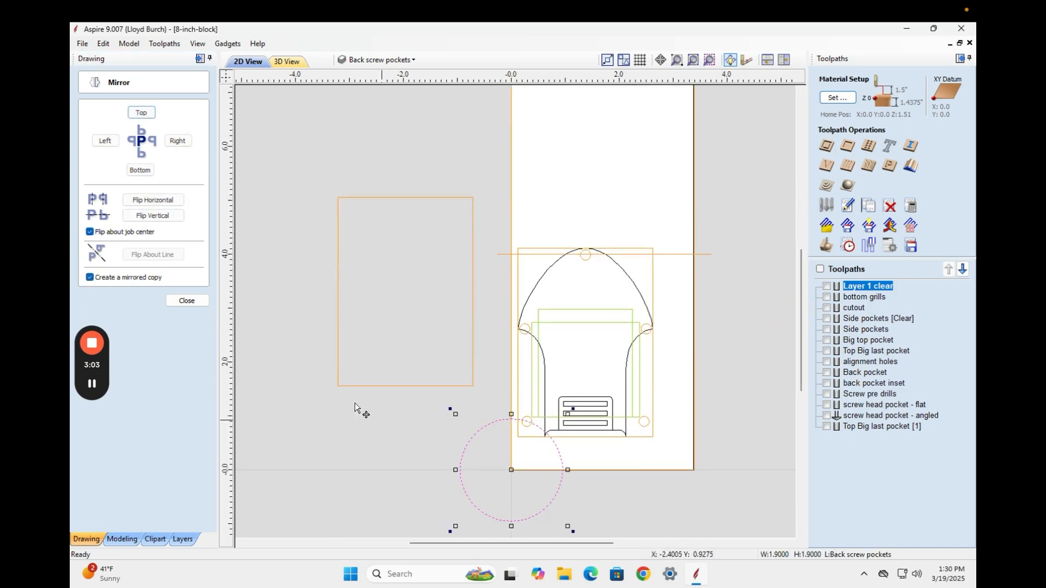
left_click(155, 217)
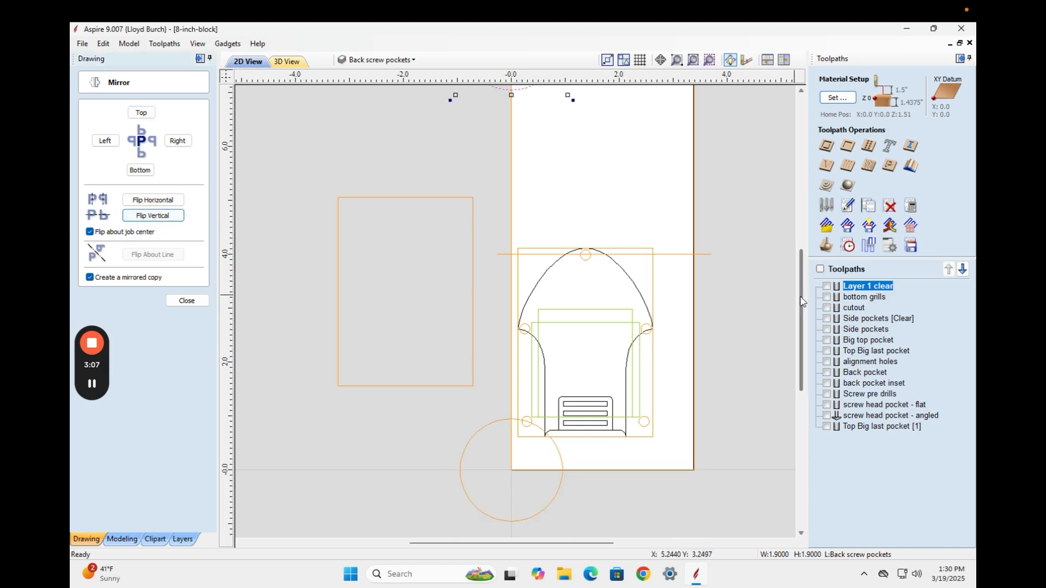
mouse_move(801, 301)
left_mouse_down()
mouse_move(801, 277)
mouse_move(790, 305)
left_mouse_up()
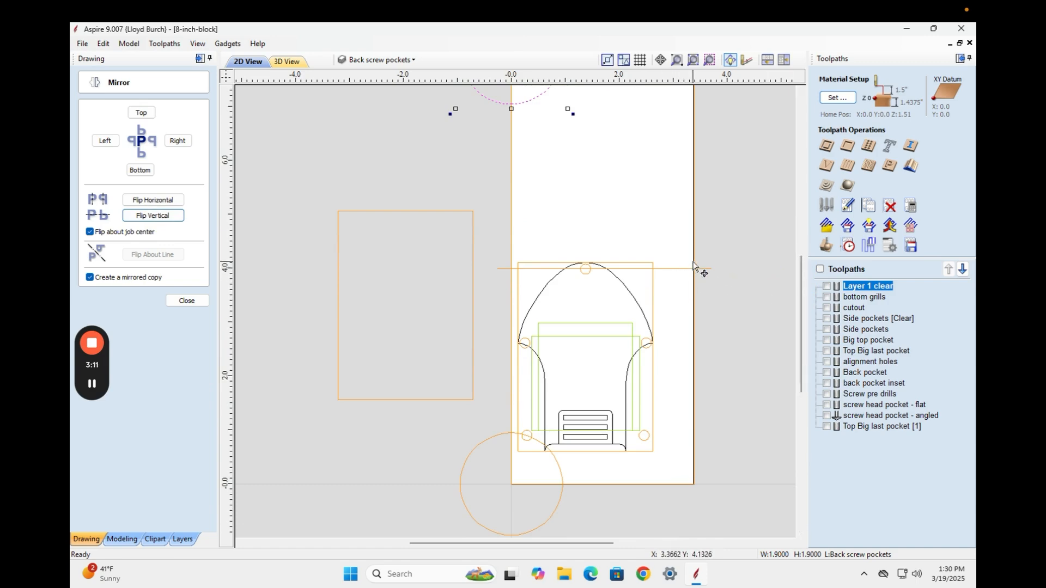
Group the visible design vectors, leaving out the material outline, the origin circle and the horizontal line at Y 4
left_click_drag(676, 256, 673, 269)
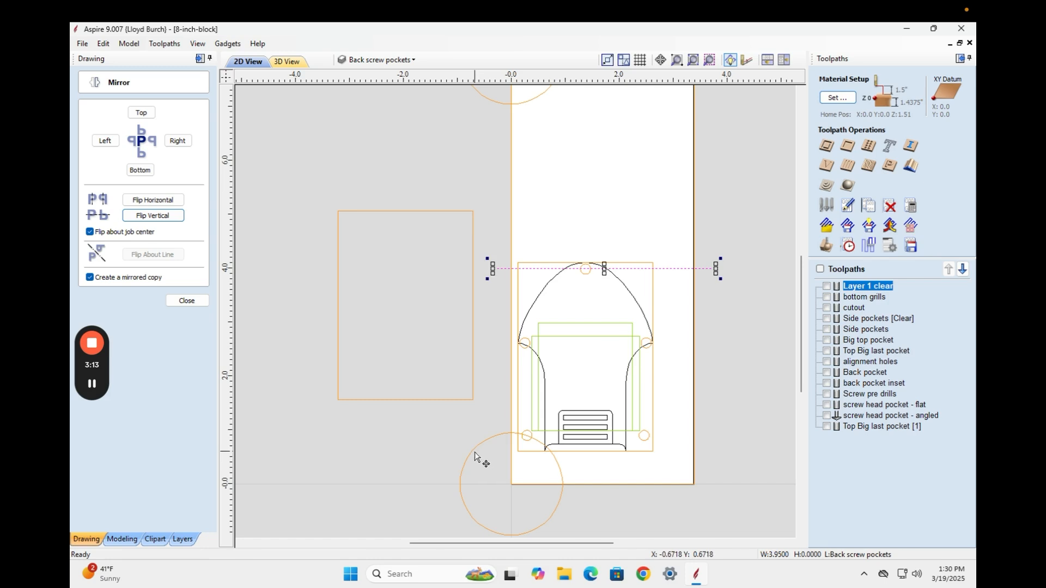
left_click(459, 484, "shift")
left_click(632, 484, "shift")
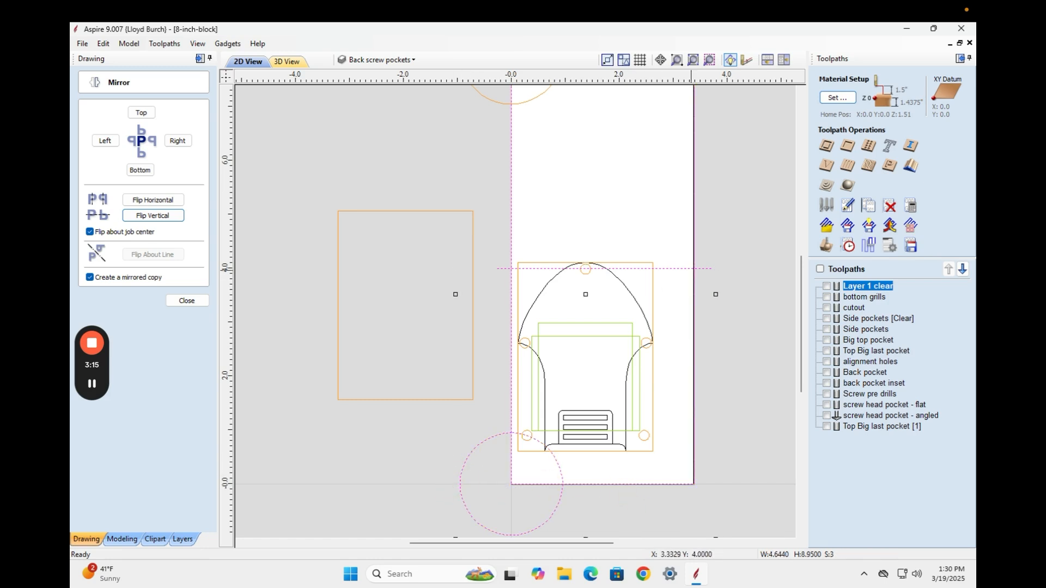
mouse_move(717, 250)
left_mouse_down("shift")
mouse_move(579, 426)
mouse_move(493, 483)
left_mouse_up("shift")
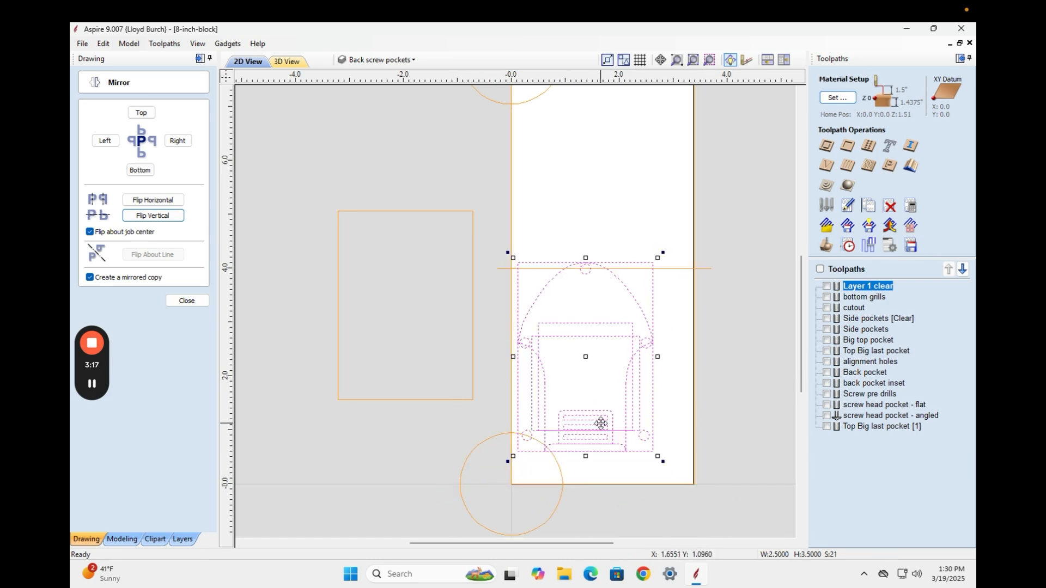
right_click(593, 337)
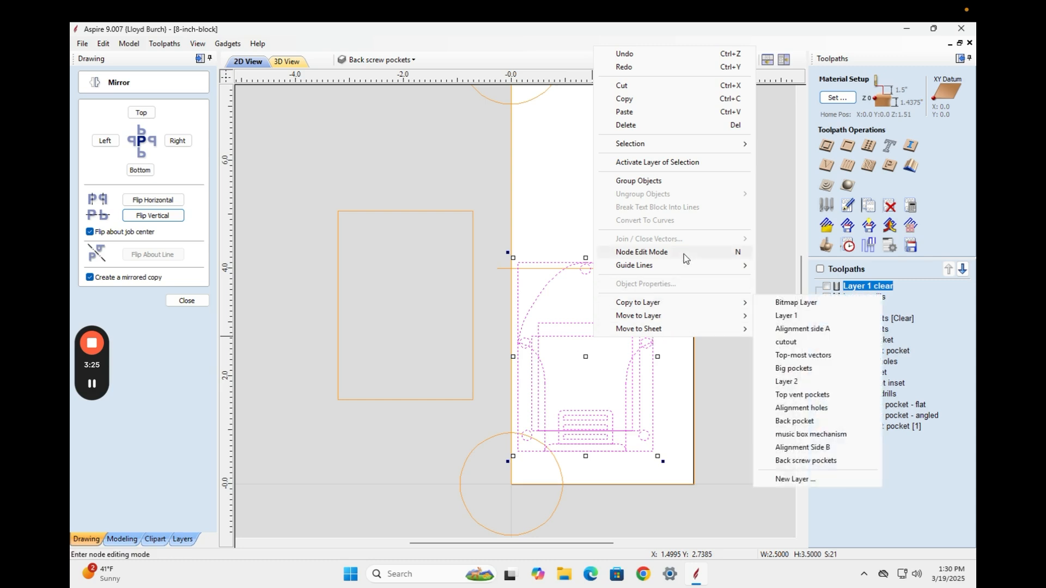
left_click(651, 183)
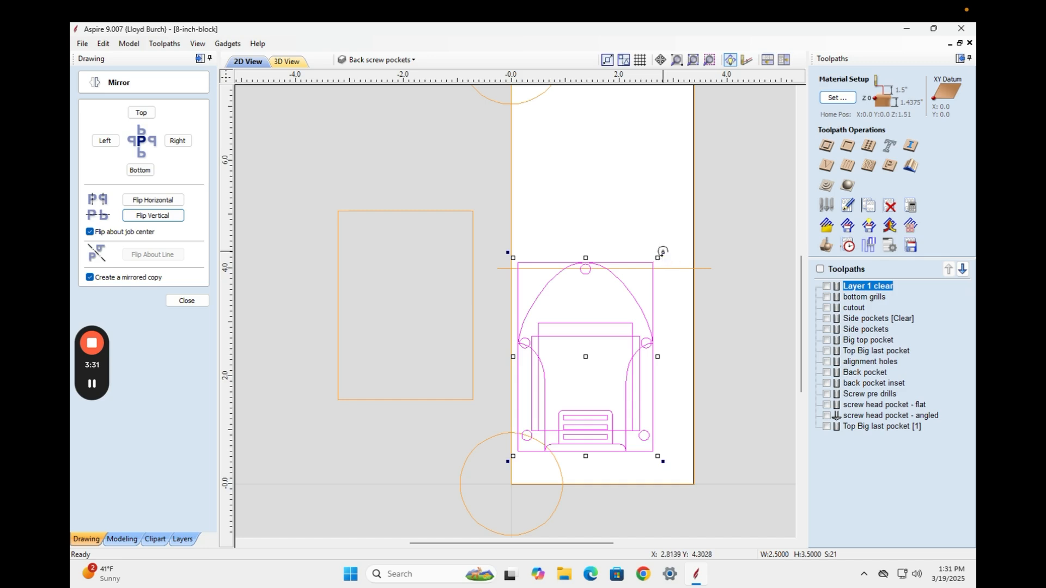
Try to rotate the grouped design half a turn, close the Mirror form and undo the rotation
left_click_drag(659, 254, 477, 356)
mouse_move(492, 422)
left_mouse_down()
mouse_move(512, 430)
mouse_move(504, 416)
left_mouse_up()
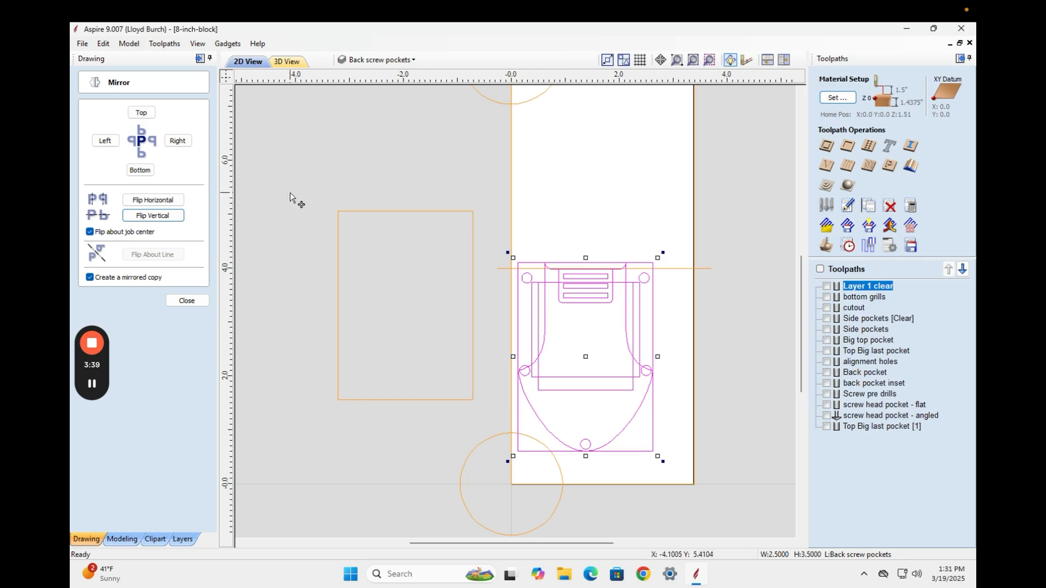
left_click(186, 300)
left_click(158, 108)
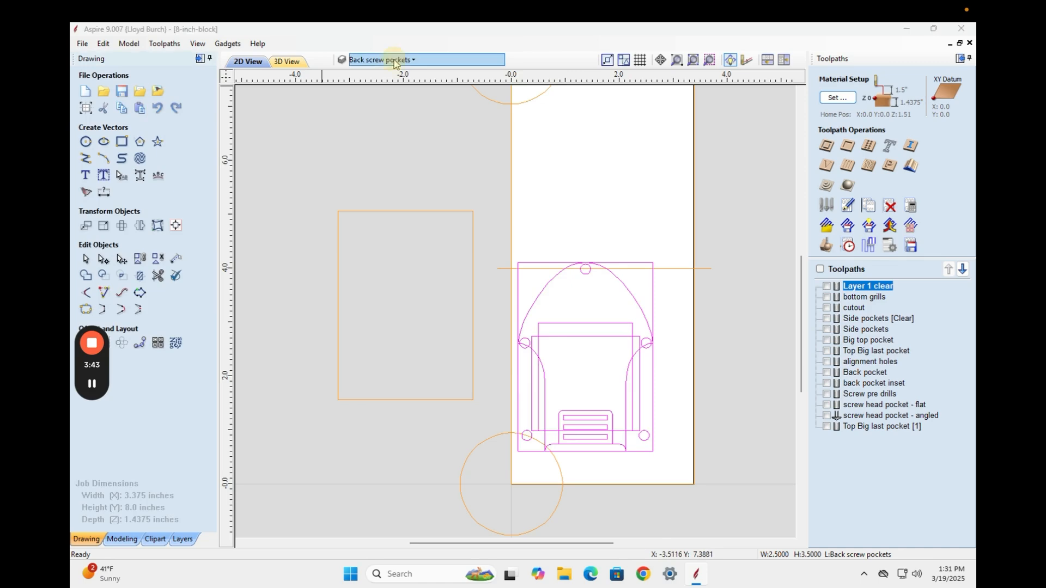
Turn on the hidden design layers from Alignment side A through Alignment Side B and clear the vector selection
left_click(362, 61)
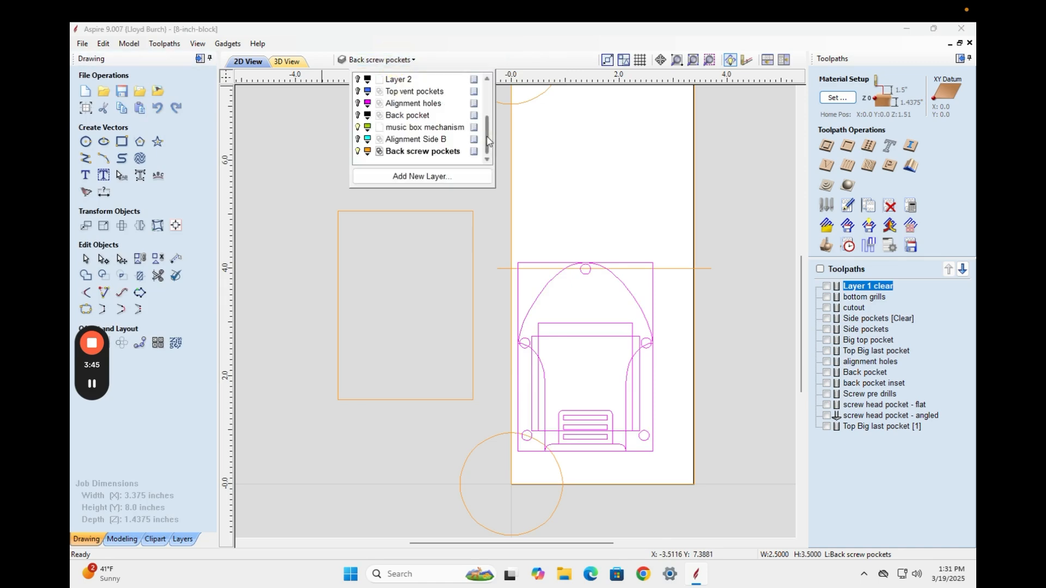
left_click_drag(486, 136, 487, 101)
left_click(357, 103)
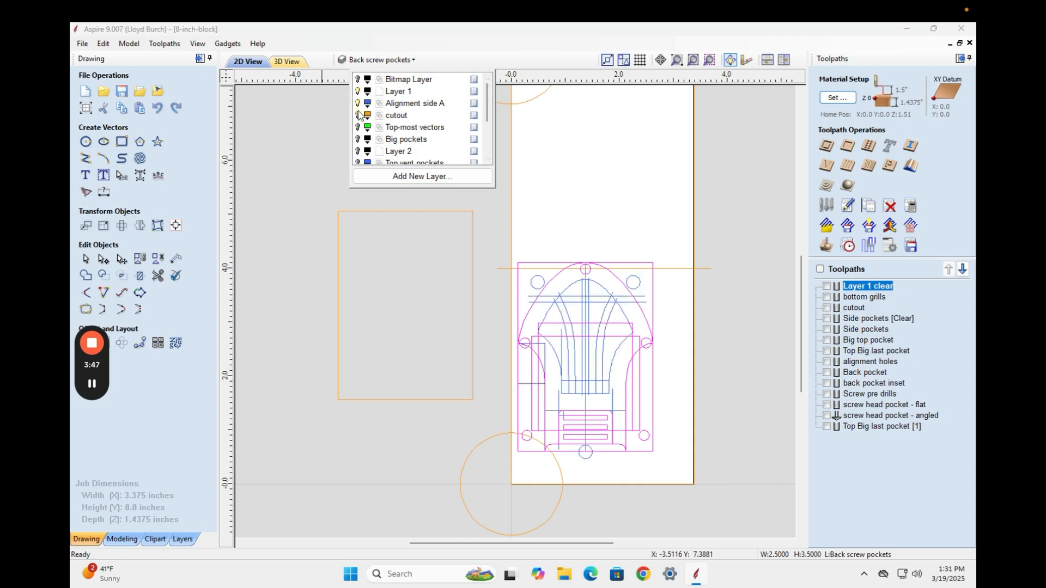
left_click(358, 127)
left_click(358, 115)
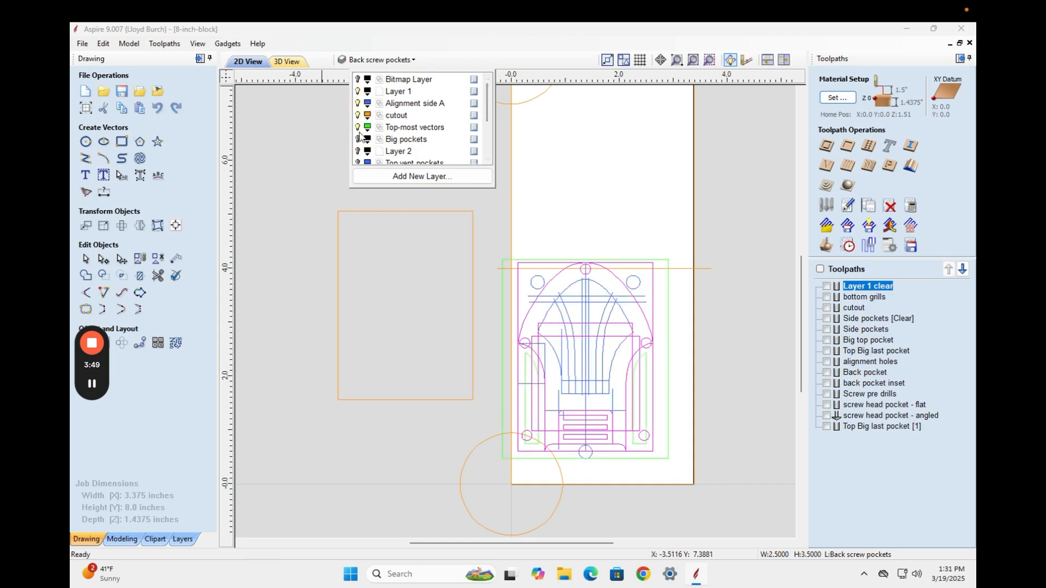
left_click(358, 139)
left_click_drag(487, 104, 487, 119)
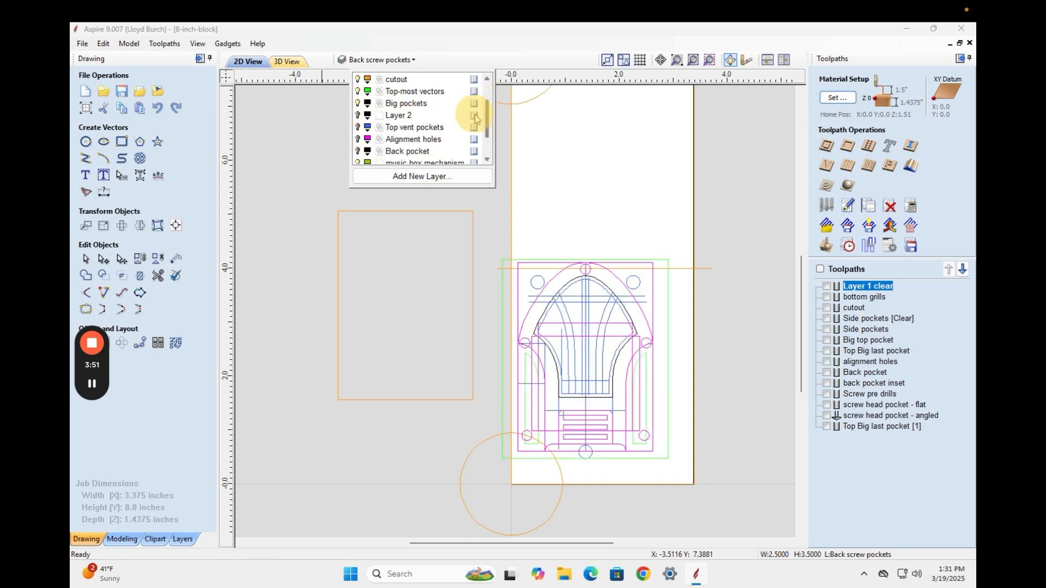
left_click(358, 139)
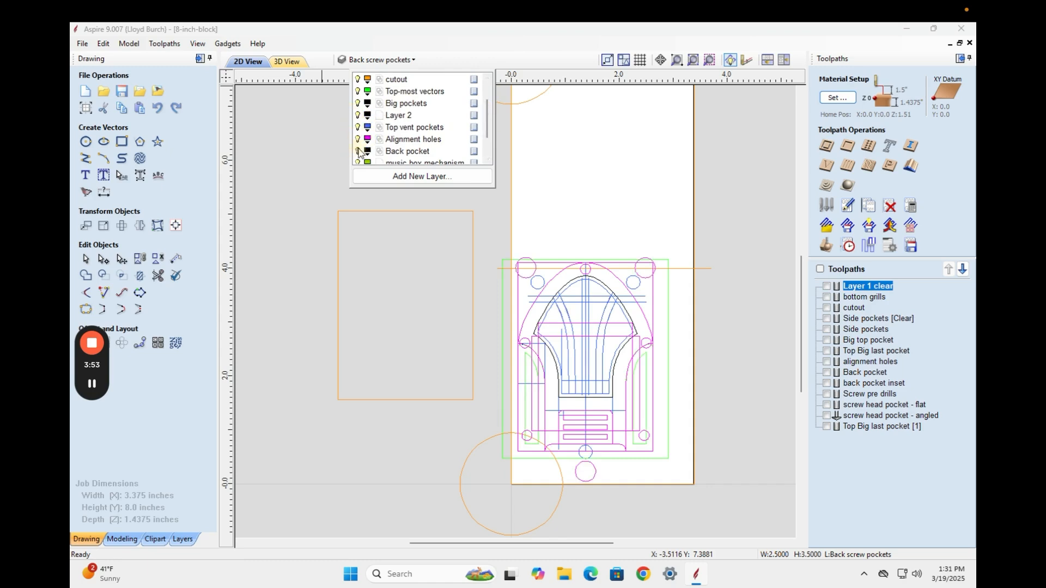
left_click_drag(487, 124, 487, 141)
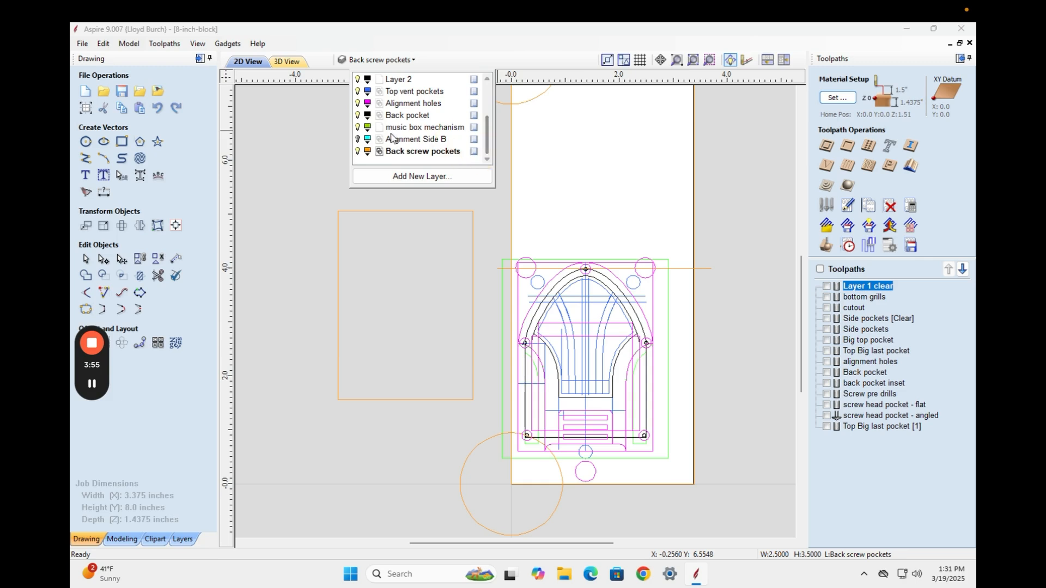
left_click(497, 297)
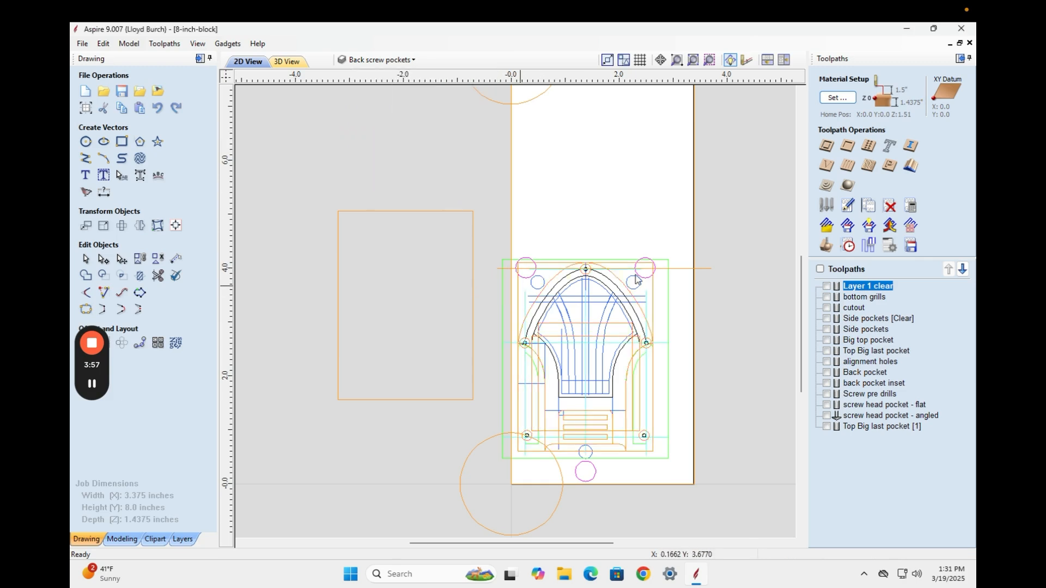
Group the design vectors from all visible layers, leaving out the material outline, origin circle and horizontal line at Y 4
left_click(686, 271)
left_click(692, 344, "shift")
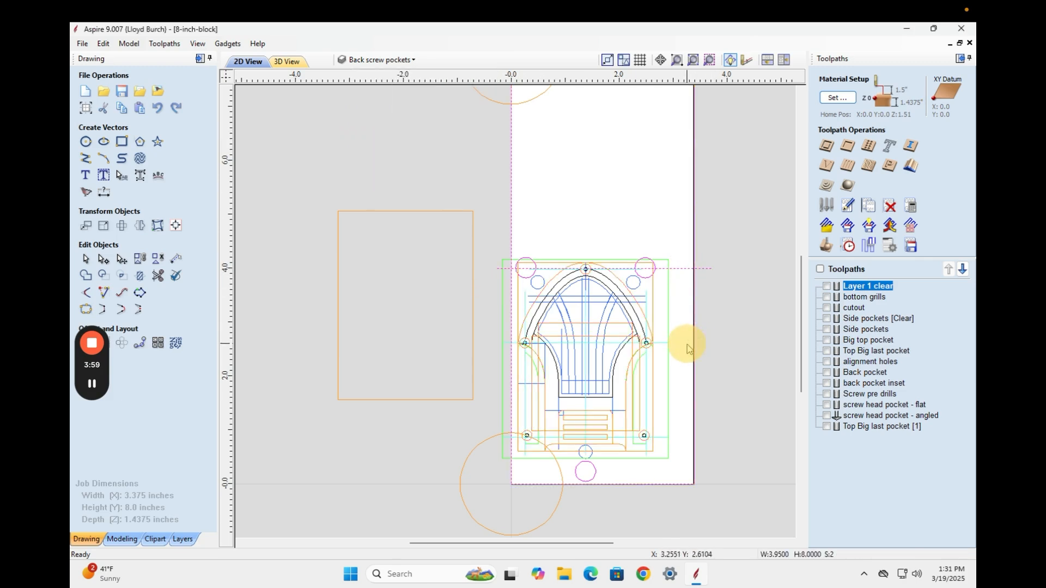
left_click_drag(490, 493, 427, 508)
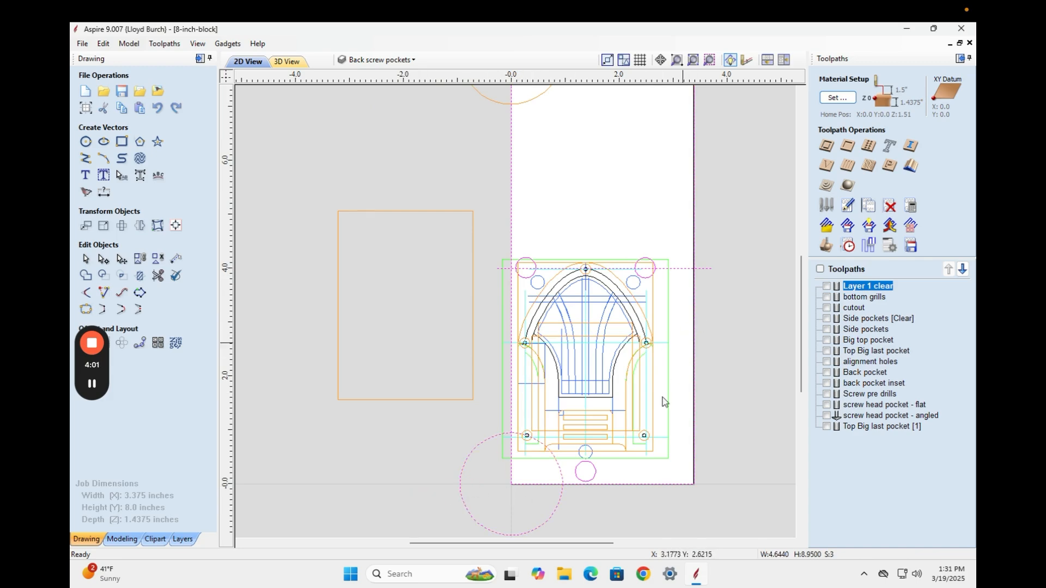
left_click_drag(561, 434, 488, 491)
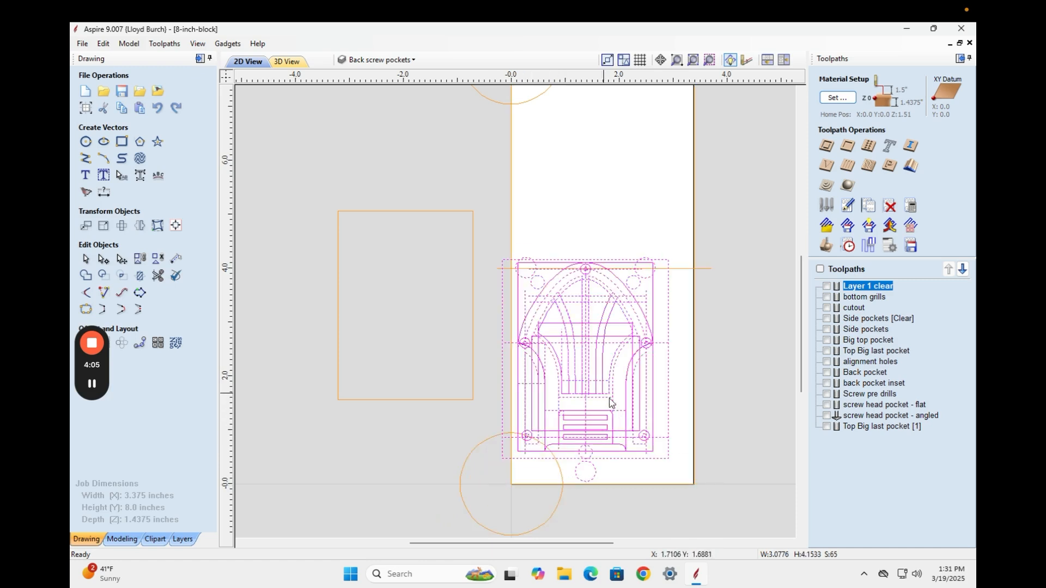
right_click(593, 329)
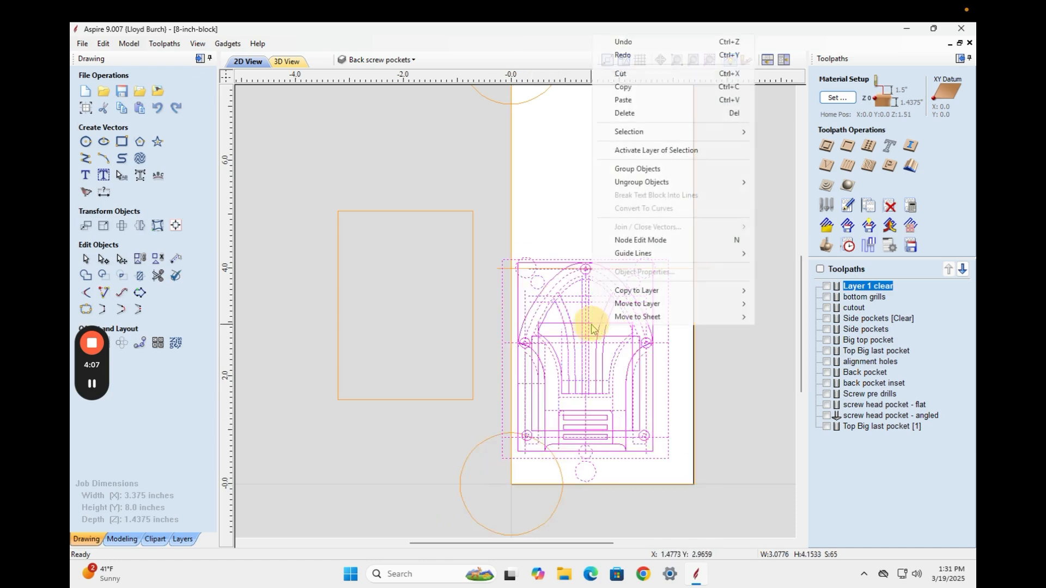
left_click(637, 169)
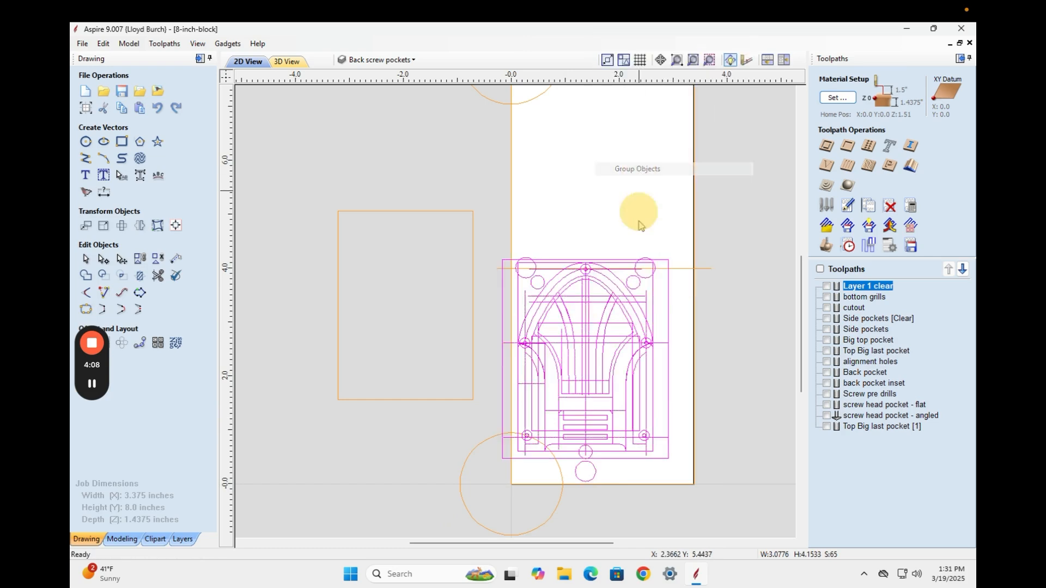
Rotate the complete design group half a turn about its centre
left_click(649, 269)
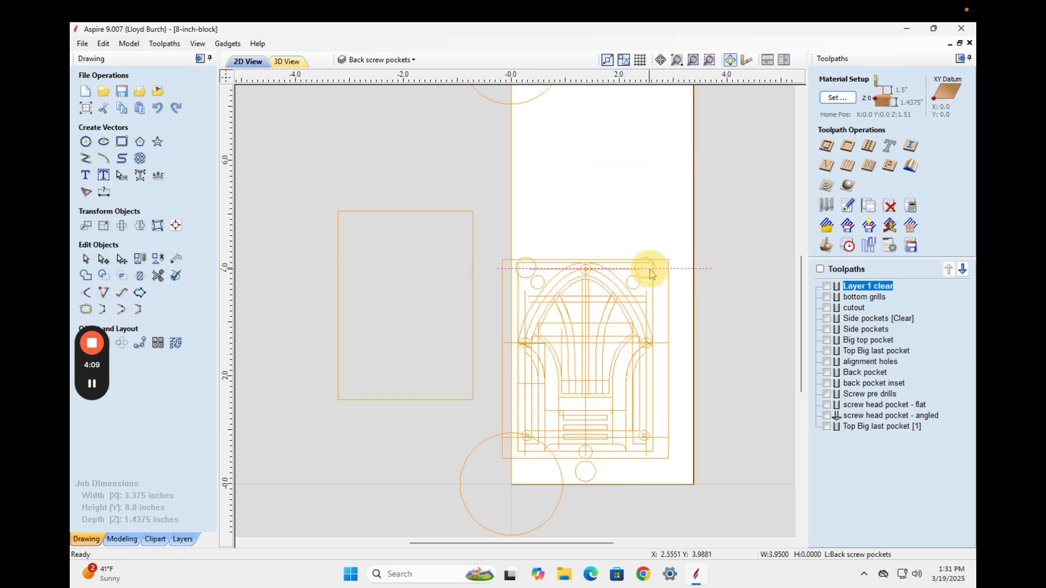
left_click(656, 302)
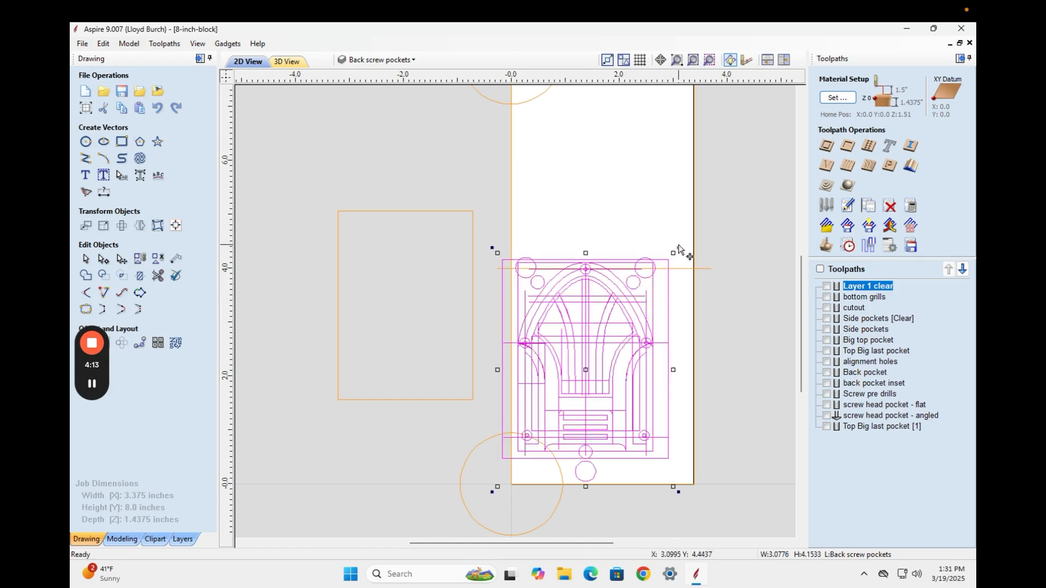
left_click_drag(679, 246, 496, 454)
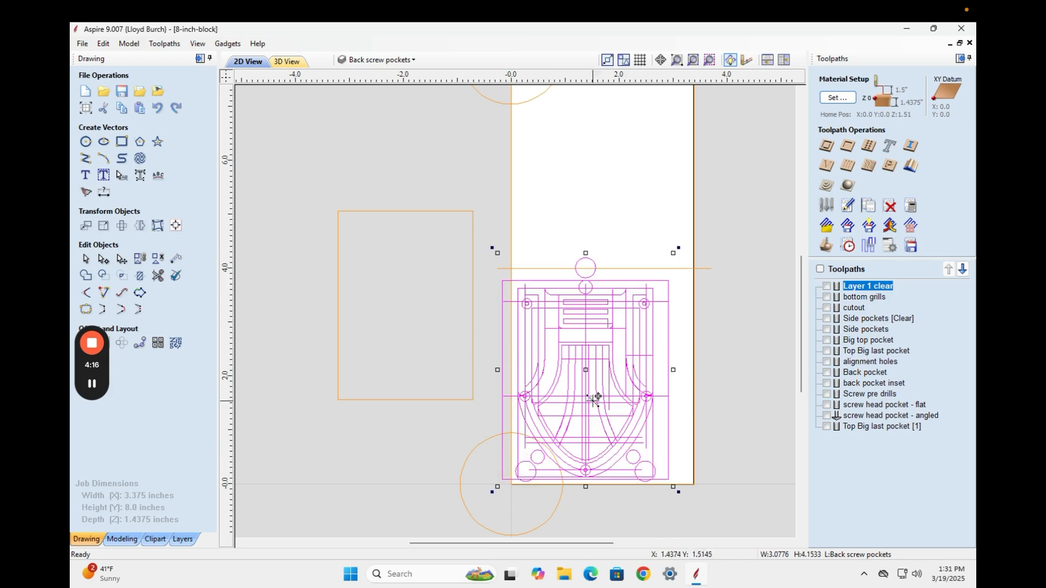
Centre the rotated design group horizontally in the material and check its clearance to the material's side edge
left_click(688, 316)
left_click(598, 319)
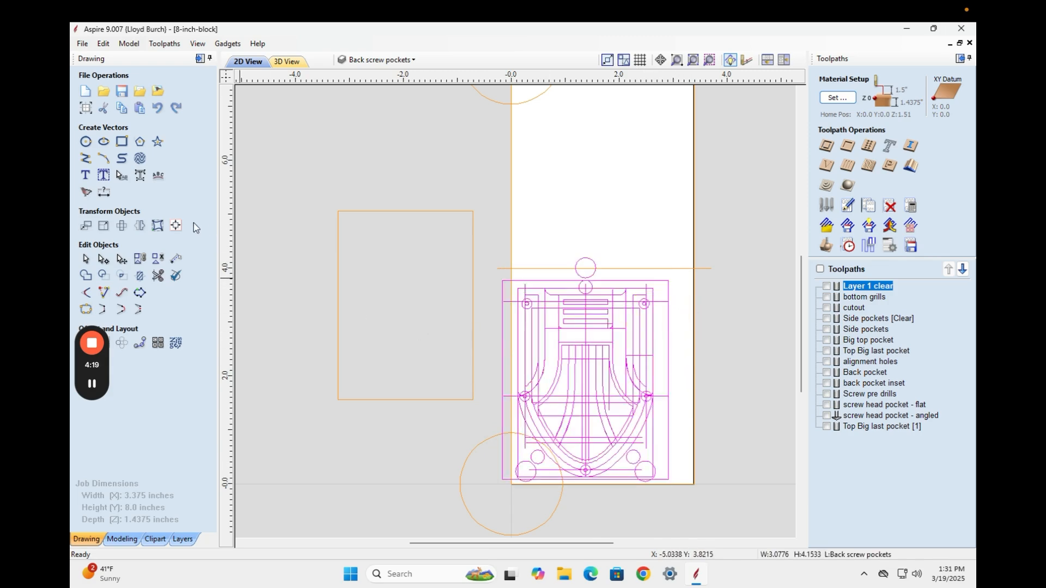
left_click(176, 225)
left_click(113, 123)
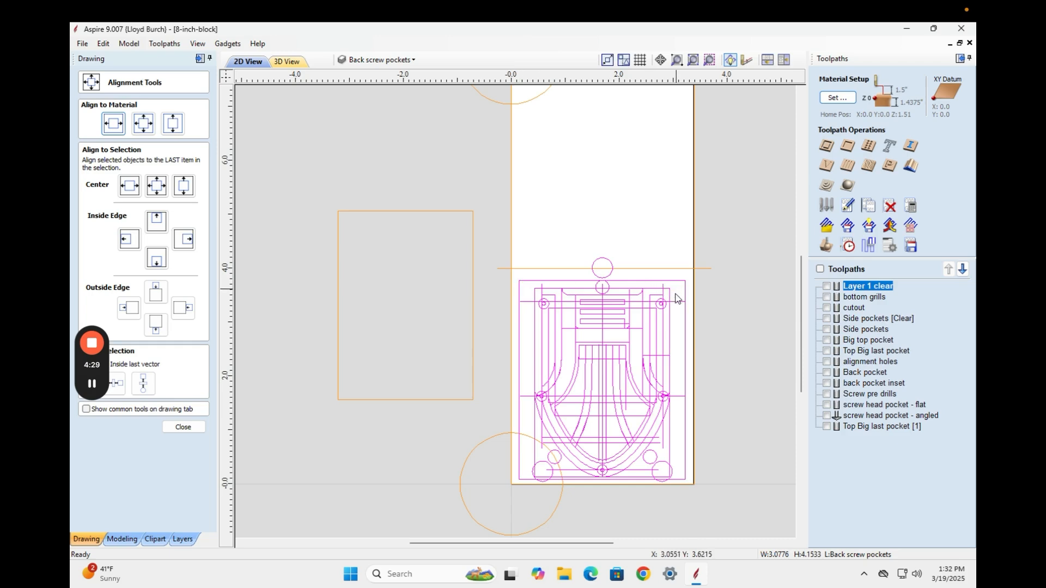
scroll(670, 294, "down", 5)
scroll(670, 295, "up", 6)
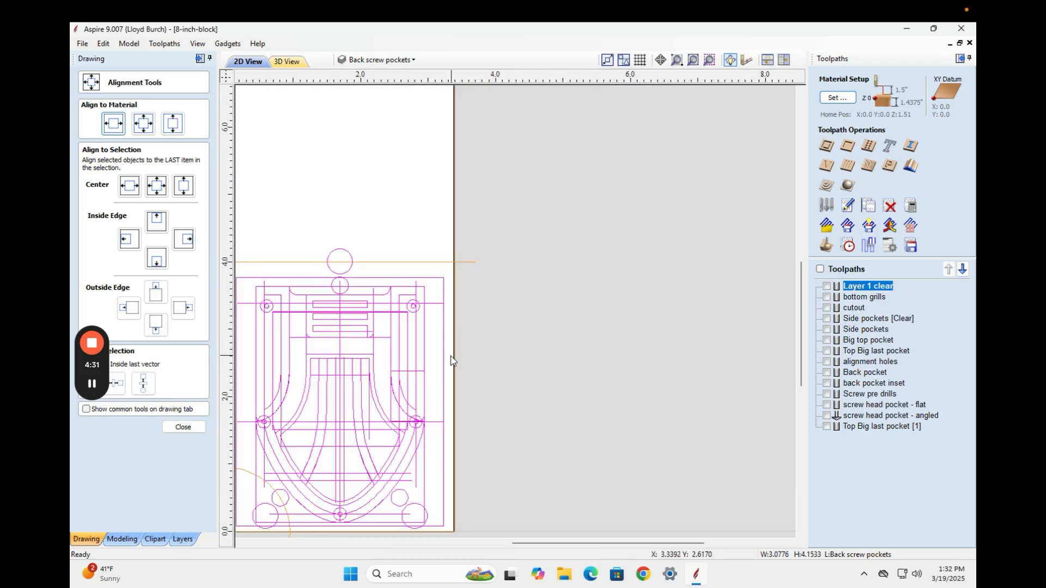
scroll(520, 300, "up", 2)
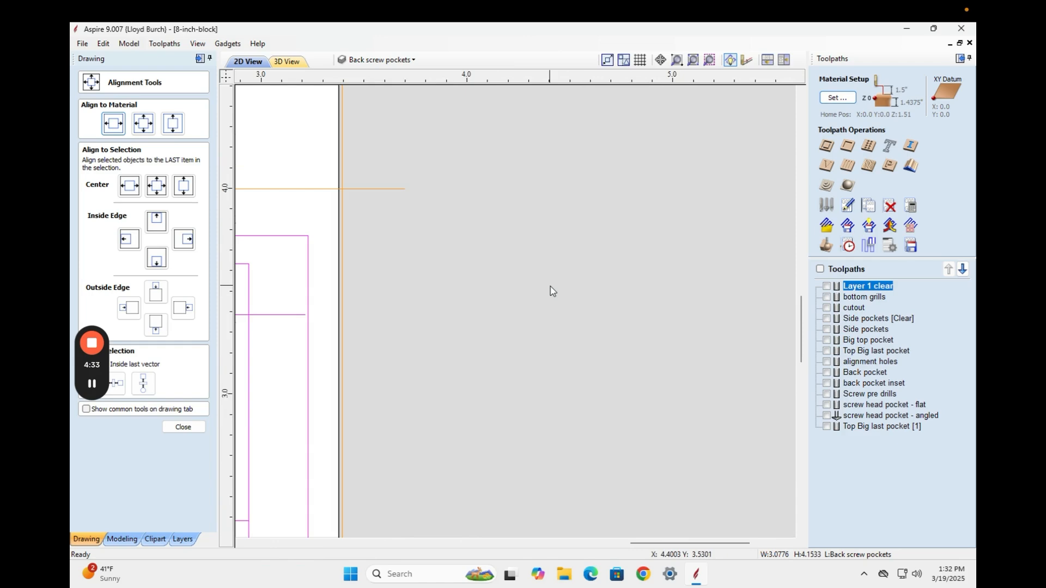
scroll(550, 290, "down", 4)
scroll(551, 290, "up", 2)
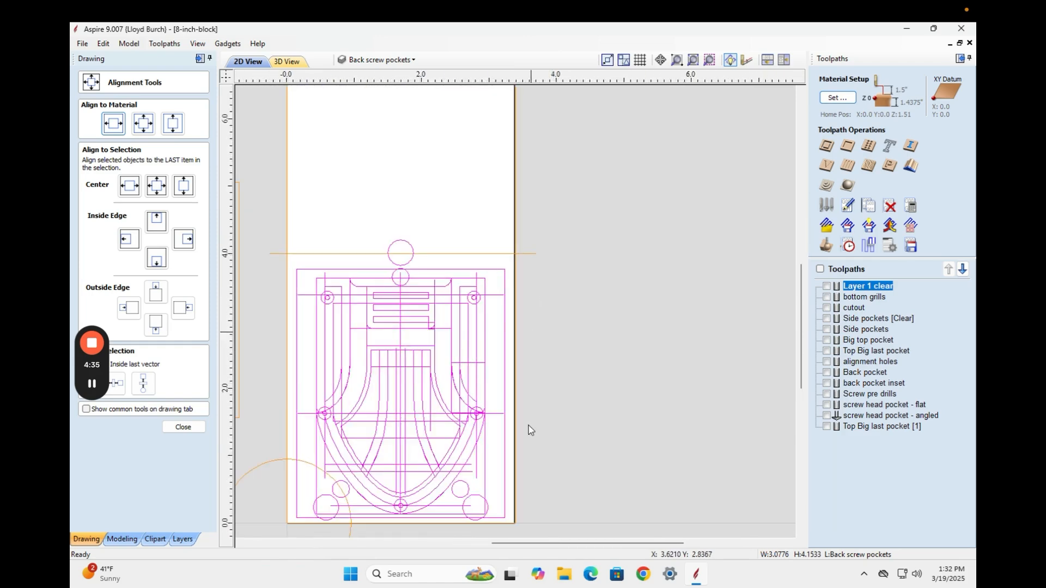
Measure the gaps between the inner rectangle's upper corners and the outer border's upper corners on both sides
left_click_drag(542, 543, 493, 543)
scroll(554, 424, "up", 1)
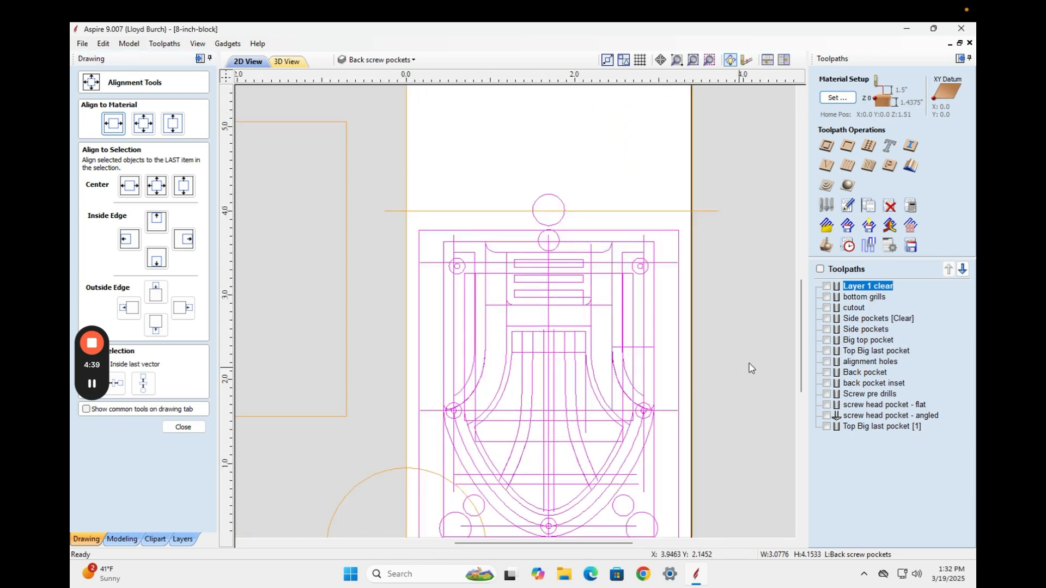
left_click_drag(803, 337, 801, 355)
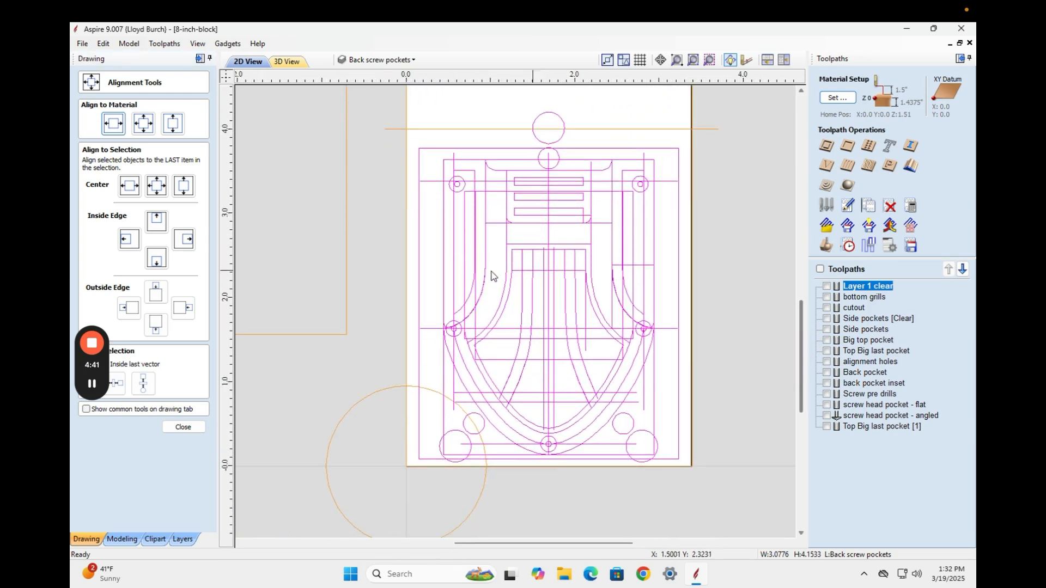
left_click(184, 428)
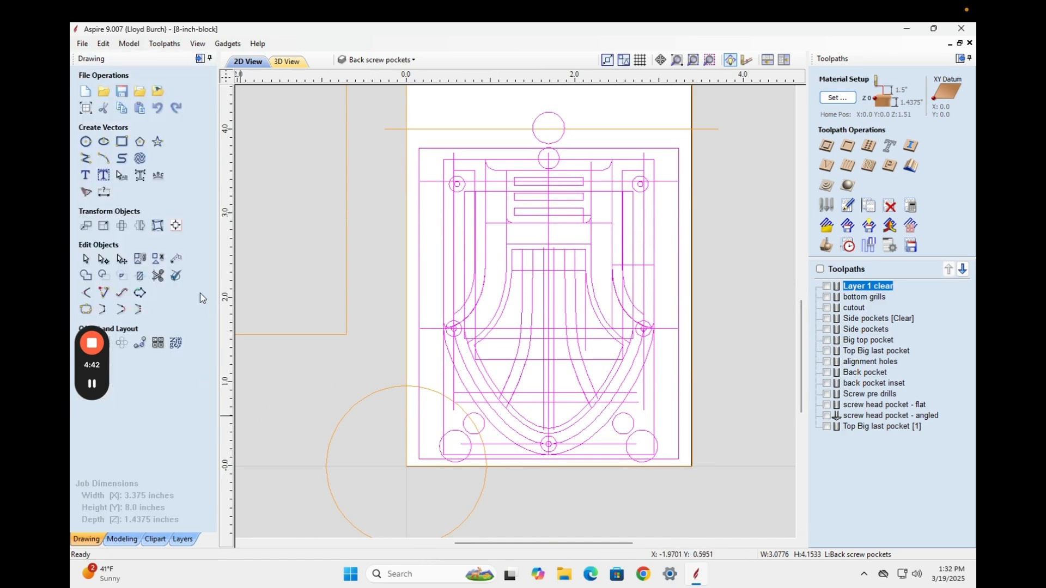
left_click(175, 262)
left_click(446, 157)
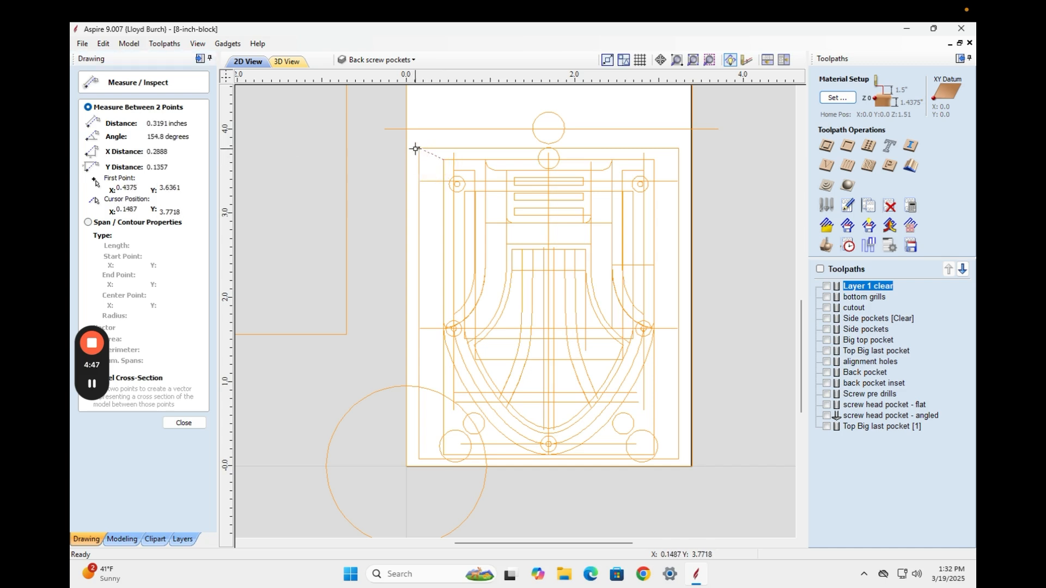
left_click(416, 148)
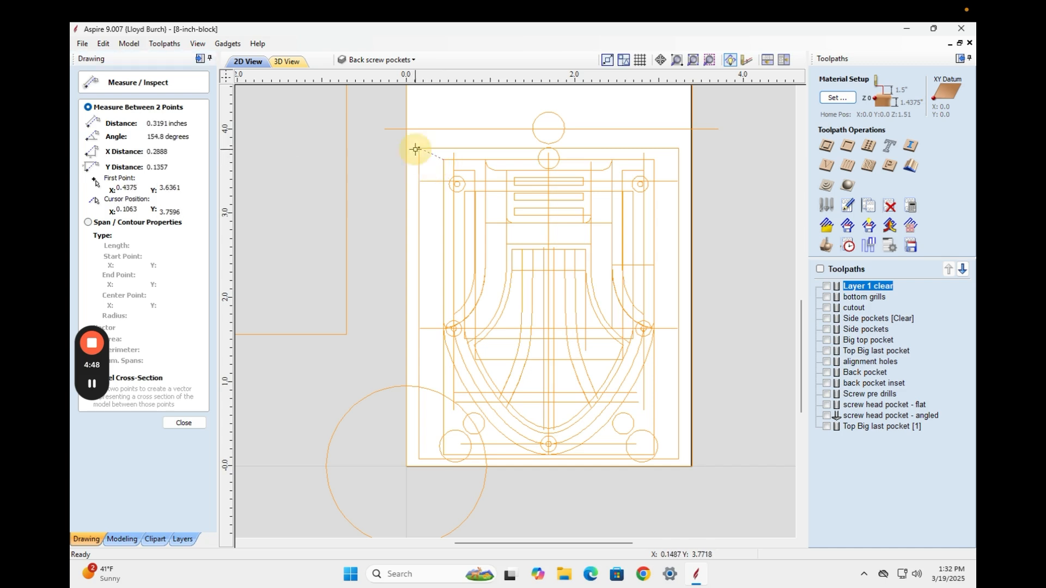
left_click(656, 160)
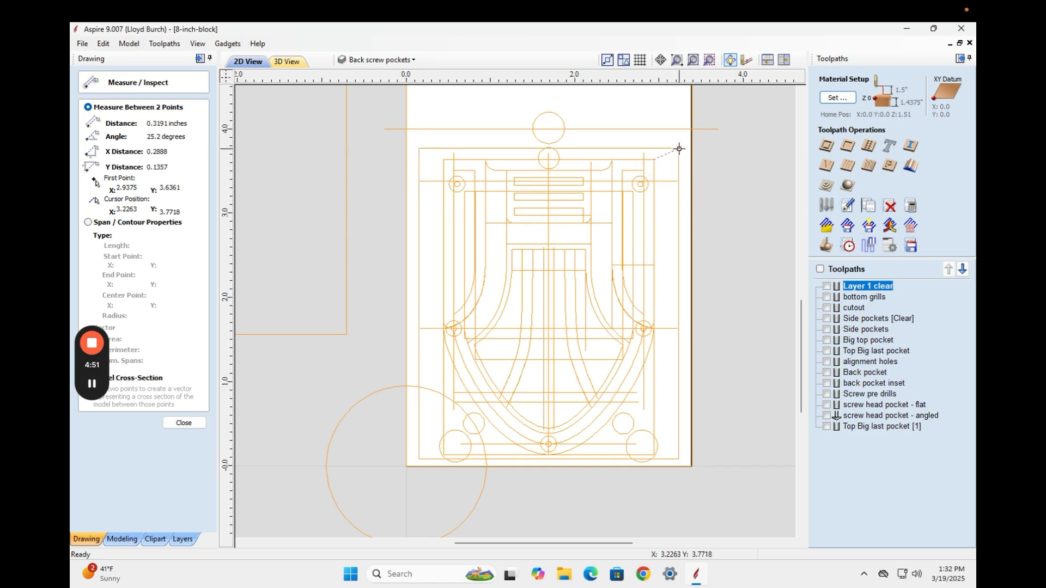
left_click(680, 149)
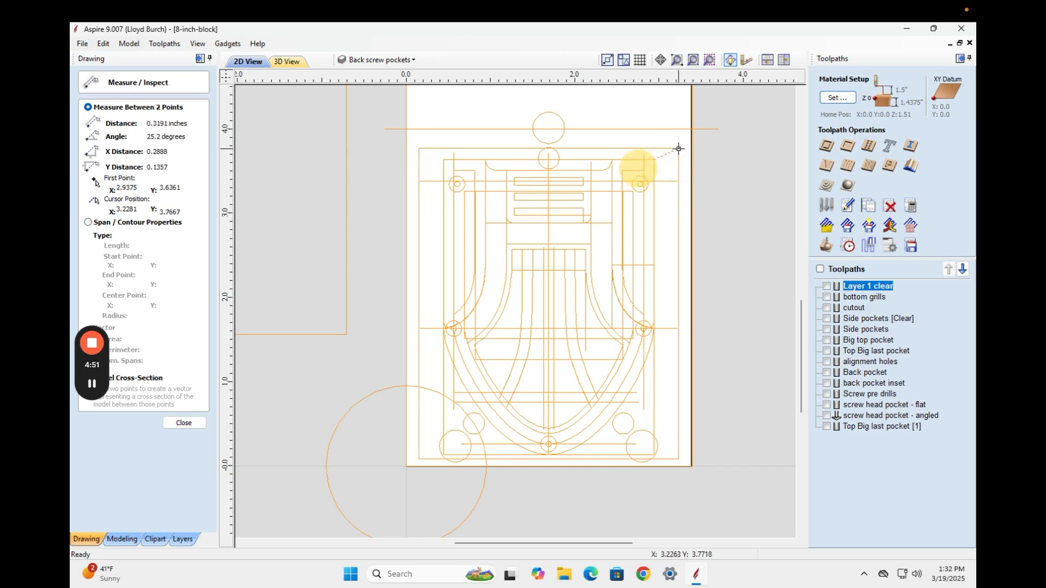
left_click(184, 423)
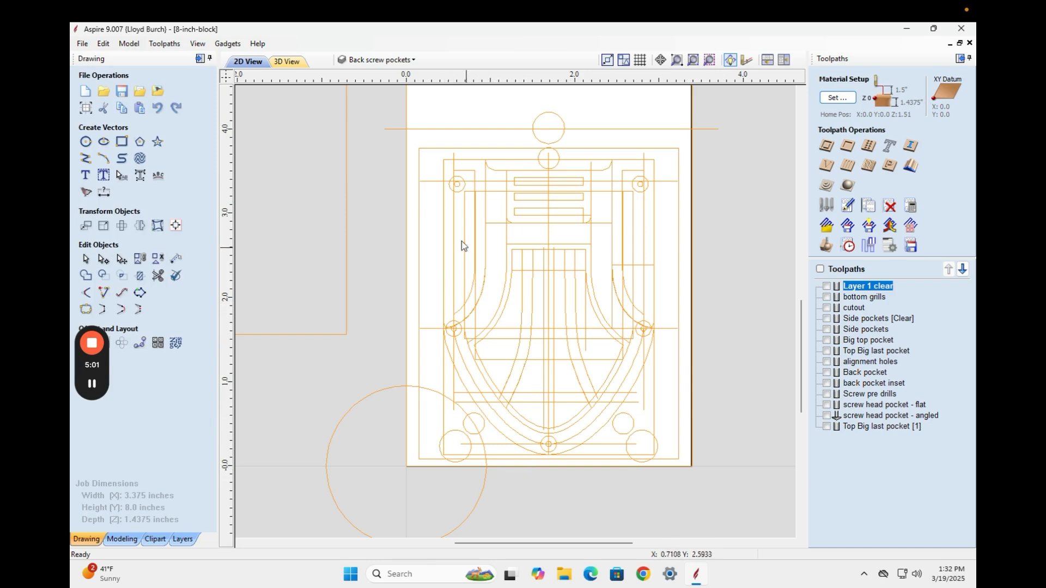
Ungroup the complete design group back onto the original object layers
left_click(476, 163)
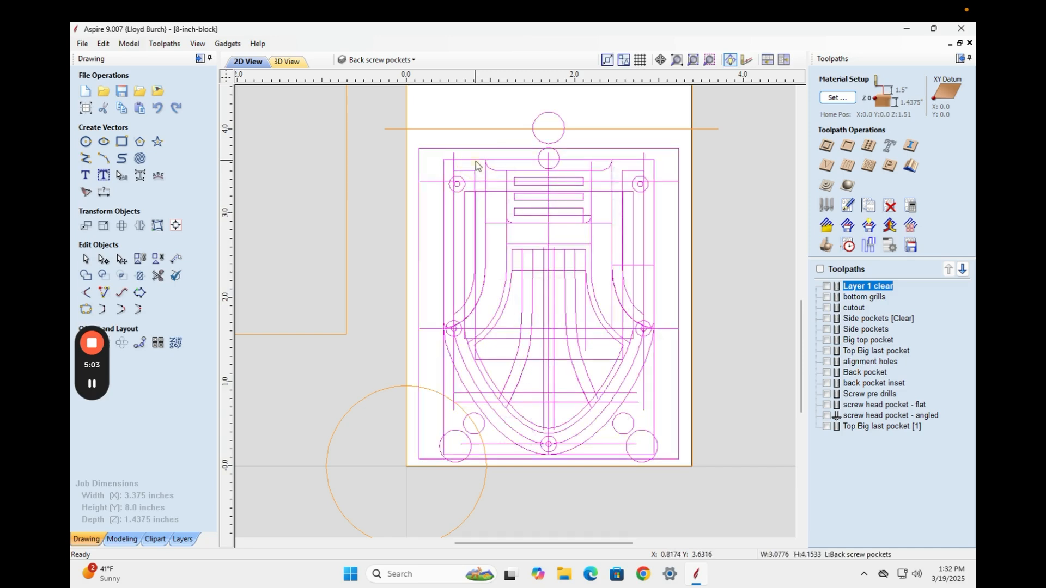
right_click(476, 164)
mouse_move(595, 311)
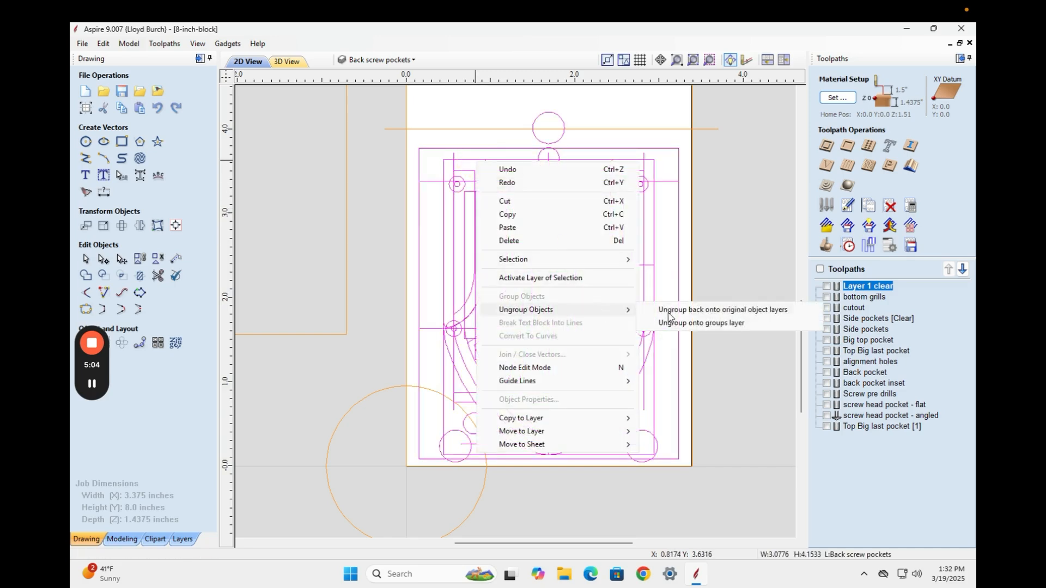
left_click(702, 310)
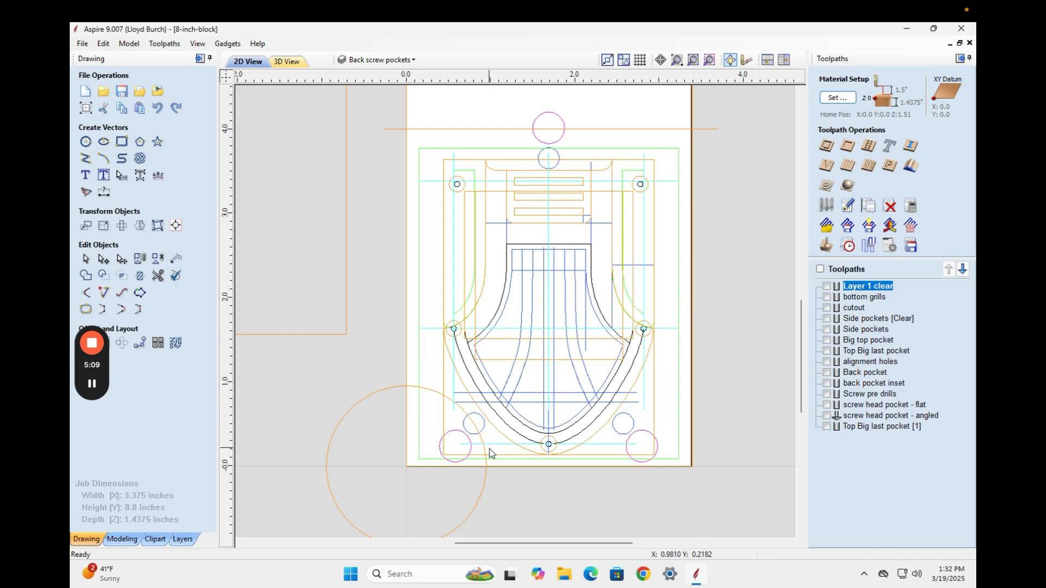
Move the lower-left 0.375-inch alignment circle up and outward beside the material's left edge, and delete the matching lower-right circle
left_click(456, 433)
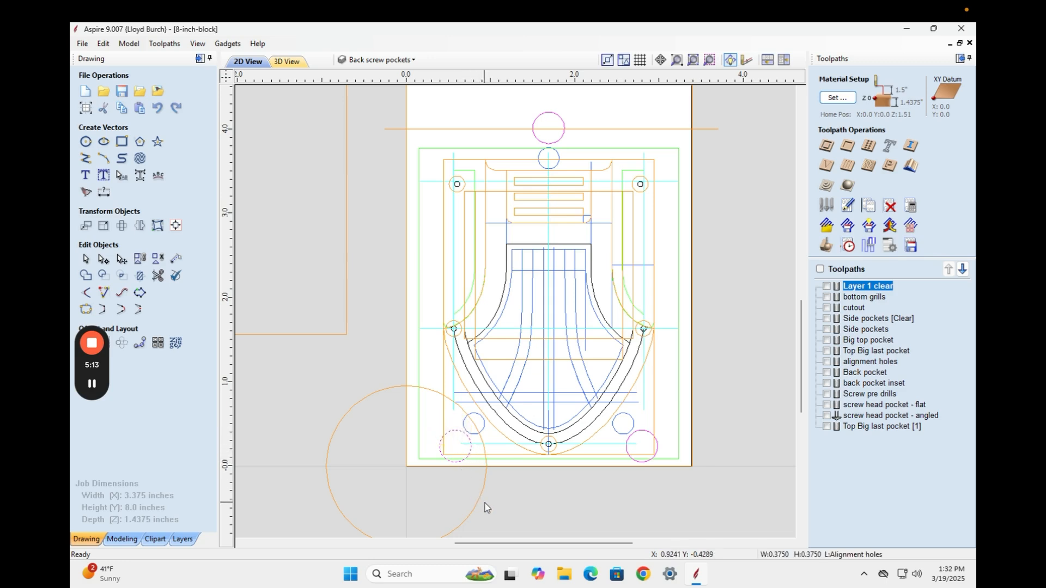
key("Up")
key("Up")
key("Up")
key("Up")
key("Up")
key("Up")
key("Up")
key("Up")
key("Left")
key("Left")
key("Left")
key("Up")
key("Down")
key("Left")
left_click(657, 453)
key("Delete")
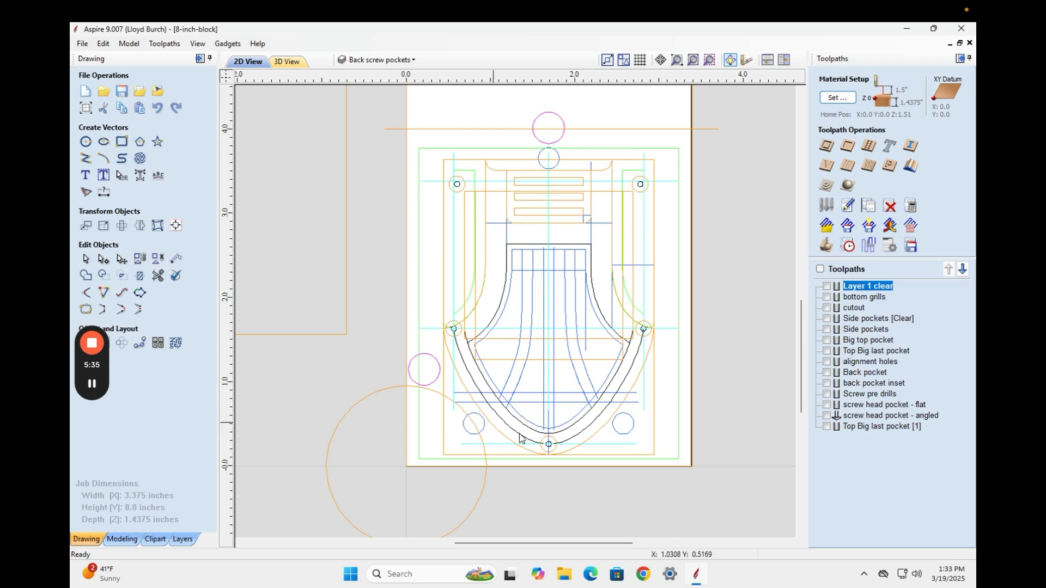
Inspect the diameter of the small Alignment side A circle at the design's top centre
left_click(556, 164)
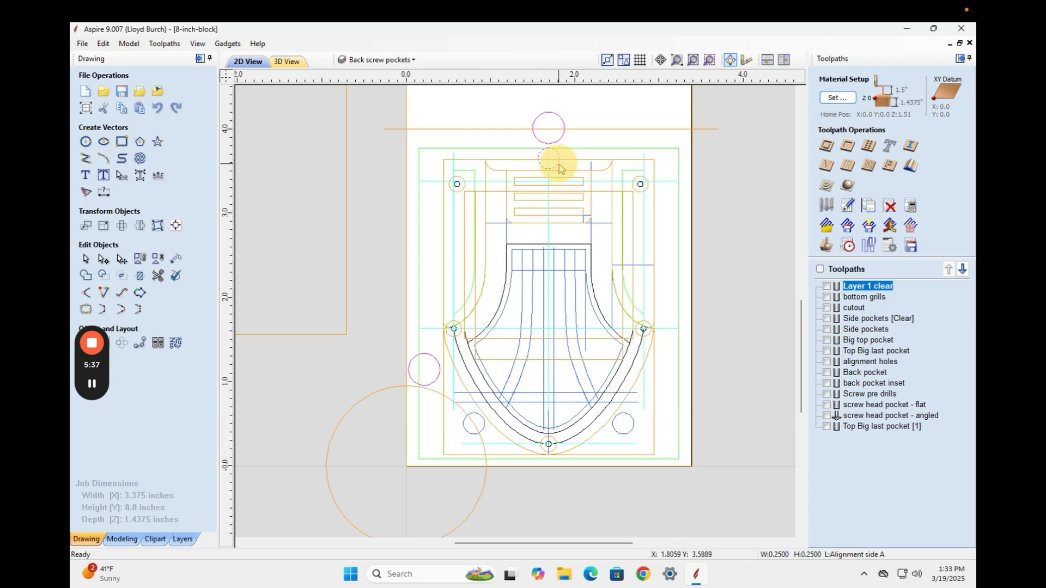
left_click(85, 143)
left_click_drag(130, 167, 109, 165)
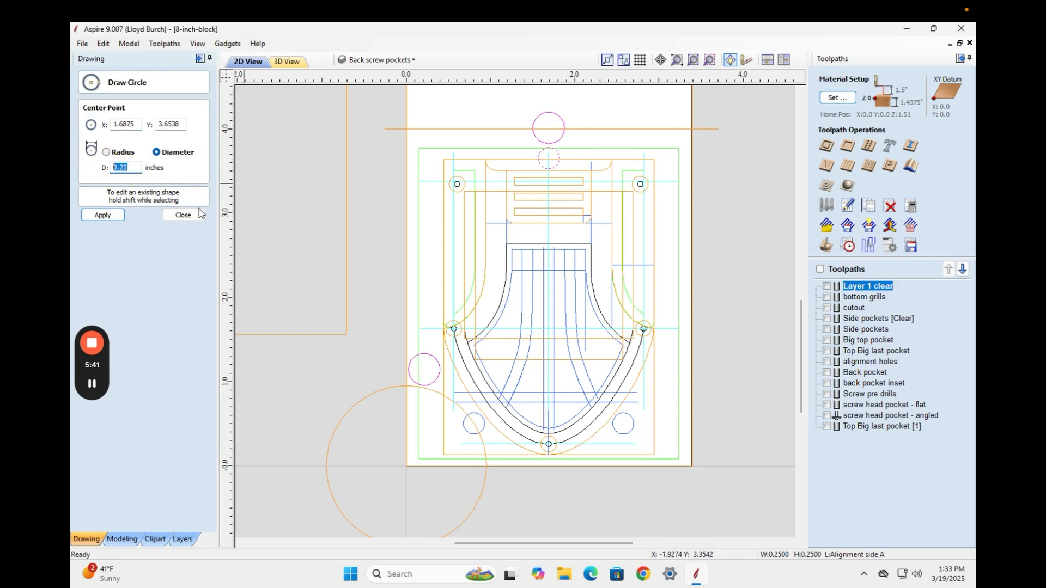
left_click(195, 214)
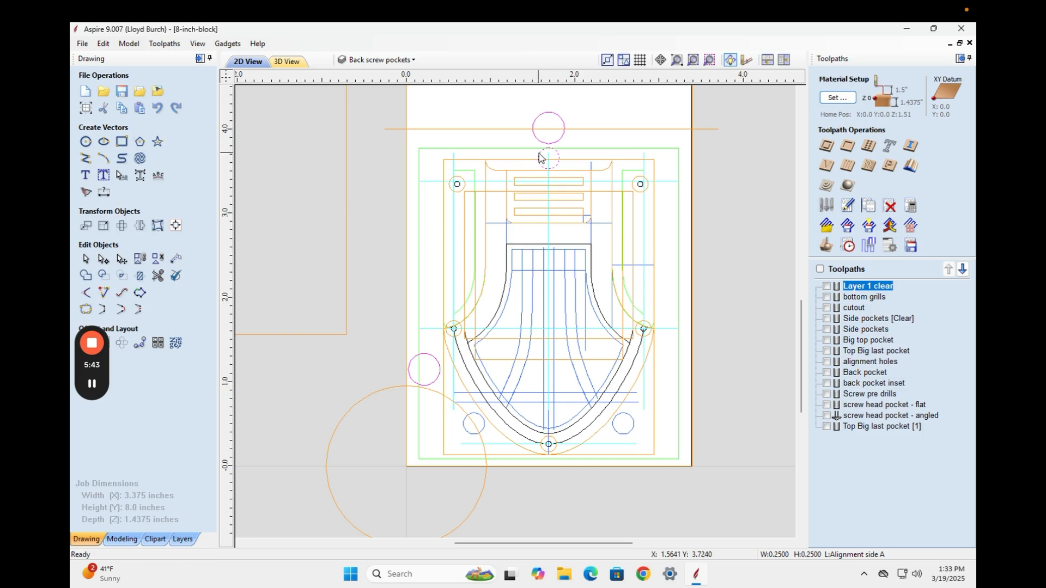
Place a duplicate of the top-centre 0.25-inch circle beside the larger alignment circle at the material's left edge, slightly overlapping it
left_click_drag(541, 158, 432, 339)
scroll(430, 370, "up", 2)
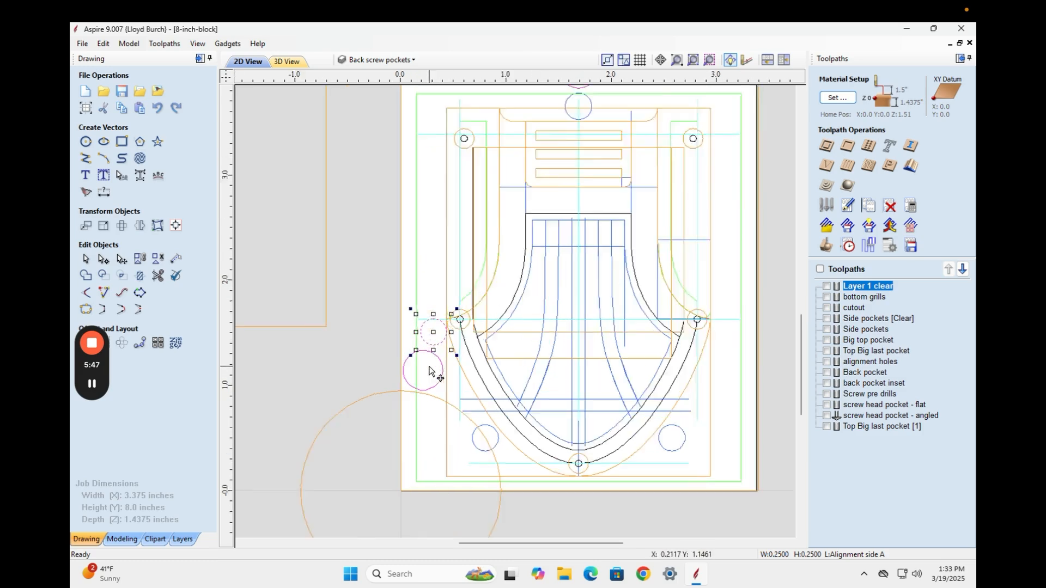
scroll(430, 371, "up", 3)
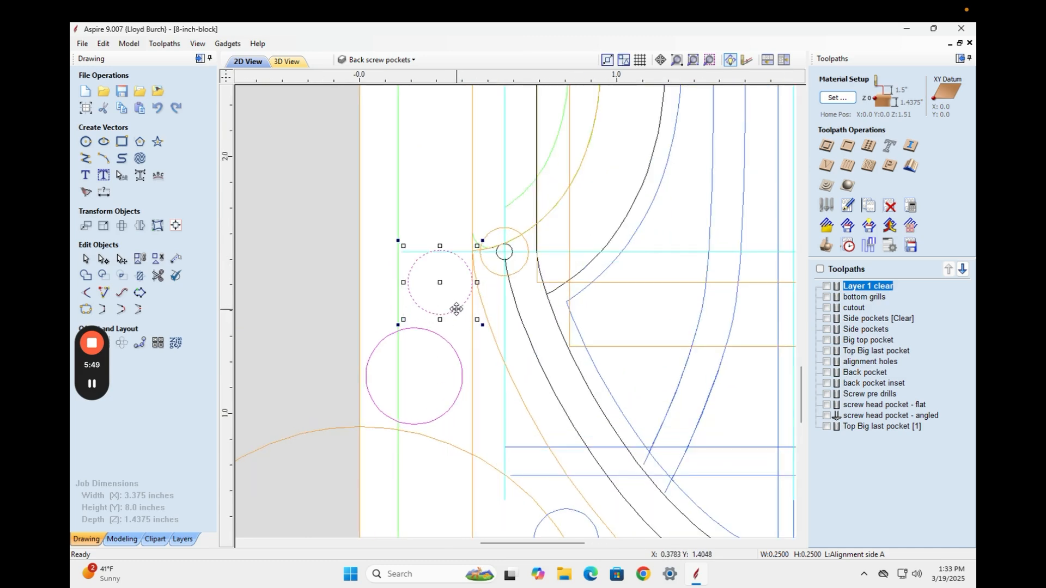
left_click(457, 324)
left_click_drag(457, 323, 483, 382)
scroll(431, 388, "up", 2)
scroll(427, 384, "down", 5)
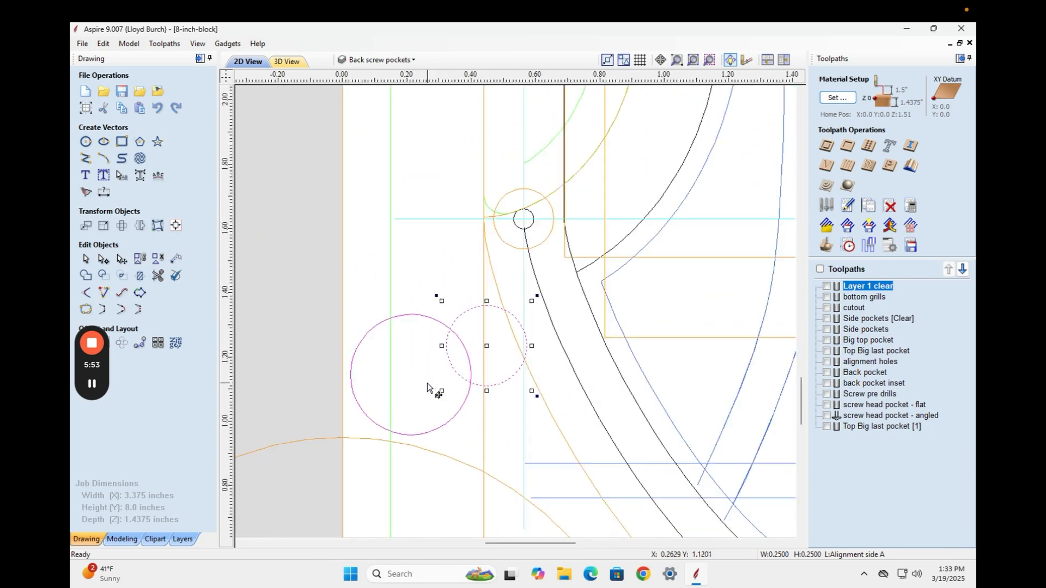
scroll(428, 388, "down", 2)
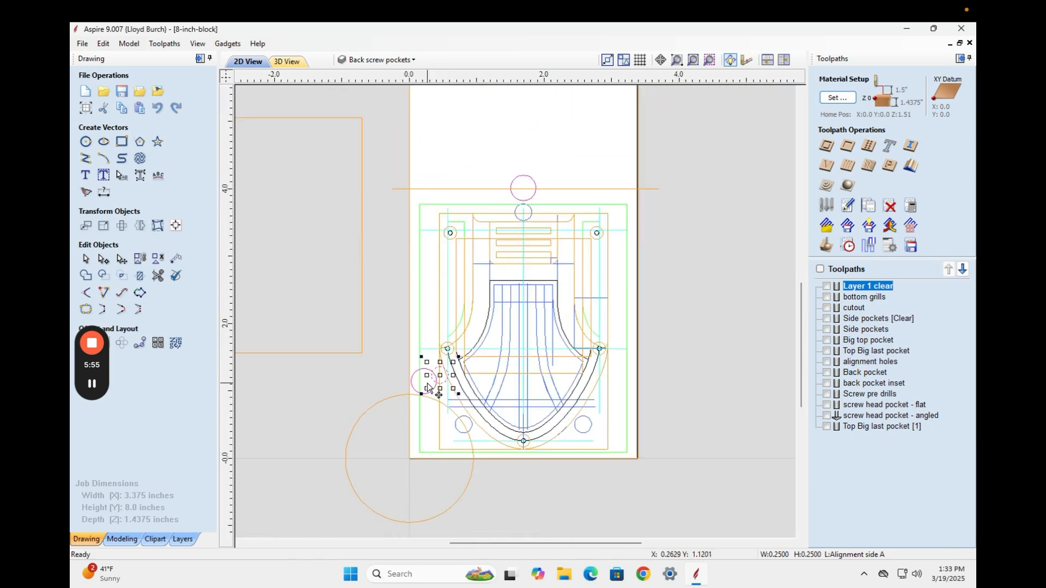
scroll(428, 388, "down", 1)
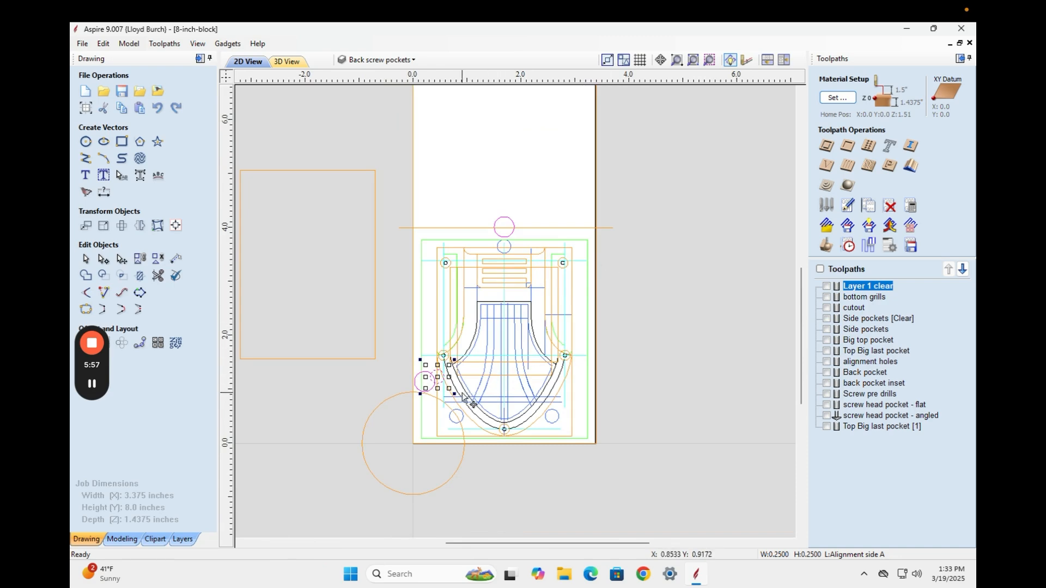
left_click(609, 243)
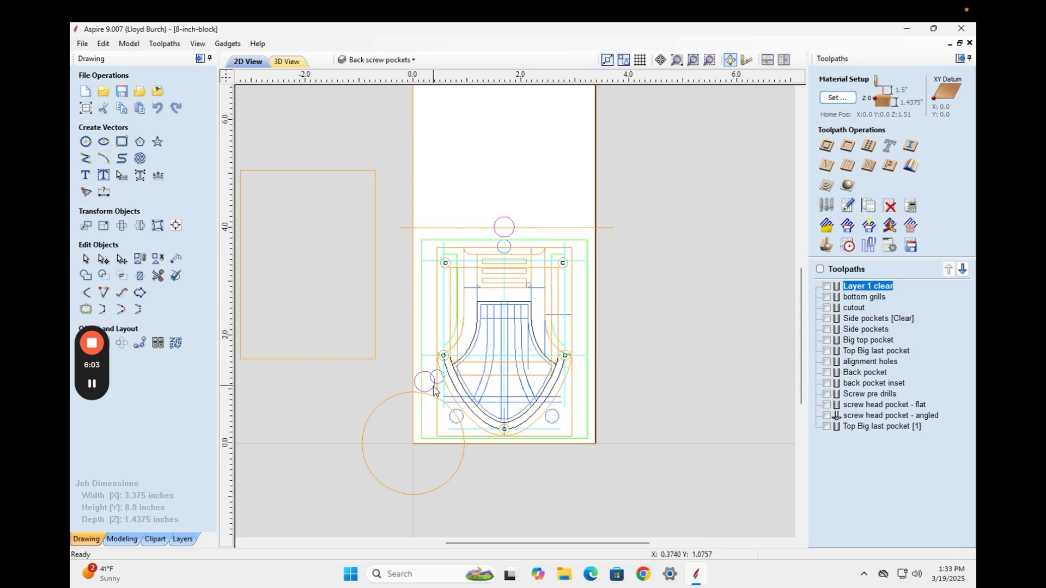
Nudge the duplicated 0.25-inch circle left to a centre at about X 0.41, further over the larger alignment circle
scroll(434, 384, "up", 10)
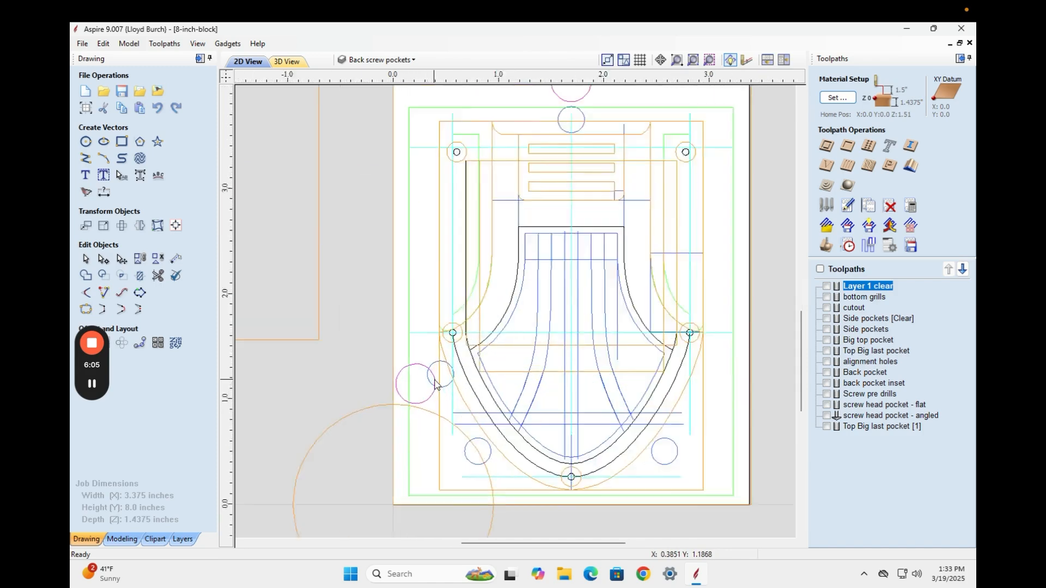
left_click(562, 434)
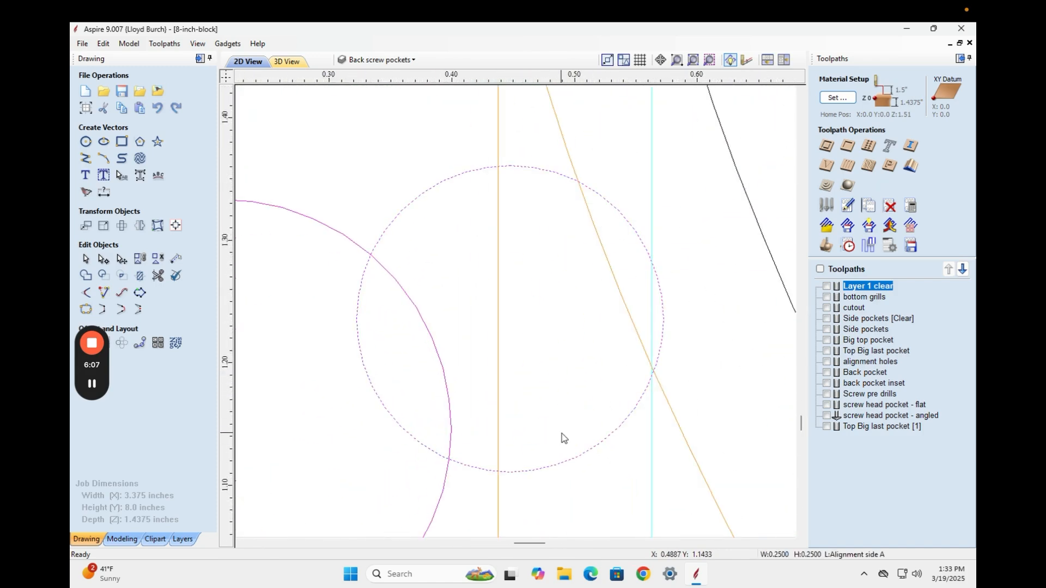
key("Left")
key("Left")
key("Left")
key("Left")
key("Left")
key("Left")
key("Left")
key("Left")
key("Left")
key("Left")
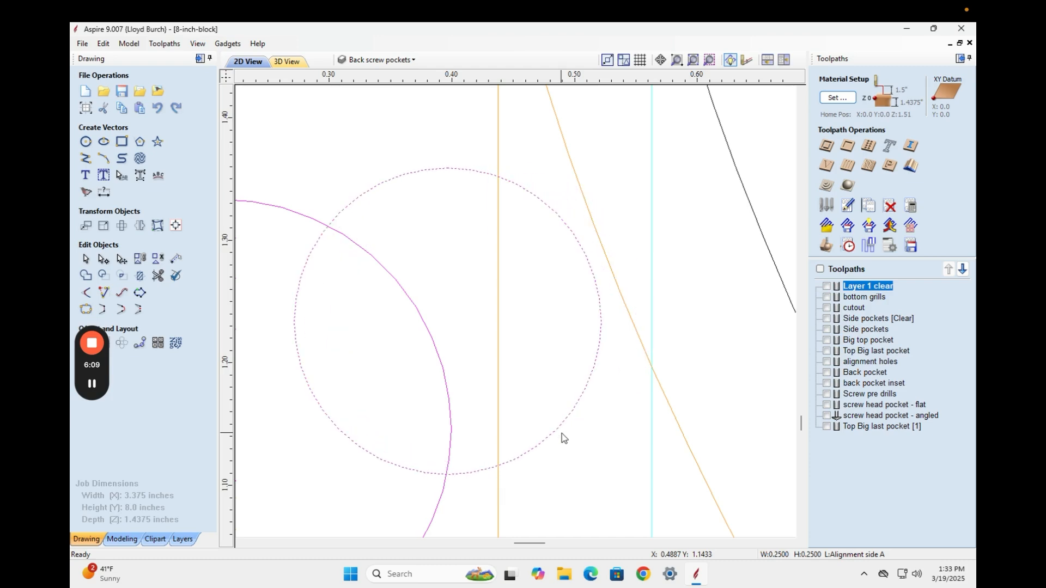
key("Right")
key("Right")
key("Down")
scroll(563, 437, "down", 10)
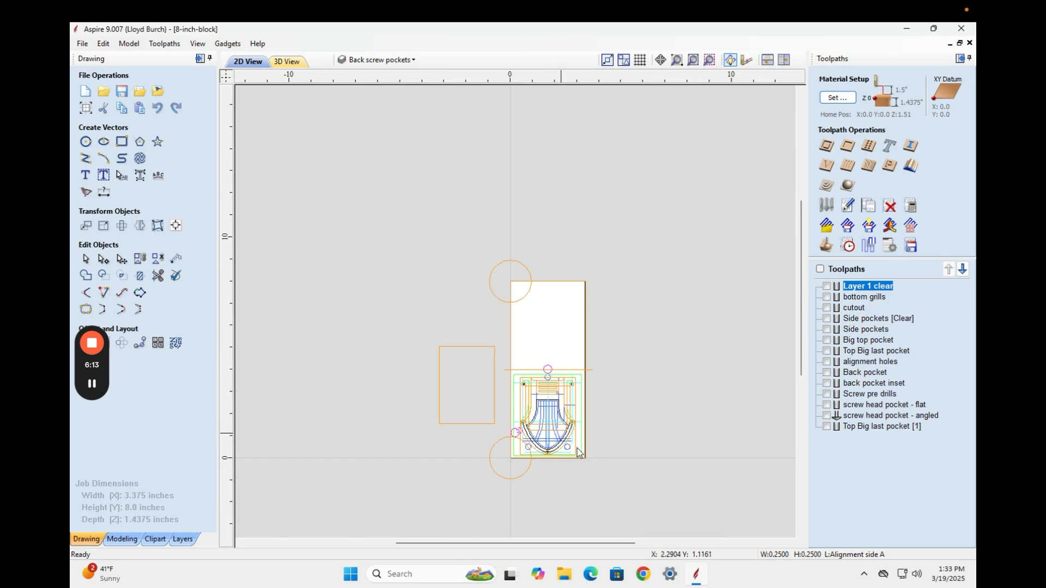
scroll(578, 452, "up", 6)
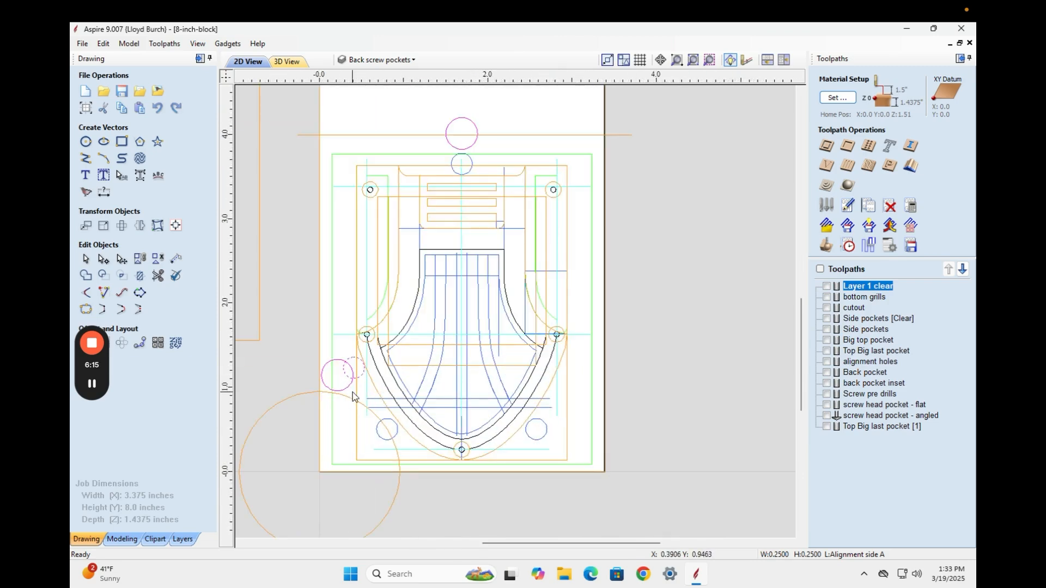
Nudge the design vectors, small circles and horizontal line slightly up the block, excluding both 0.375-inch circles, the material outline and the origin circle
left_click(339, 390)
left_click(334, 396, "shift")
left_click(299, 316, "shift")
left_click(360, 142, "shift")
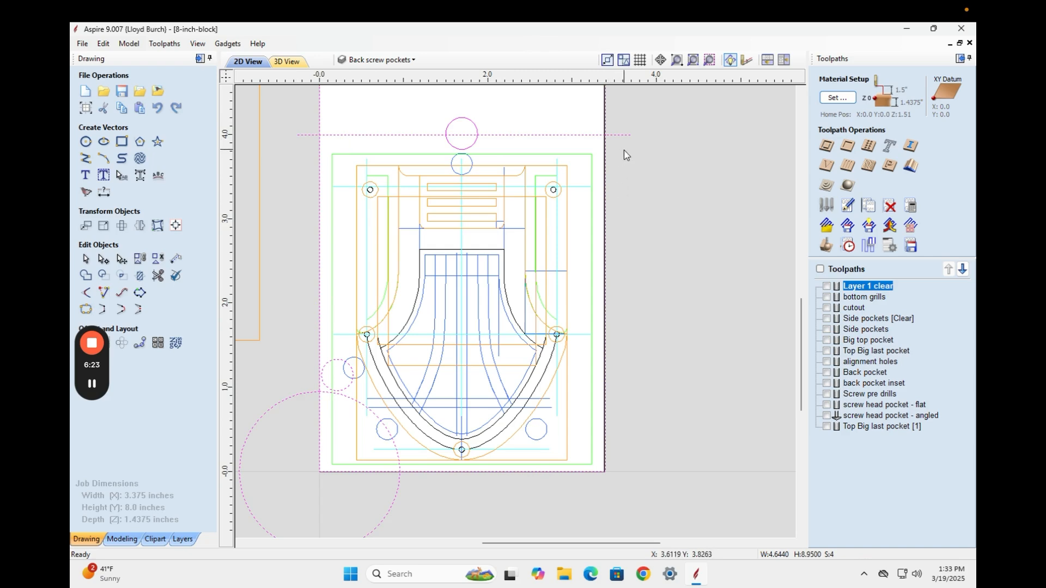
left_click_drag(624, 150, 303, 475, "shift")
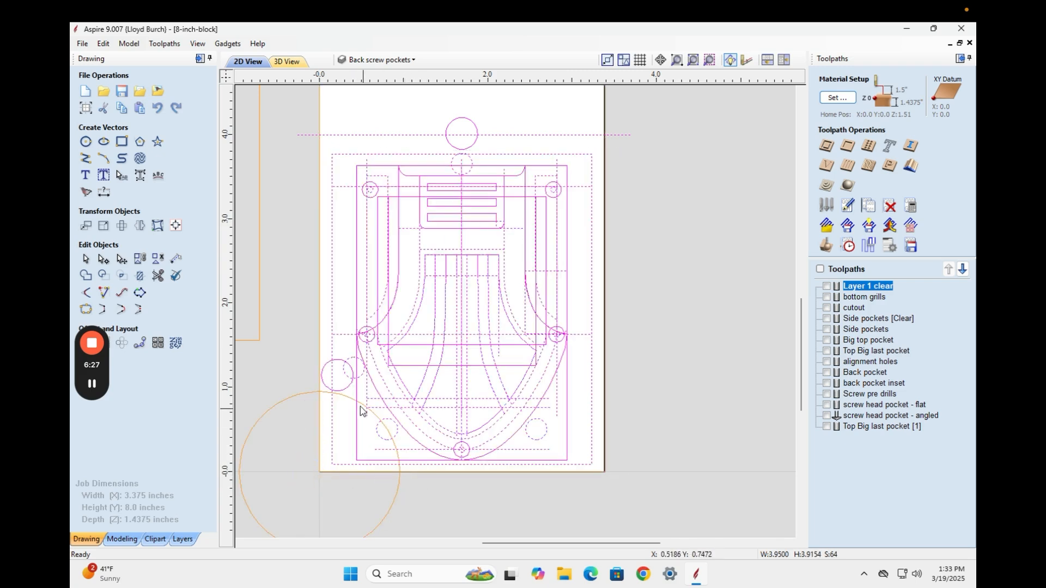
left_click(349, 389, "shift")
left_click(341, 390, "shift")
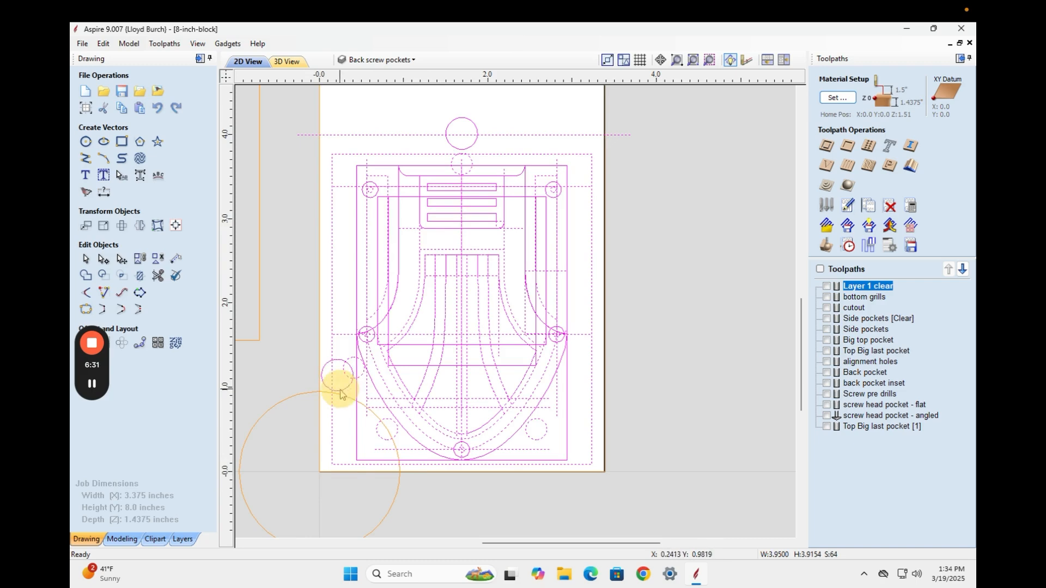
key("Up")
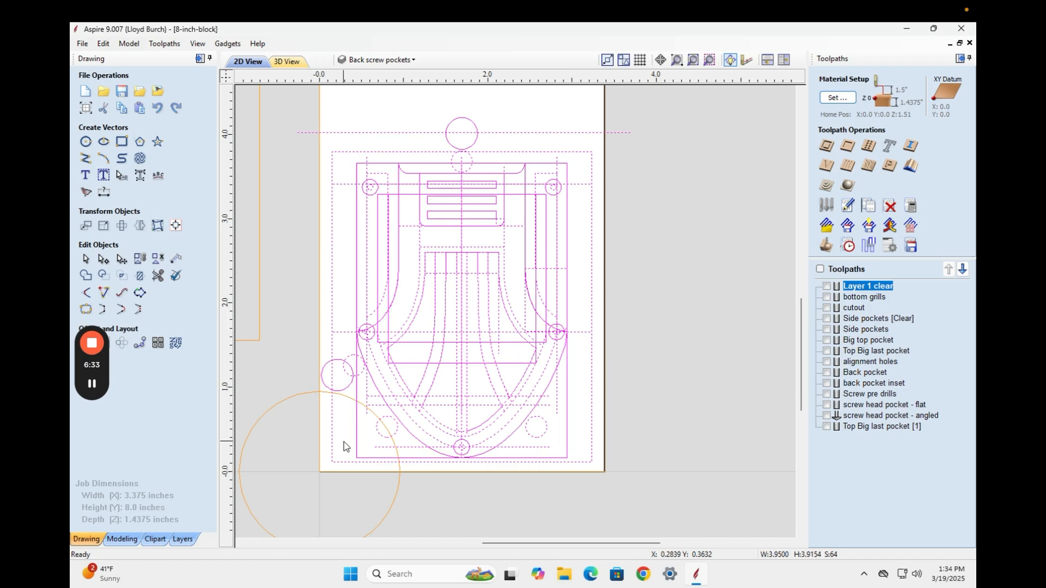
key("Up")
key("Up")
key("Up")
key("Up")
key("Up")
key("Up")
key("Up")
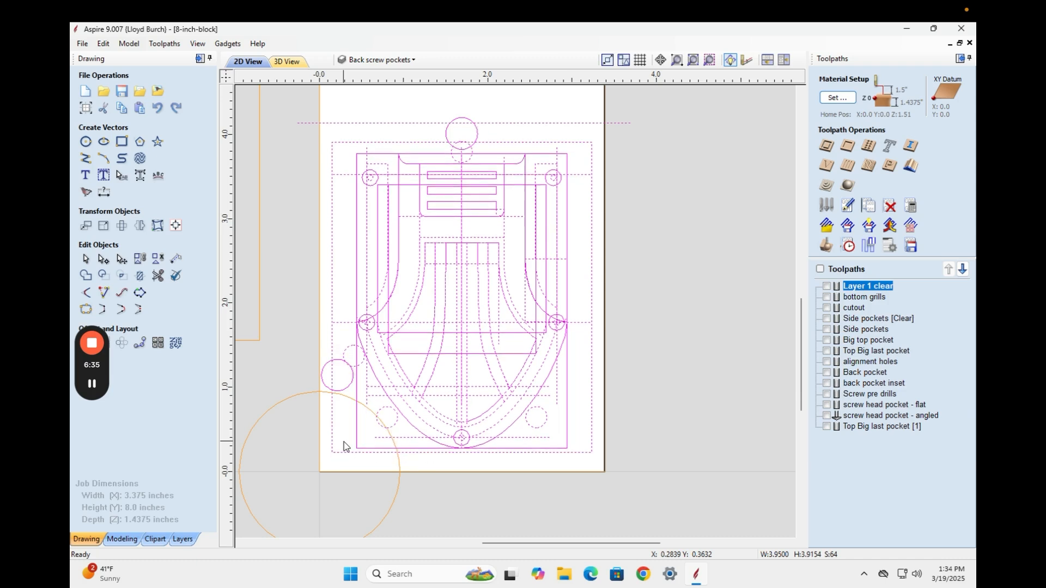
key("Down")
key("Down")
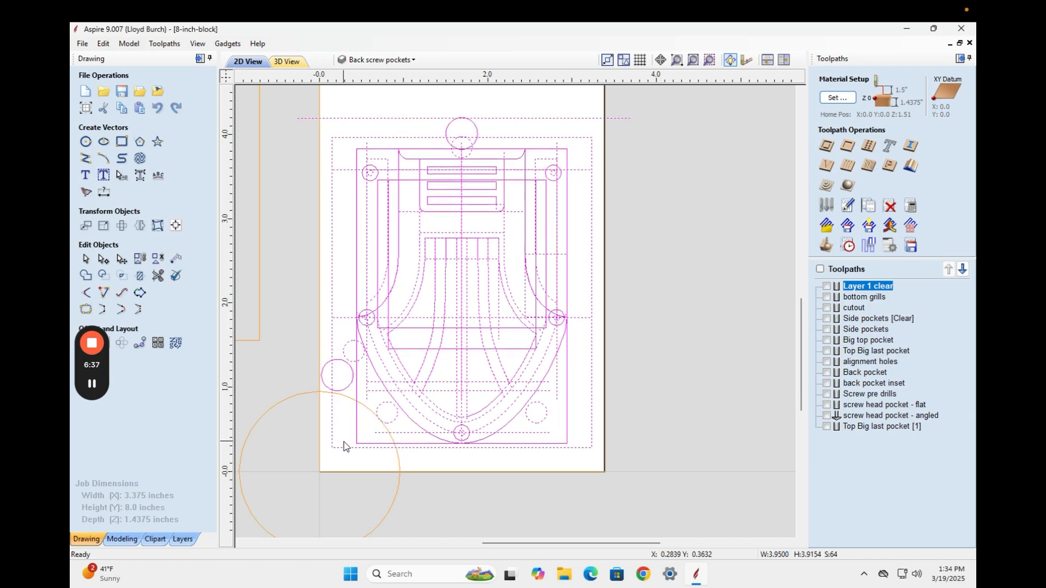
key("Down")
key("Down")
key("Down")
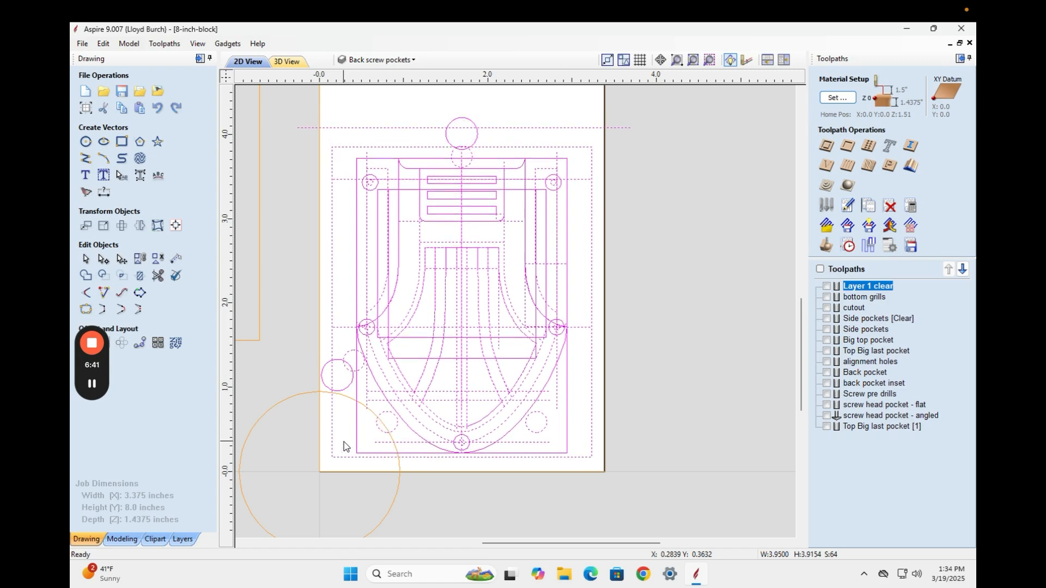
key("Up")
key("Up")
key("Up")
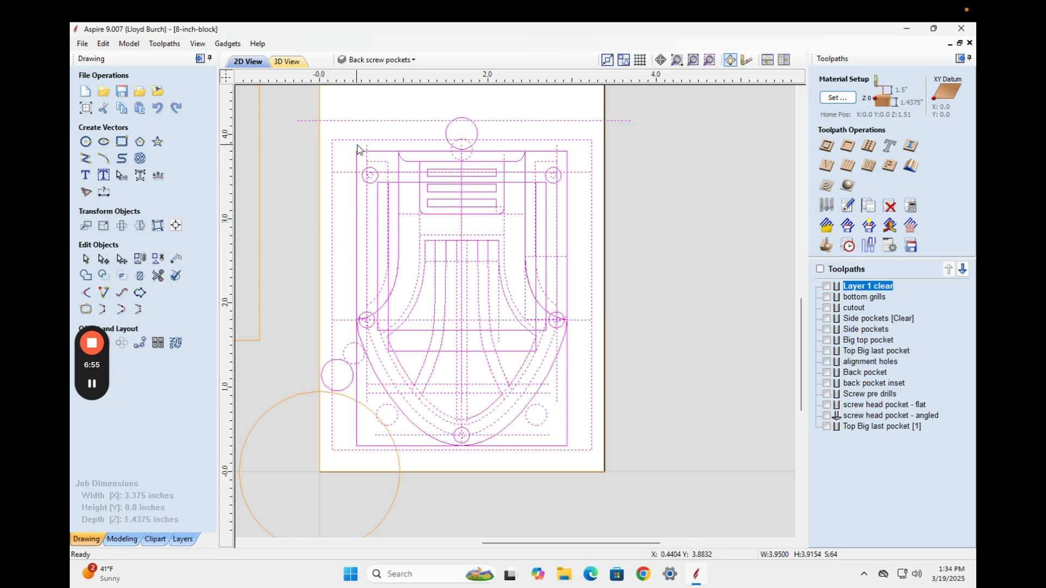
Try nudging the selected design vectors and horizontal line up and down to compare positions against the top-centre 0.375-inch circle
key("Up")
key("Up")
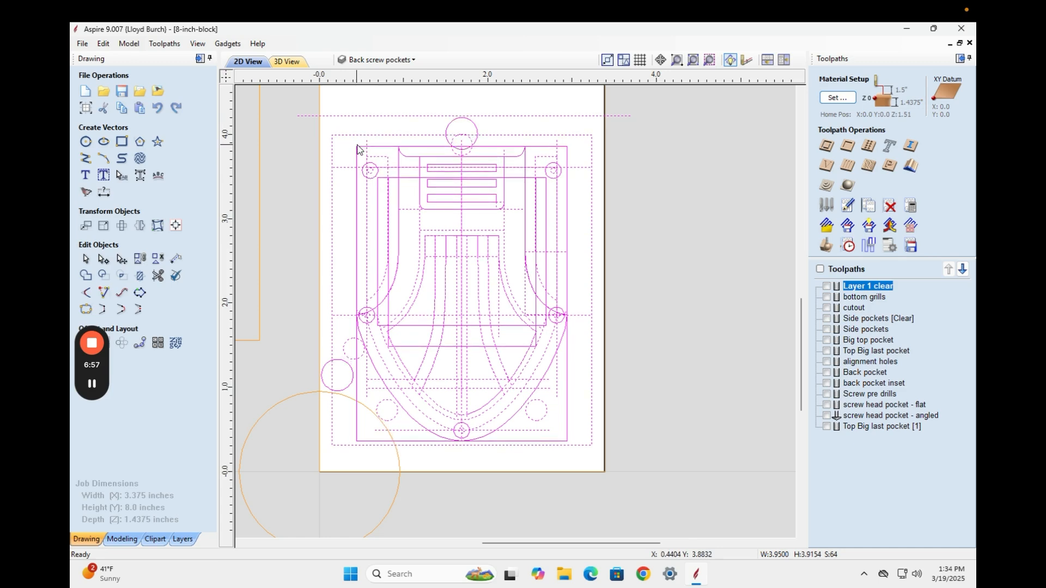
key("Down")
key("Down")
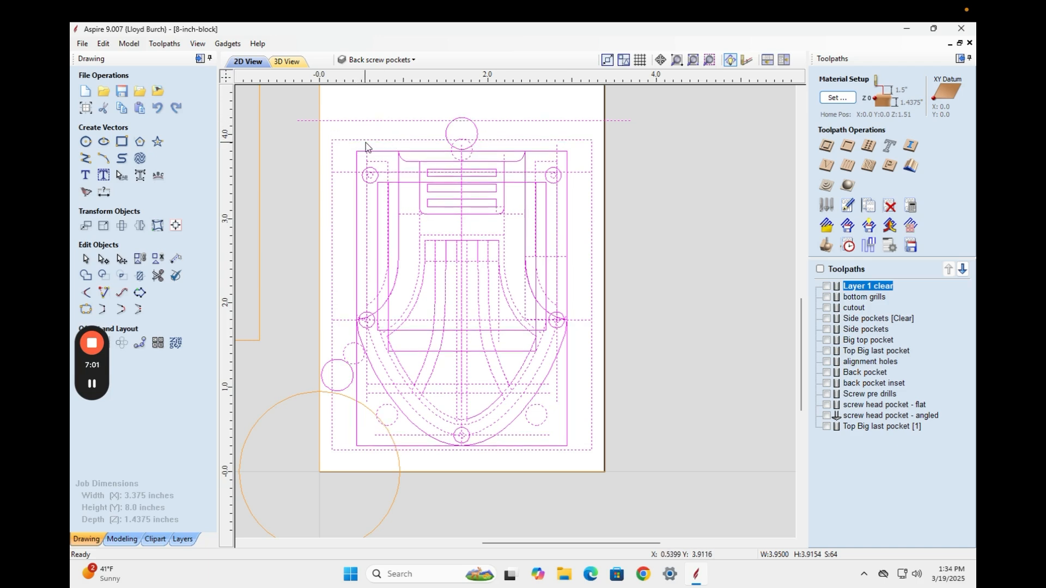
key("super+z")
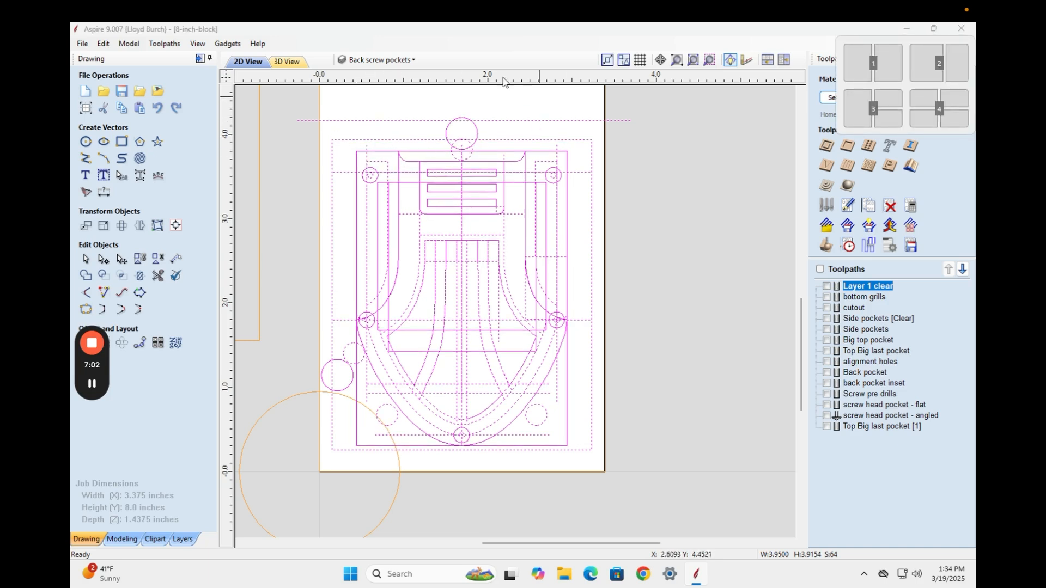
left_click(469, 45)
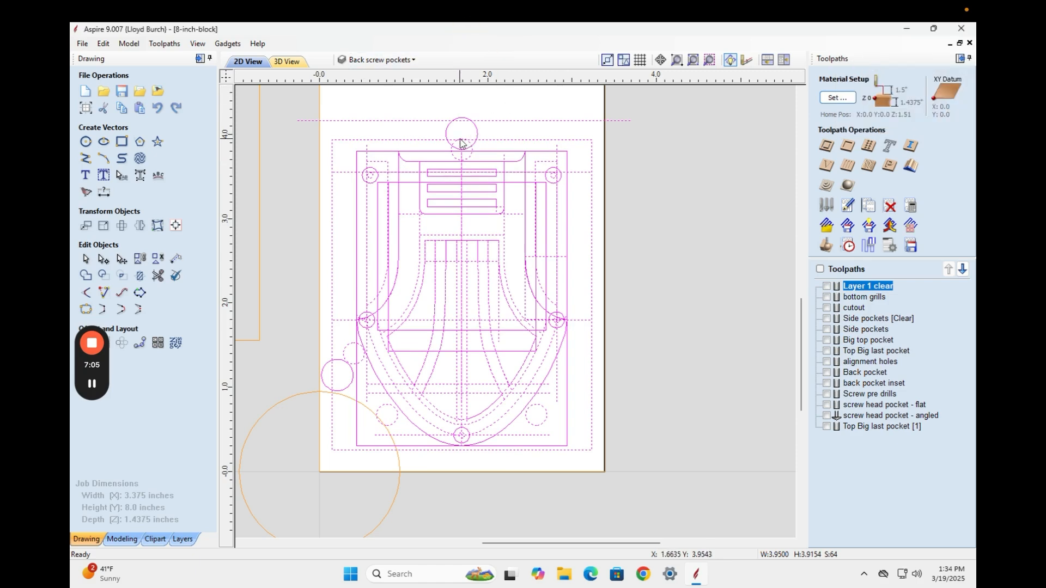
key("Down")
key("Down")
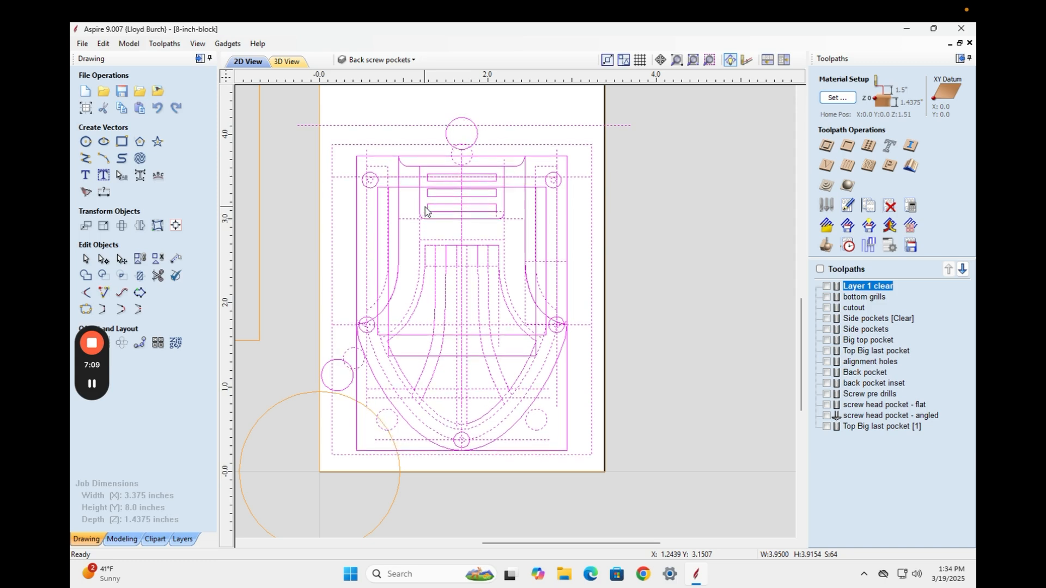
key("Up")
key("Up")
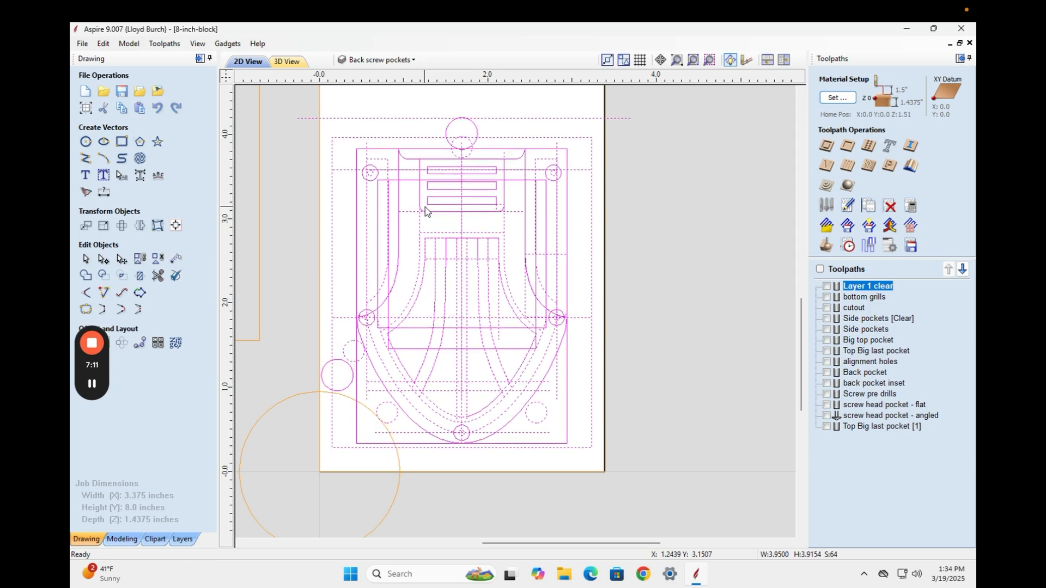
key("Down")
key("Up")
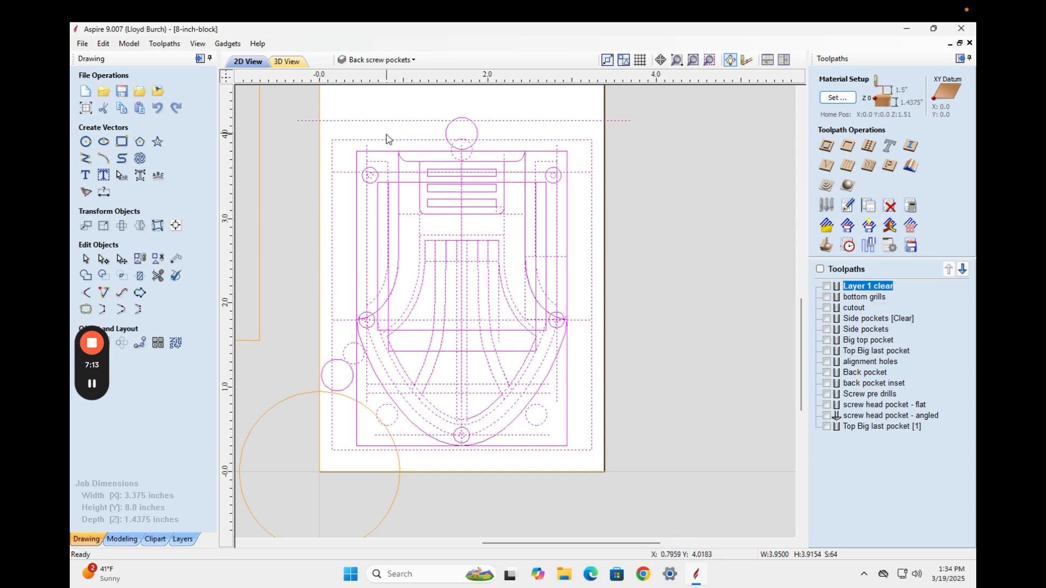
Nudge the selected design vectors and horizontal line down the block until the line sits at about Y 4.0
key("Down")
key("Up")
key("Down")
key("Up")
key("Down")
key("Down")
key("Down")
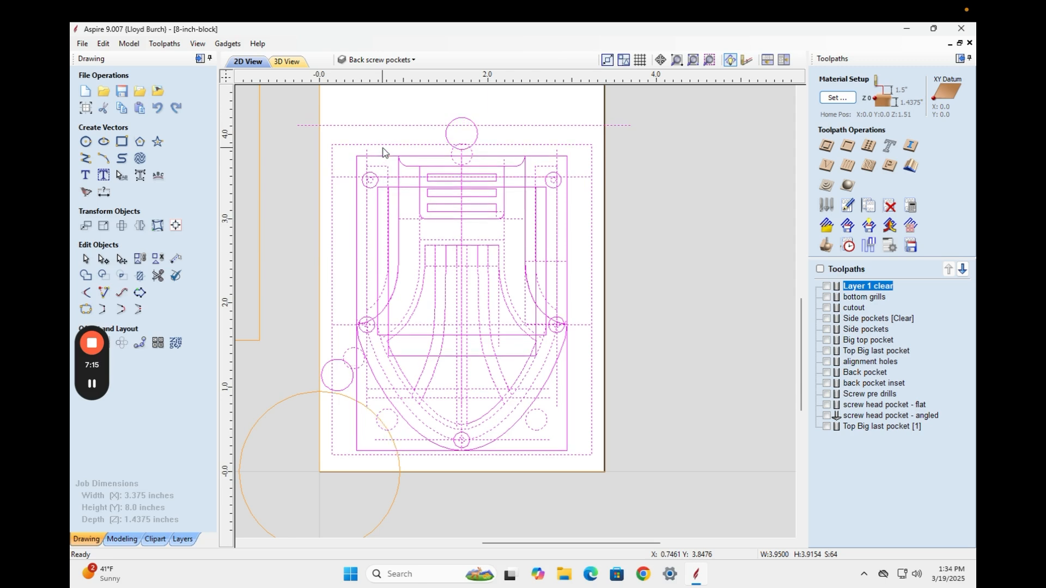
key("Down")
key("Down")
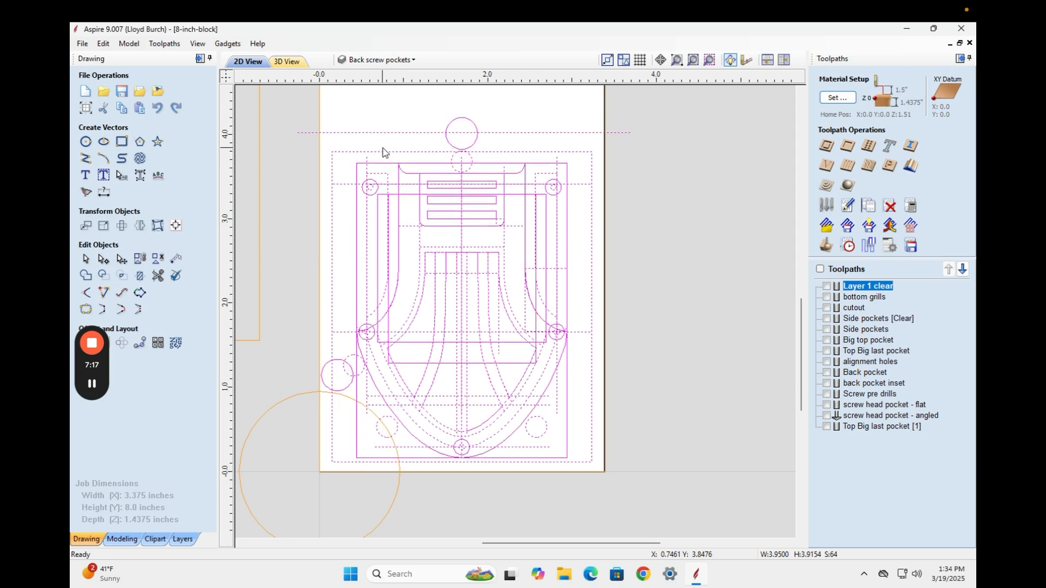
key("Down")
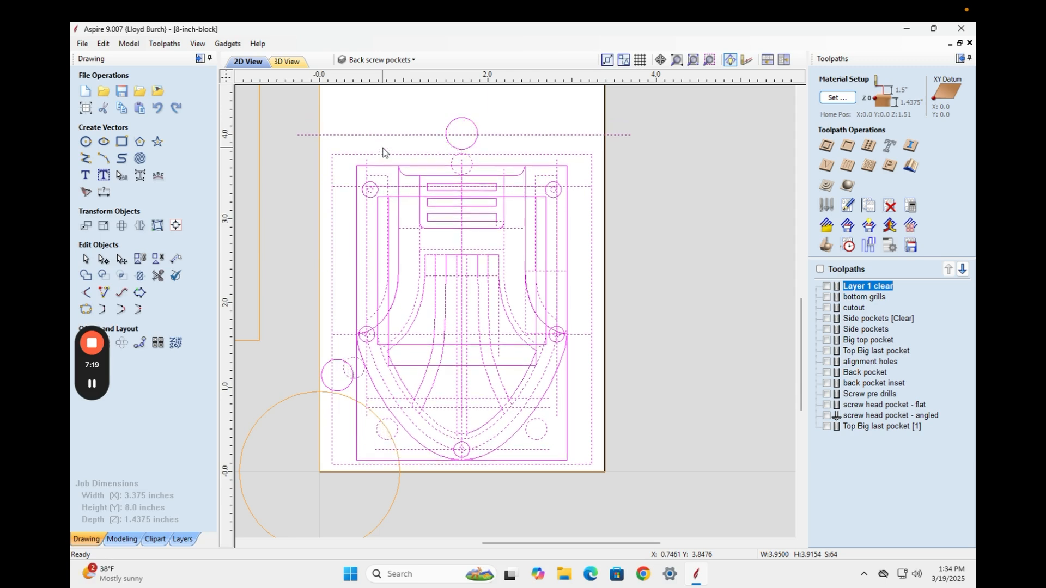
Exclude the horizontal line from the selection and nudge the design vectors up until their outer border sits just below the line
left_click(339, 135, "ctrl")
key("Up")
key("Up")
key("Up")
key("Up")
key("Up")
key("Up")
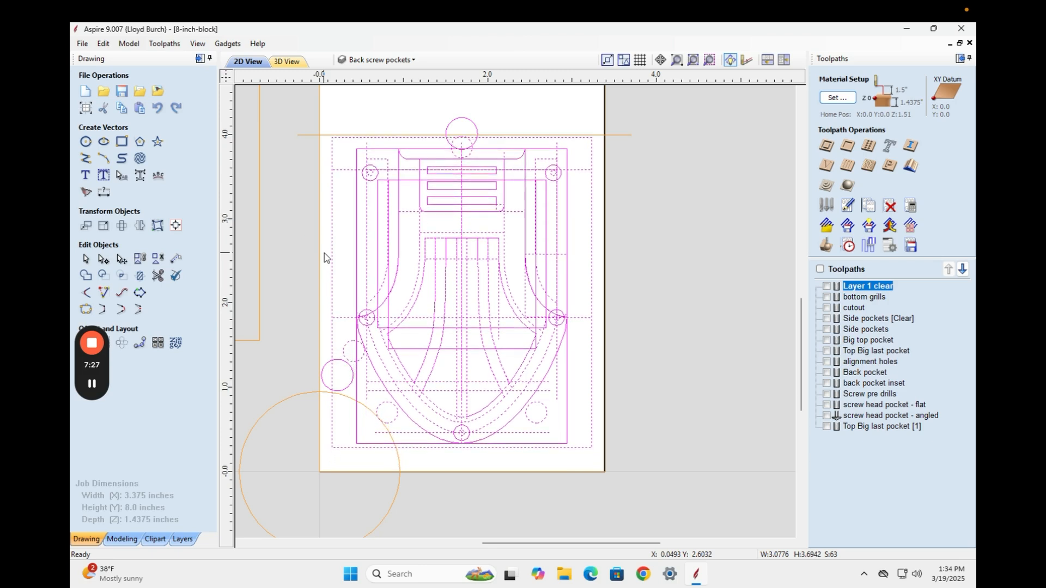
left_click(634, 210)
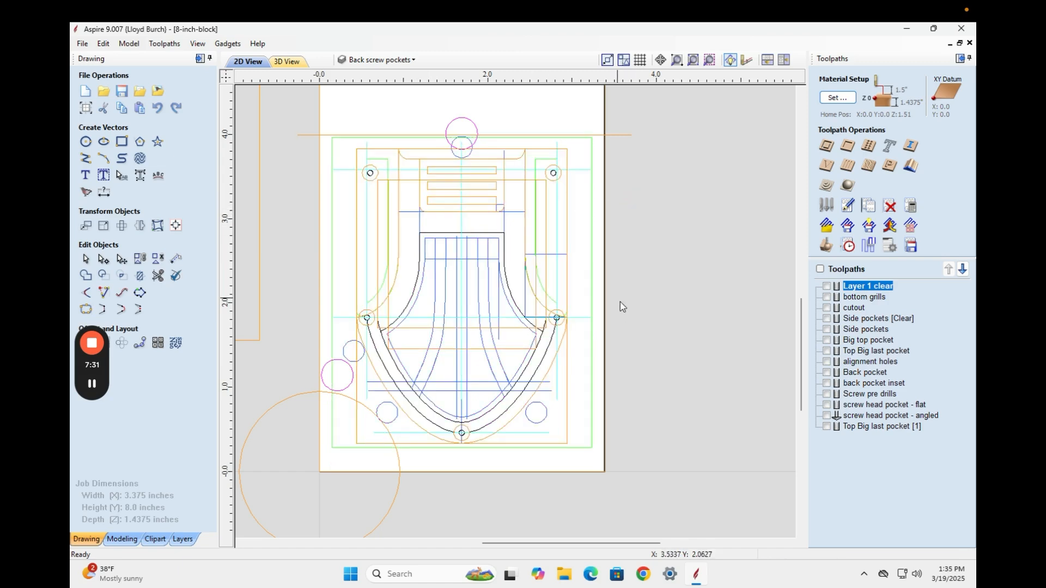
Create a horizontally mirrored copy of the 0.375-inch alignment circle at the material's left edge, flipped about the job center
left_click(353, 375)
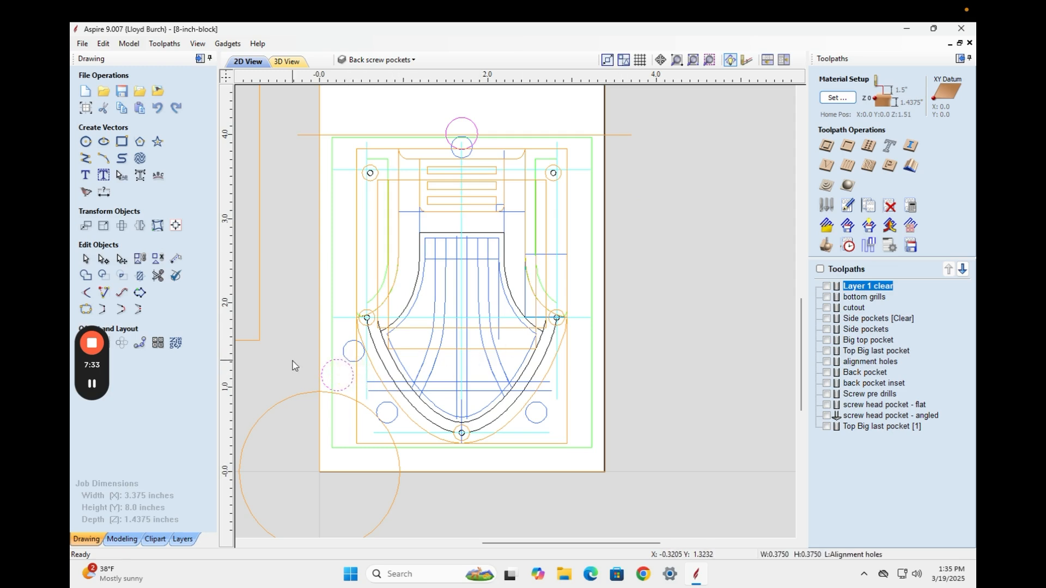
left_click(175, 225)
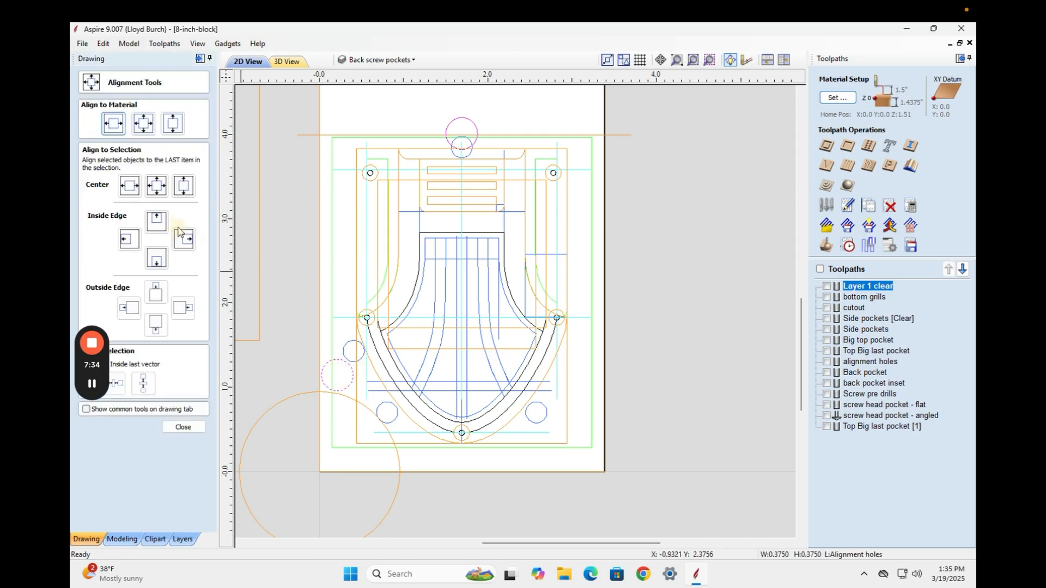
left_click(183, 428)
left_click(141, 228)
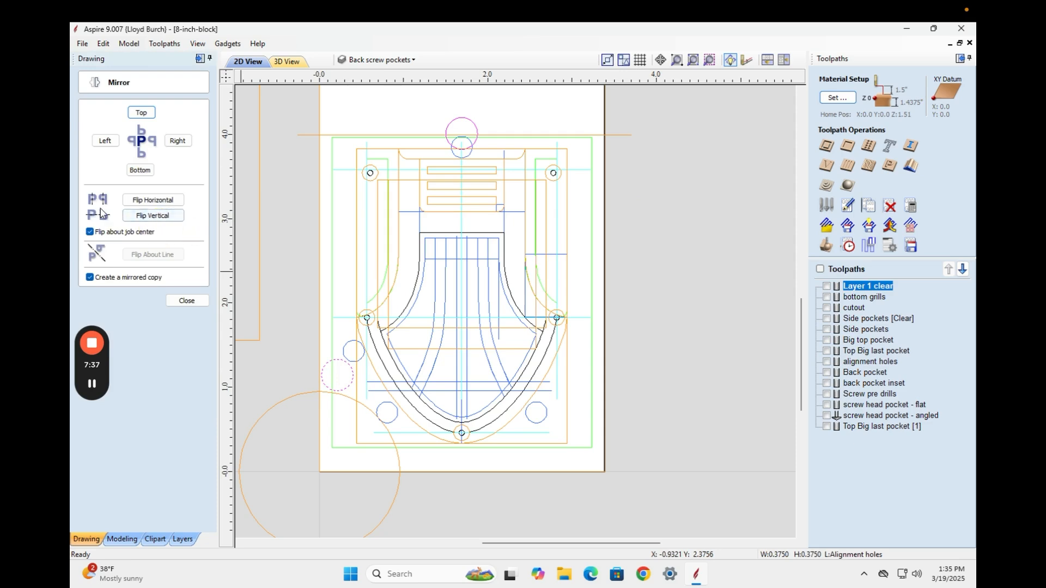
left_click(152, 200)
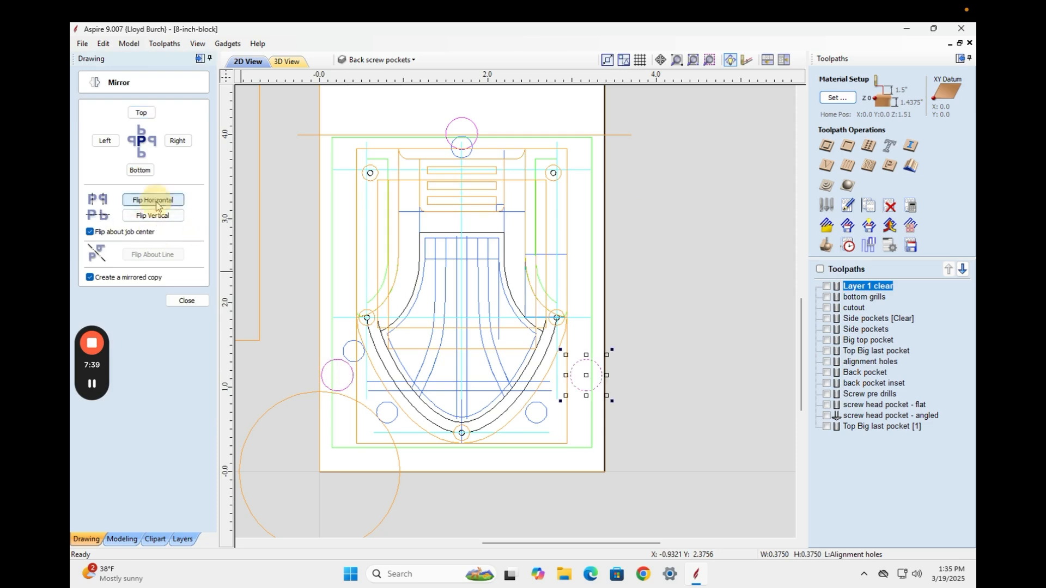
left_click(677, 420)
left_click(586, 390)
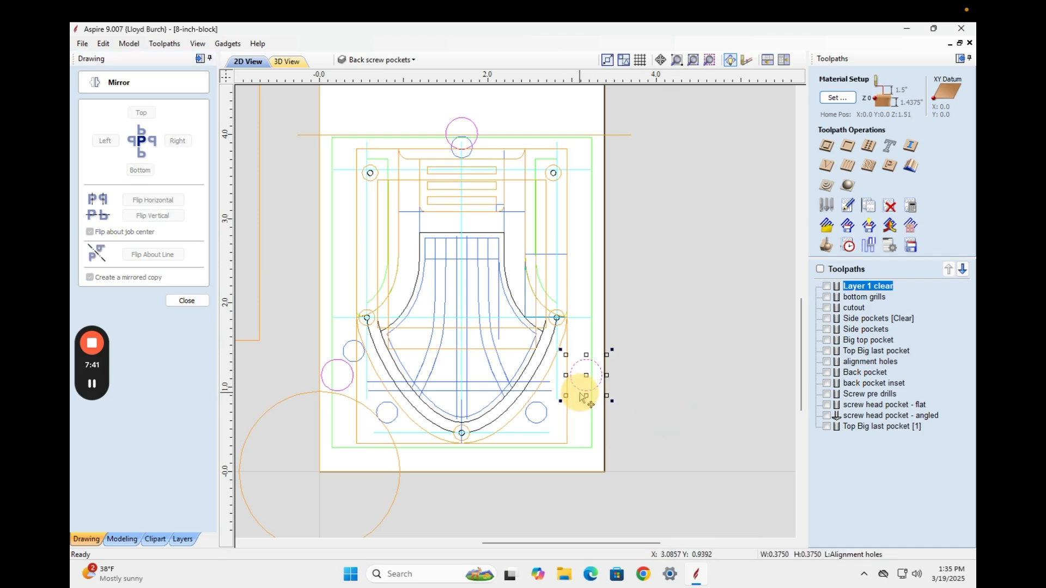
left_click(646, 366)
scroll(648, 370, "up", 1)
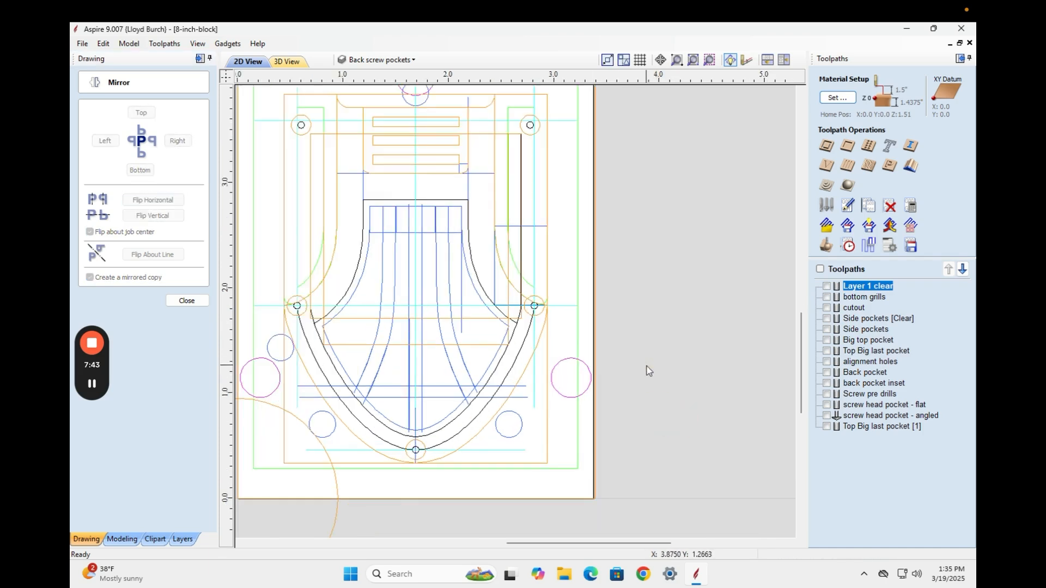
scroll(648, 370, "down", 1)
Delete the 0.375-inch alignment circle at the design's top centre and save the file
left_click(477, 133)
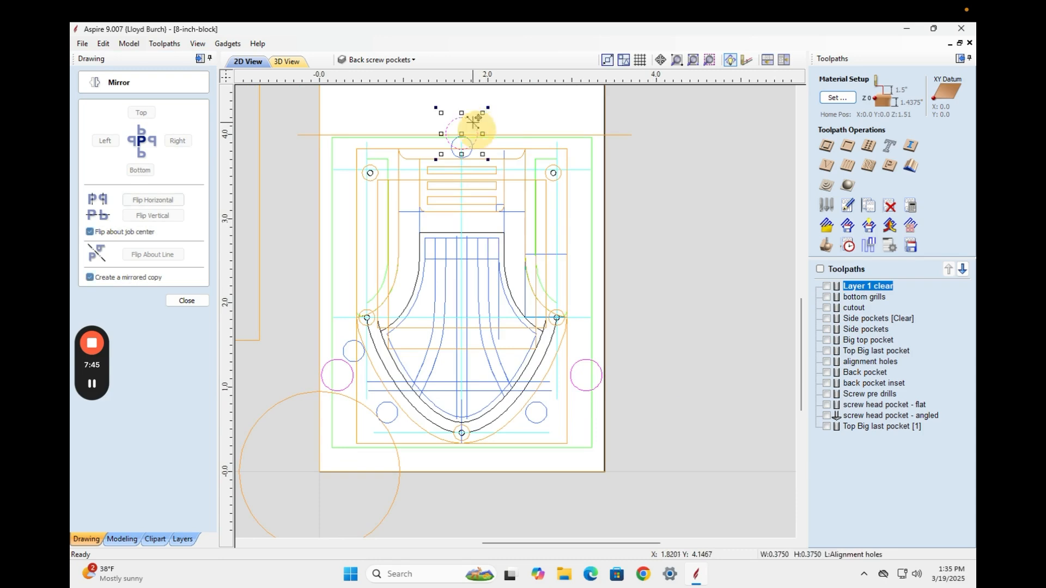
key("Delete")
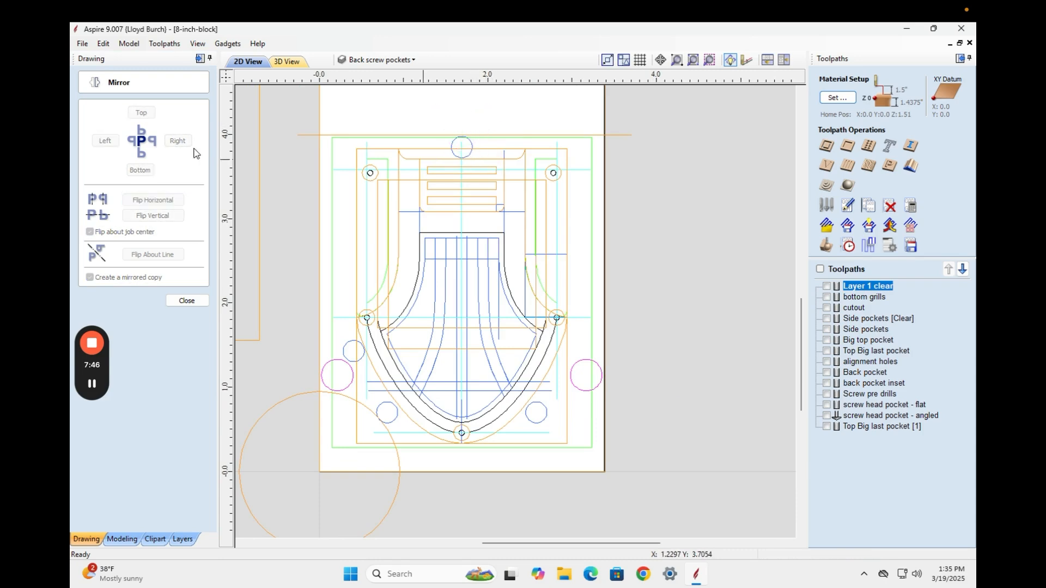
left_click(185, 301)
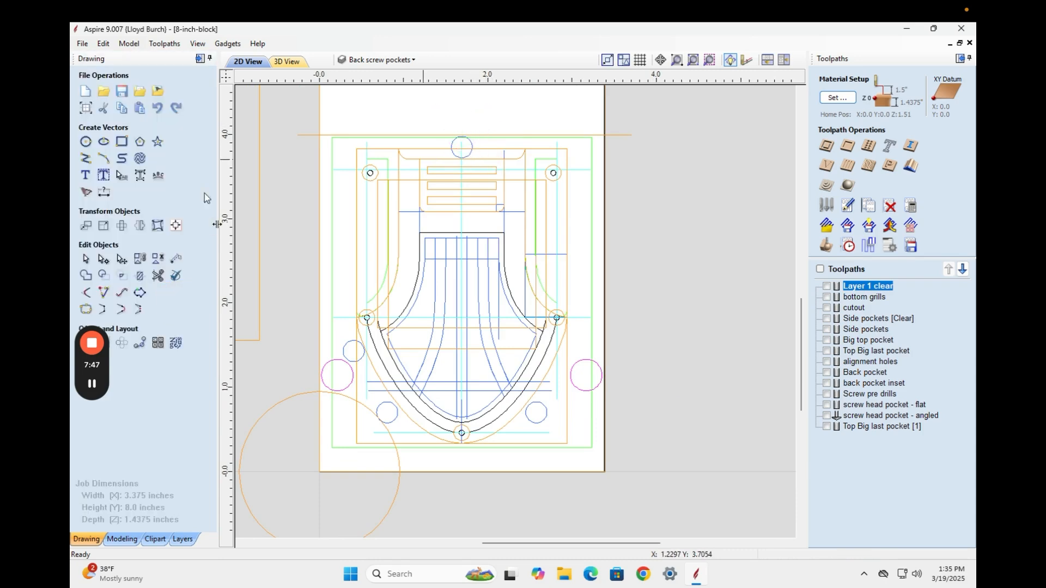
left_click(122, 91)
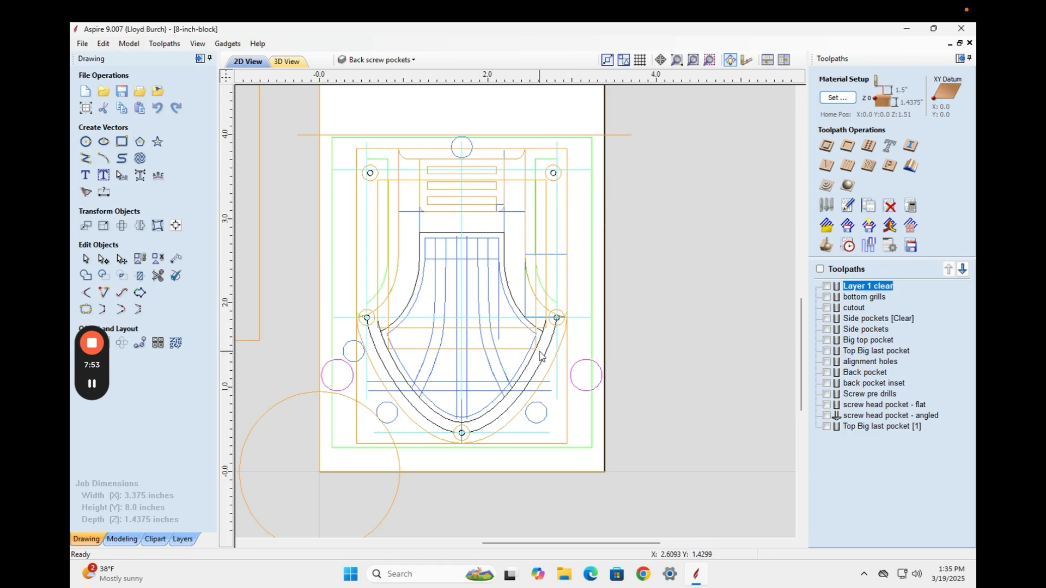
Recalculate all toolpaths for the repositioned vectors, acknowledging the cut-through and recalculation messages
scroll(480, 465, "up", 3)
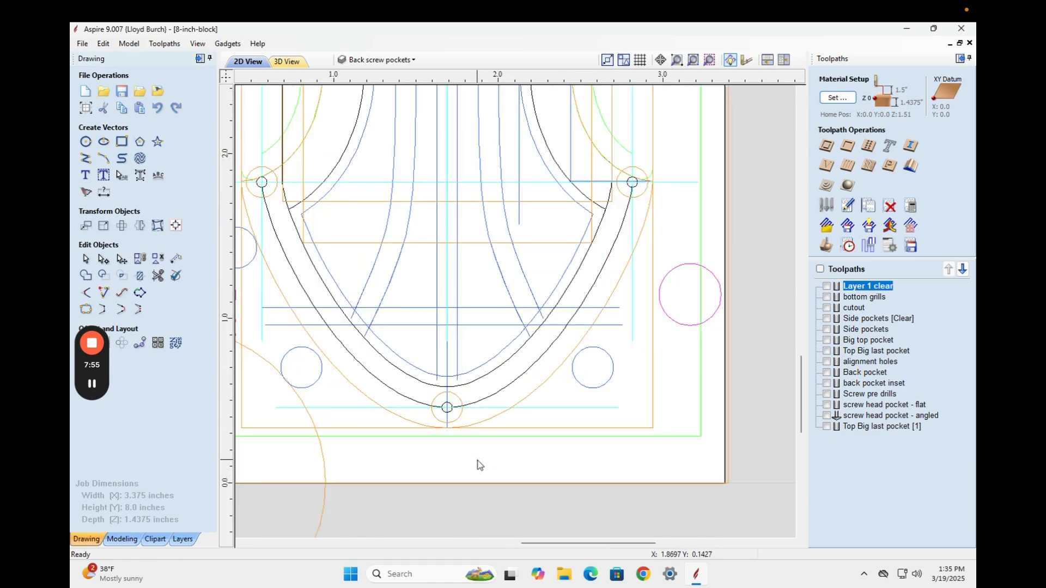
scroll(479, 465, "down", 5)
scroll(479, 465, "up", 1)
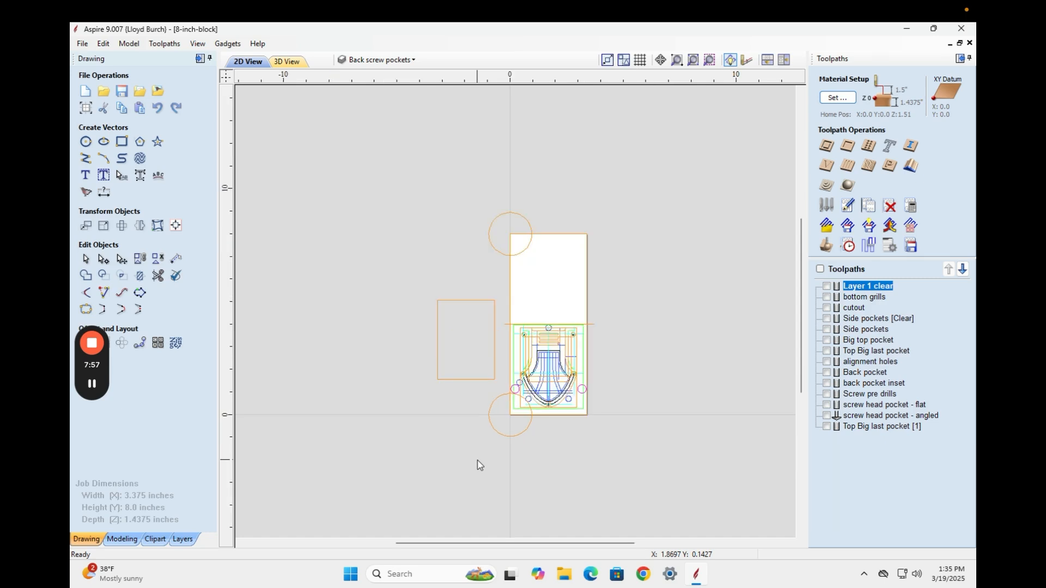
scroll(590, 448, "up", 3)
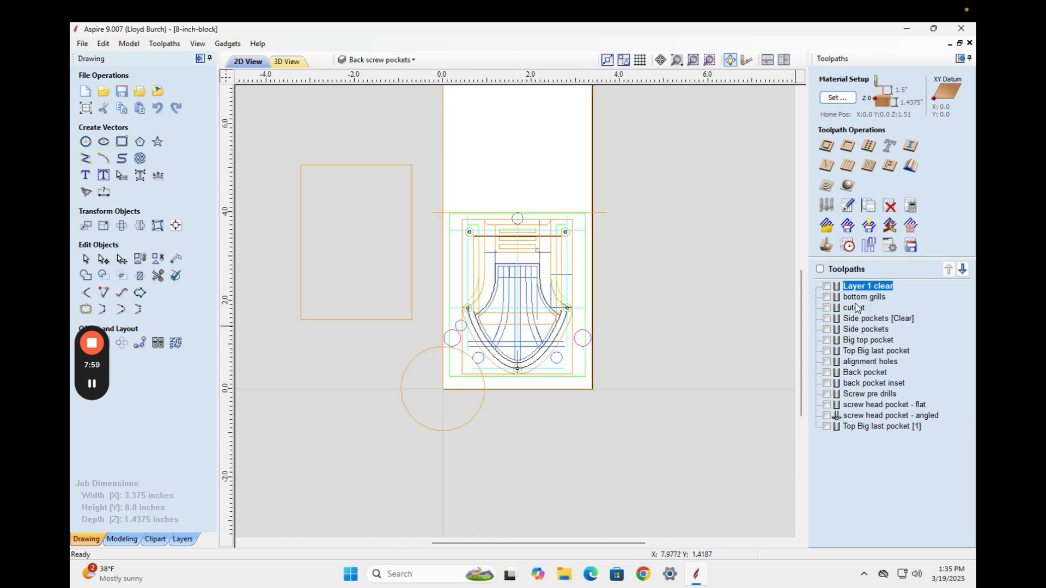
right_click(856, 301)
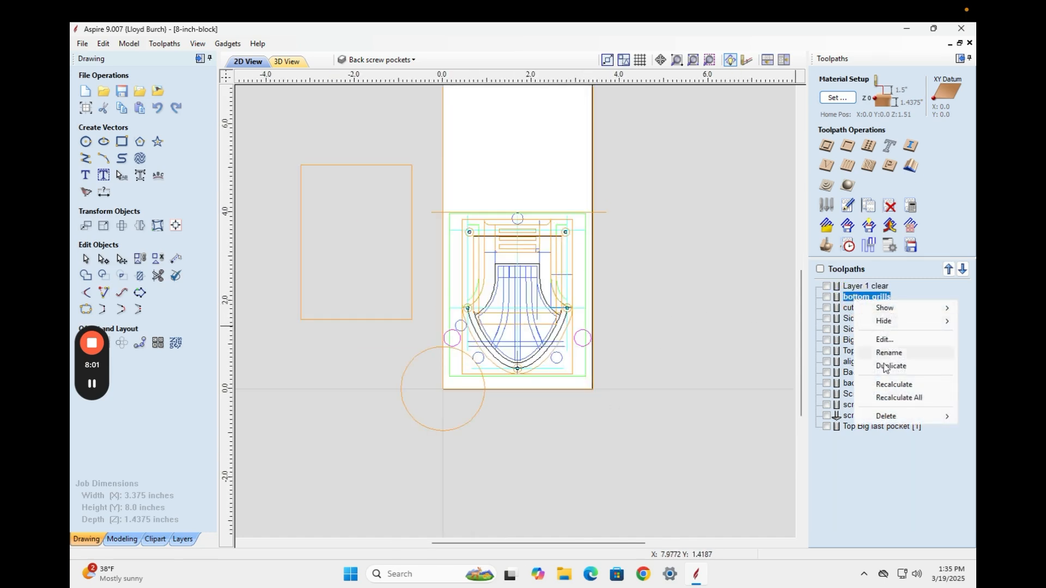
left_click(894, 398)
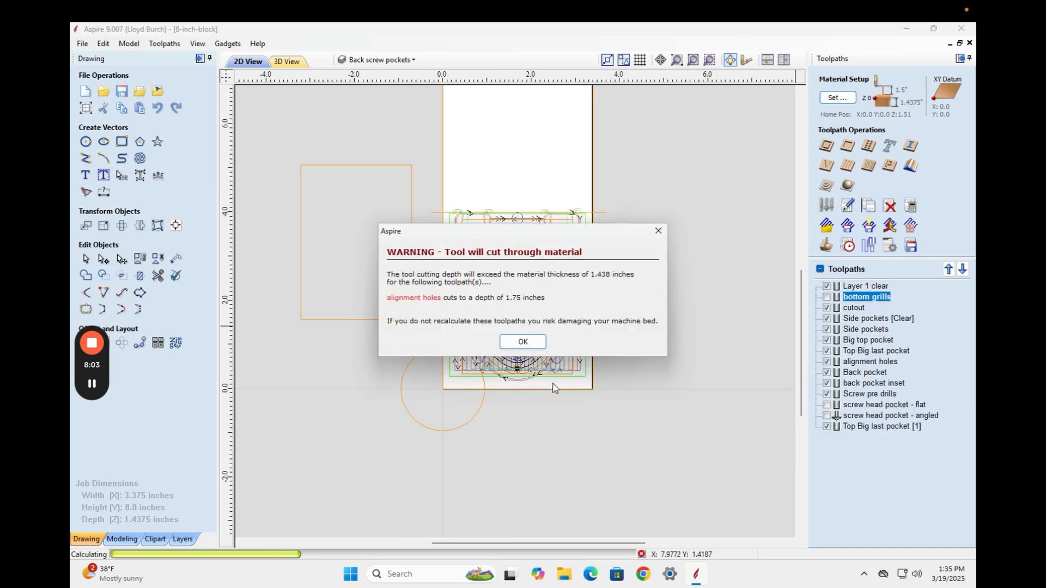
left_click(523, 342)
left_click(522, 331)
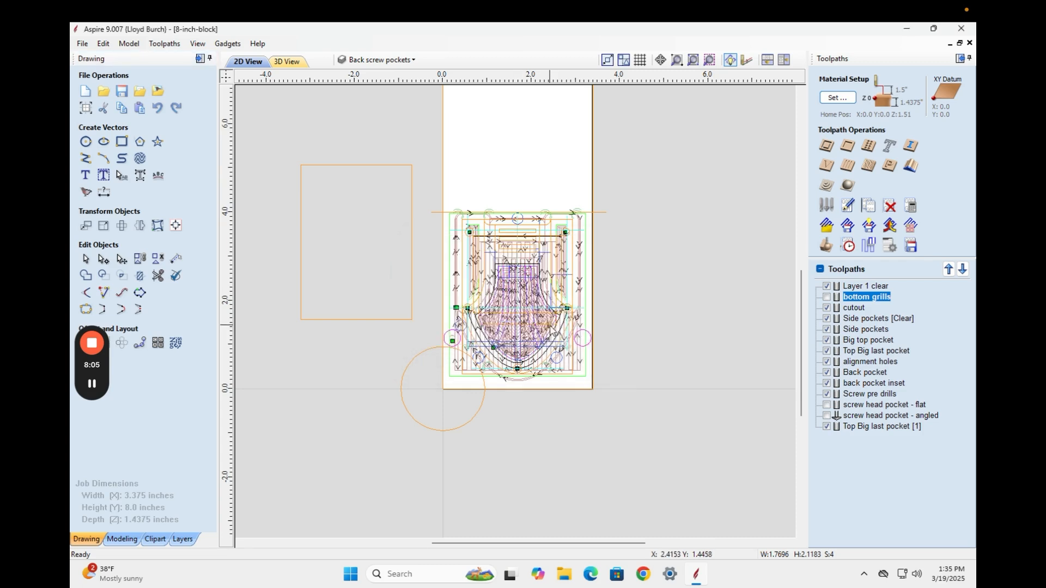
Turn on the bottom grills toolpath and recalculate all toolpaths again, dismissing the resulting messages
right_click(858, 330)
left_click(827, 297)
left_click(848, 309)
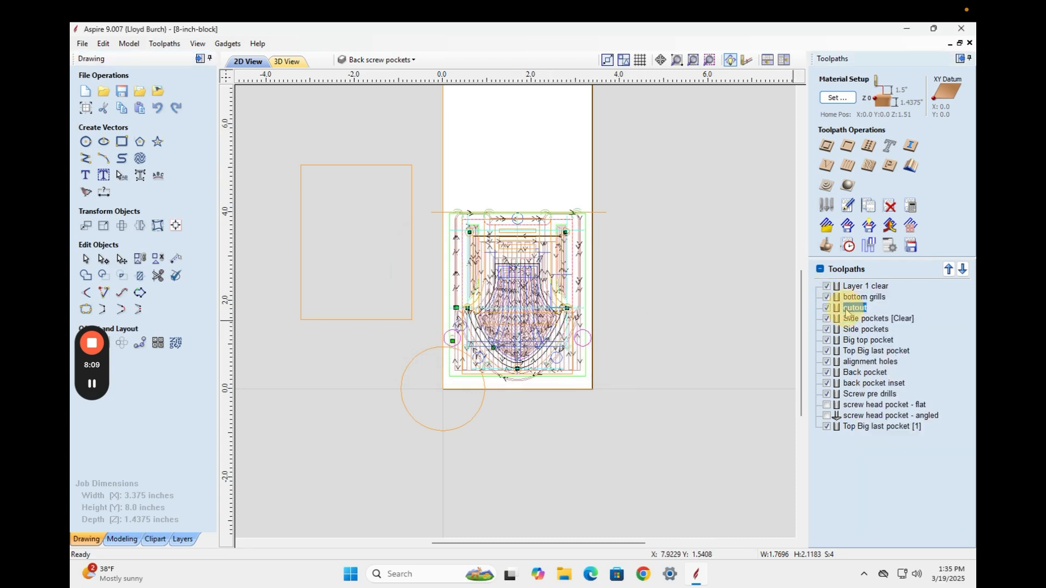
right_click(848, 309)
left_click(872, 403)
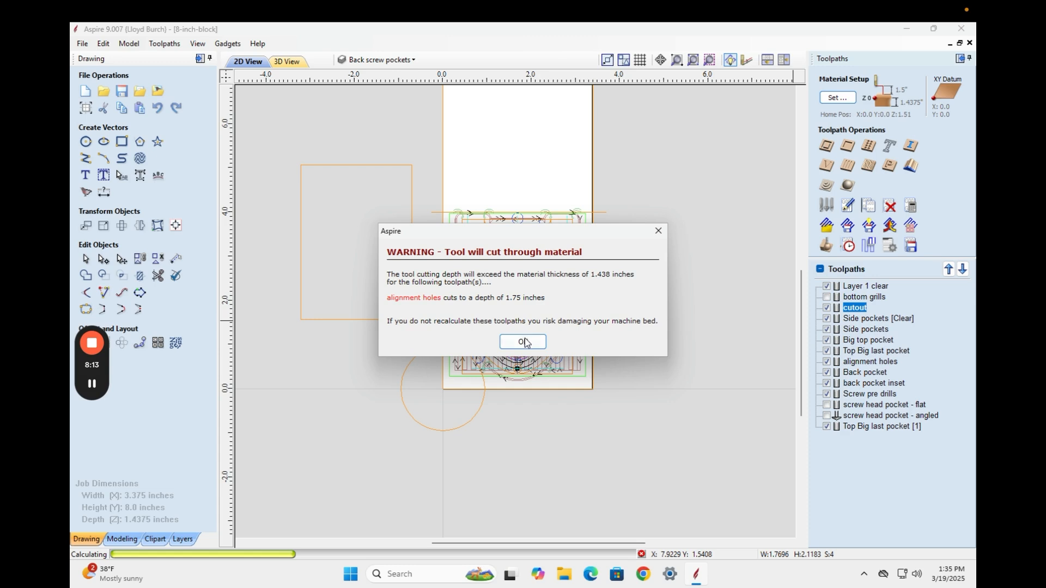
left_click(524, 342)
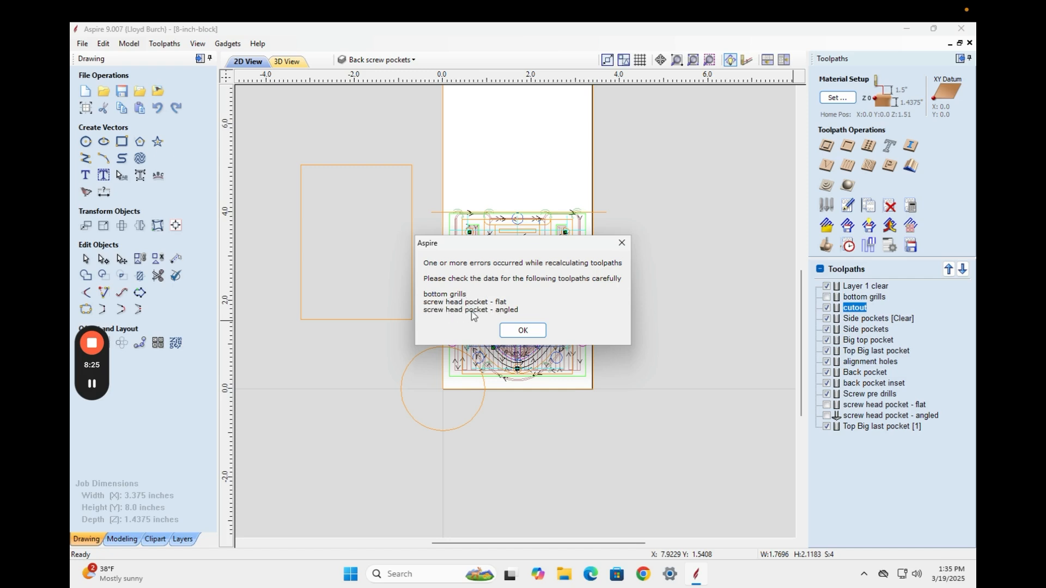
left_click(523, 330)
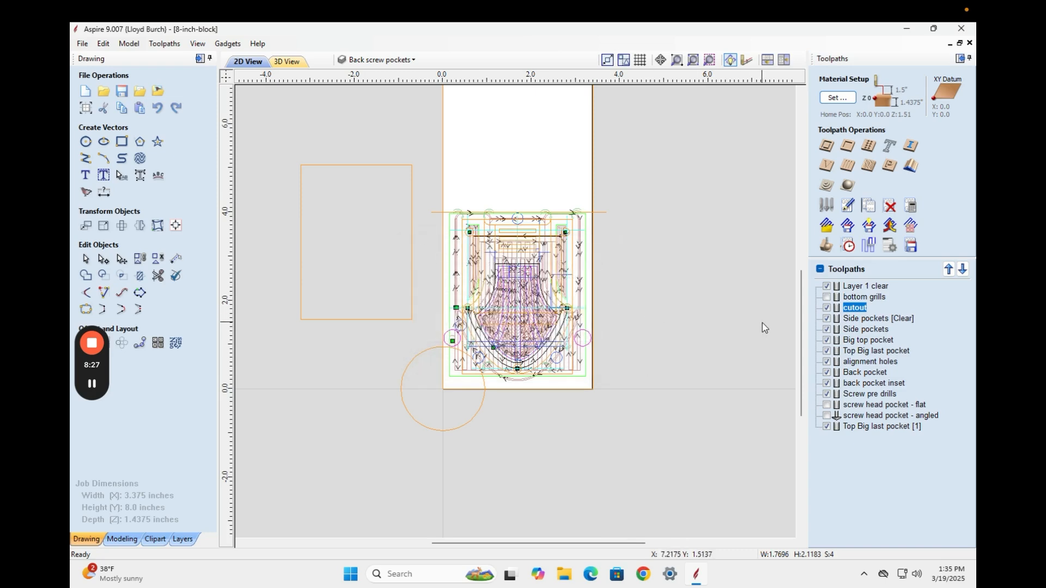
Hide all toolpaths and display only the bottom grills toolpath to examine its cutting path
left_click(820, 270)
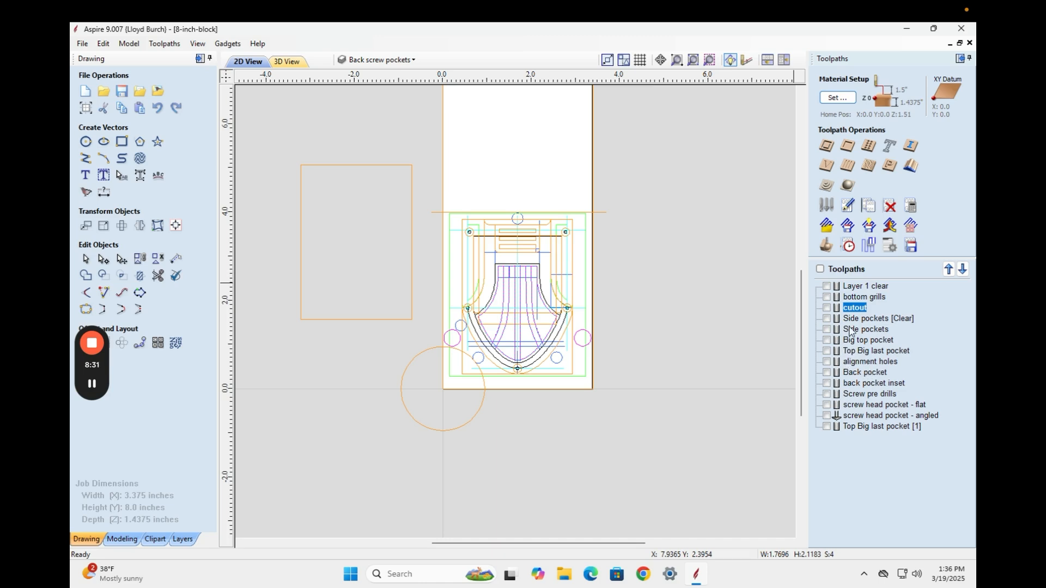
left_click(848, 299)
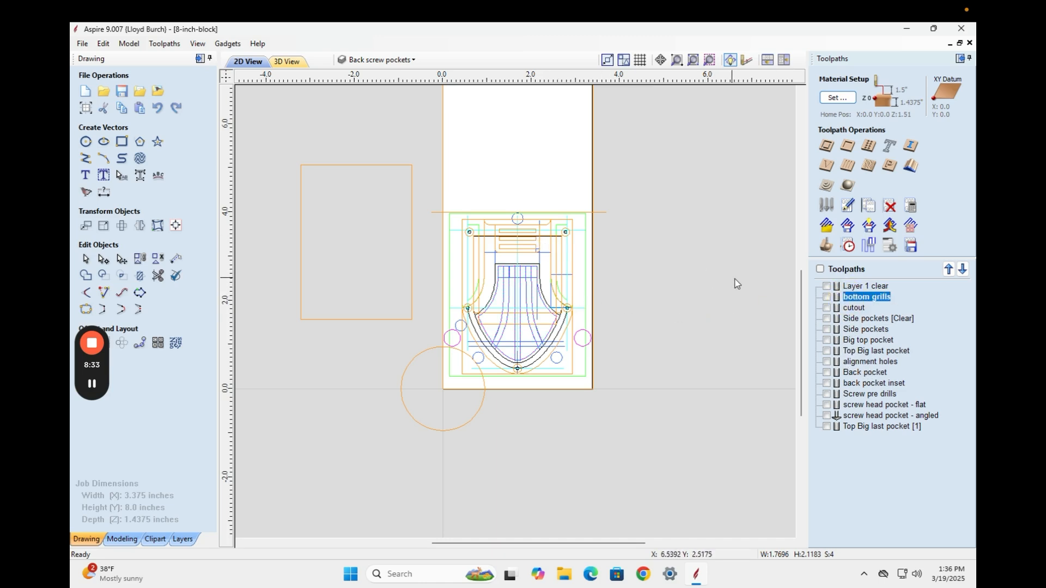
left_click(827, 297)
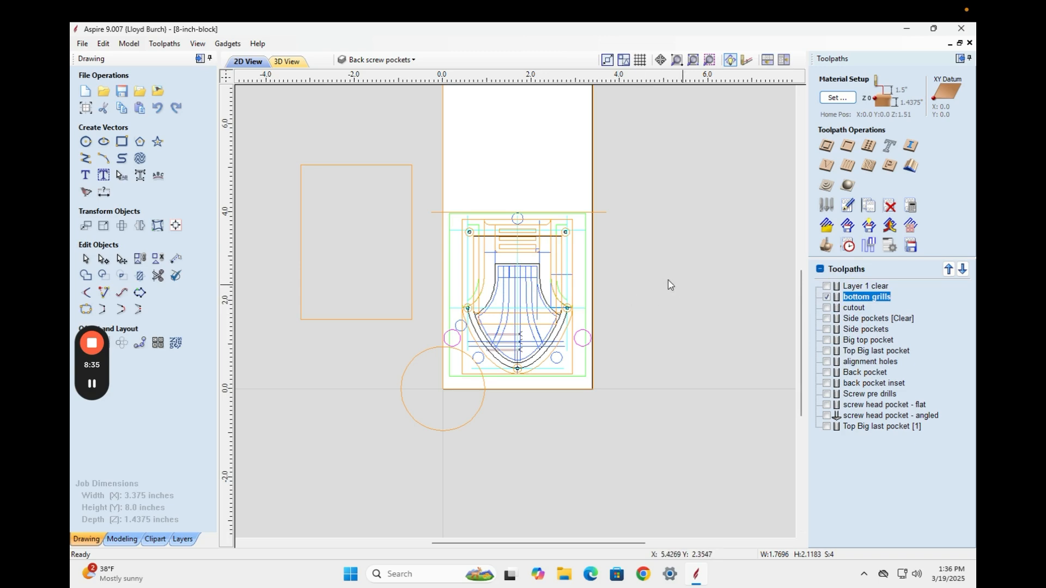
Open the bottom grills toolpath and examine the grill slot vectors and their grouping in the 2D drawing
double_click(849, 297)
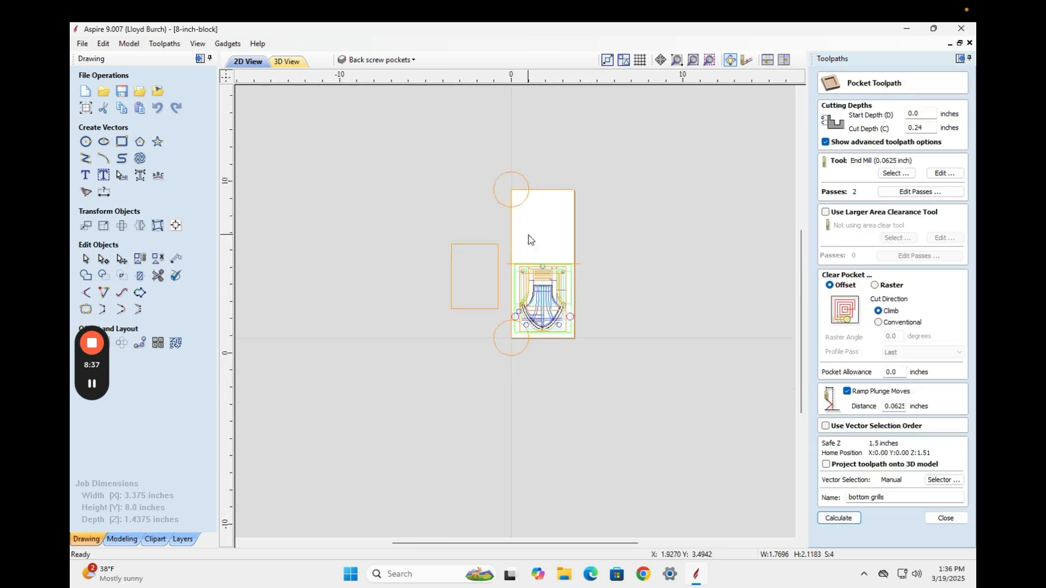
scroll(531, 237, "up", 10)
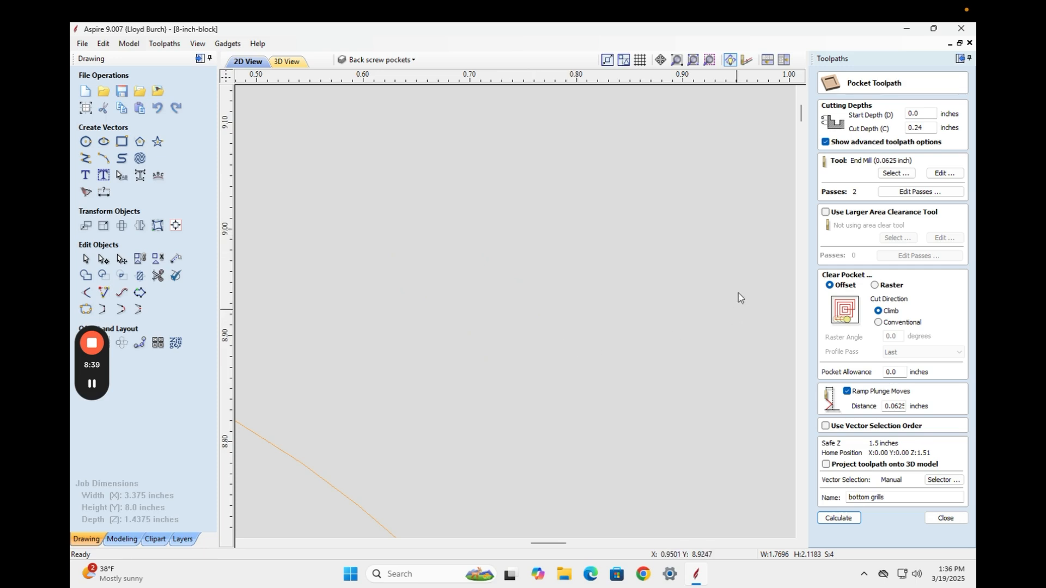
left_click_drag(801, 114, 803, 187)
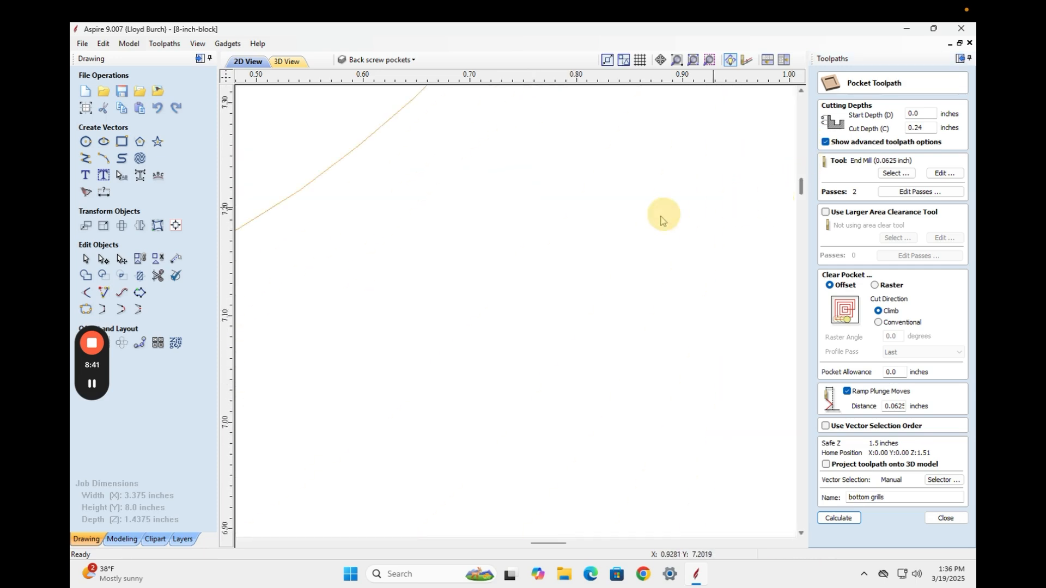
scroll(662, 220, "down", 5)
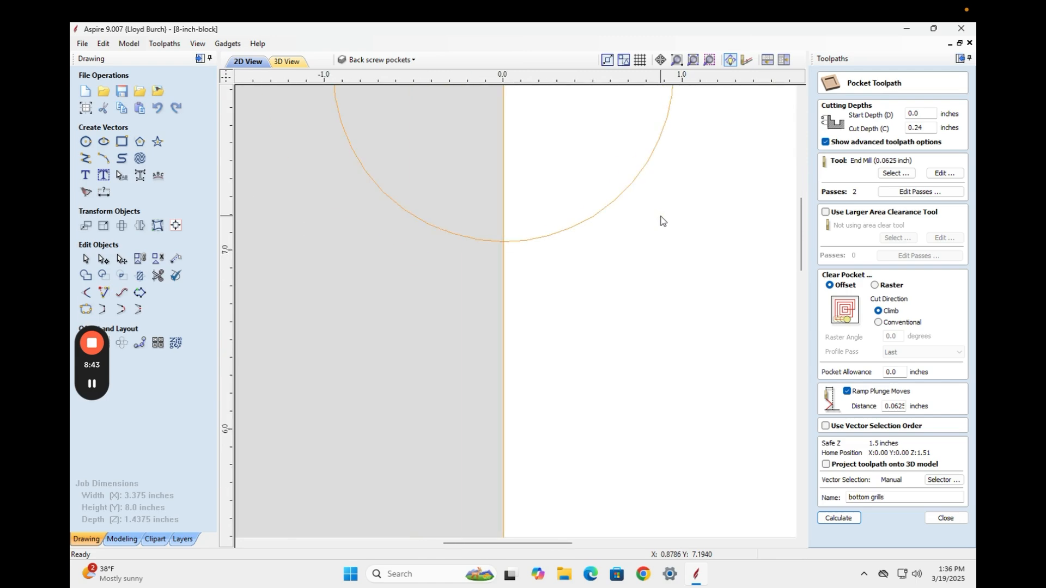
scroll(663, 220, "down", 6)
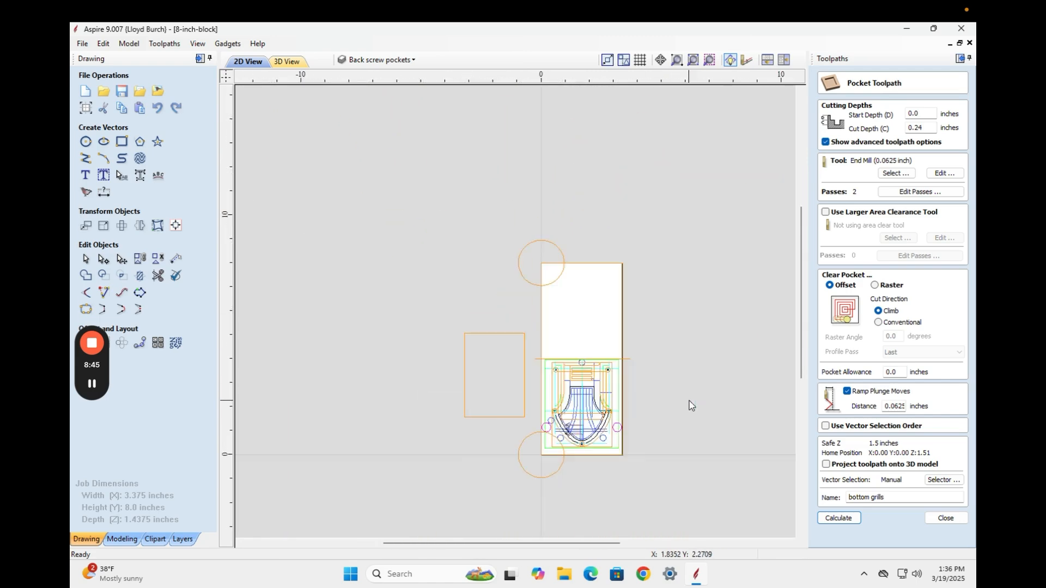
scroll(564, 364, "up", 6)
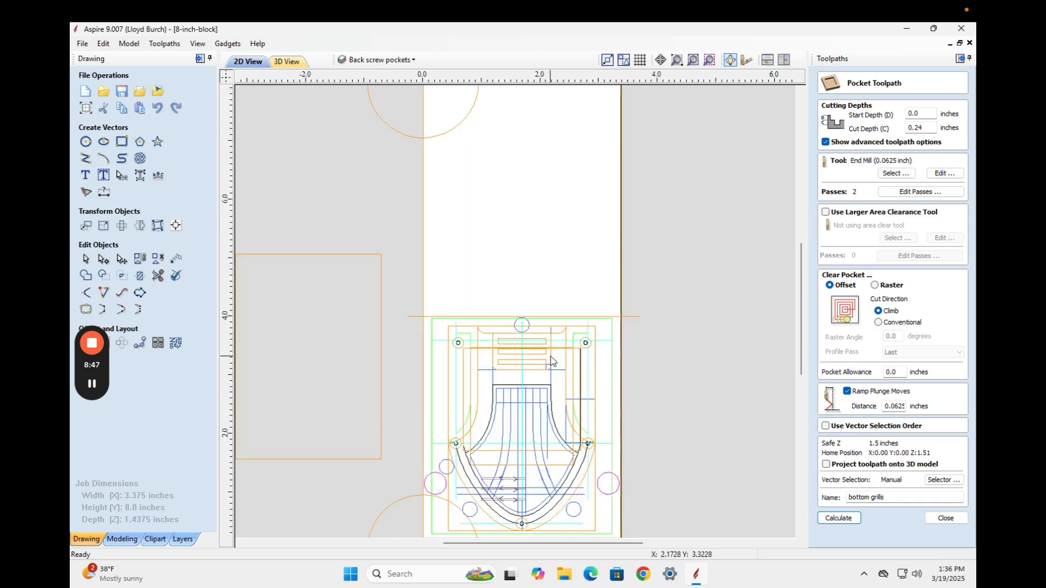
scroll(508, 346, "up", 2)
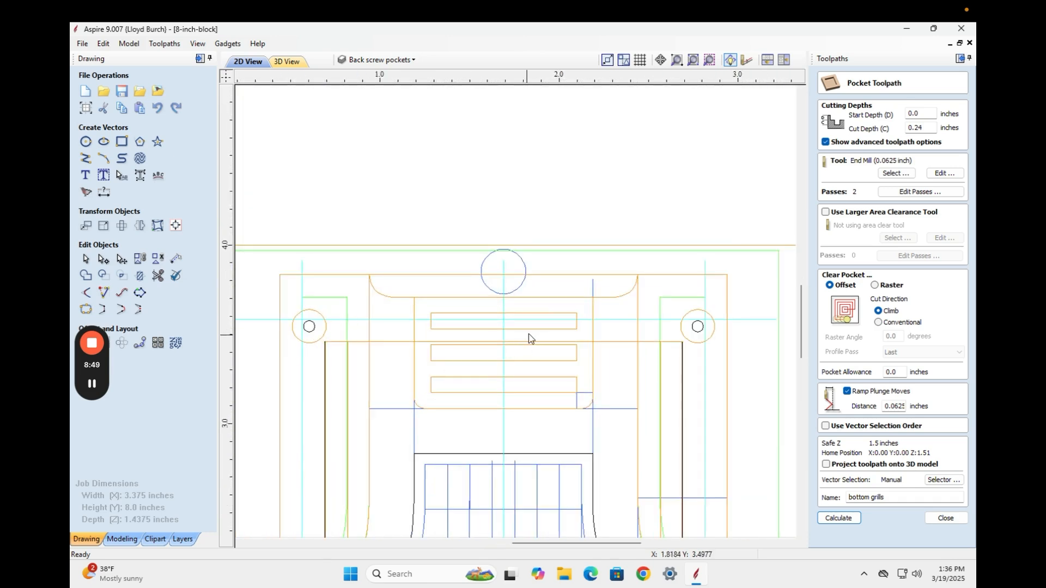
left_click(592, 327)
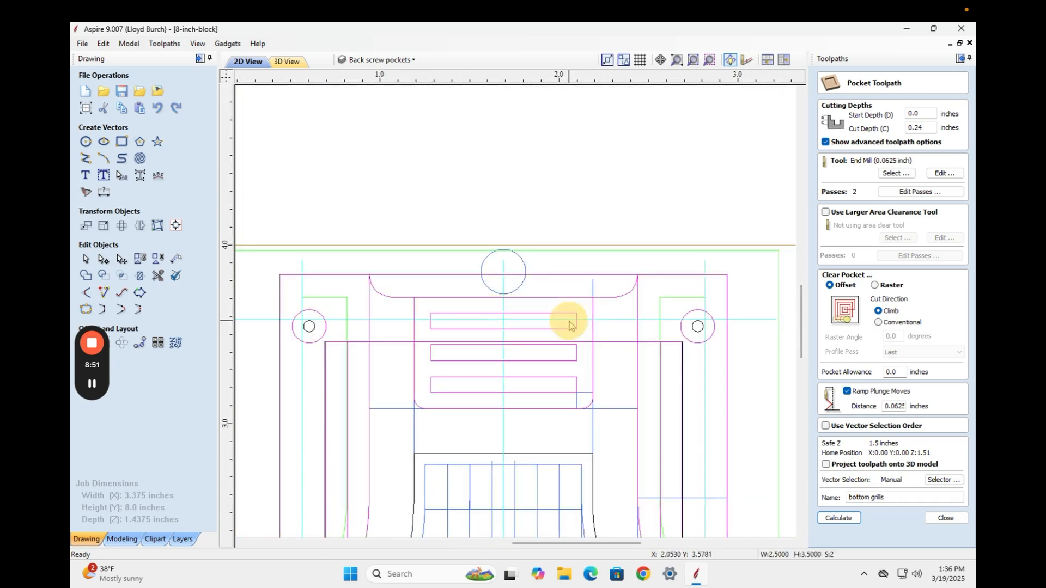
scroll(660, 372, "up", 2)
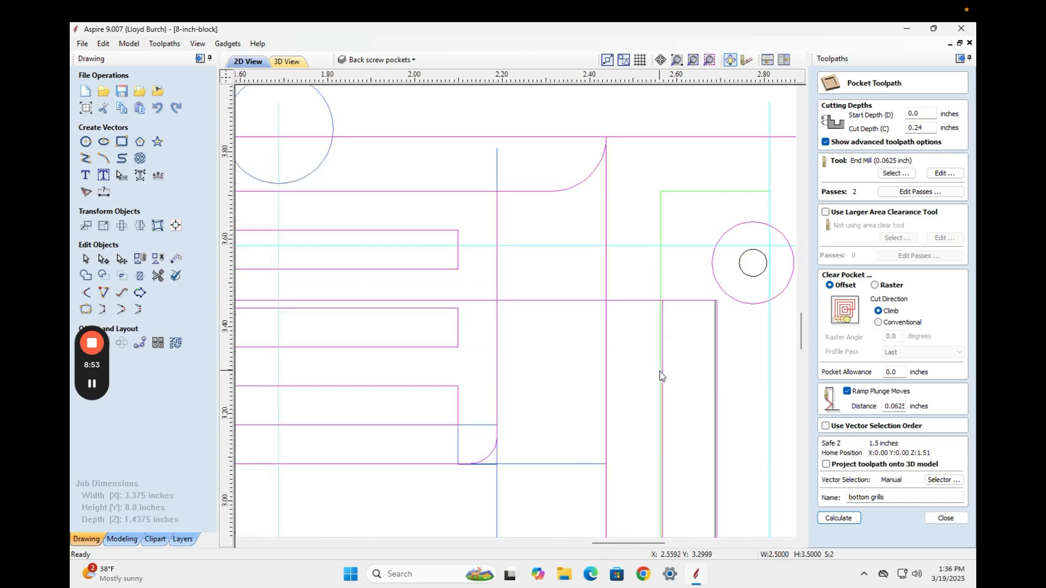
scroll(660, 373, "down", 7)
scroll(660, 372, "up", 5)
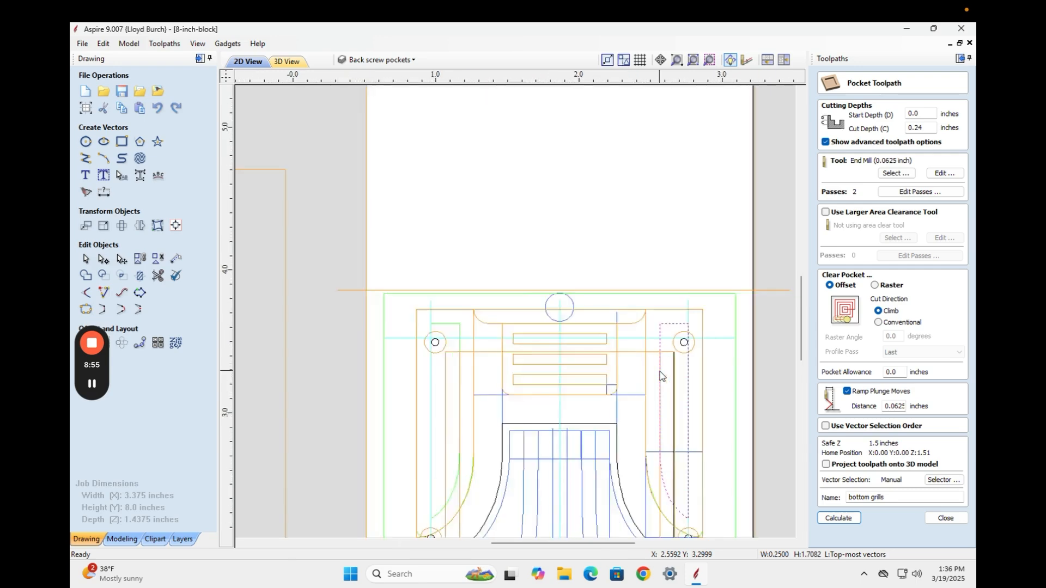
Ungroup the vector group containing the grill slots back onto the original object layers
left_click(592, 331)
right_click(593, 330)
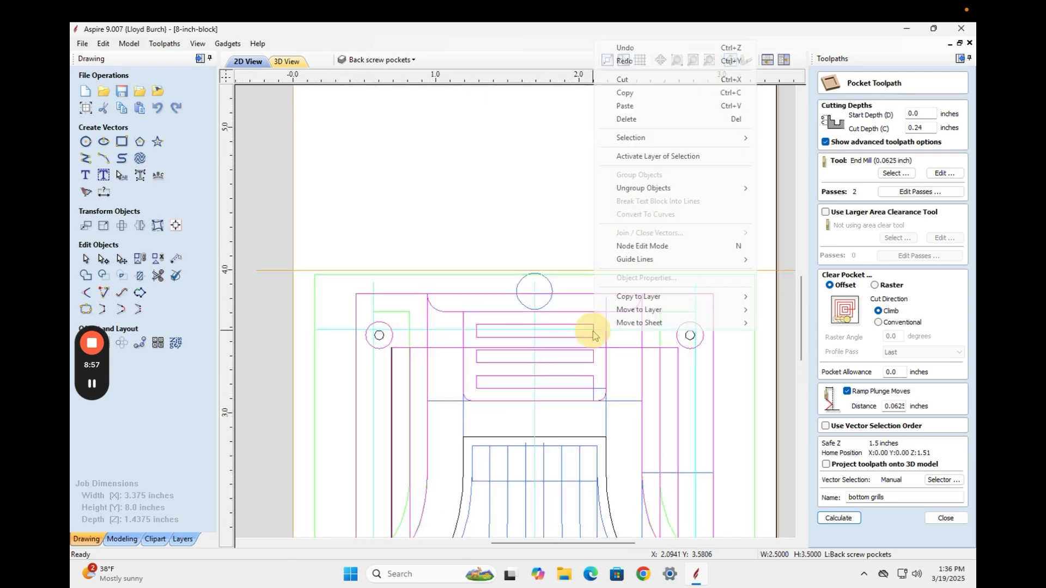
mouse_move(682, 313)
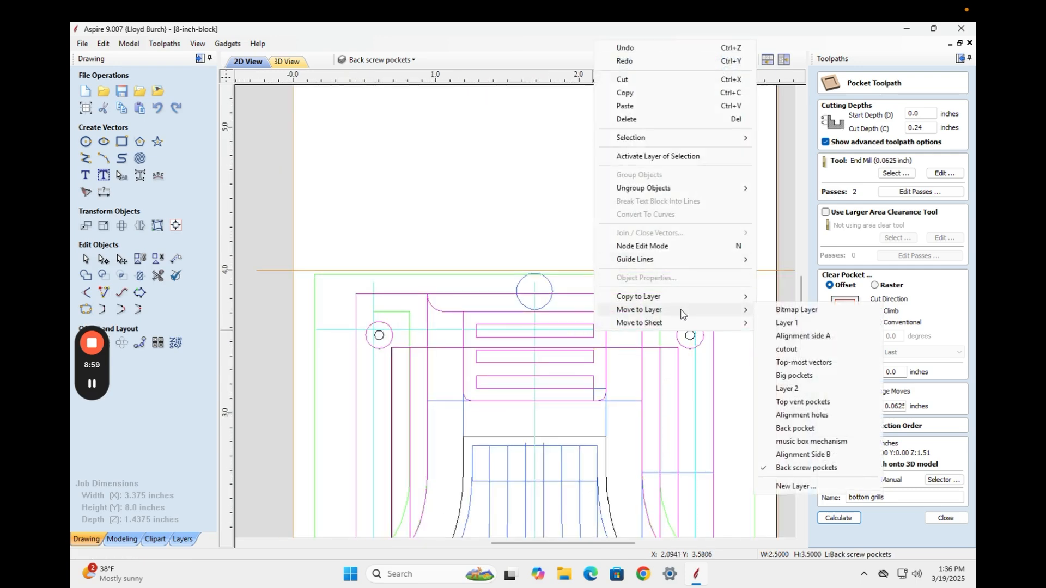
mouse_move(692, 190)
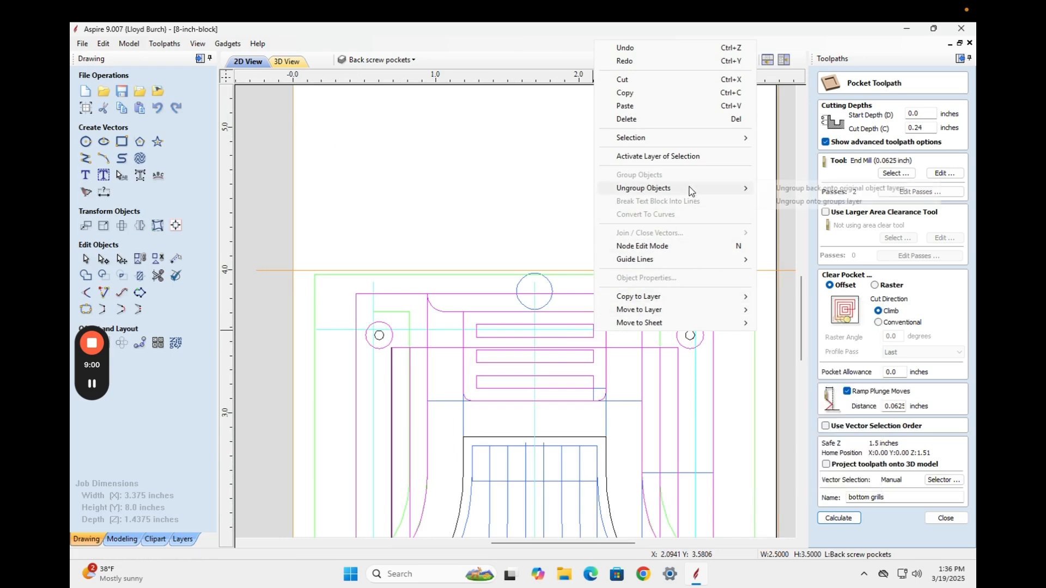
left_click(783, 190)
Close and reopen the bottom grills toolpath to check its selected vectors, closing it again without changes
left_click(624, 329)
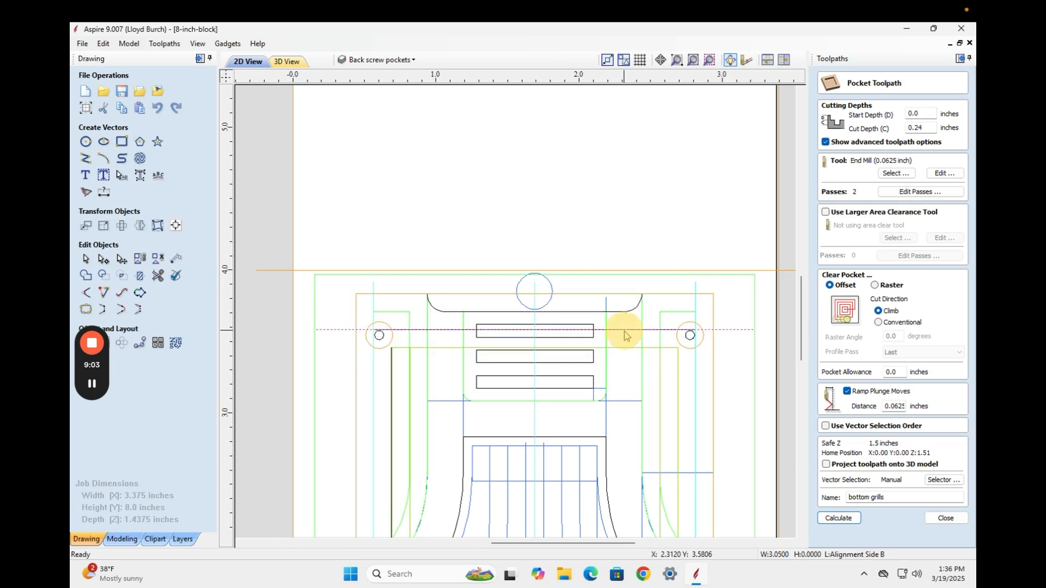
left_click(945, 518)
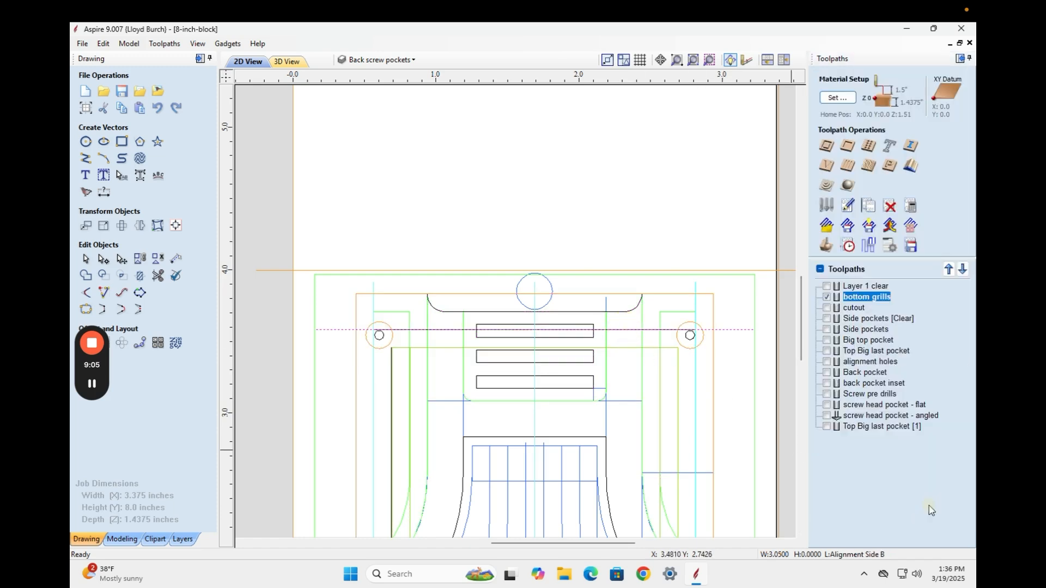
double_click(858, 299)
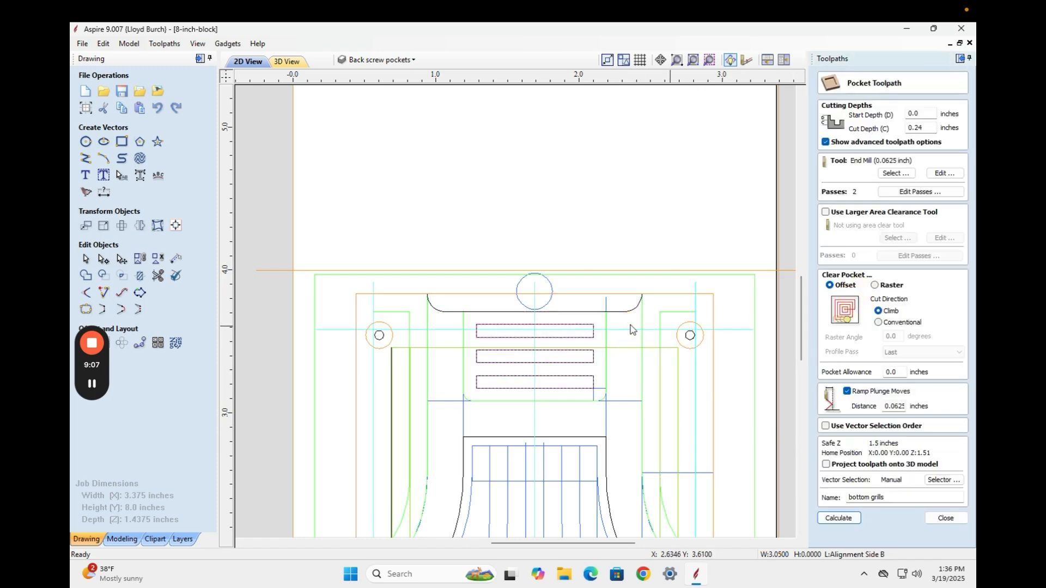
left_click(946, 518)
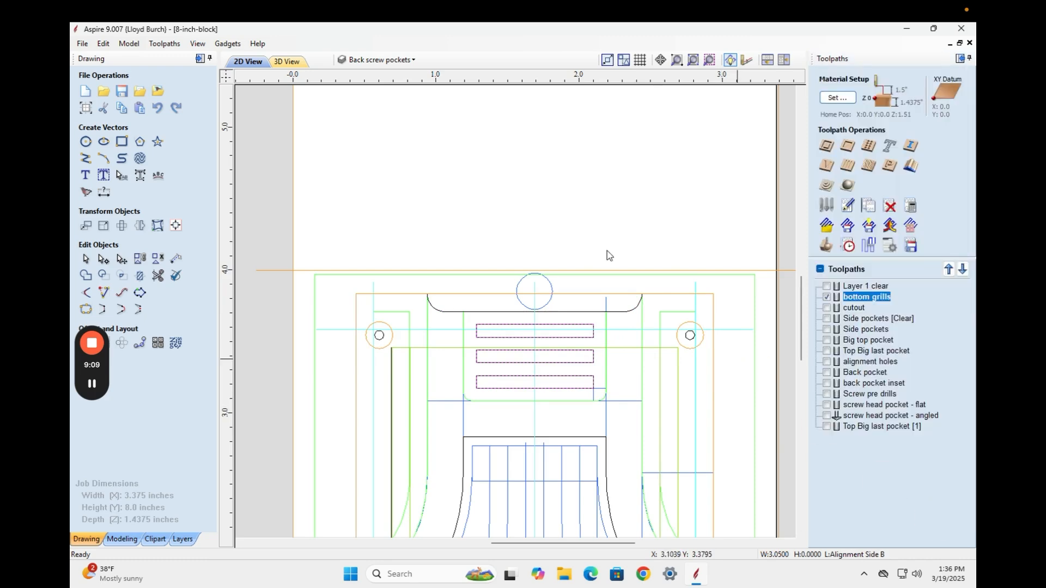
Check Layer 1's visibility in the layer list and deselect the grill slot vectors
left_click(404, 60)
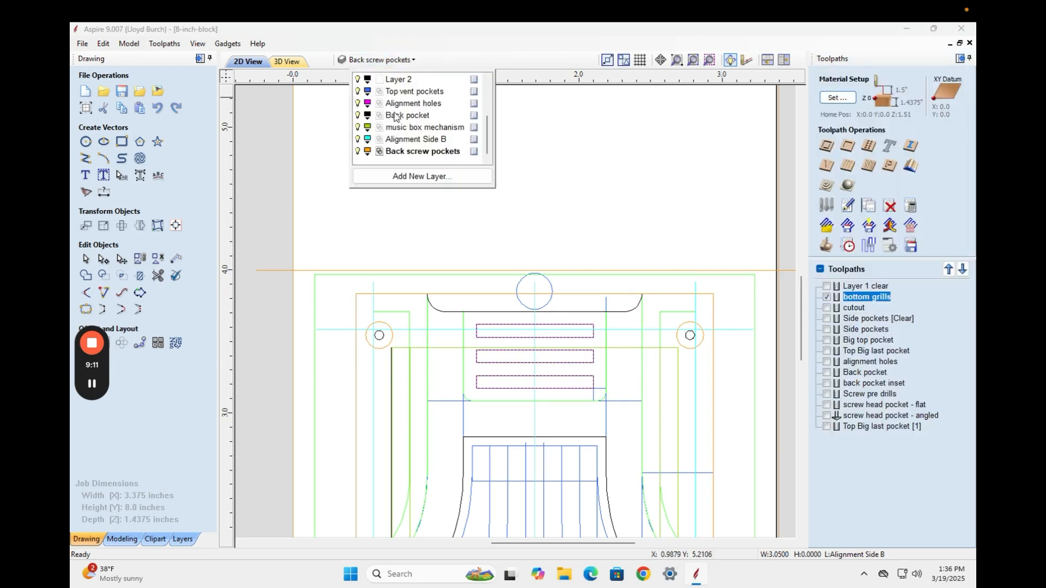
scroll(396, 117, "up", 2)
left_click(358, 92)
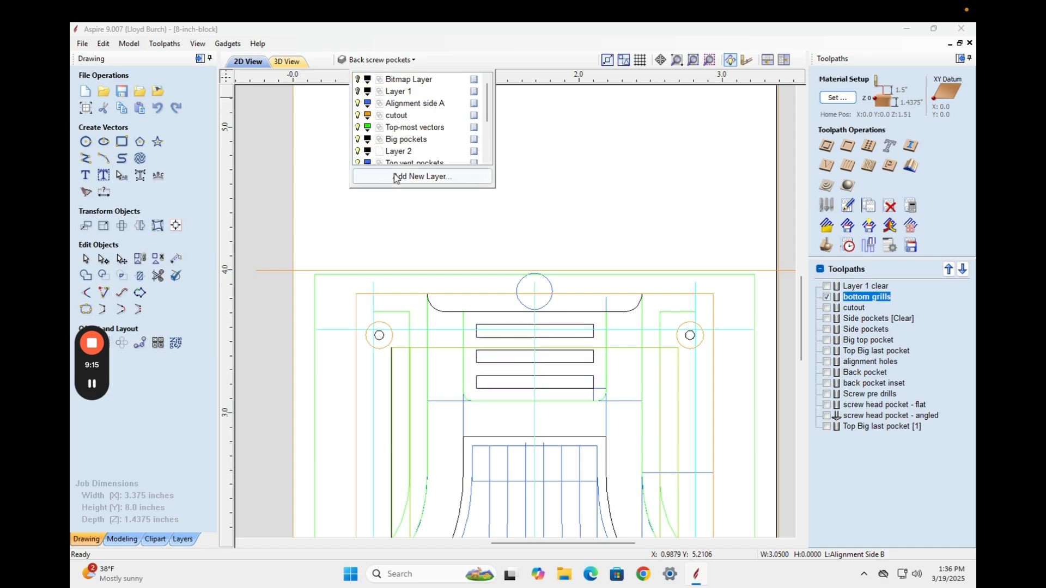
left_click(543, 172)
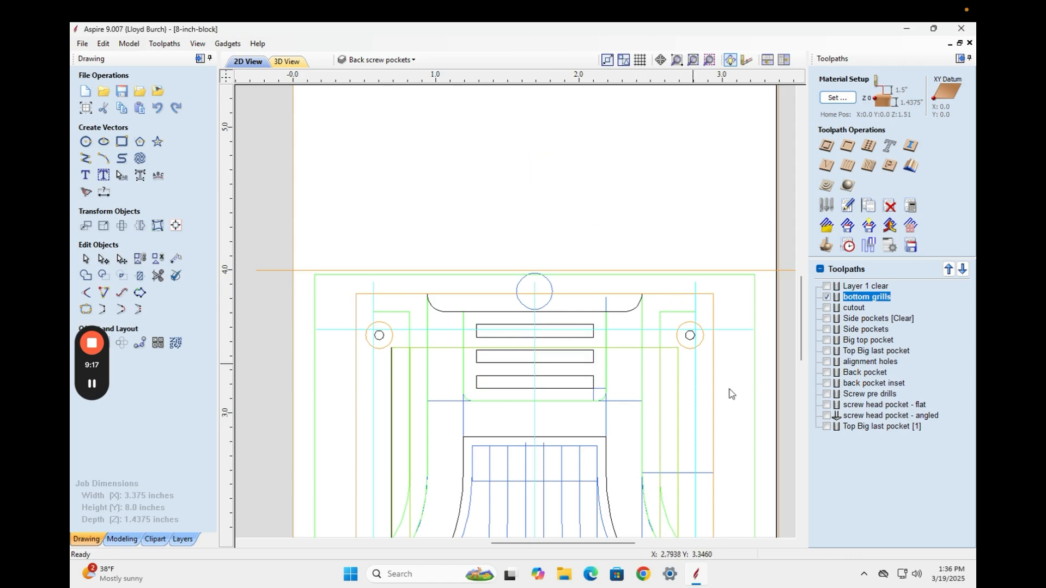
Recalculate all toolpaths for the ungrouped vectors, acknowledging the cut-through warning and the completion message
left_click_drag(803, 333, 803, 366)
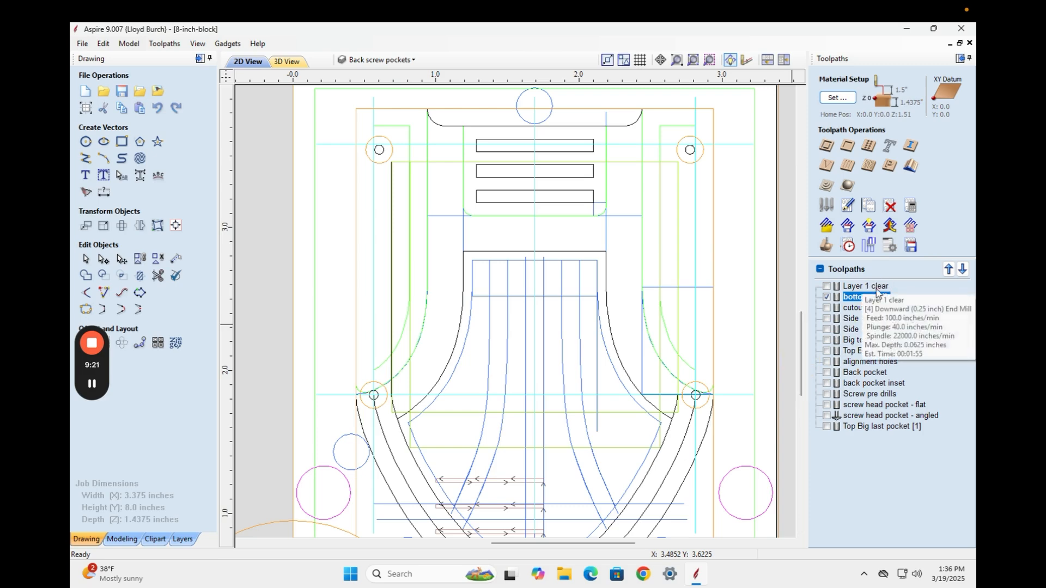
right_click(863, 290)
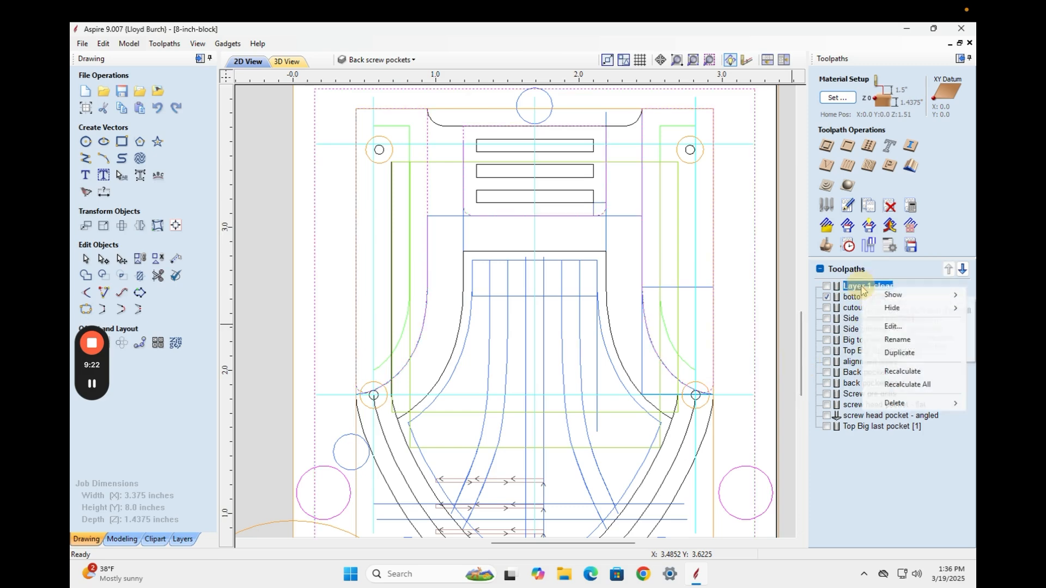
left_click(904, 386)
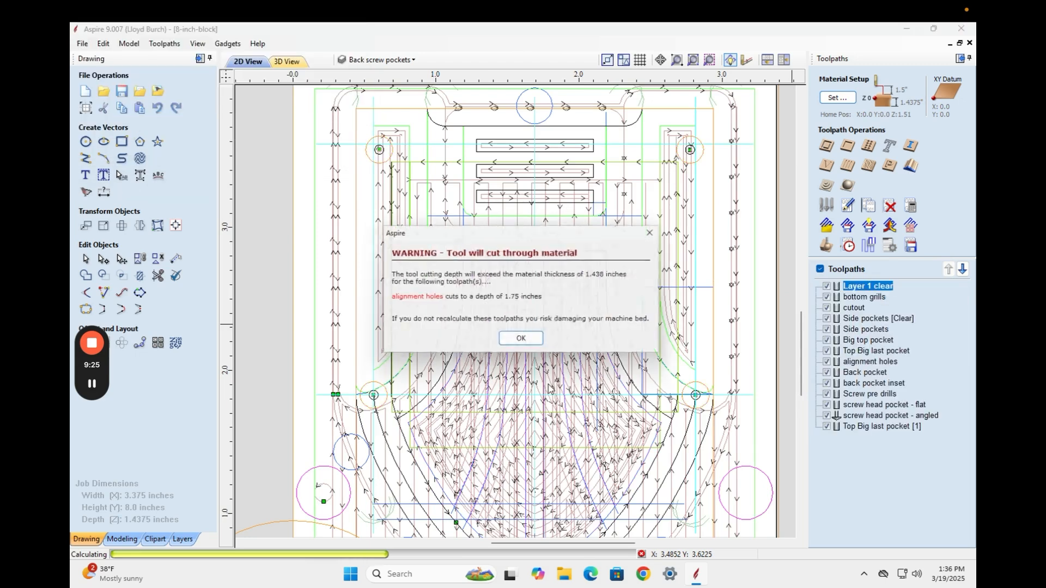
left_click(521, 346)
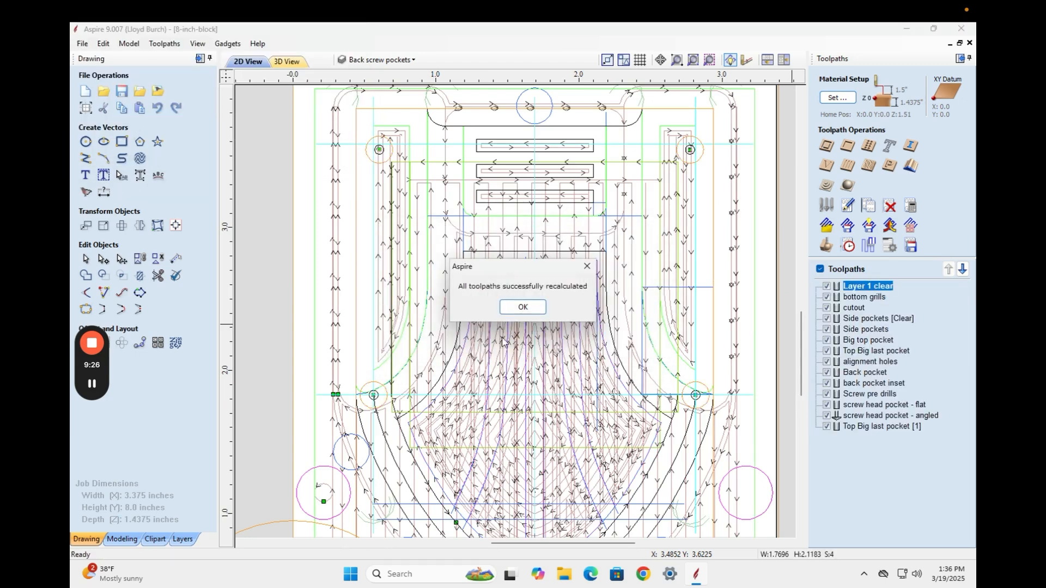
left_click(521, 308)
In the 3D view, hide the Top Big last pocket [1], both screw head pockets, Screw pre drills, back pocket inset and Back pocket toolpaths
left_click(287, 62)
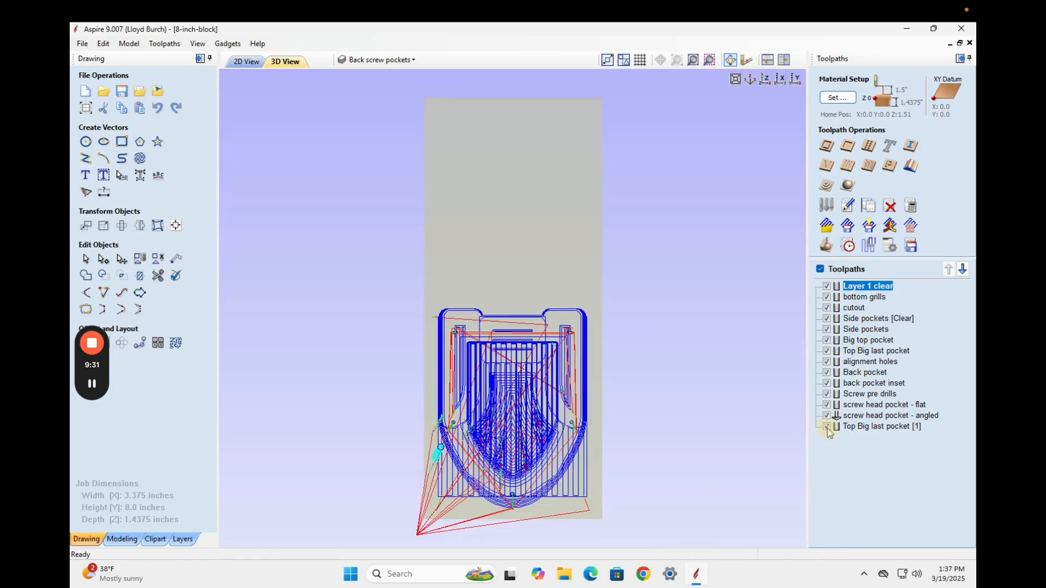
left_click(827, 427)
left_click(827, 415)
left_click(827, 405)
left_click(827, 394)
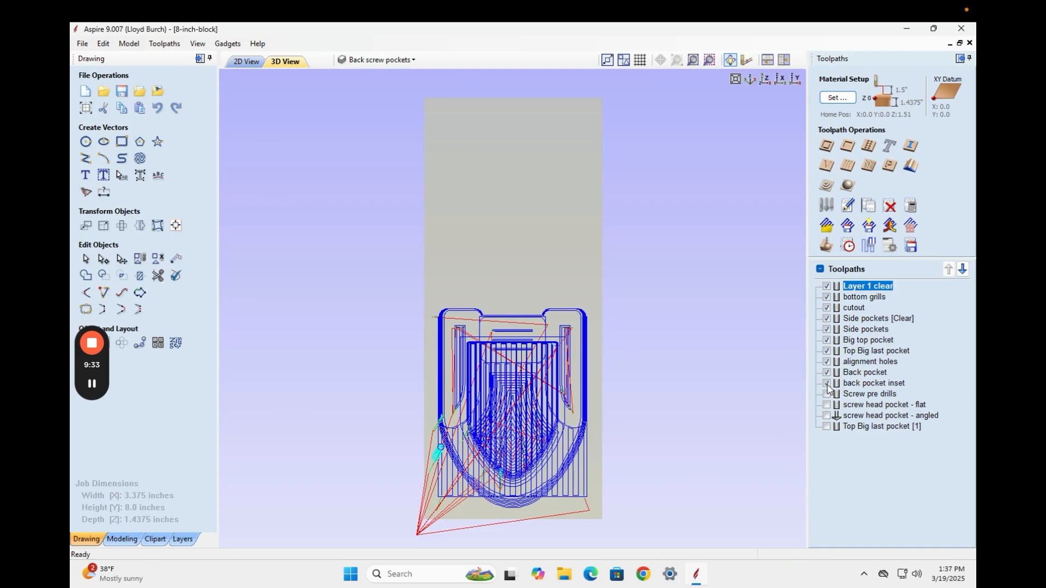
left_click(827, 383)
left_click(827, 372)
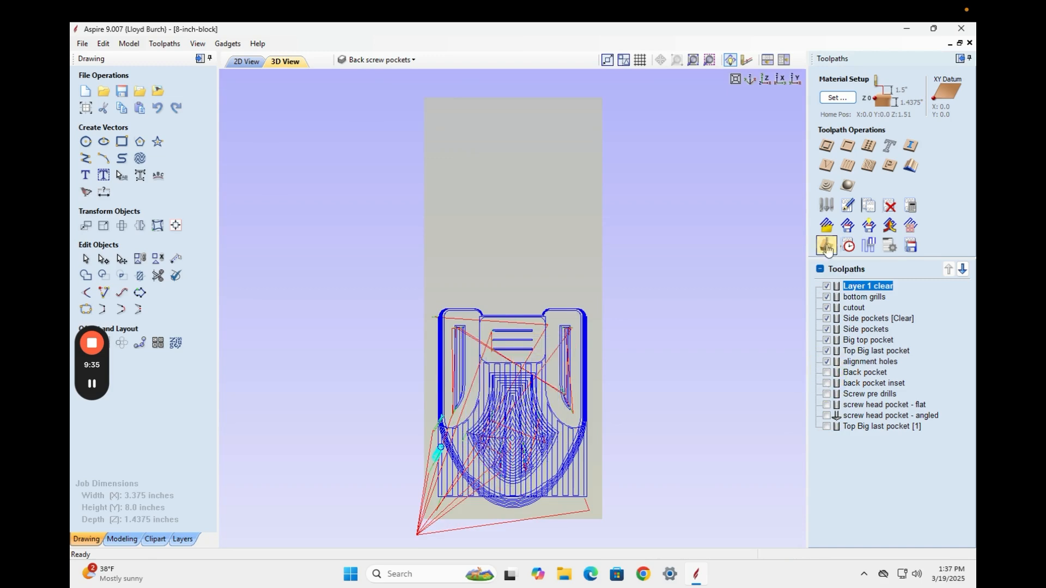
Preview the visible toolpaths in the maple block and examine the simulated cut around the alignment hole
left_click(826, 246)
left_click(903, 277)
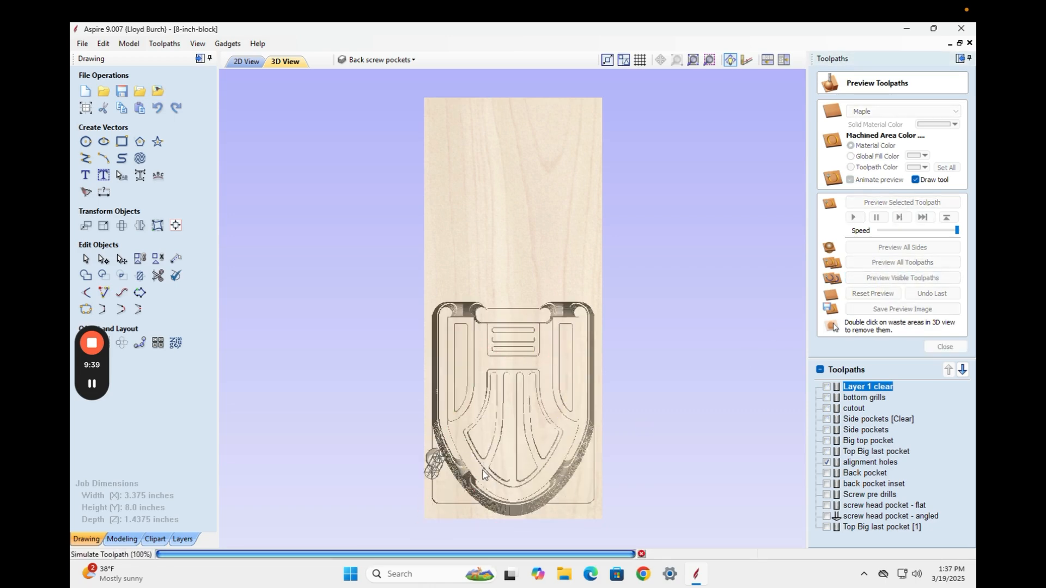
left_click_drag(484, 482, 435, 462)
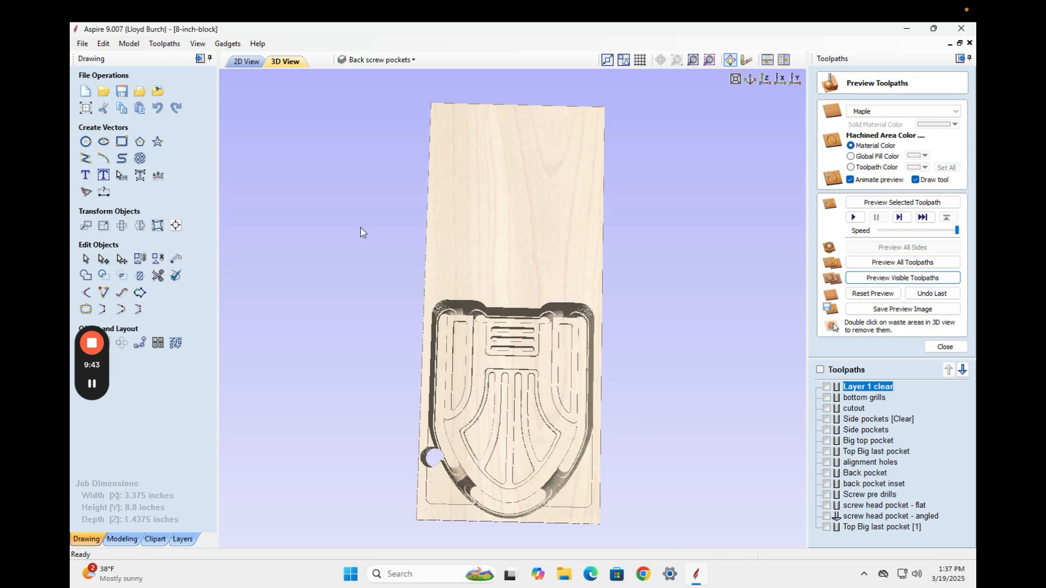
In the 2D view, mirror a copy of the two magenta alignment-hole circles vertically about the job center
left_click(248, 61)
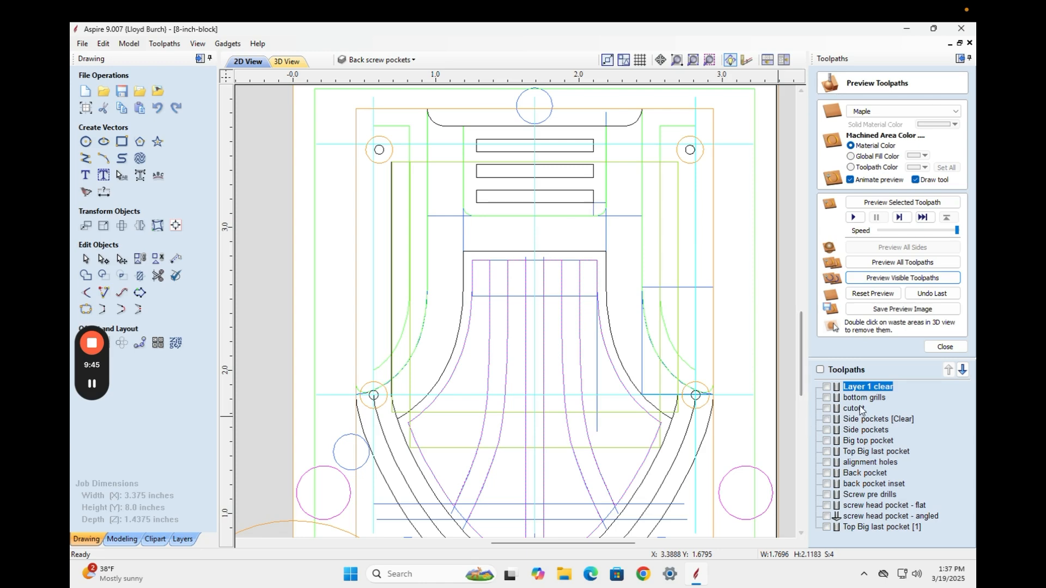
mouse_move(850, 413)
scroll(769, 439, "up", 2)
scroll(769, 440, "down", 4)
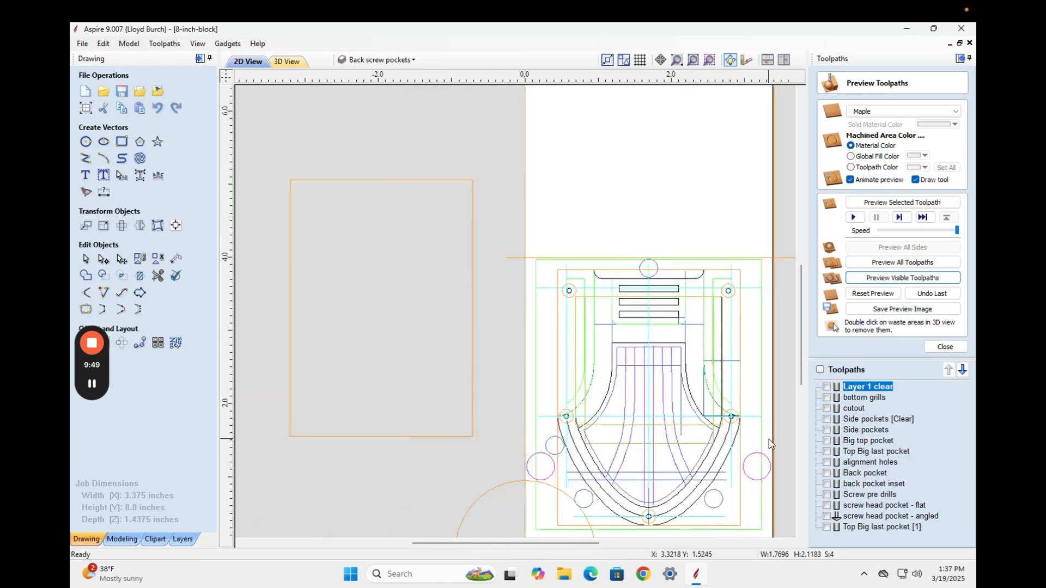
scroll(770, 439, "down", 2)
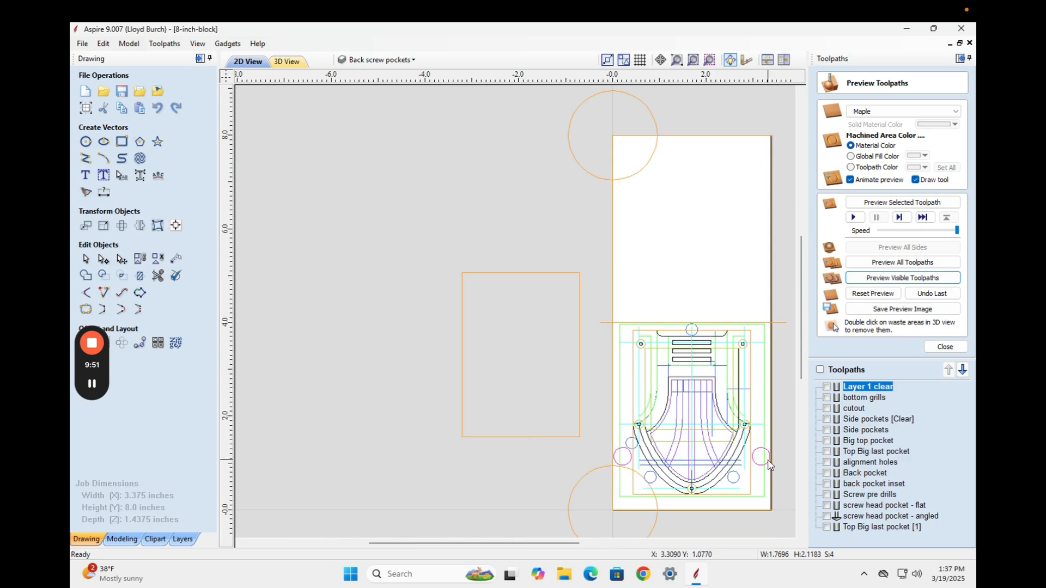
left_click(769, 463)
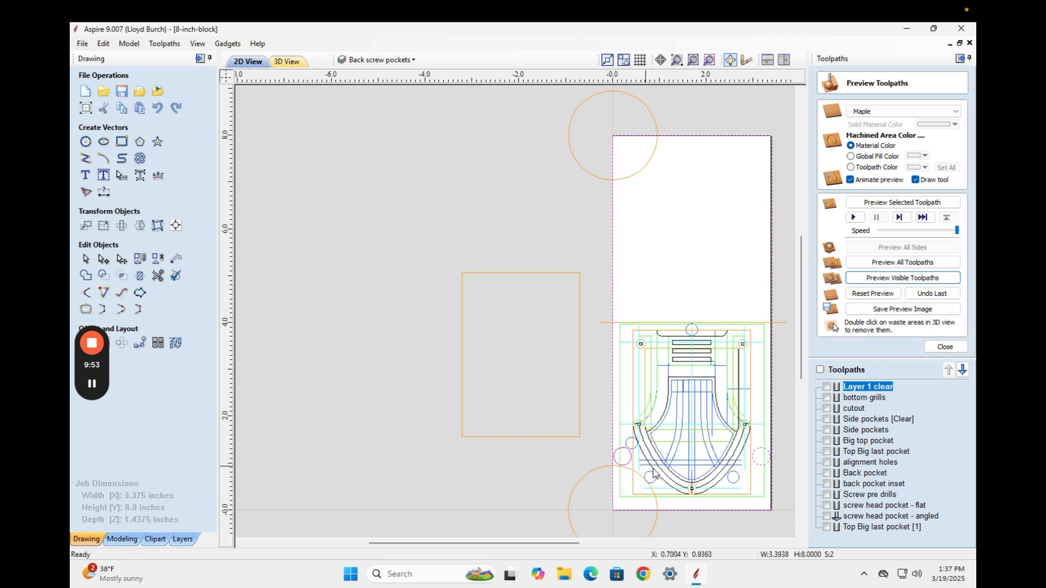
left_click(626, 465)
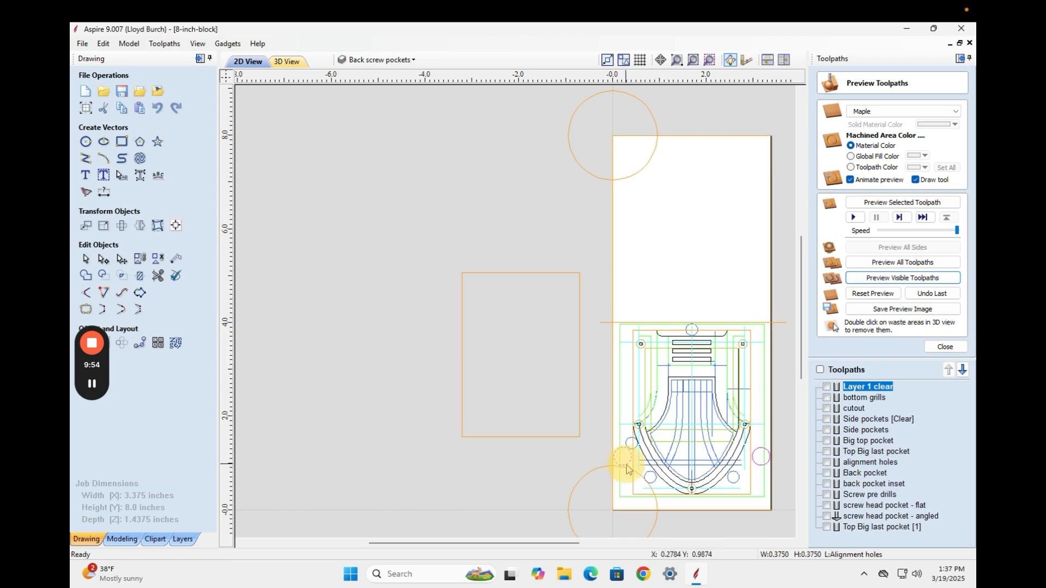
left_click(761, 465, "shift")
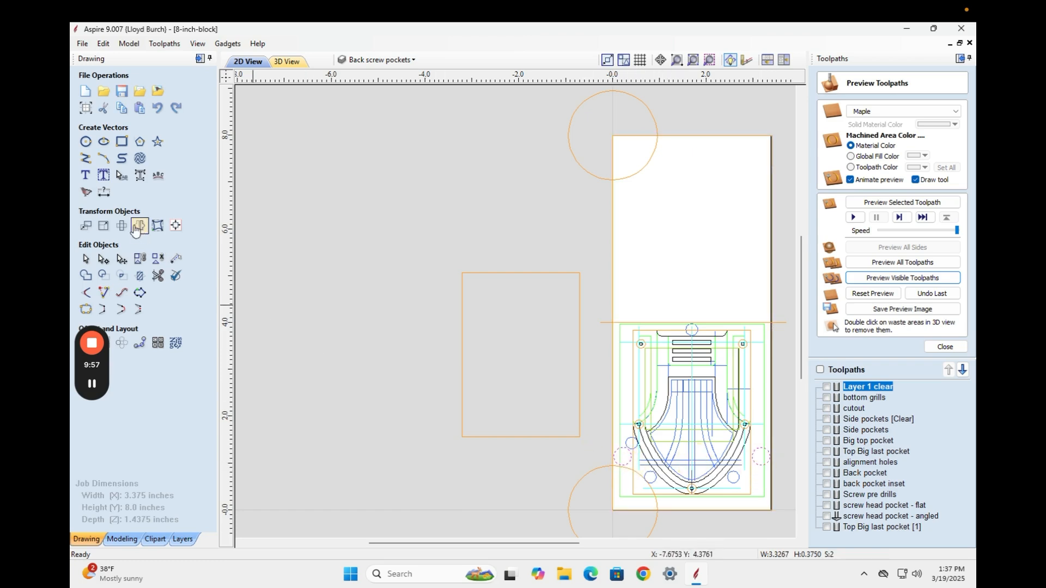
left_click(140, 225)
left_click(145, 202)
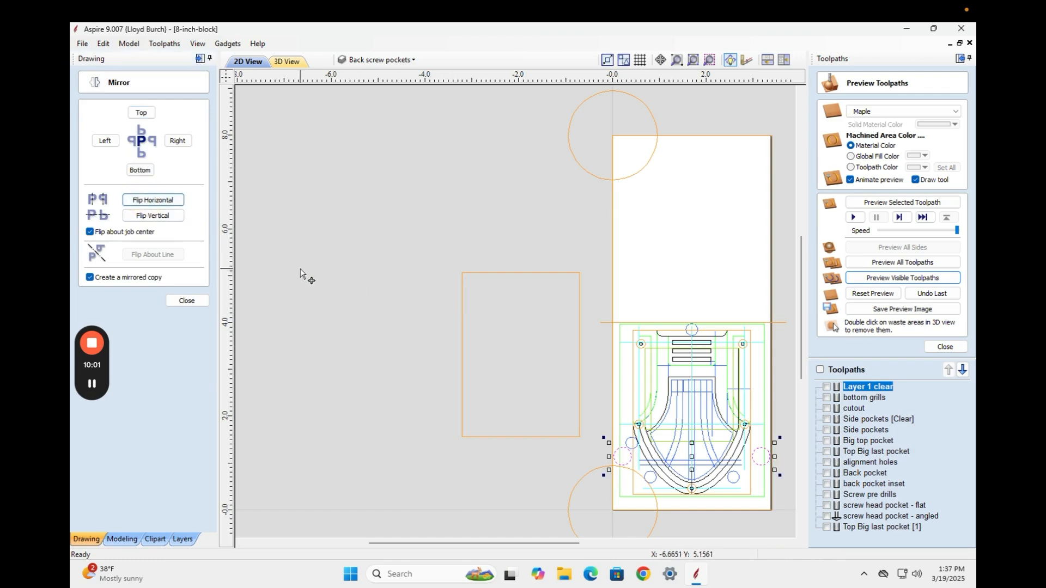
left_click(154, 215)
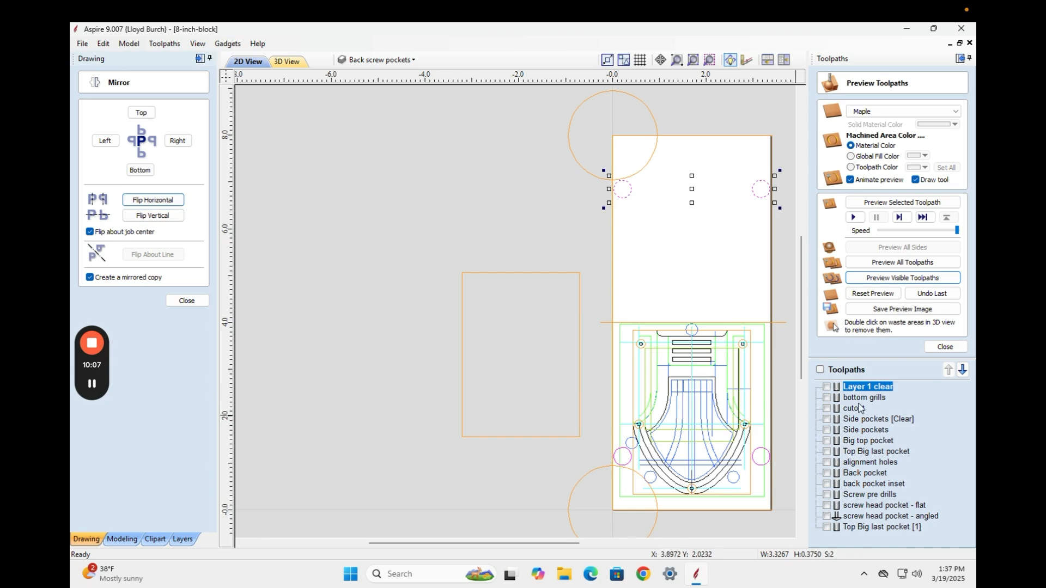
Recalculate the alignment holes toolpath with all four alignment circles, accepting the cut-through warning, and save the file
double_click(866, 462)
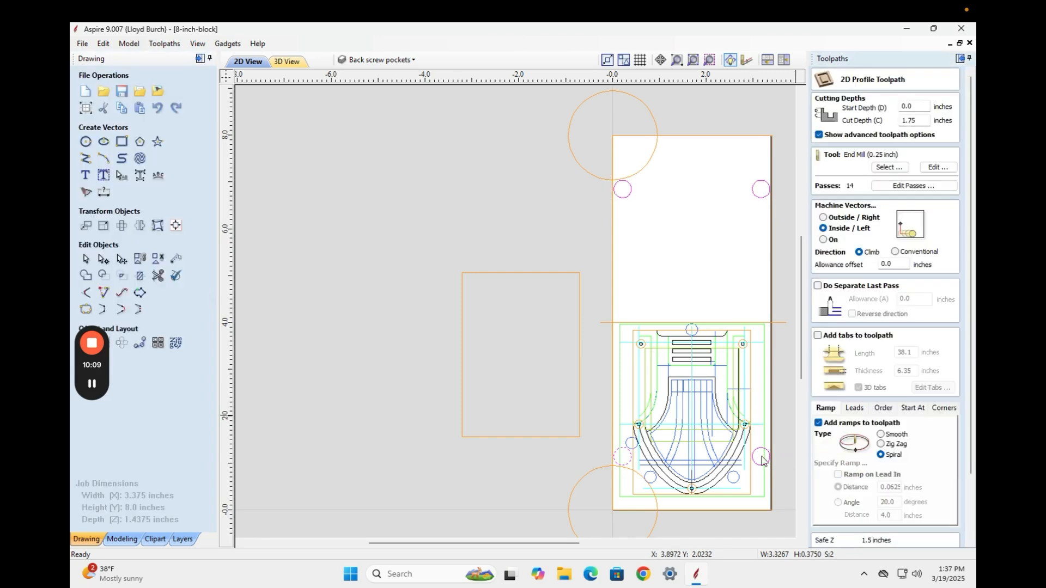
left_click(760, 463, "shift")
left_click(761, 195, "shift")
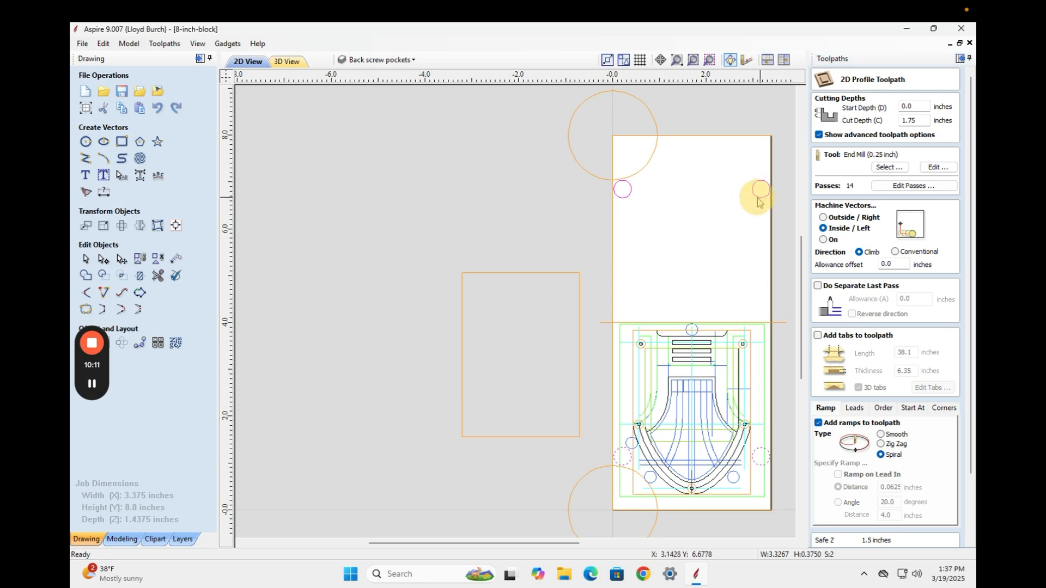
left_click(625, 188, "shift")
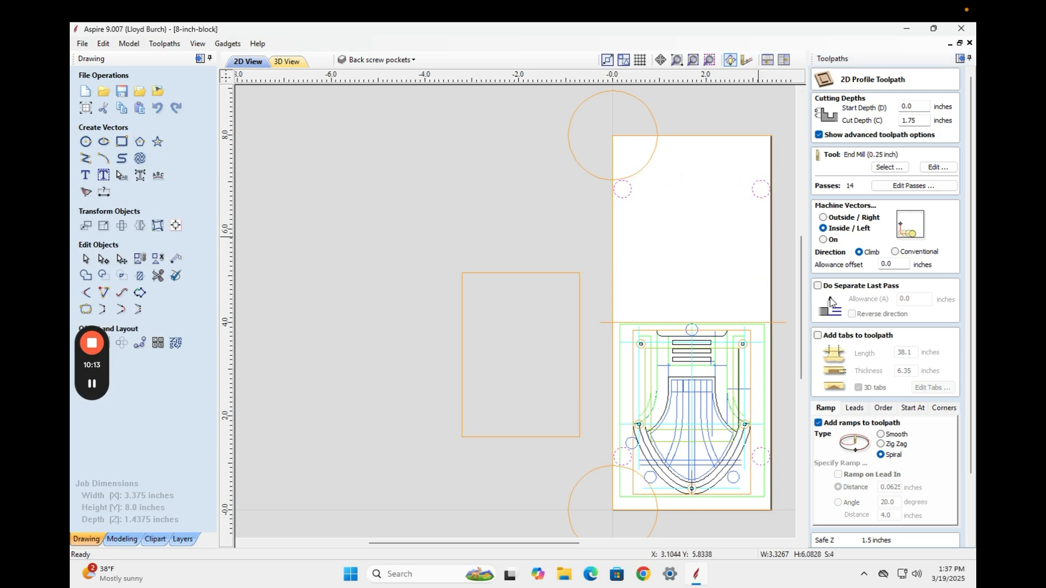
scroll(970, 433, "down", 3)
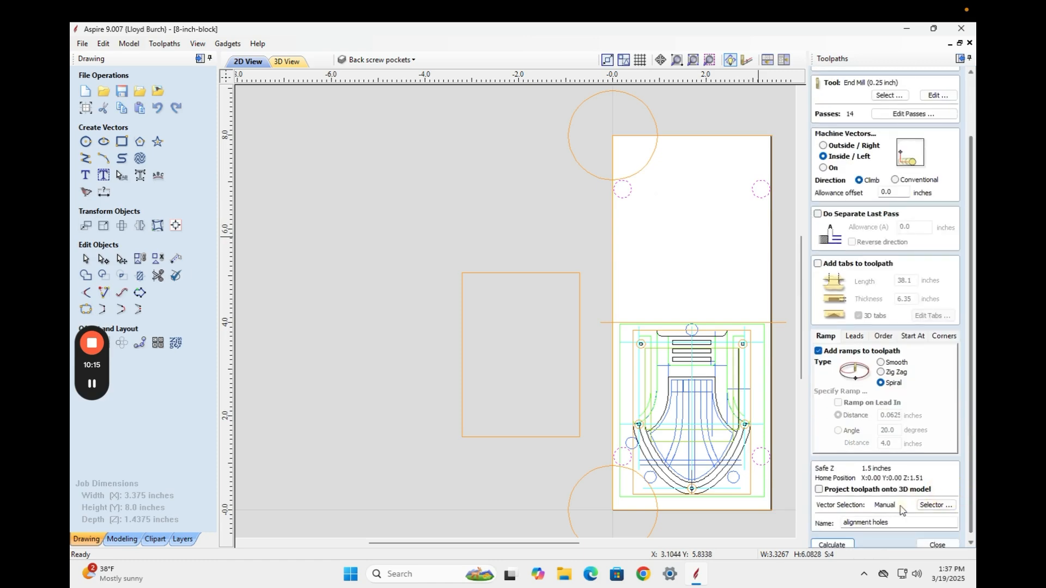
left_click(832, 545)
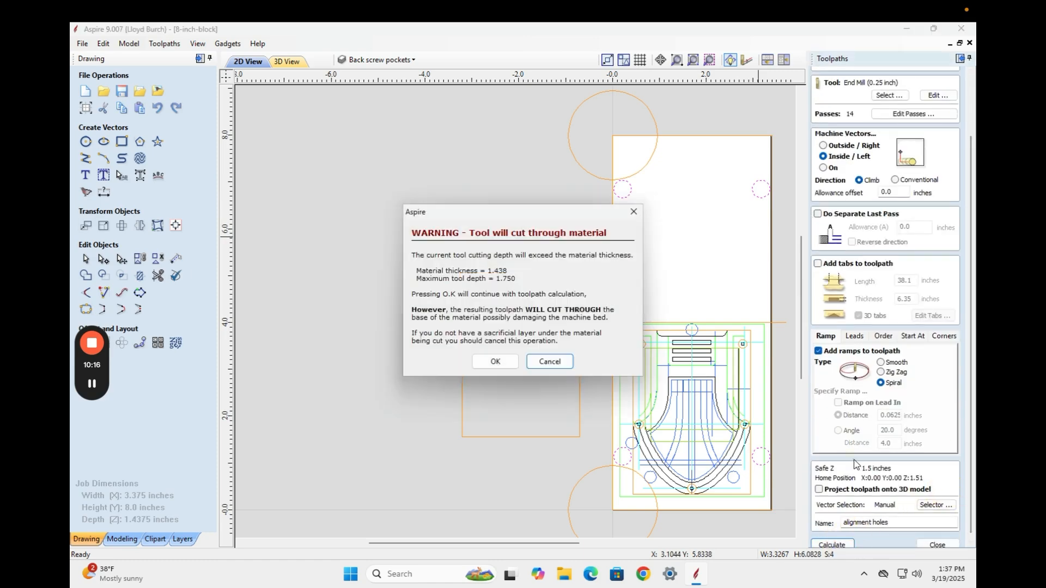
left_click(496, 362)
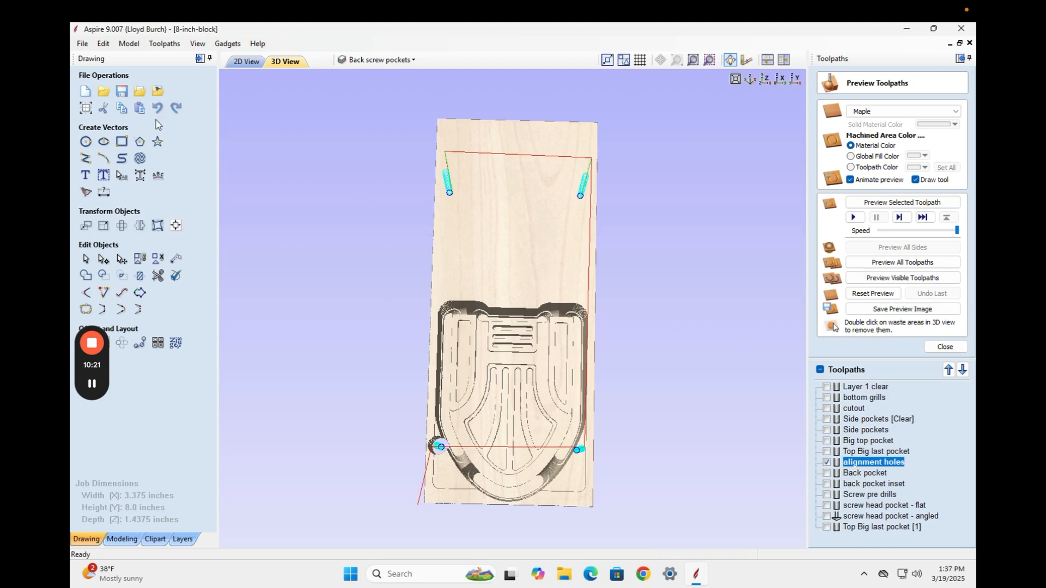
left_click(122, 91)
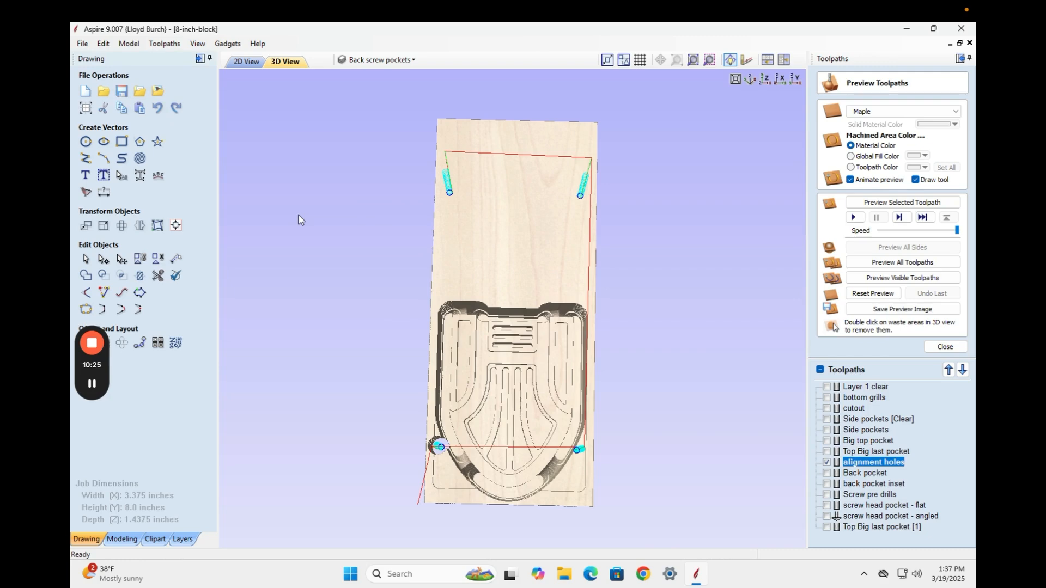
Copy the material thickness value from the job setup
left_click(85, 108)
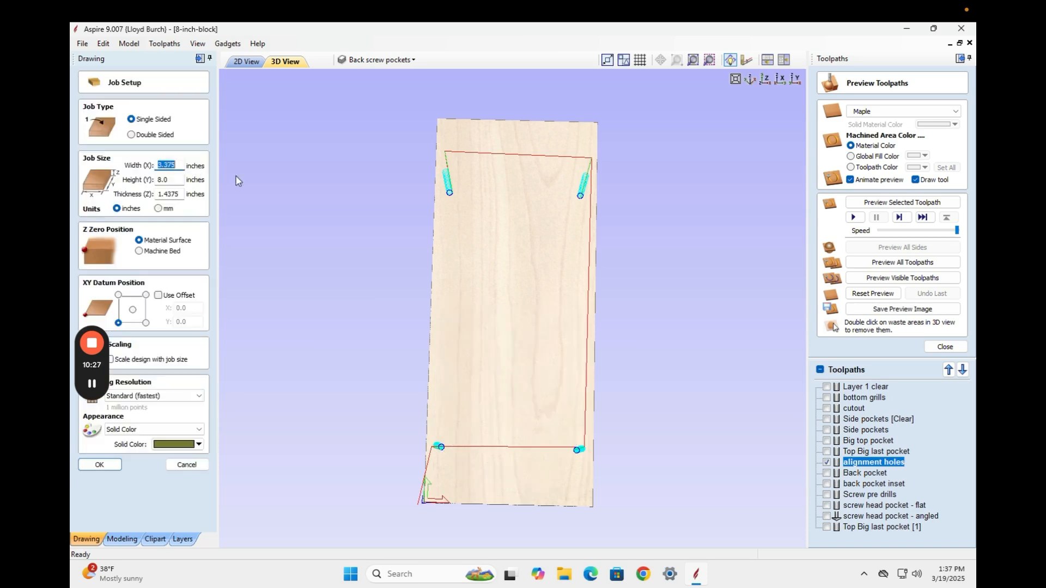
double_click(170, 194)
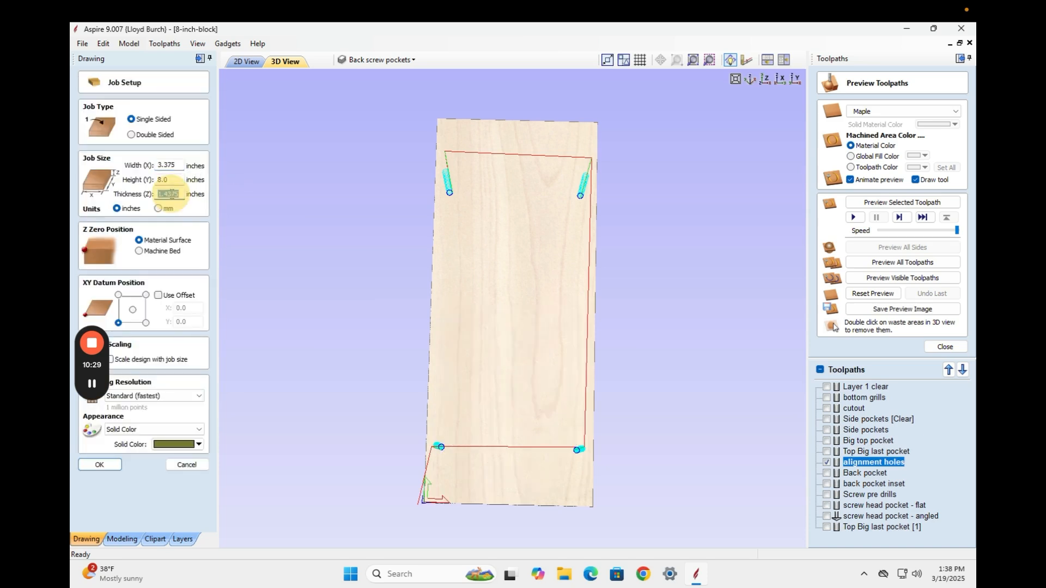
right_click(171, 195)
left_click(218, 205)
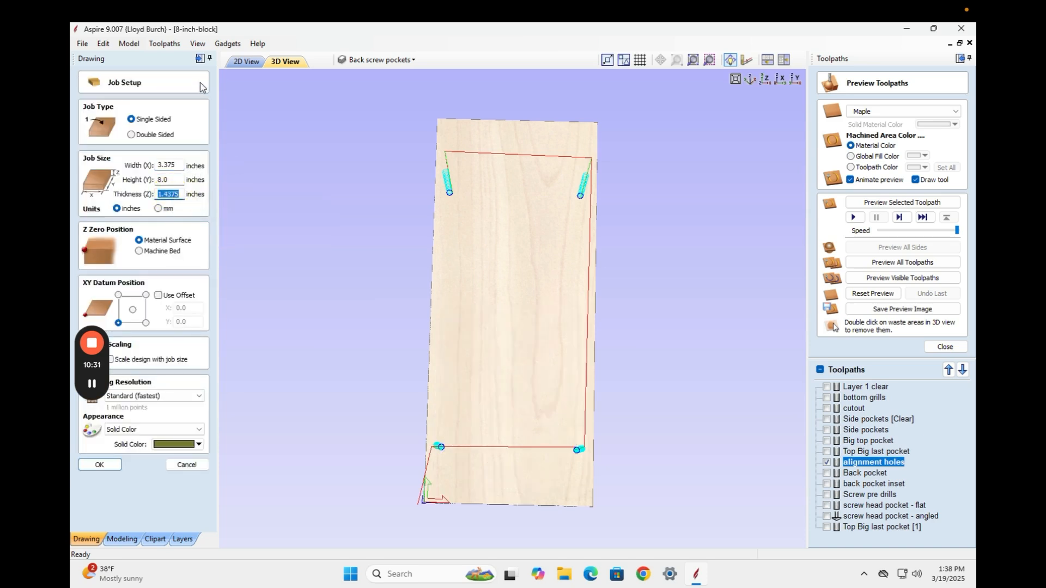
Edit the cutout toolpath and set its cut depth to the material thickness, 1.438 inches
left_click(247, 62)
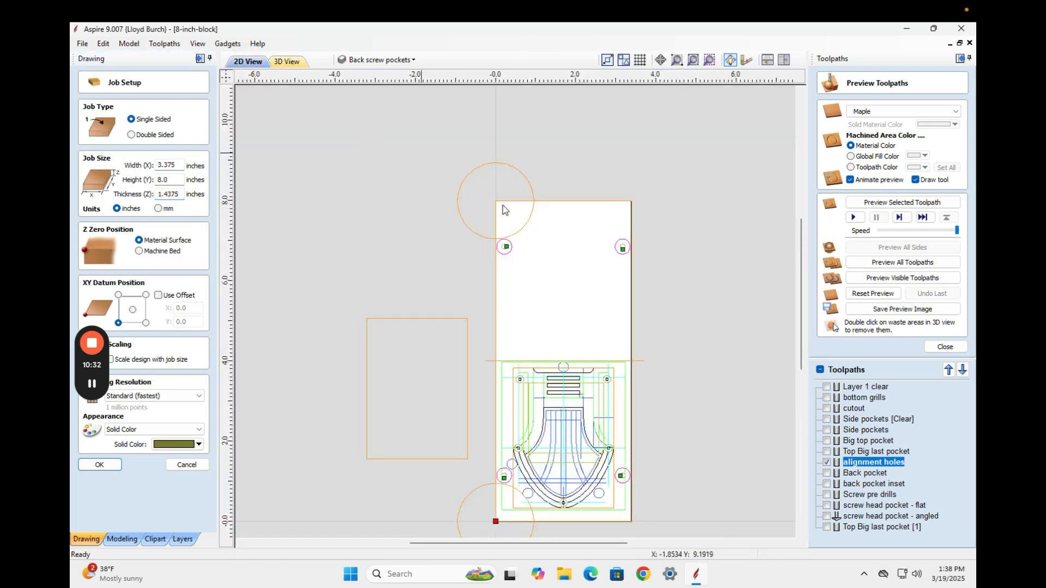
double_click(860, 408)
double_click(928, 122)
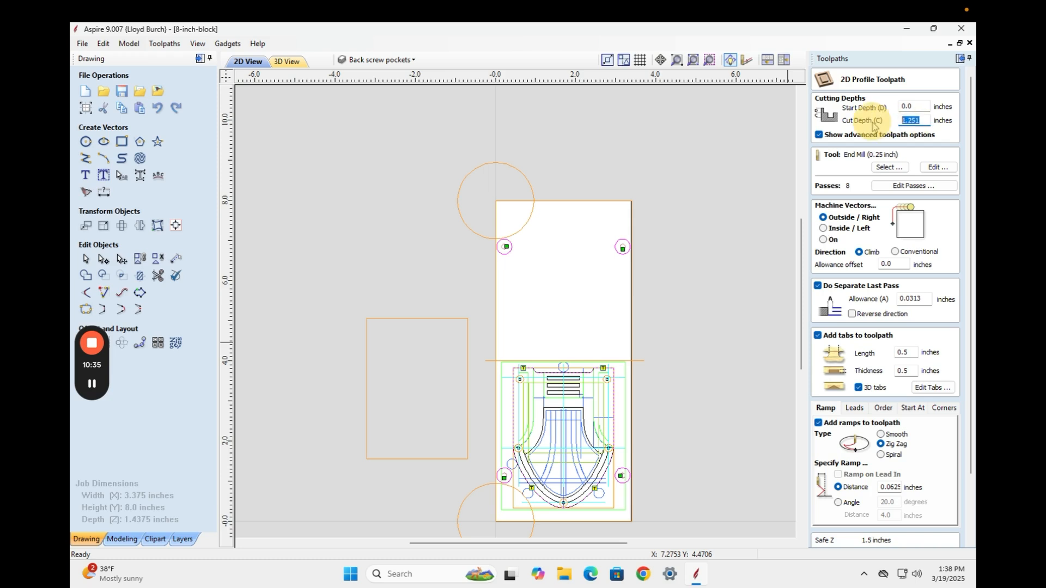
key("BackSpace")
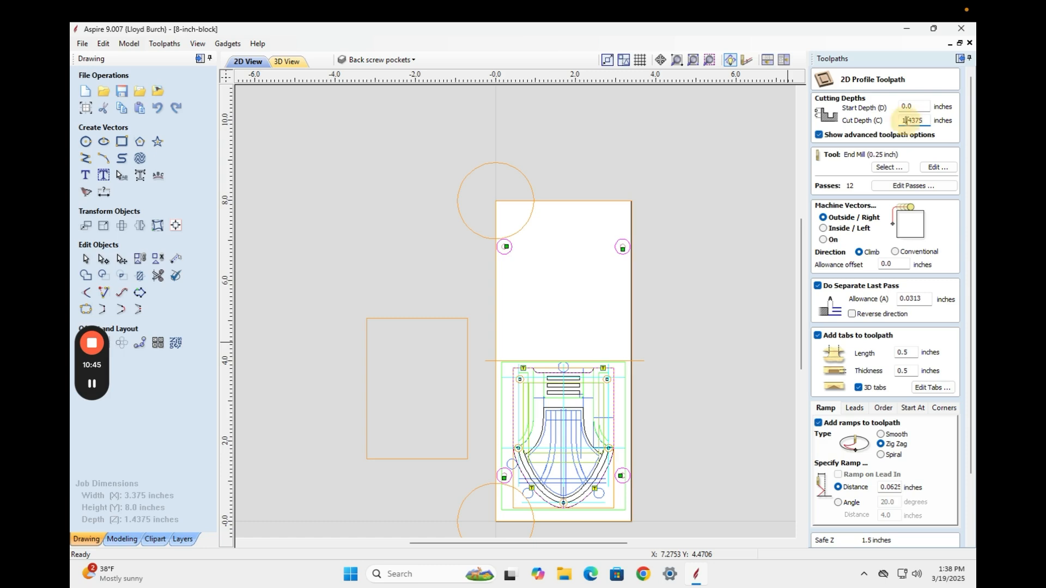
left_click_drag(906, 120, 910, 121)
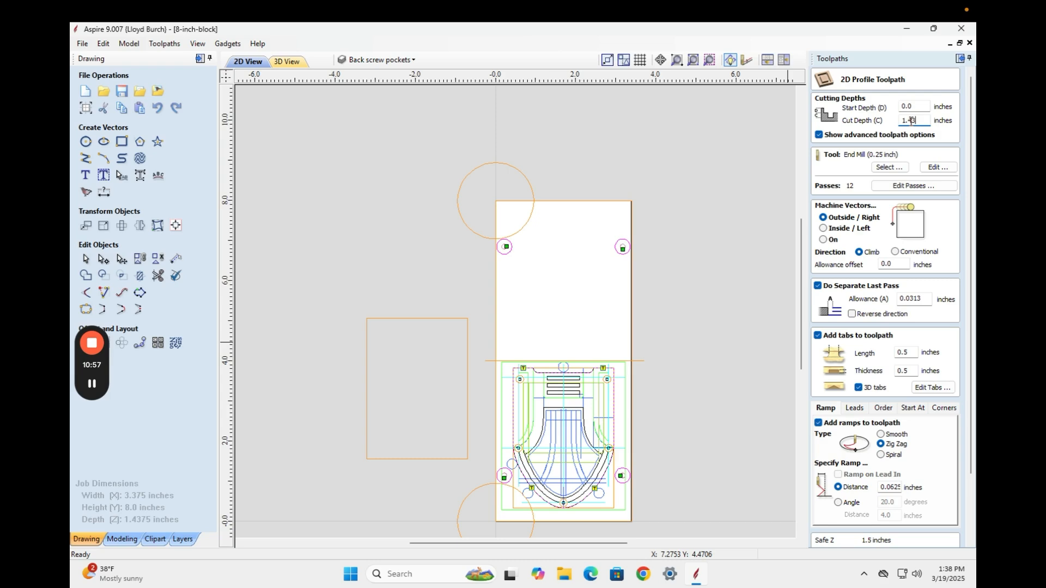
Set the cutout's tab thickness to 0.75 inches and recalculate the toolpath, accepting the cut-through warning
scroll(948, 463, "down", 3)
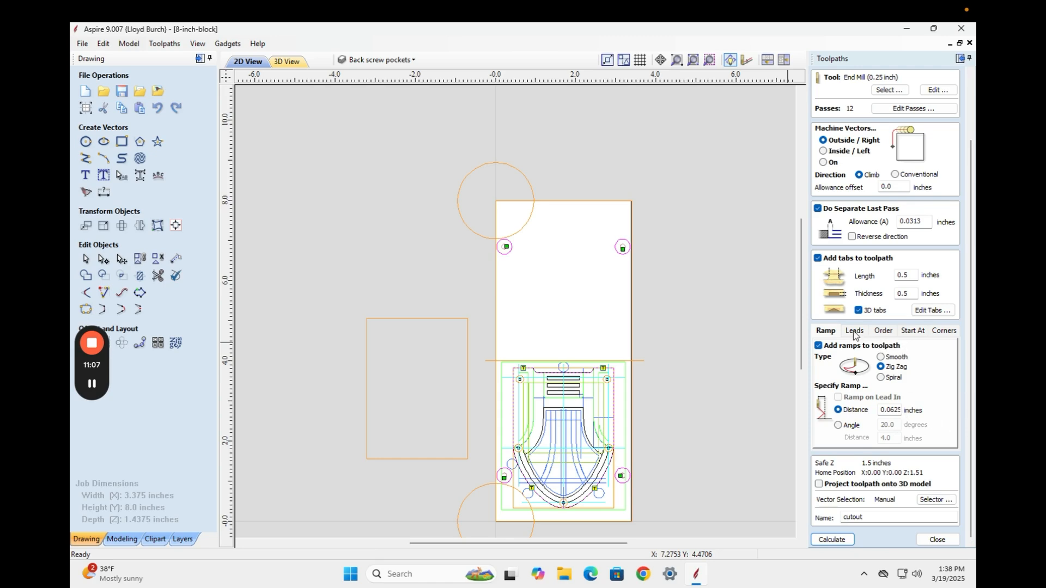
left_click_drag(913, 295, 896, 294)
left_click(832, 539)
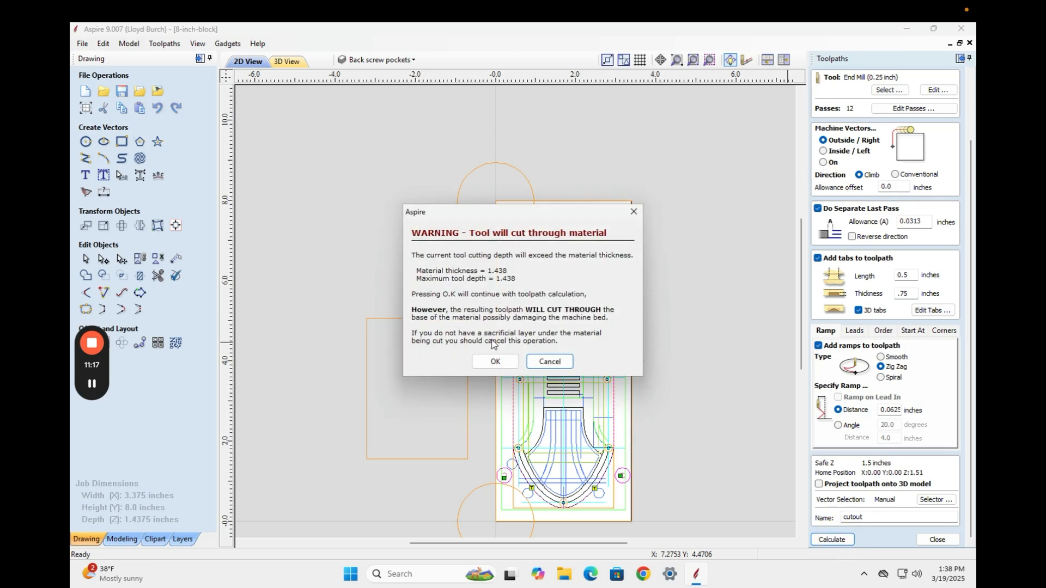
left_click(495, 362)
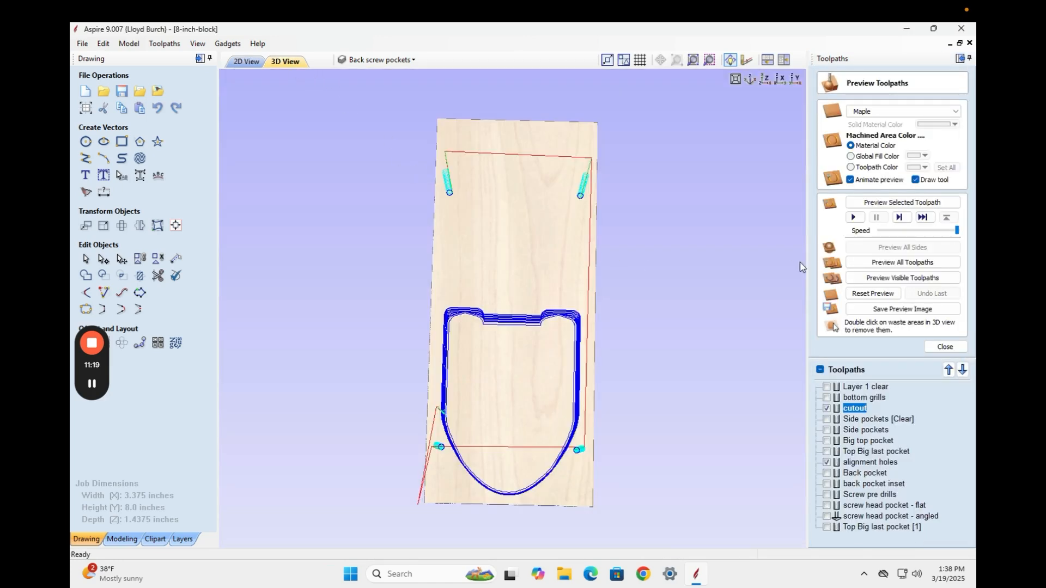
Show all toolpaths except Top Big last pocket [1], both screw head pockets, Screw pre drills, back pocket inset and Back pocket
left_click(820, 369)
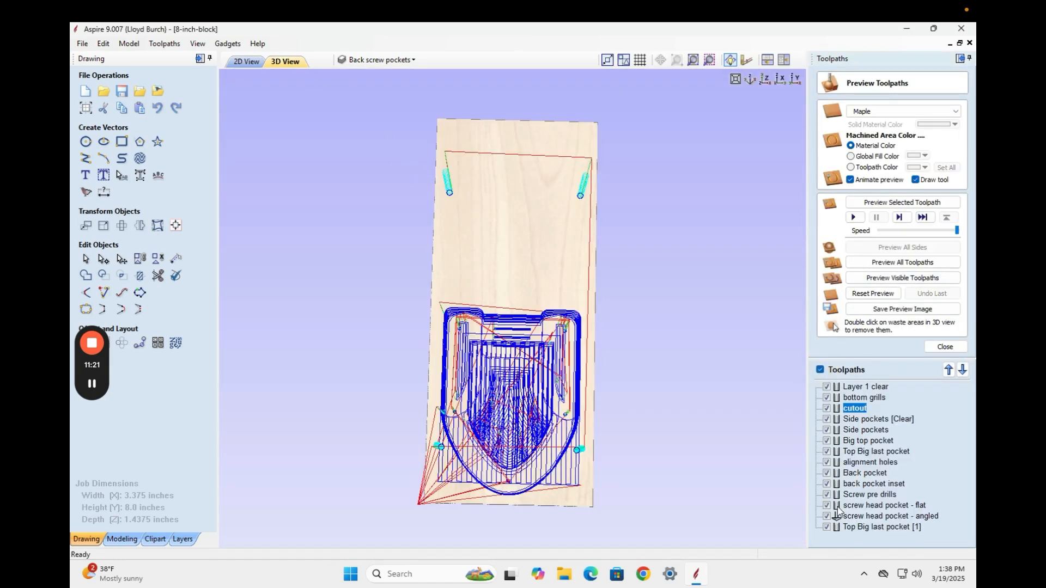
left_click(826, 527)
left_click(826, 516)
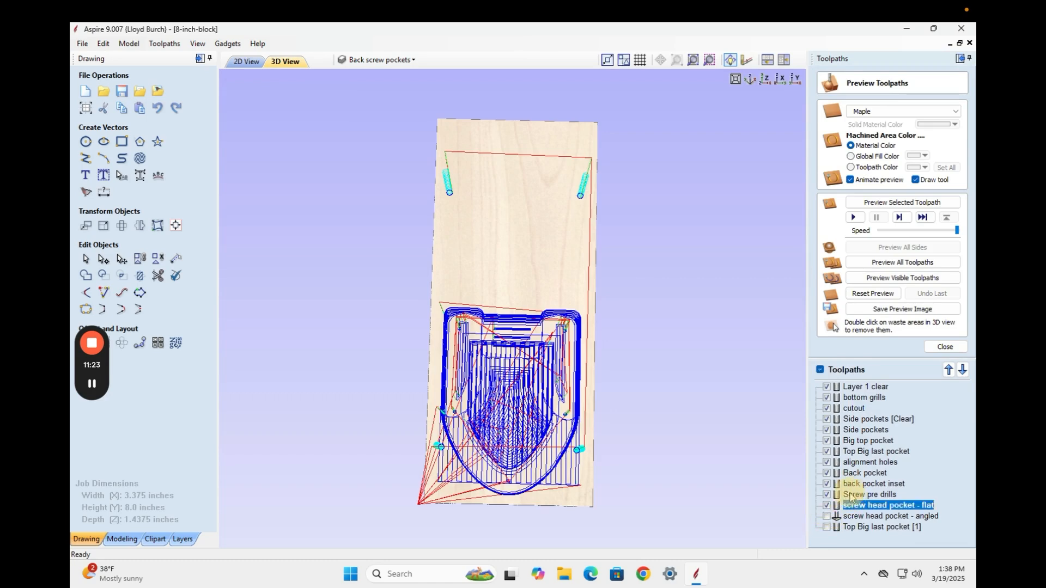
left_click(827, 505)
left_click(827, 494)
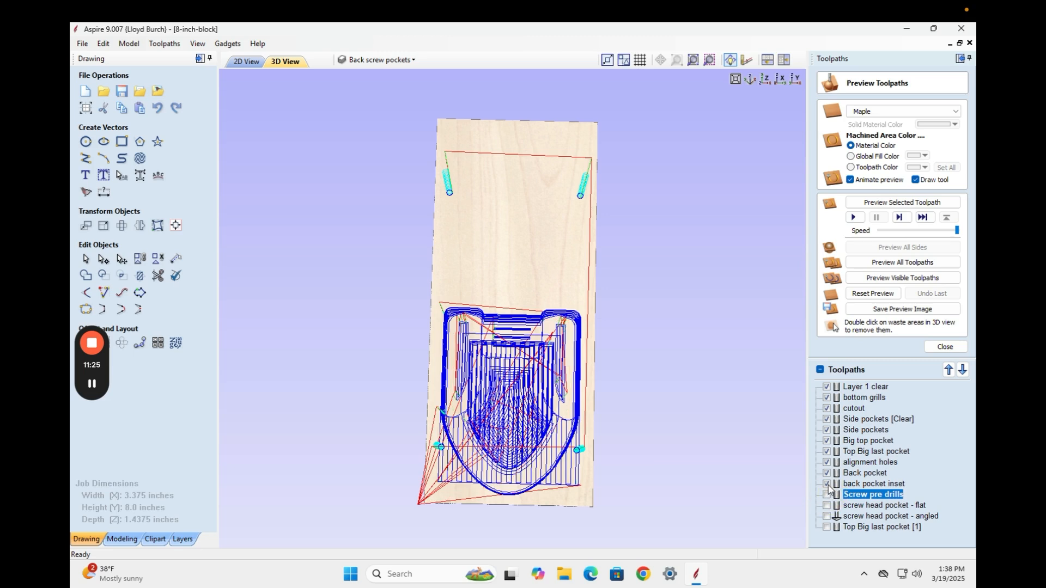
left_click(827, 484)
left_click(827, 474)
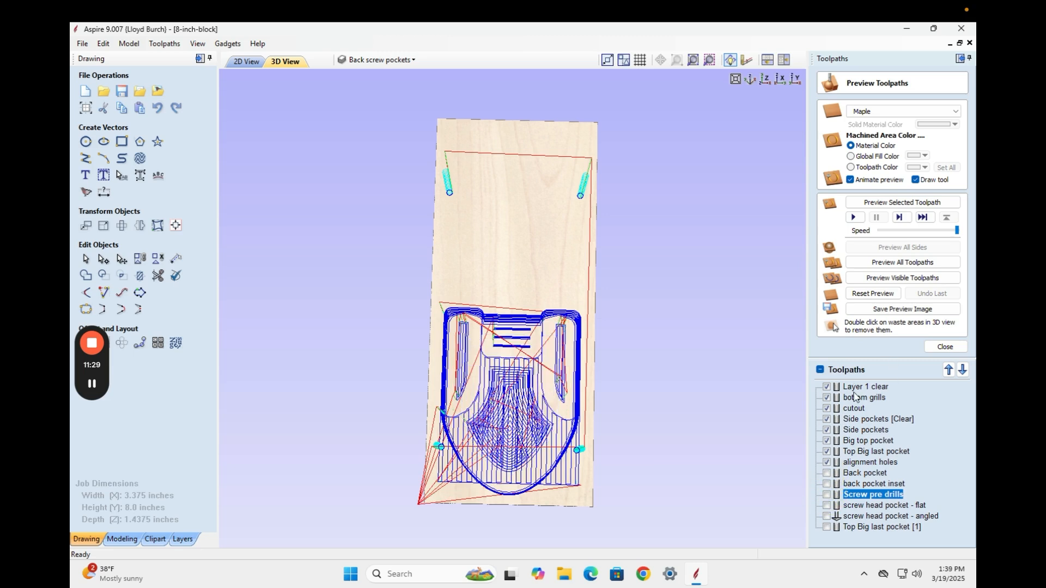
Preview the visible toolpaths in the maple block and examine the simulated cutout, tabs and alignment holes
mouse_move(855, 395)
left_click(888, 281)
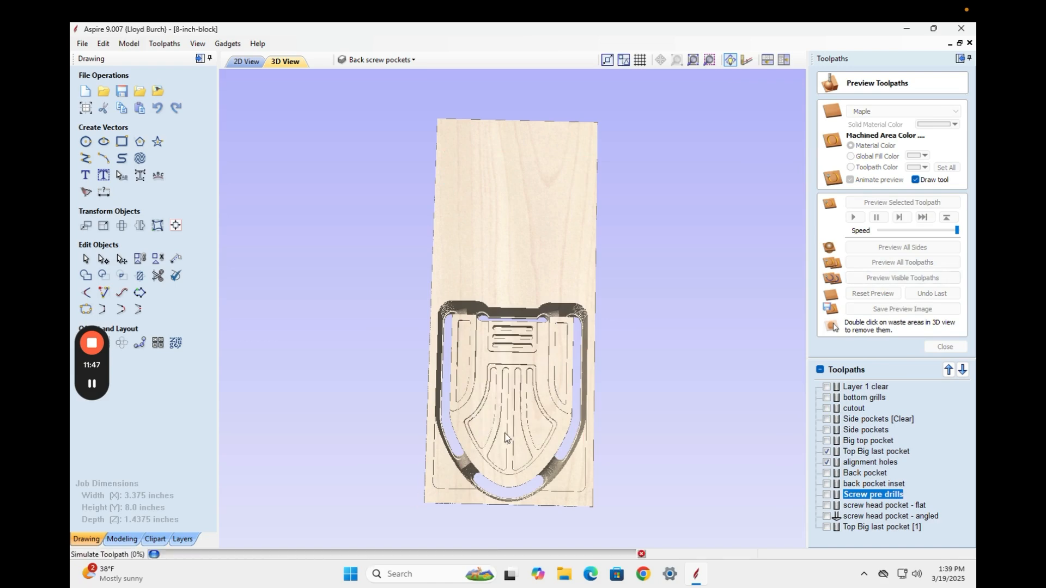
left_click_drag(472, 448, 499, 444)
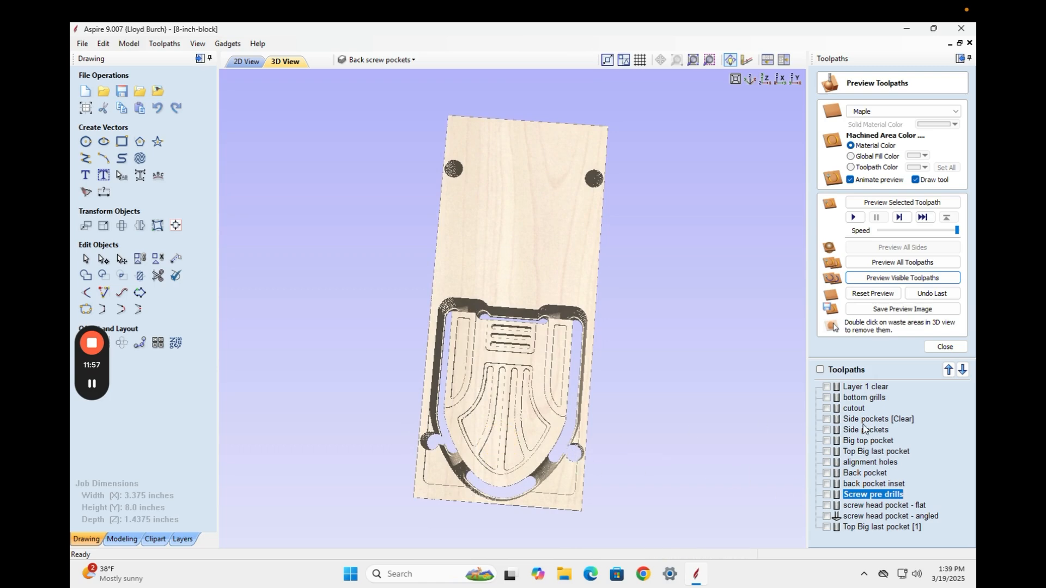
Set the cutout toolpath's separate last pass allowance to 0.01 inches and recalculate it, accepting the cut-through warning
double_click(854, 409)
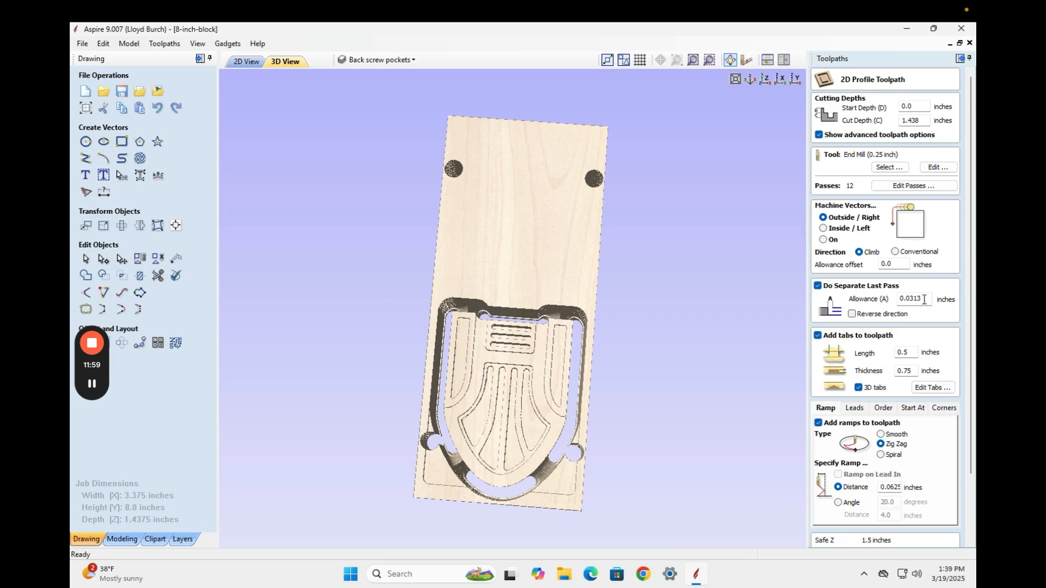
left_click_drag(924, 299, 908, 304)
left_click_drag(971, 412, 965, 483)
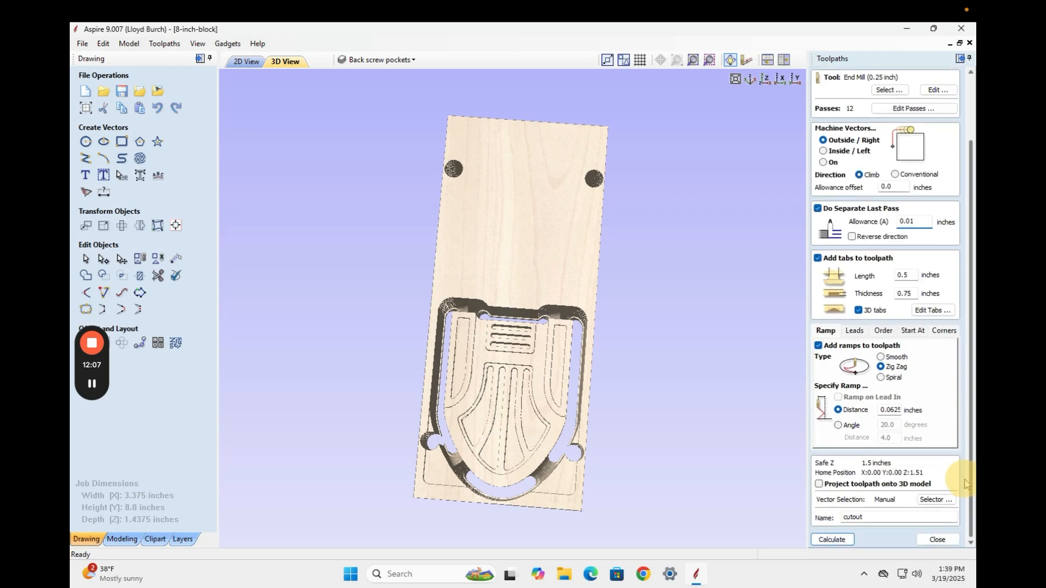
left_click(830, 540)
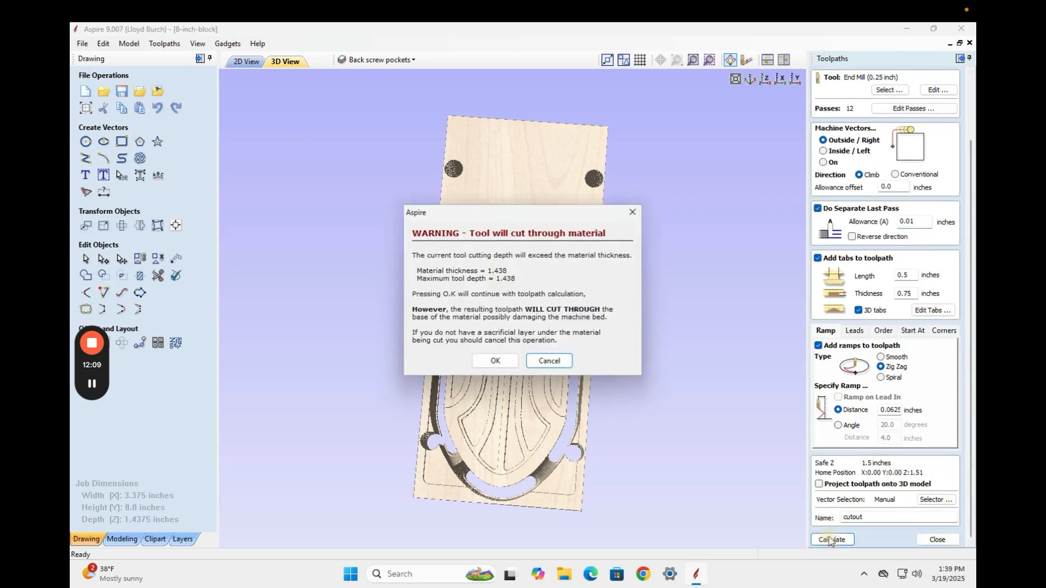
left_click(495, 361)
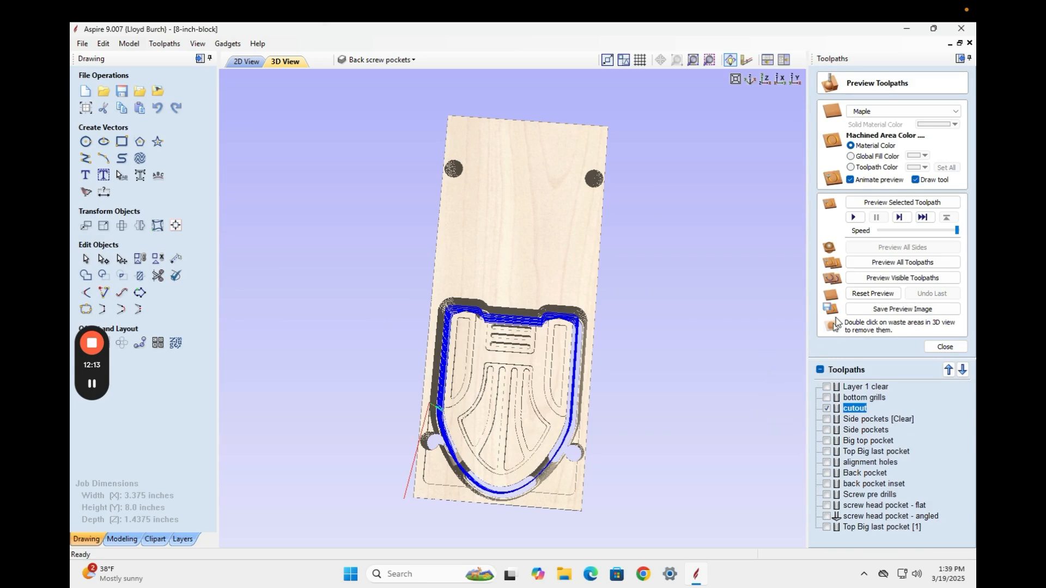
Reset the preview and show all toolpaths except Back pocket, back pocket inset, Screw pre drills, both screw head pockets and Top Big last pocket [1]
left_click(873, 293)
left_click(820, 370)
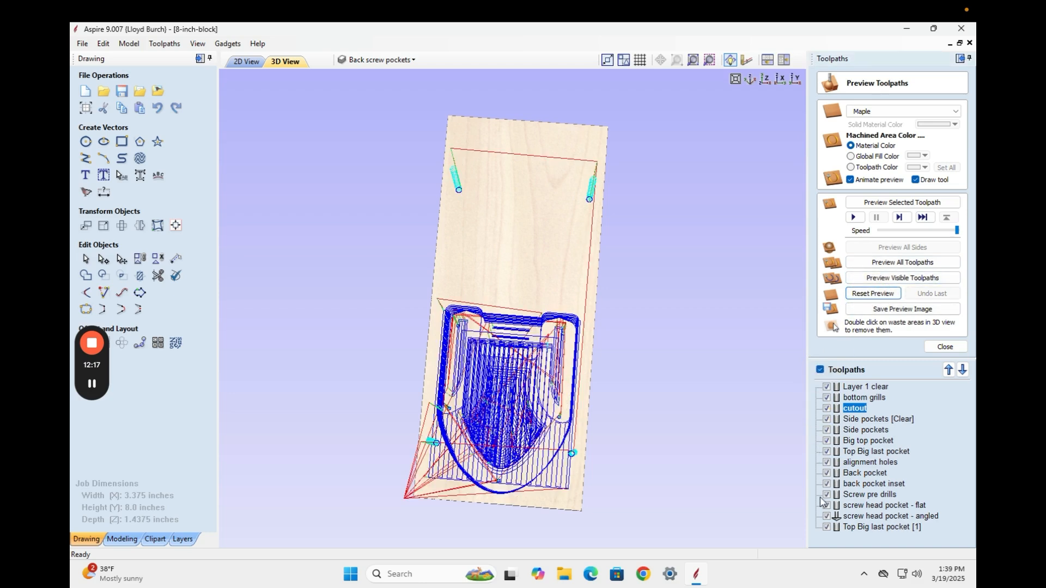
left_click(827, 527)
left_click(826, 516)
left_click(826, 505)
left_click(827, 494)
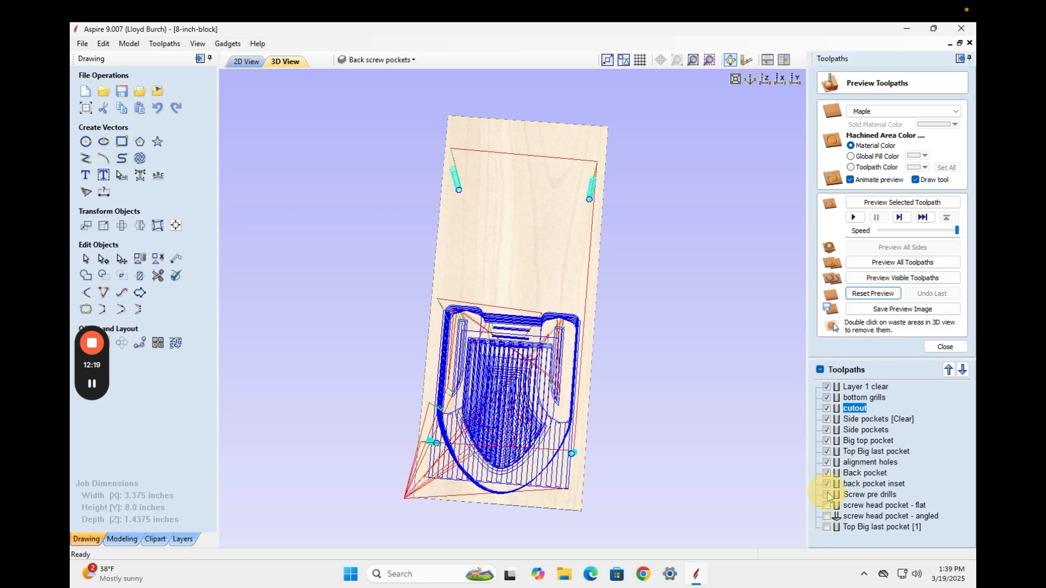
left_click(826, 484)
left_click(826, 473)
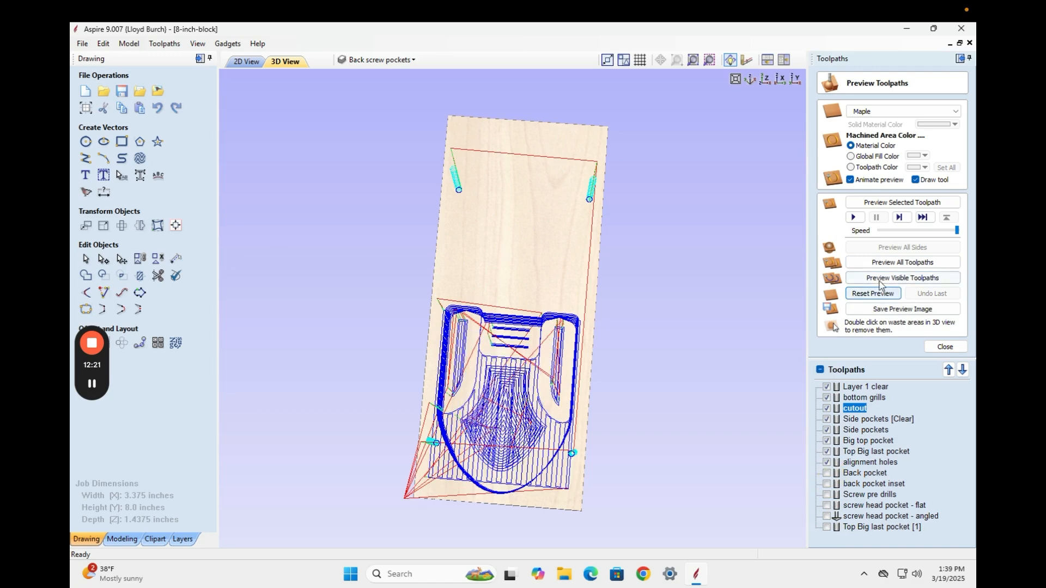
Simulate the visible toolpaths and examine the clearance between the cutout and the lower alignment holes
left_click(902, 277)
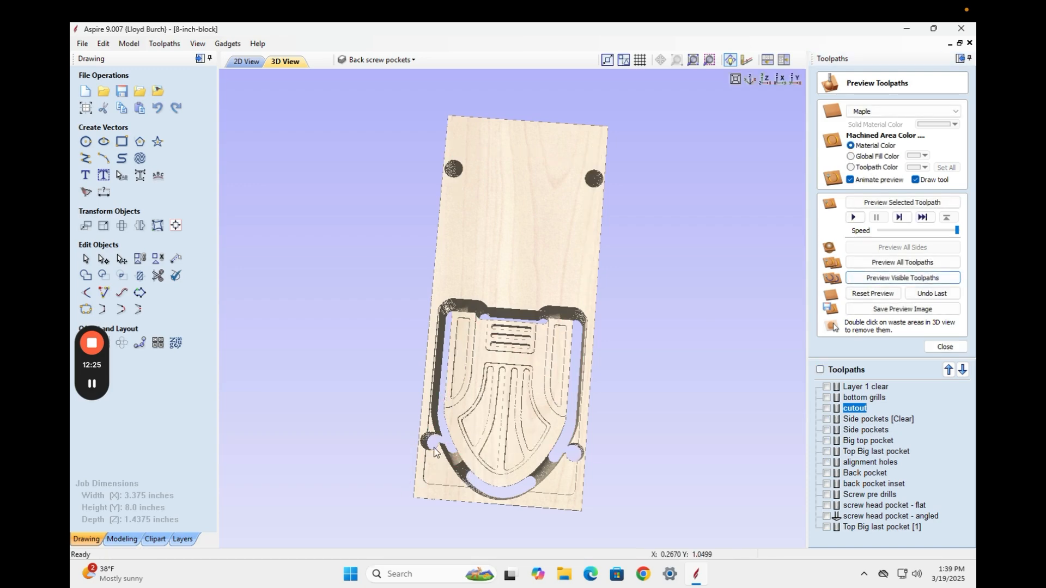
scroll(573, 483, "up", 3)
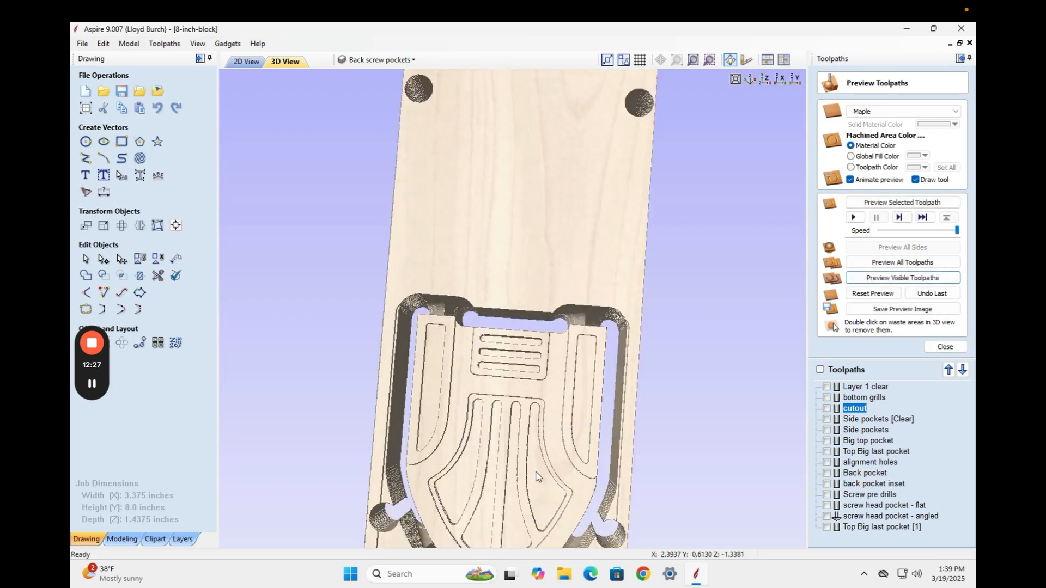
left_click_drag(558, 486, 580, 465)
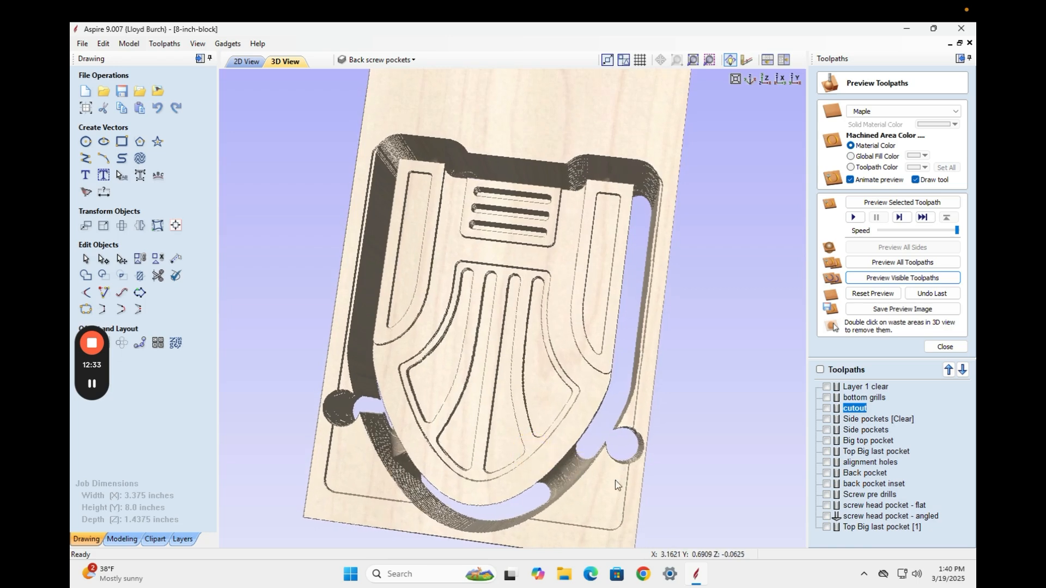
Display the cutout toolpath in the 2D view and make the 2D toolpath previews solid
left_click(247, 61)
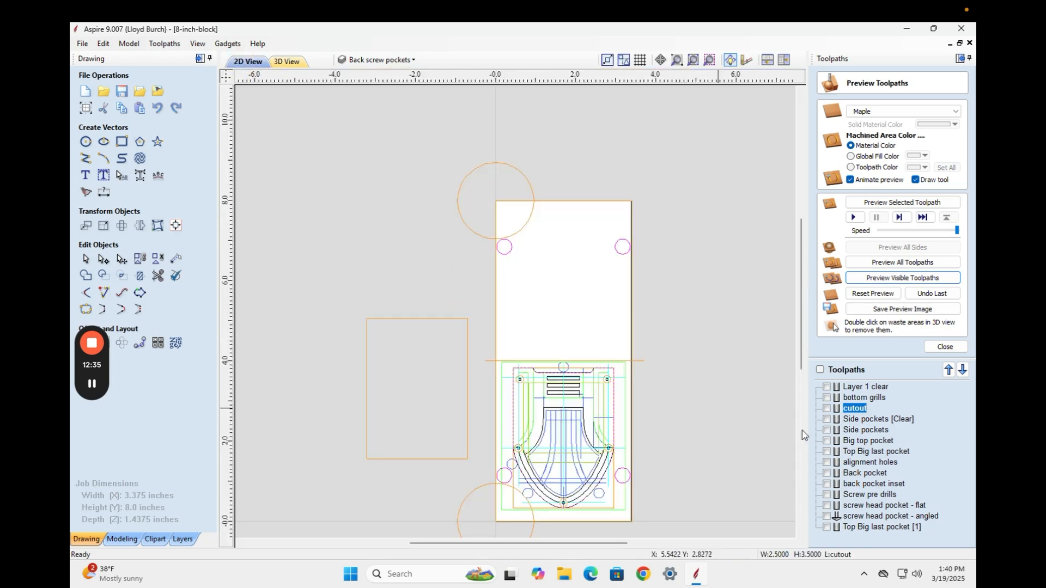
left_click(826, 409)
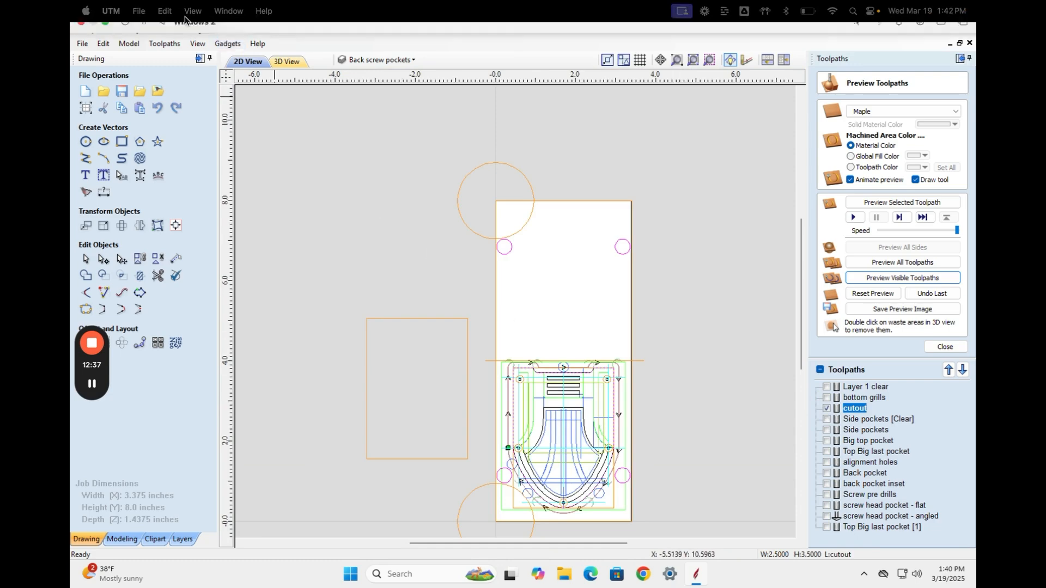
left_click(197, 44)
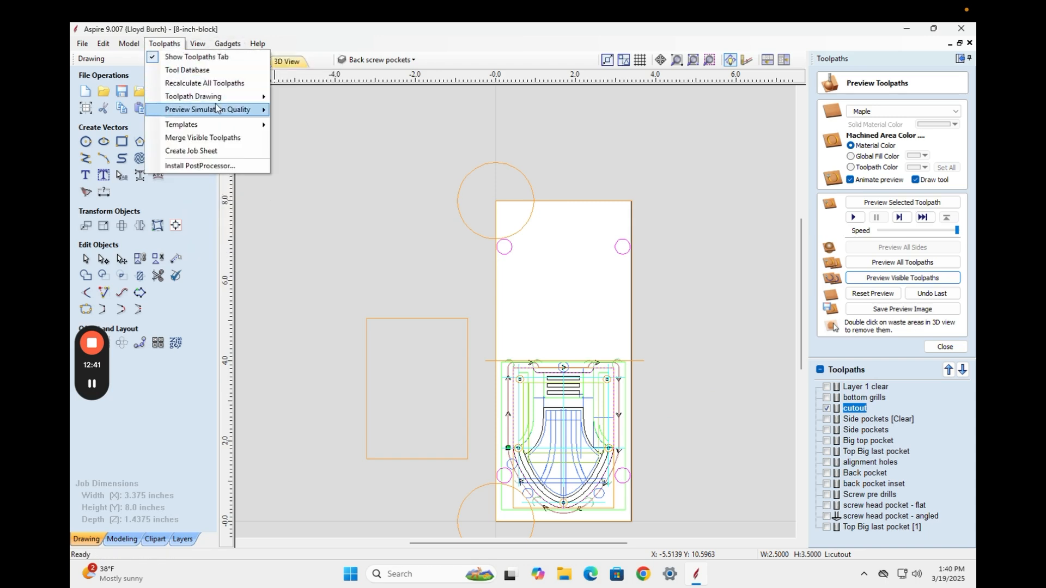
mouse_move(224, 102)
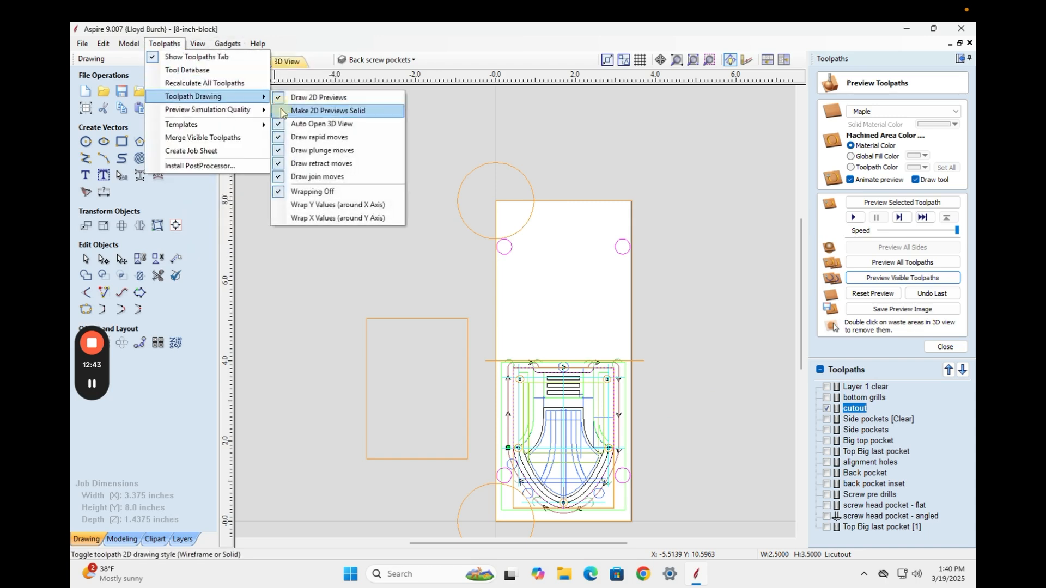
left_click(283, 111)
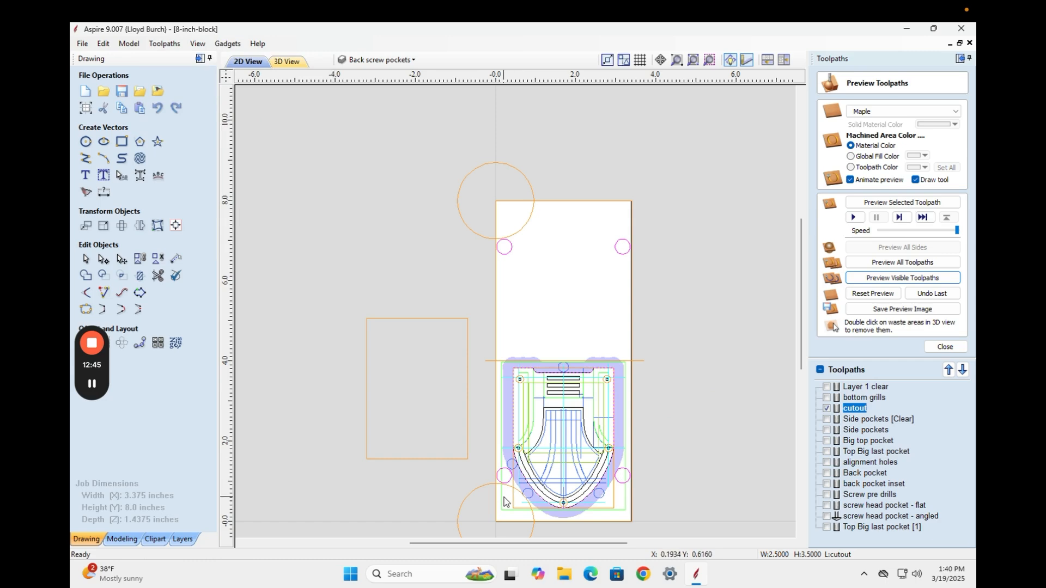
Nudge the two lower alignment holes down together by about 0.05 inches, away from the cutout path
scroll(504, 498, "up", 5)
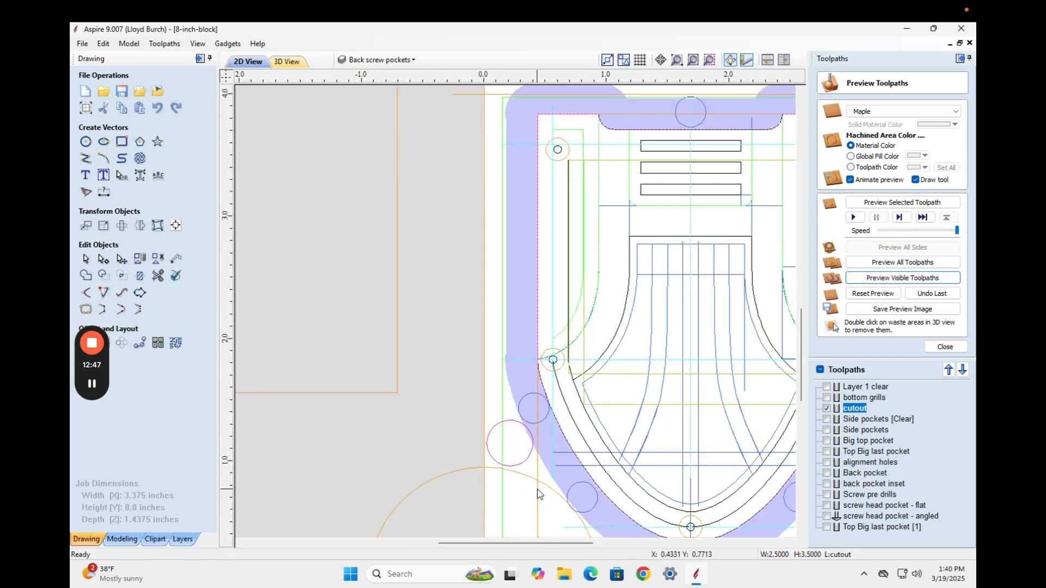
scroll(538, 489, "up", 2)
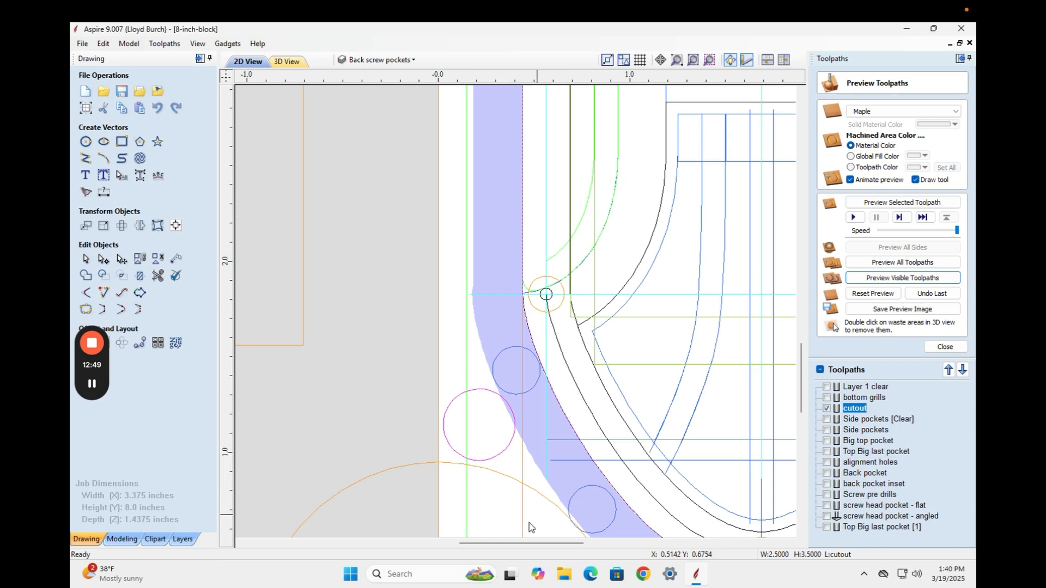
left_click_drag(504, 544, 564, 548)
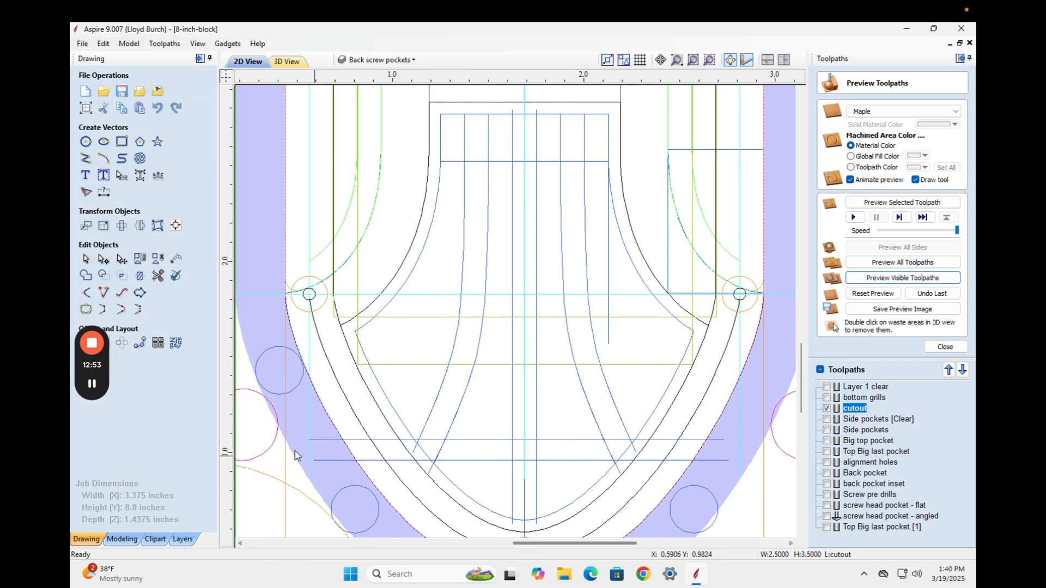
left_click(775, 443, "shift")
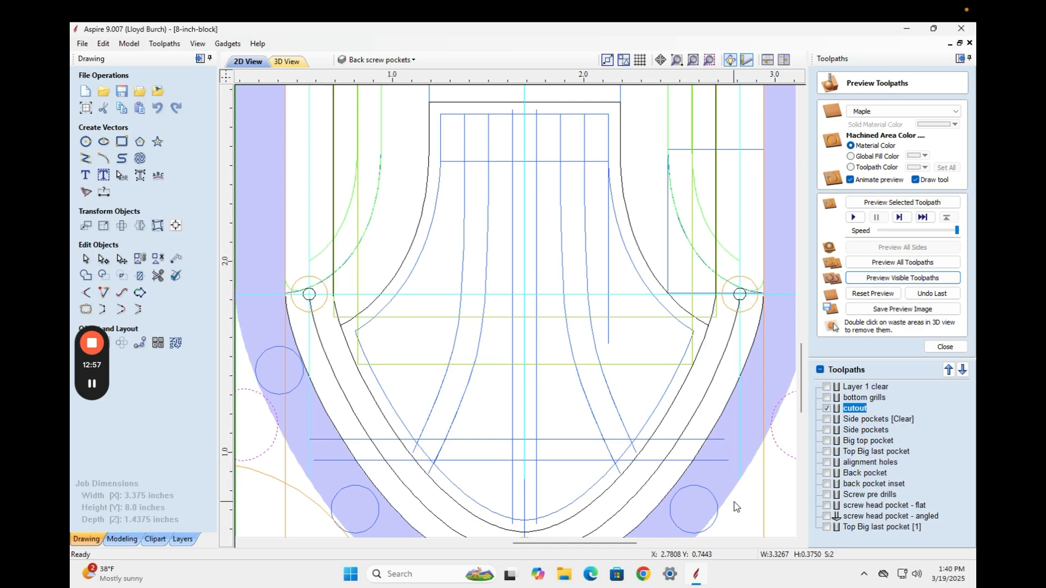
left_click_drag(625, 543, 609, 544)
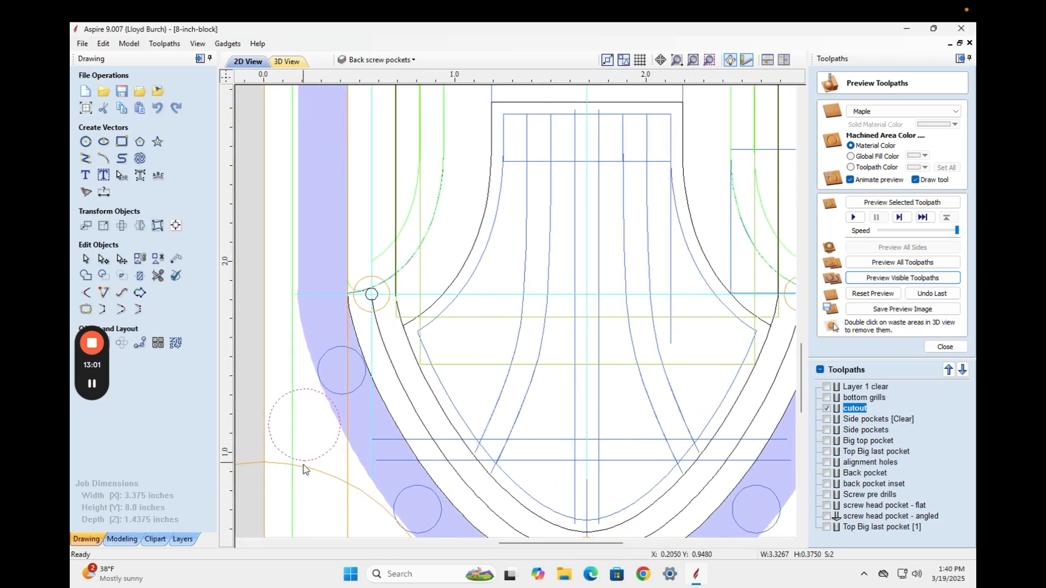
key("Down")
key("Down")
key("Down")
key("Down")
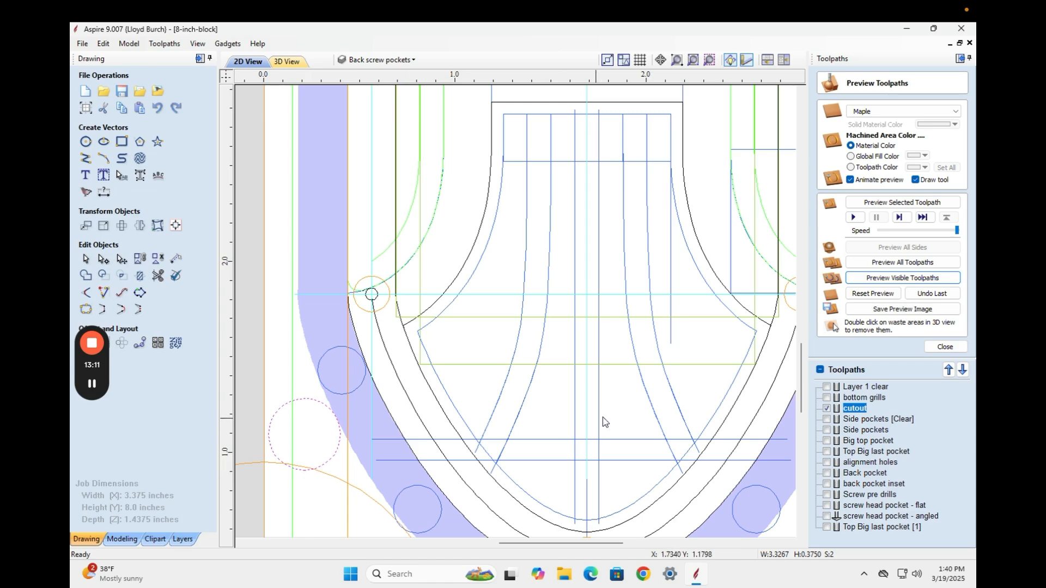
Nudge the two upper alignment holes up together by about 0.05 inches, matching the lower pair's offset
left_click_drag(801, 393, 793, 241)
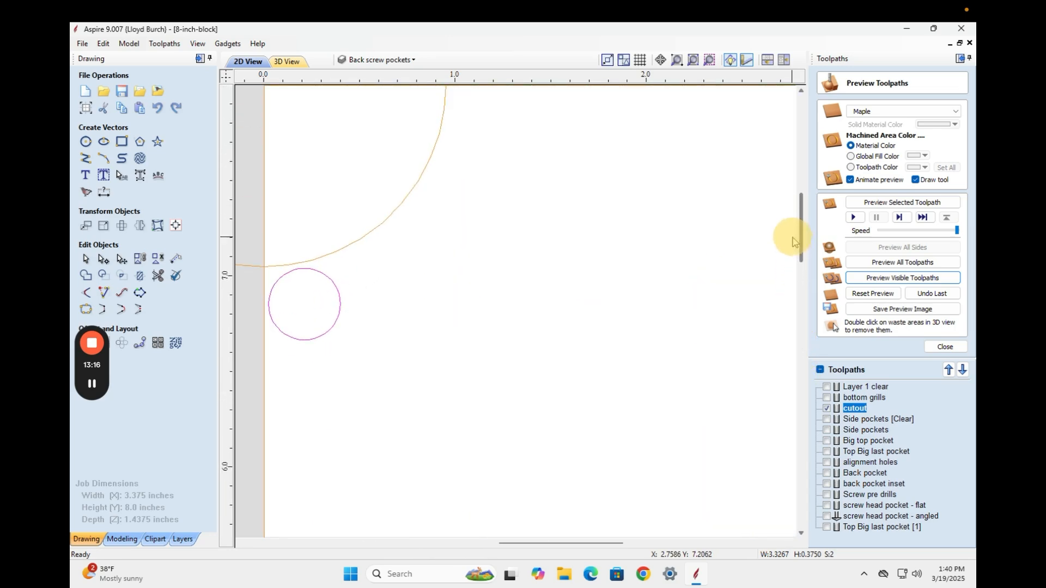
left_click(338, 303)
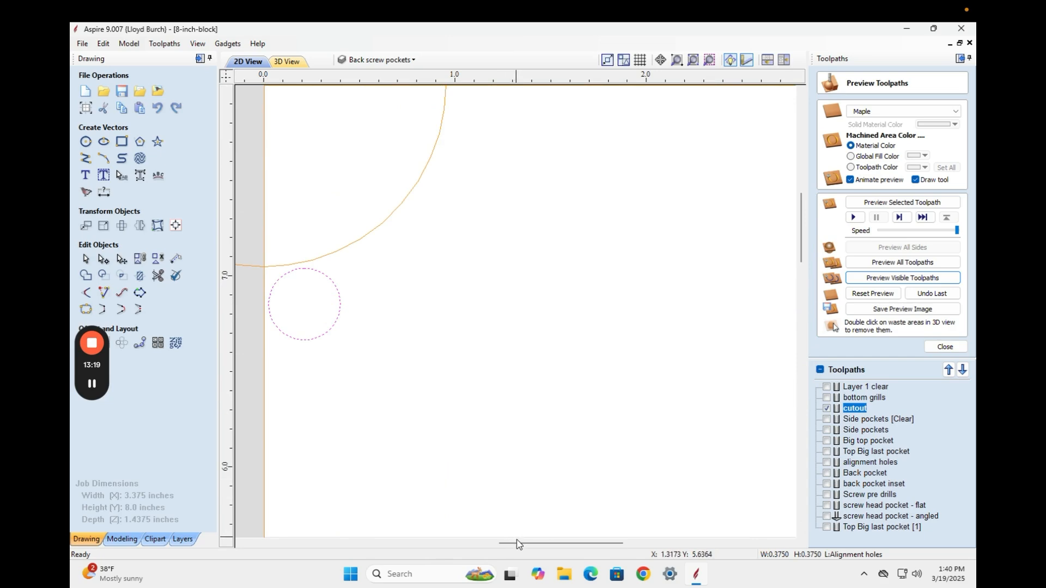
left_click_drag(515, 542, 550, 544)
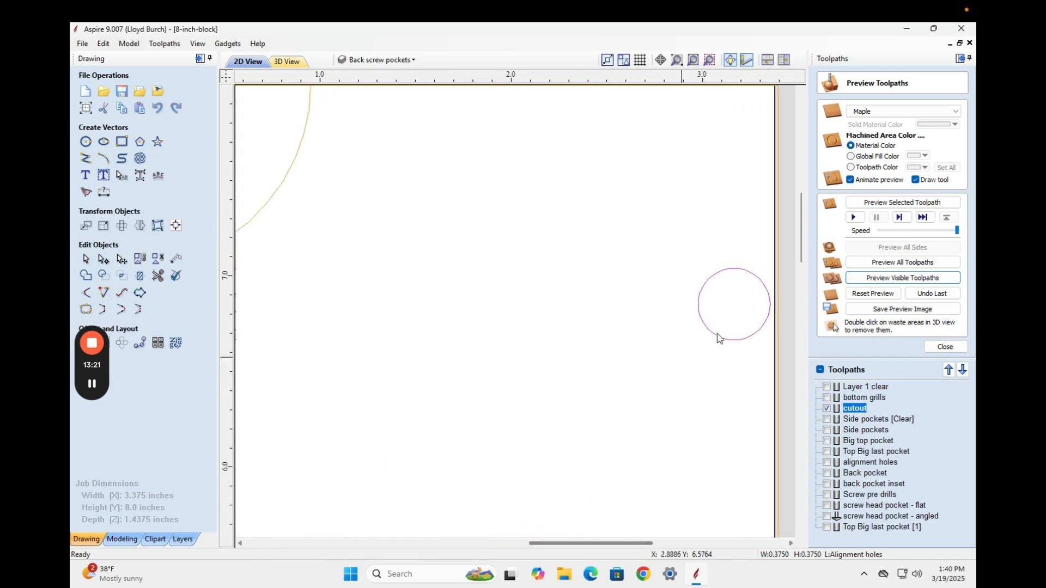
left_click(699, 318, "shift")
key("Up")
key("Up")
key("Up")
key("Up")
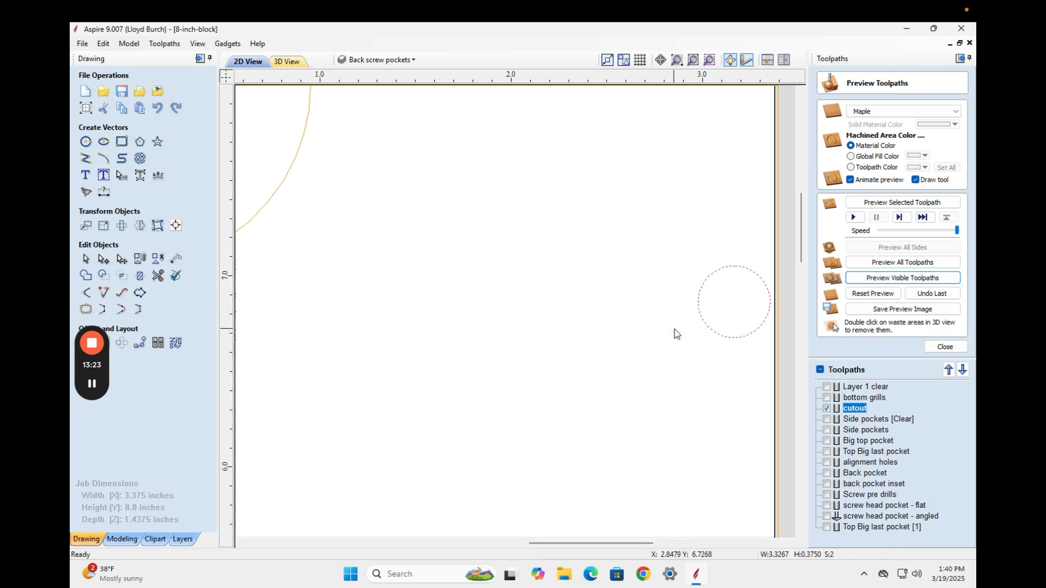
left_click(709, 341)
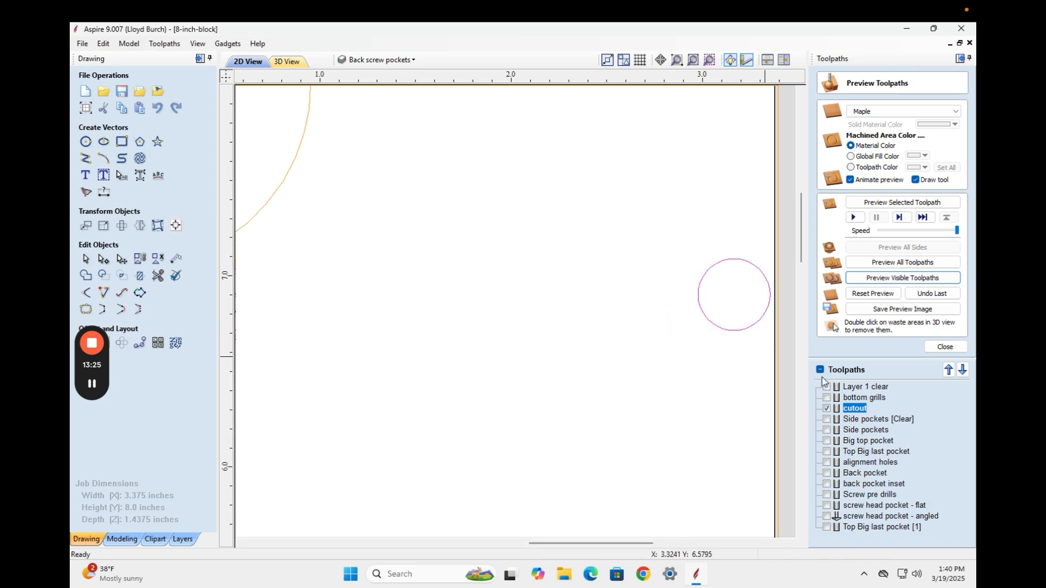
double_click(851, 410)
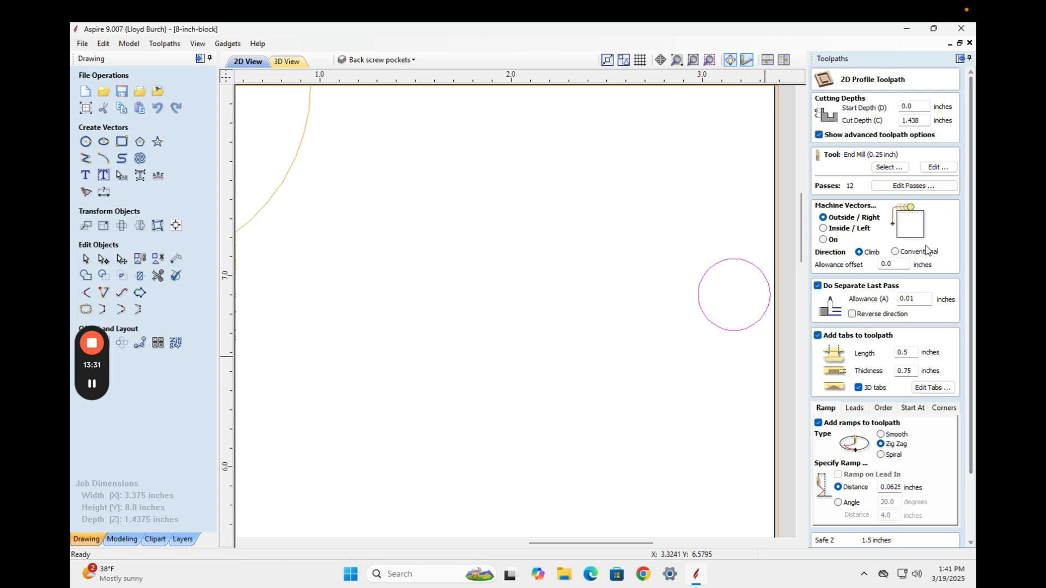
scroll(929, 251, "down", 3)
left_click(936, 540)
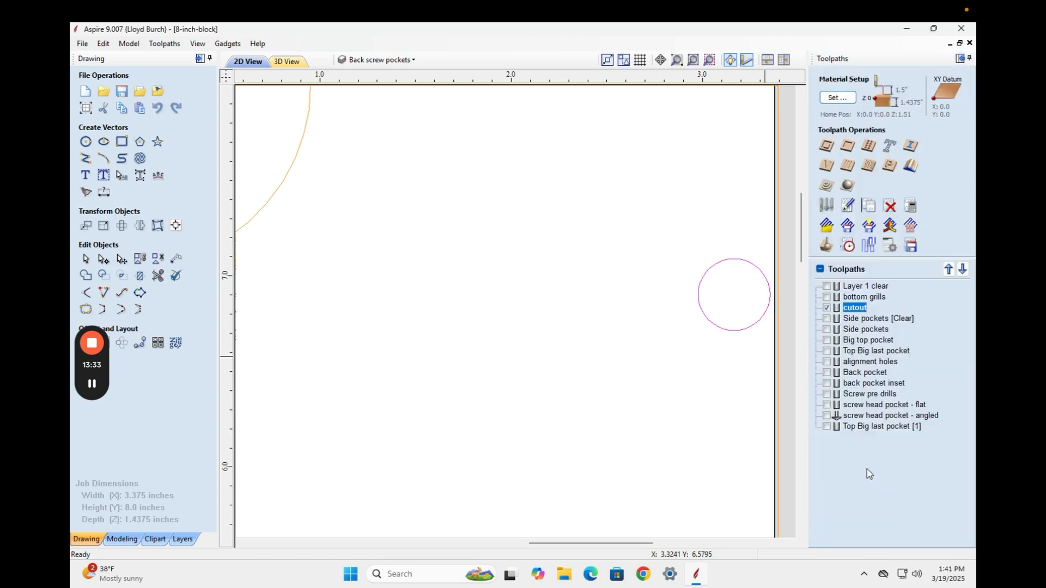
Recalculate all toolpaths for the moved alignment holes, accepting the messages
right_click(858, 353)
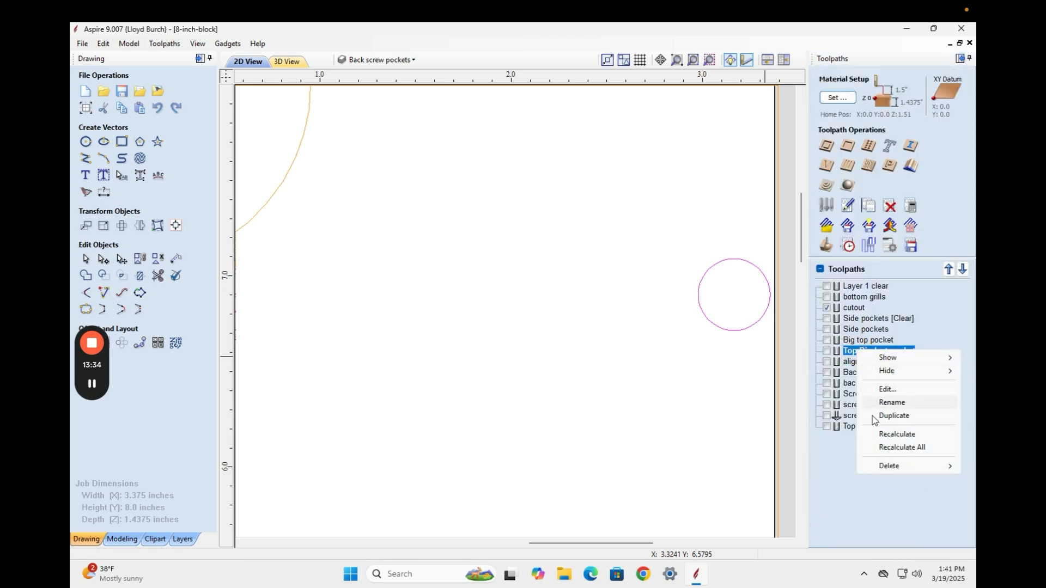
left_click(894, 447)
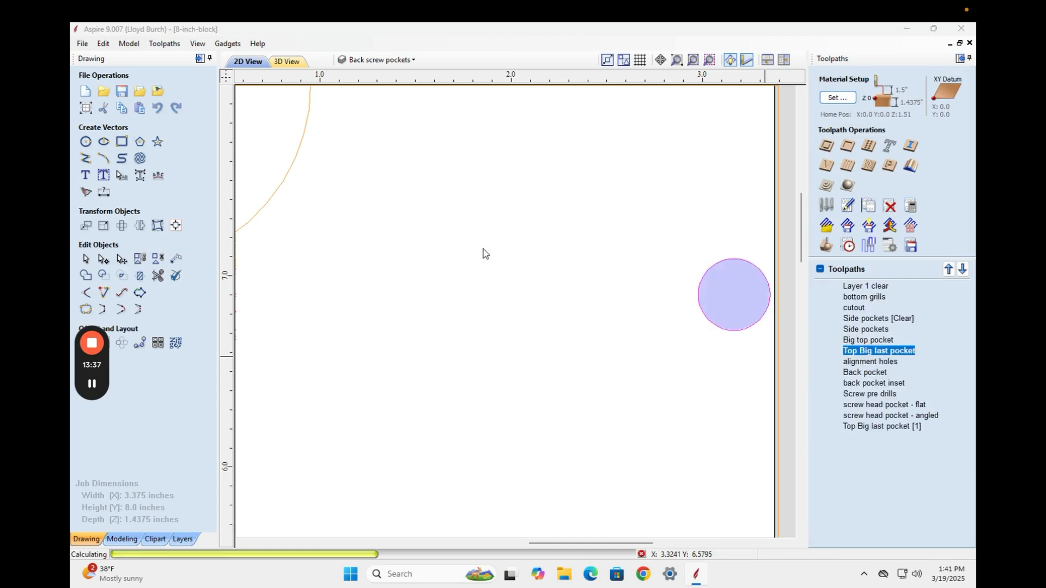
left_click(517, 347)
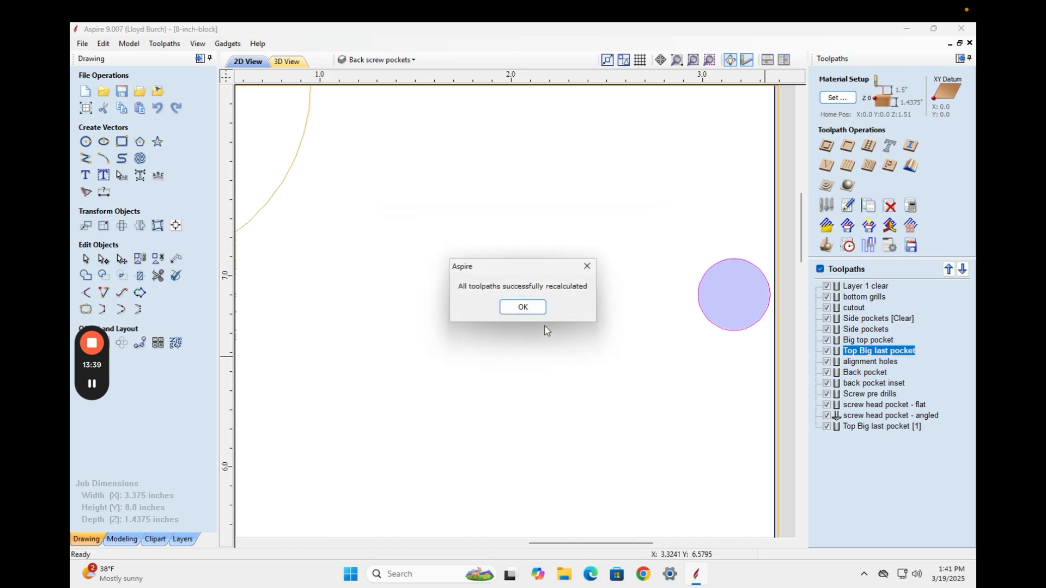
left_click(522, 306)
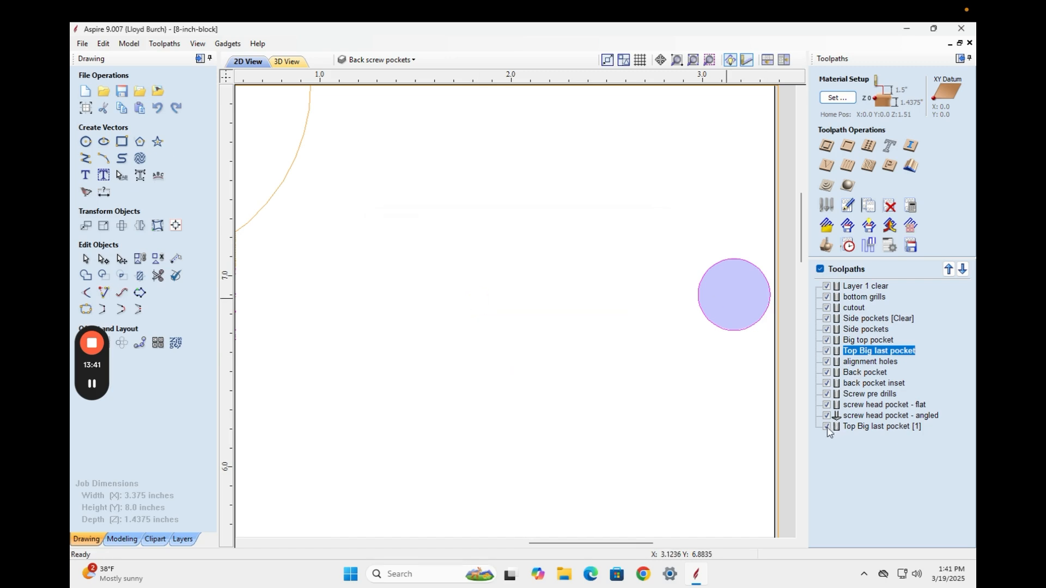
Hide the Top Big last pocket [1], both screw head pockets, Screw pre drills, back pocket inset and Back pocket toolpaths
left_click(827, 427)
left_click(826, 415)
left_click(826, 405)
left_click(826, 383)
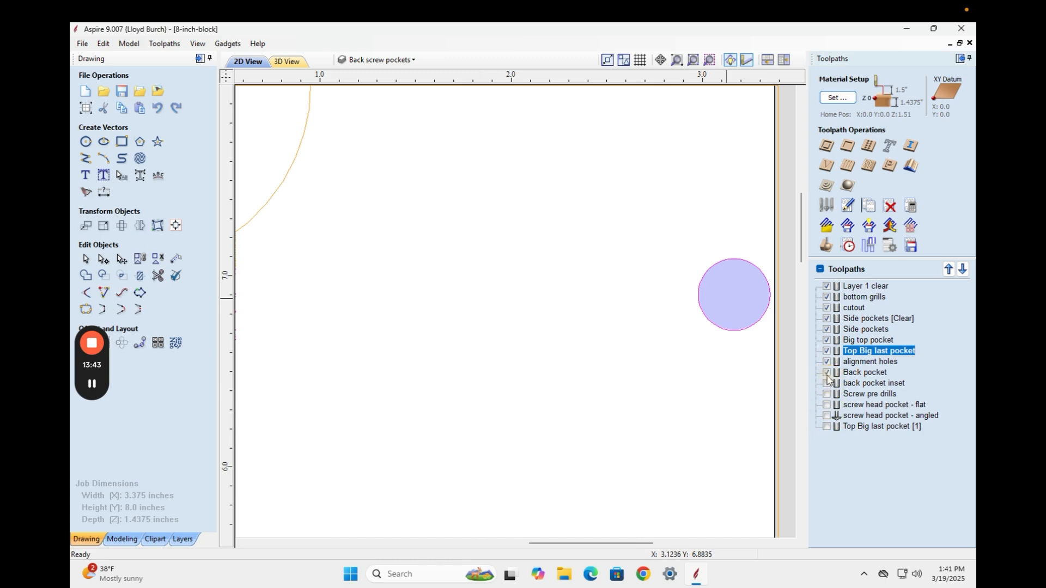
left_click(827, 372)
Check the toolpath layout in 2D, reset the preview and simulate the visible toolpaths with the moved alignment holes
left_click(701, 378)
scroll(702, 379, "up", 3)
scroll(701, 381, "down", 6)
left_click(632, 408)
left_click(624, 353)
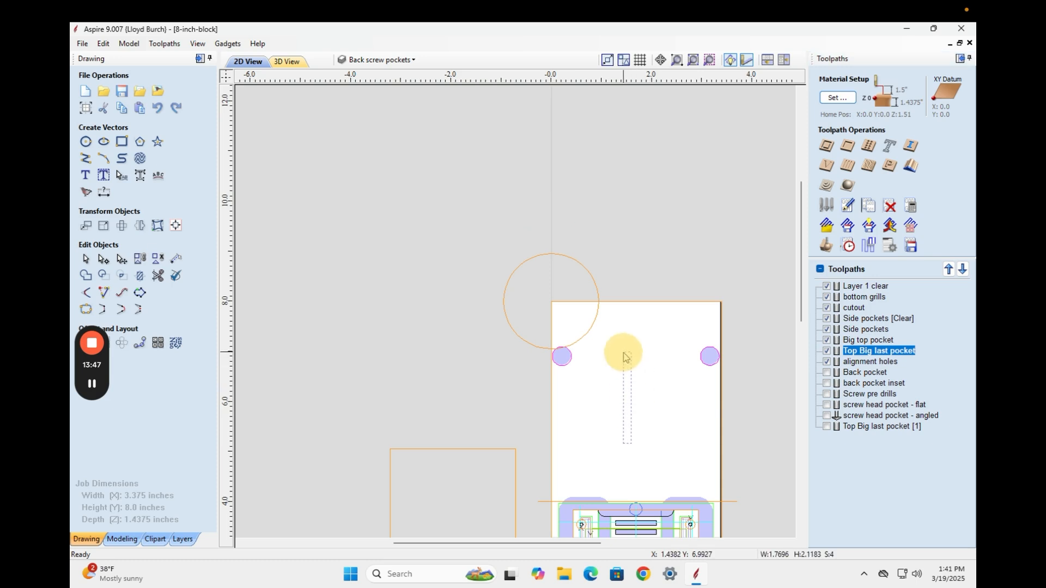
left_click(630, 378)
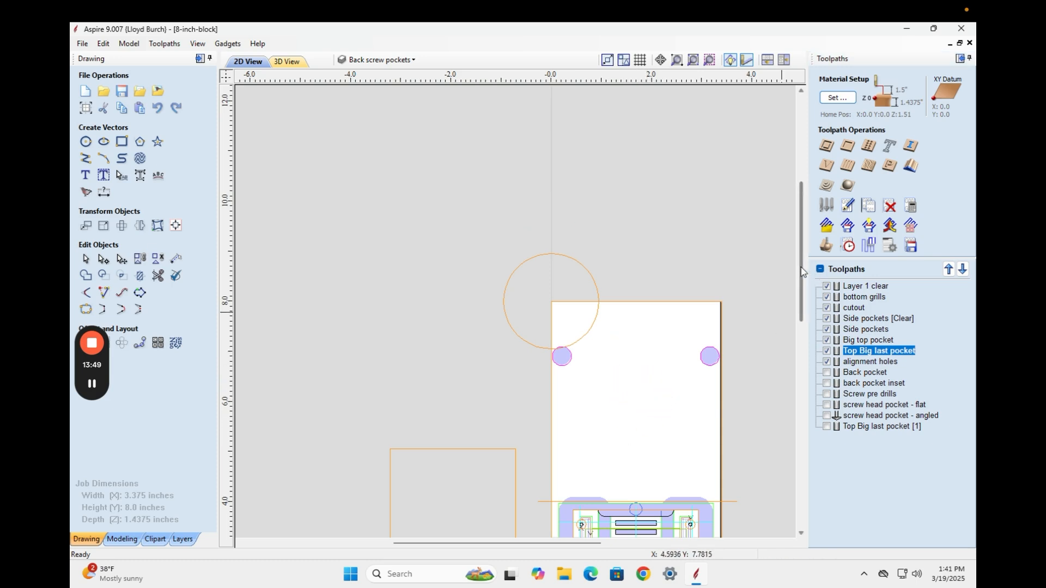
left_click_drag(802, 276, 804, 326)
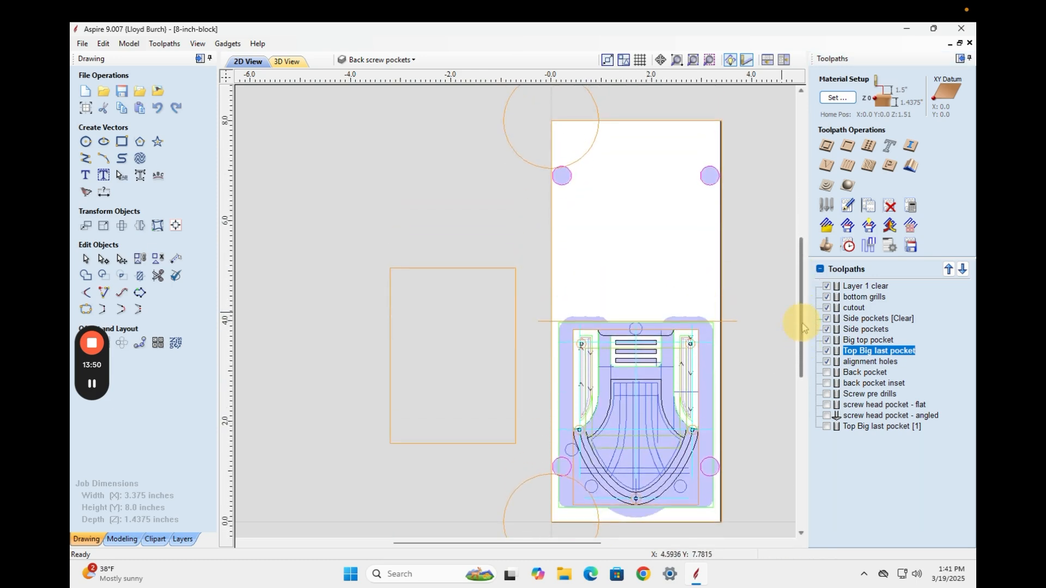
left_click(827, 245)
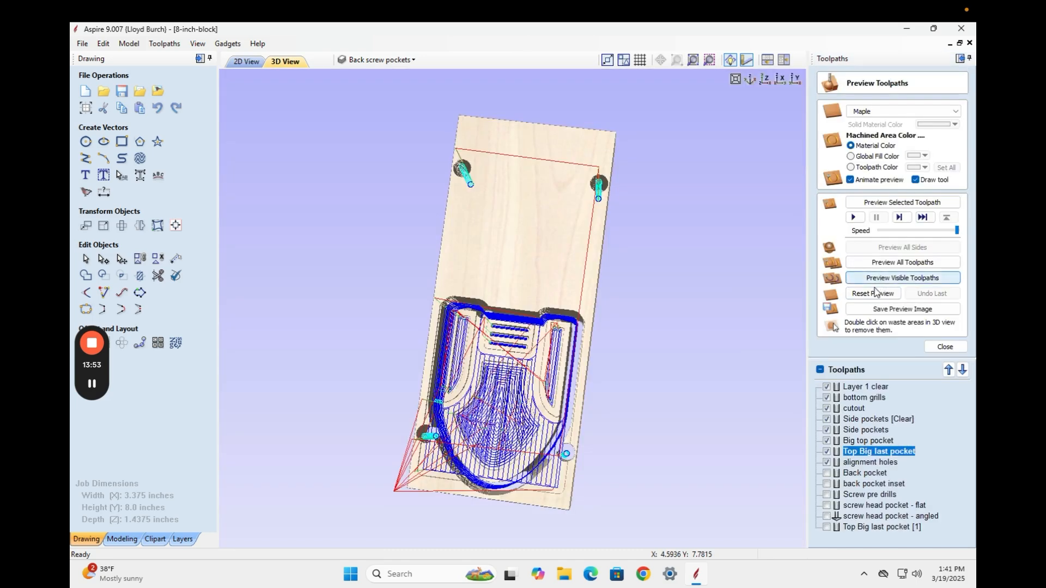
left_click(883, 277)
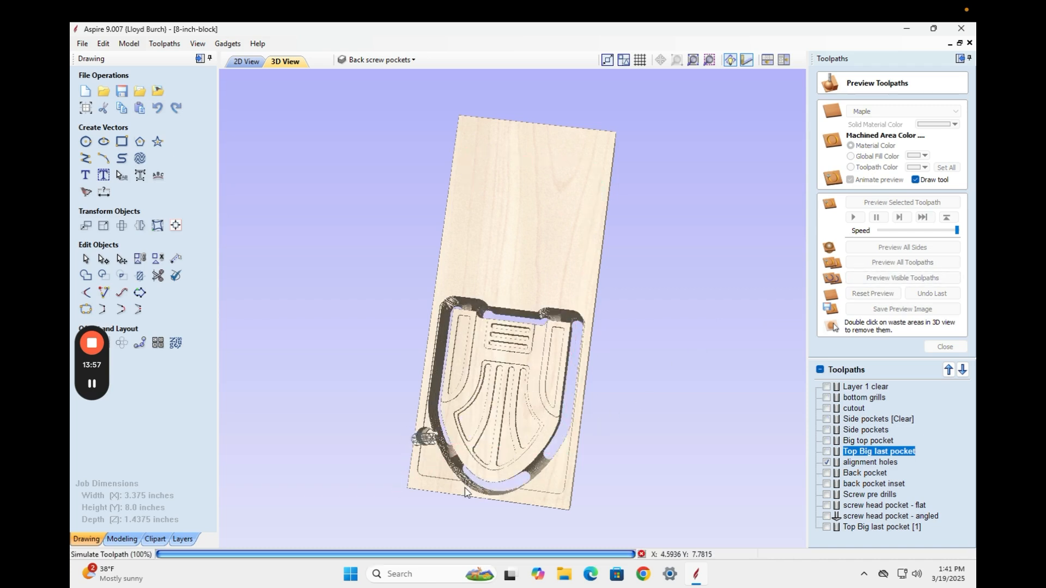
mouse_move(466, 483)
left_mouse_down()
mouse_move(481, 484)
mouse_move(478, 475)
mouse_move(484, 489)
left_mouse_up()
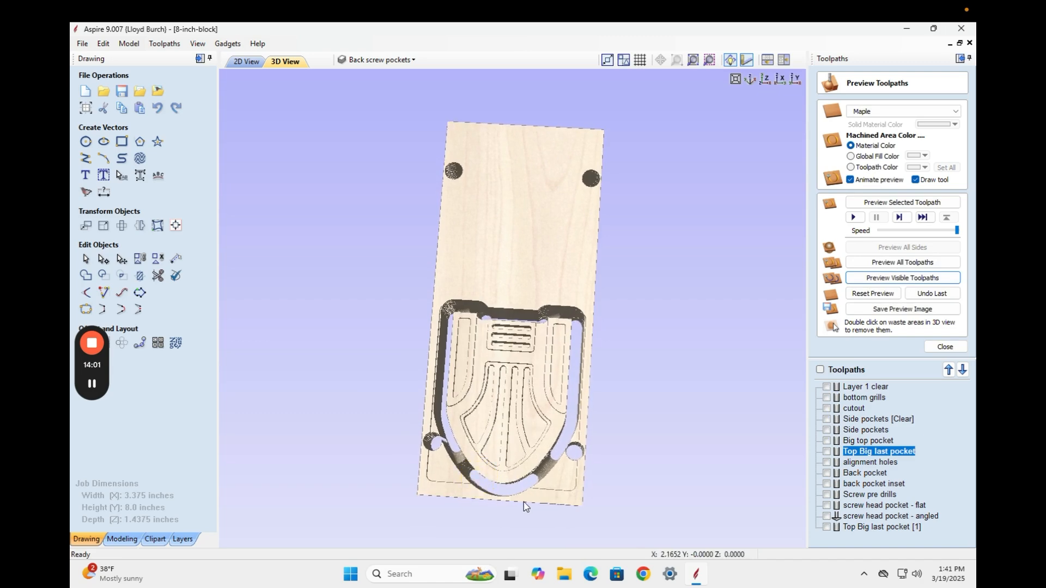
Inspect the simulated block from several angles with the Layer 1 clear toolpath shown over the cutout and alignment holes
scroll(535, 492, "down", 3)
scroll(535, 492, "up", 4)
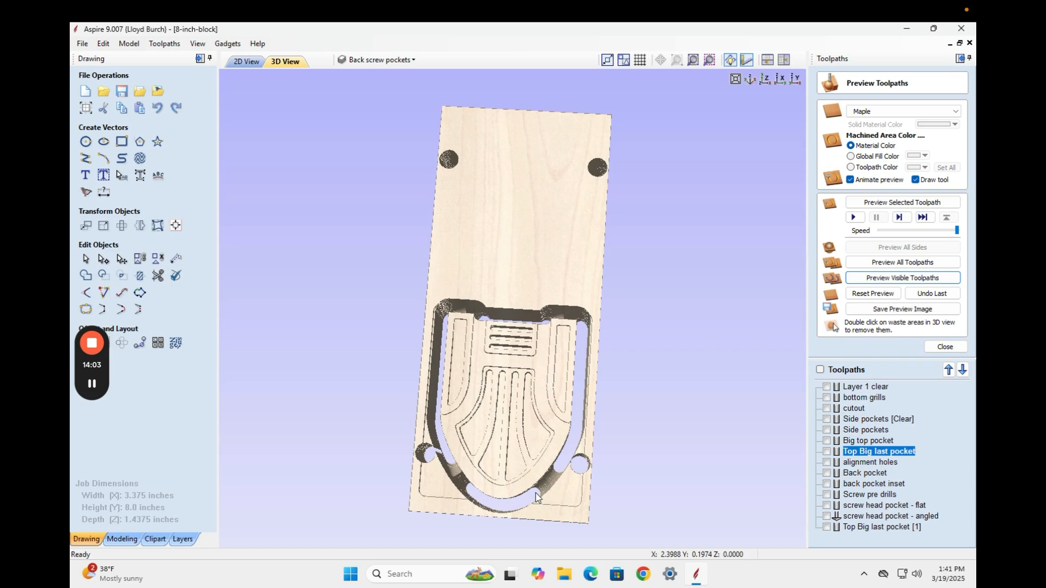
left_click_drag(535, 492, 522, 382)
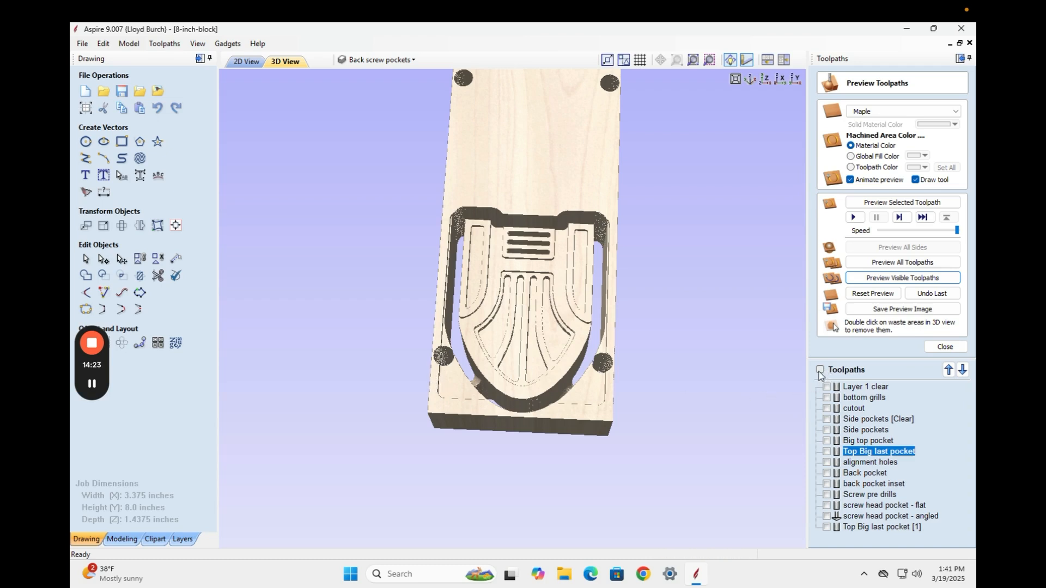
left_click(826, 388)
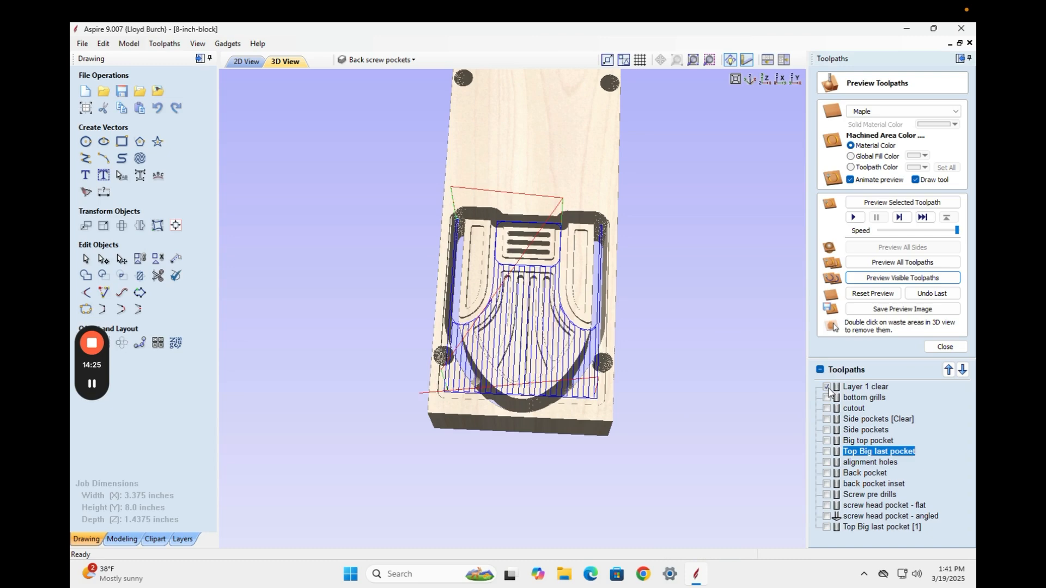
left_click_drag(525, 393, 526, 414)
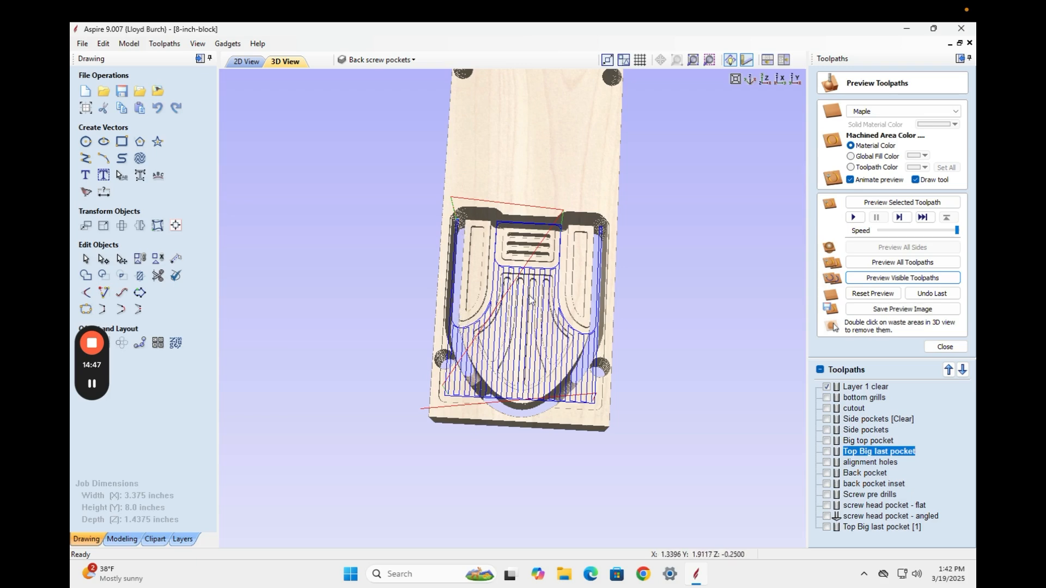
left_click_drag(484, 332, 480, 382)
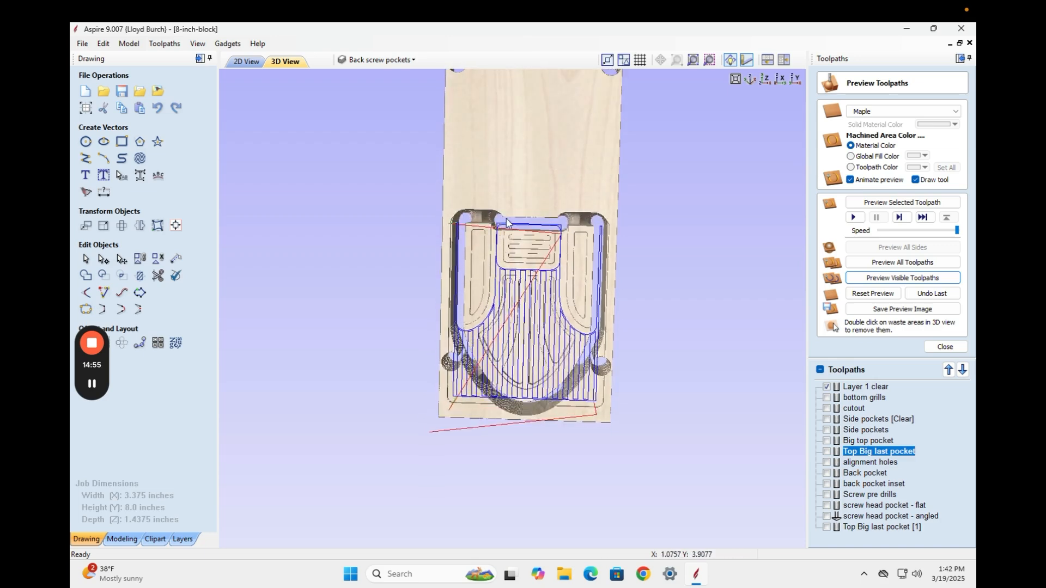
left_click_drag(504, 347, 569, 250)
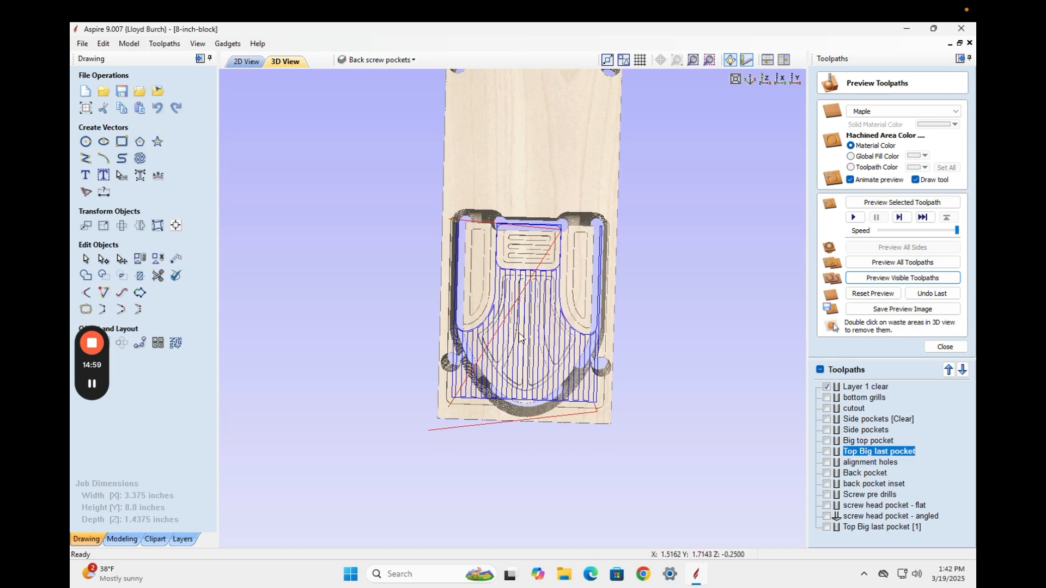
left_click_drag(519, 338, 512, 234)
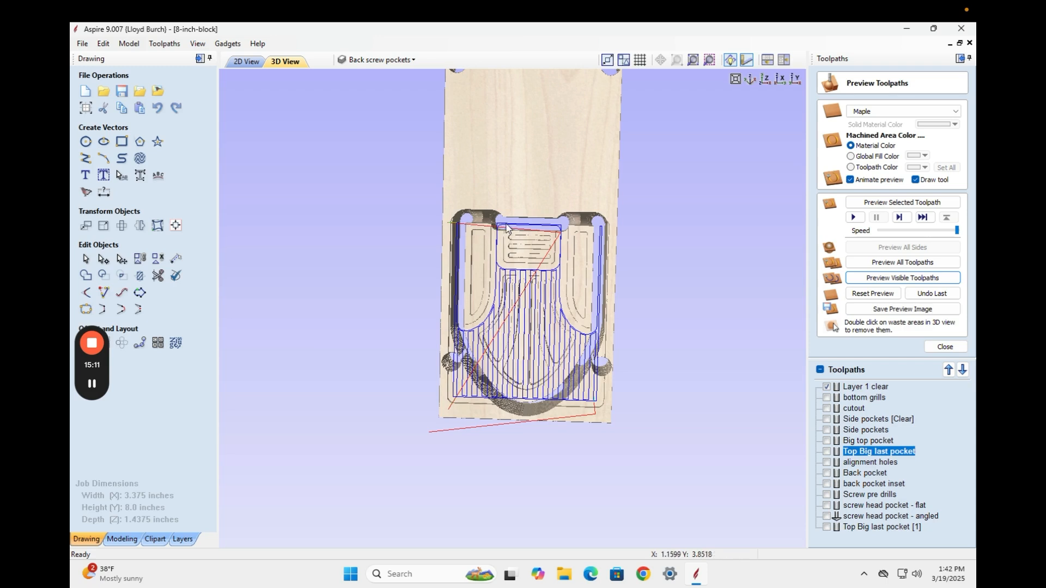
left_click_drag(533, 335, 489, 347)
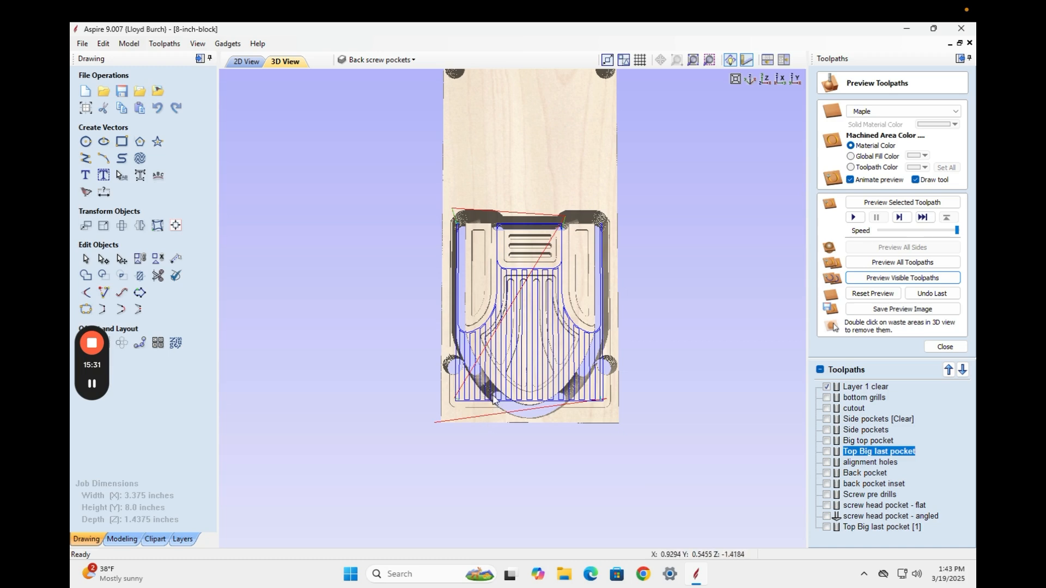
In the cutout toolpath, replace the tab on the shape's left curve with two tabs, one near the lower tip and one higher up
left_click(250, 65)
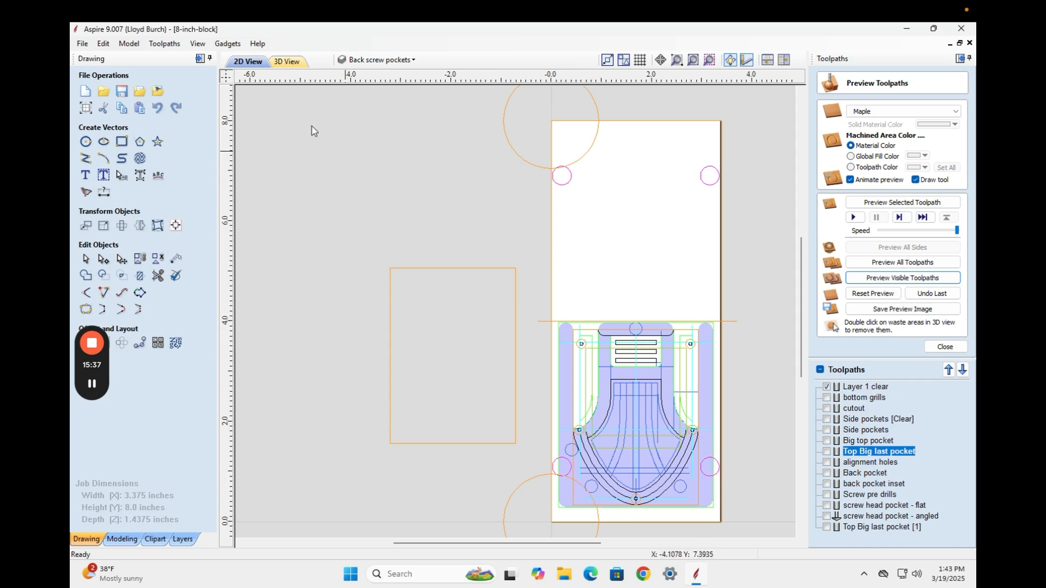
scroll(692, 515, "down", 2)
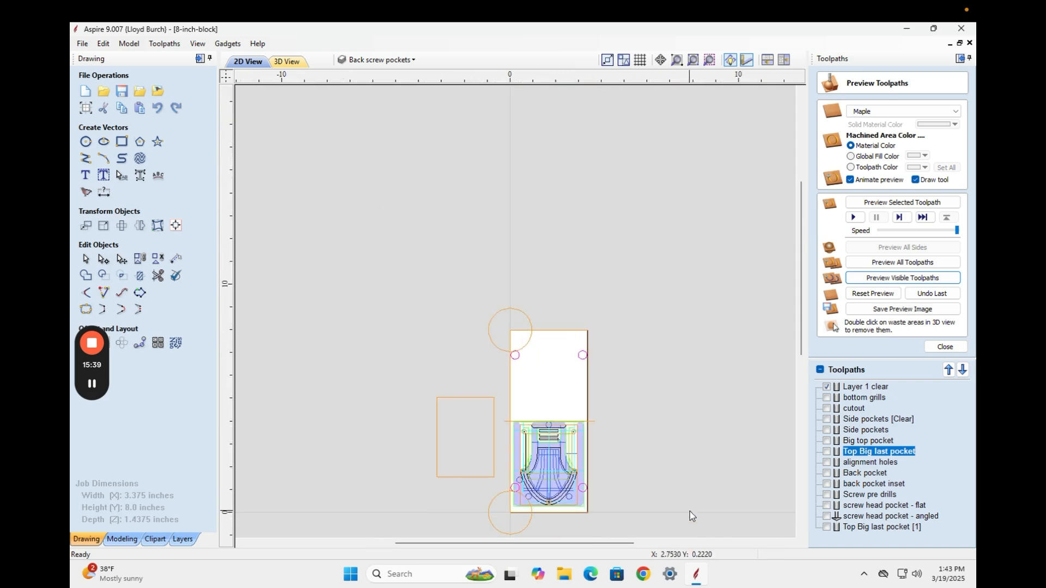
scroll(572, 472, "up", 5)
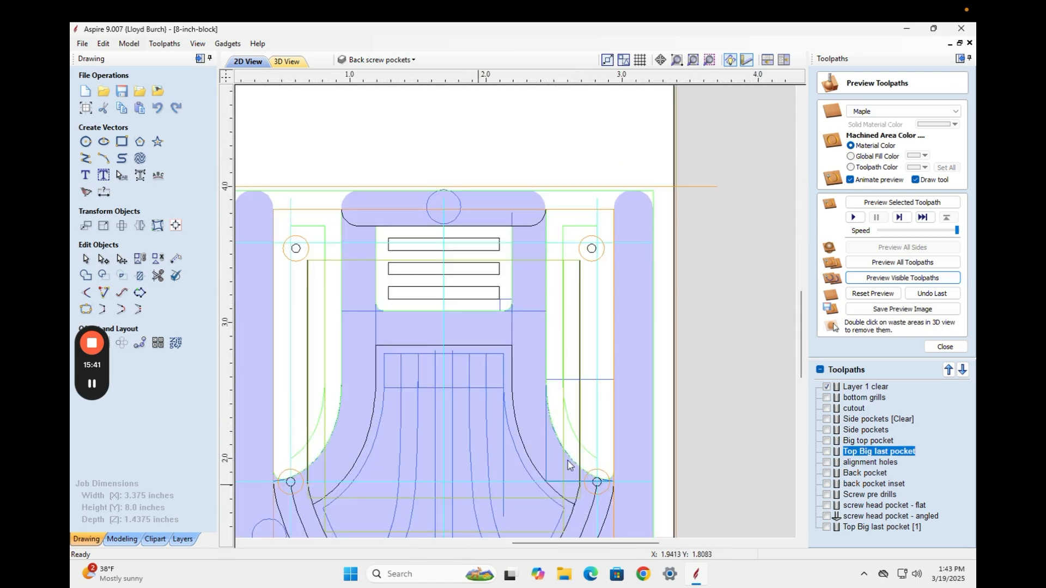
left_click_drag(800, 316, 801, 371)
double_click(863, 408)
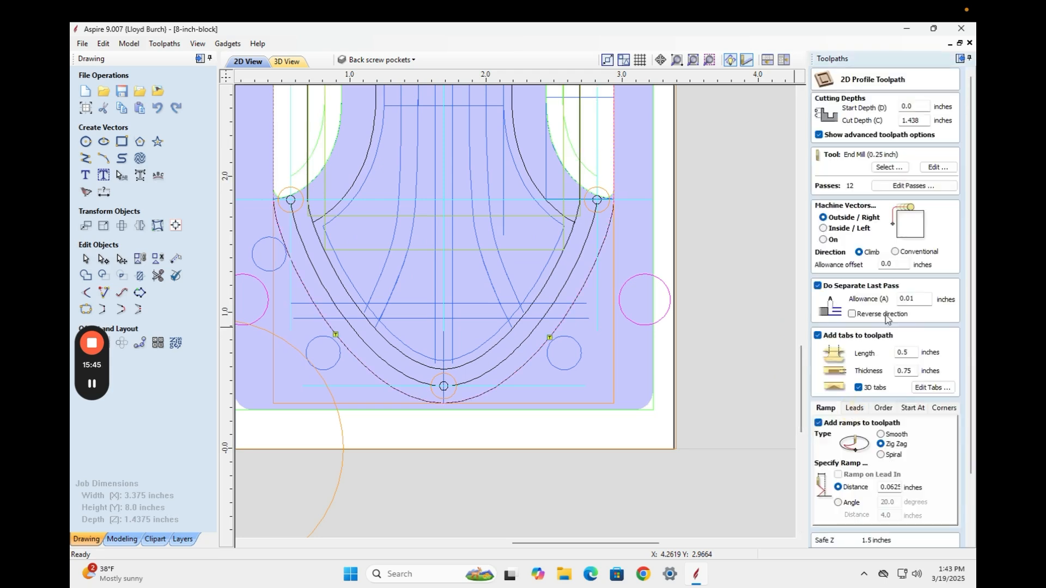
left_click(933, 387)
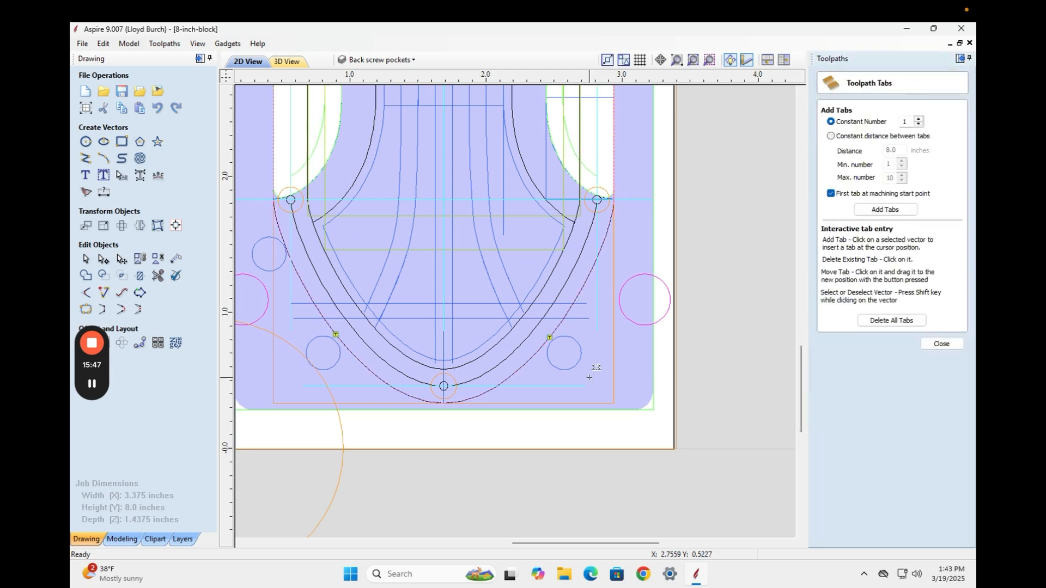
left_click(335, 334)
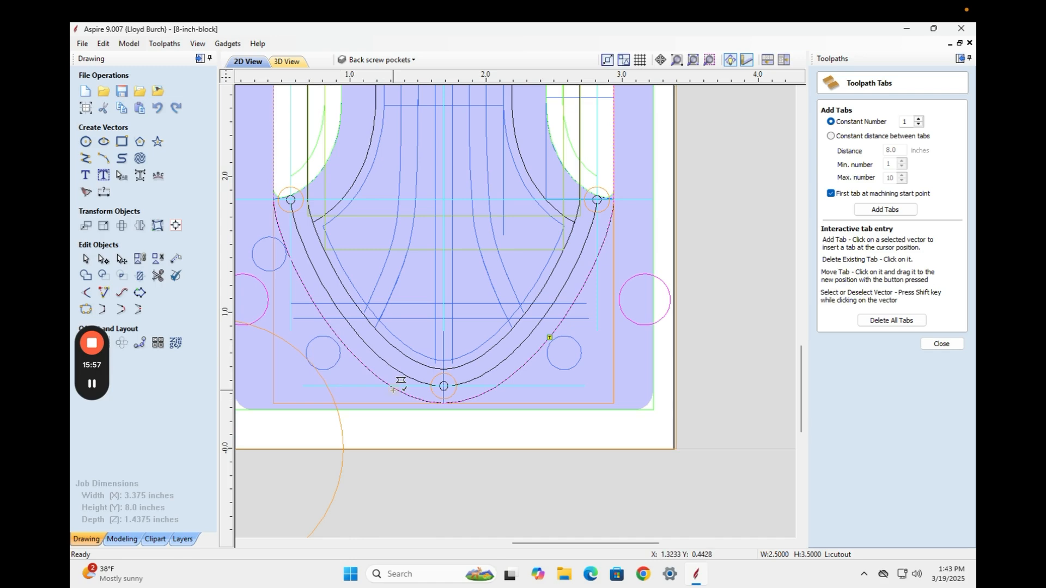
left_click(394, 388)
left_click(288, 250)
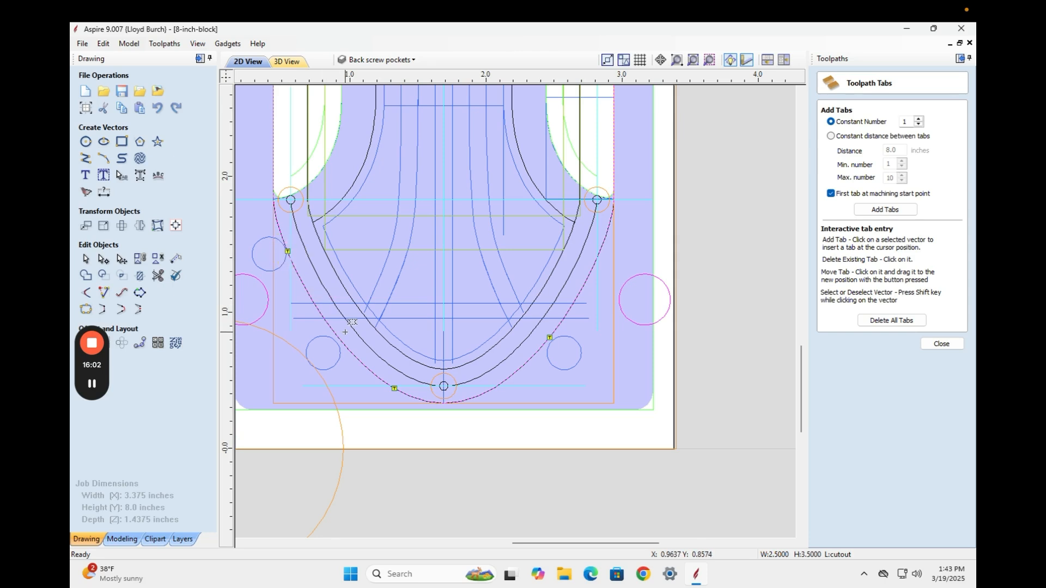
left_click(941, 345)
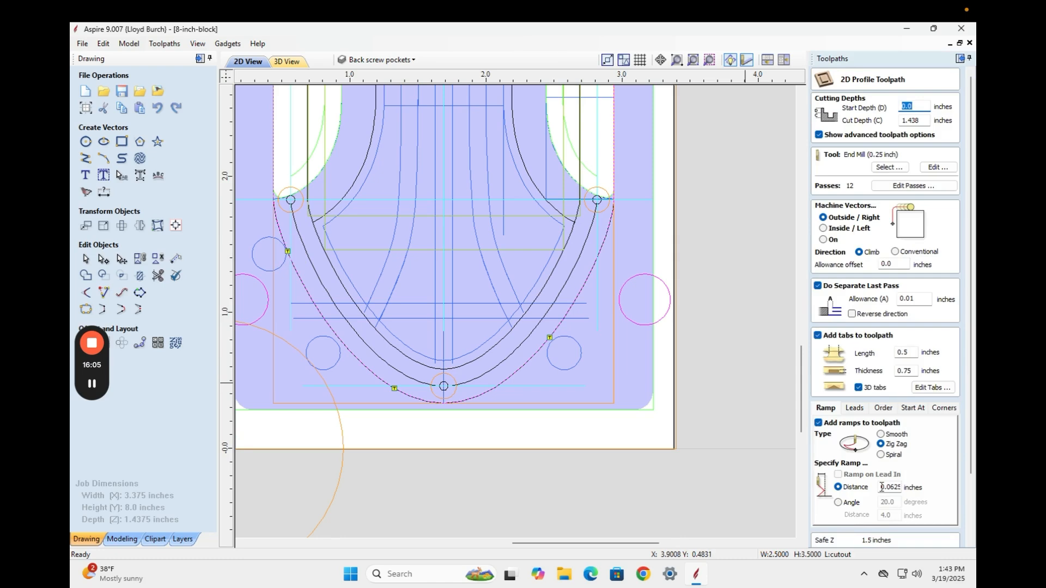
Recalculate the cutout toolpath with the new tabs, accepting the cut-through warning
scroll(882, 487, "down", 2)
left_click(832, 539)
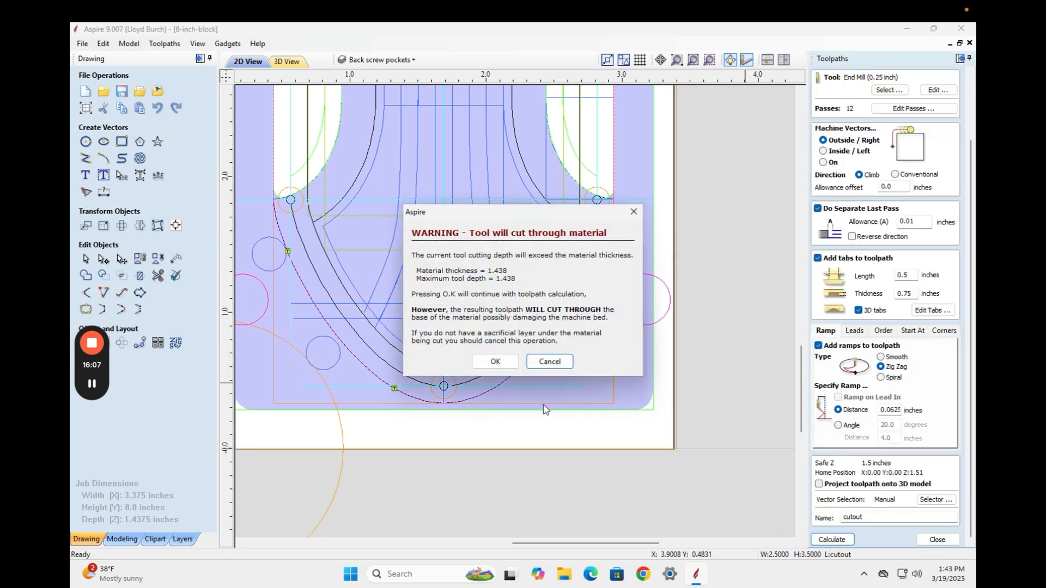
left_click(495, 362)
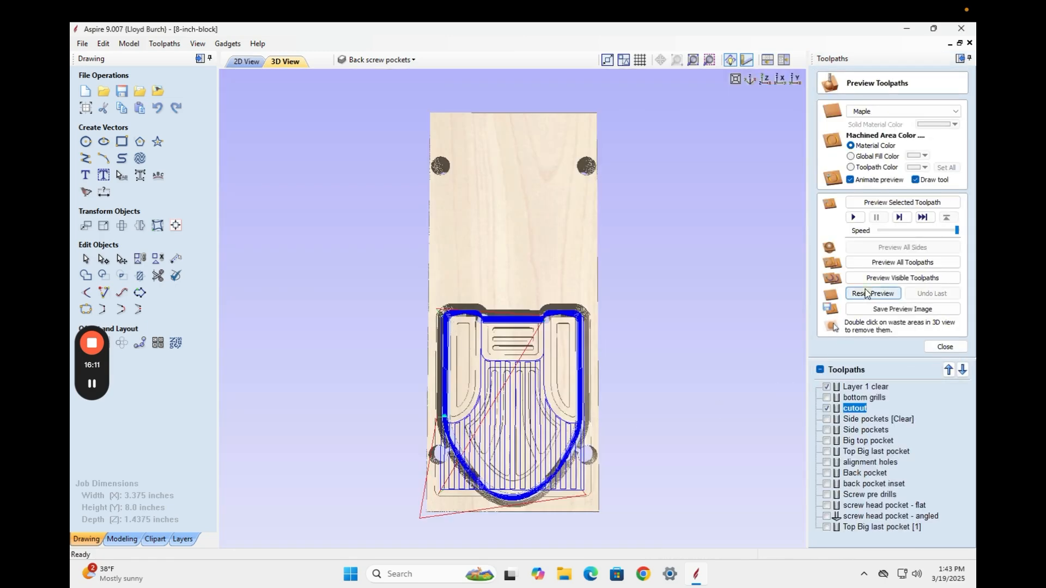
Reset the preview and show all toolpaths except Top Big last pocket [1], both screw head pockets, Screw pre drills, back pocket inset and Back pocket
left_click(872, 293)
left_click(821, 370)
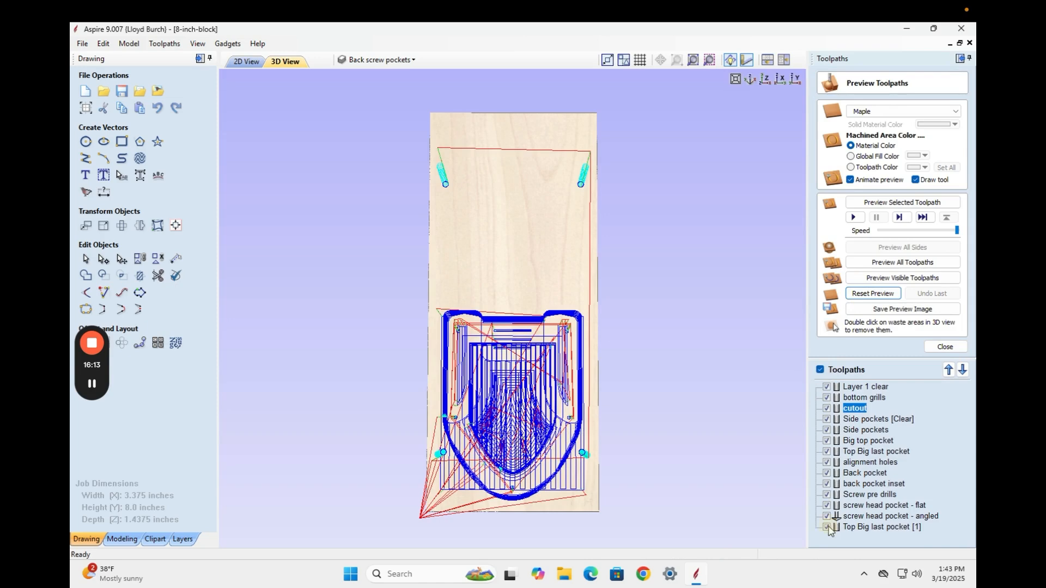
left_click(827, 527)
left_click(827, 516)
left_click(827, 506)
left_click(827, 495)
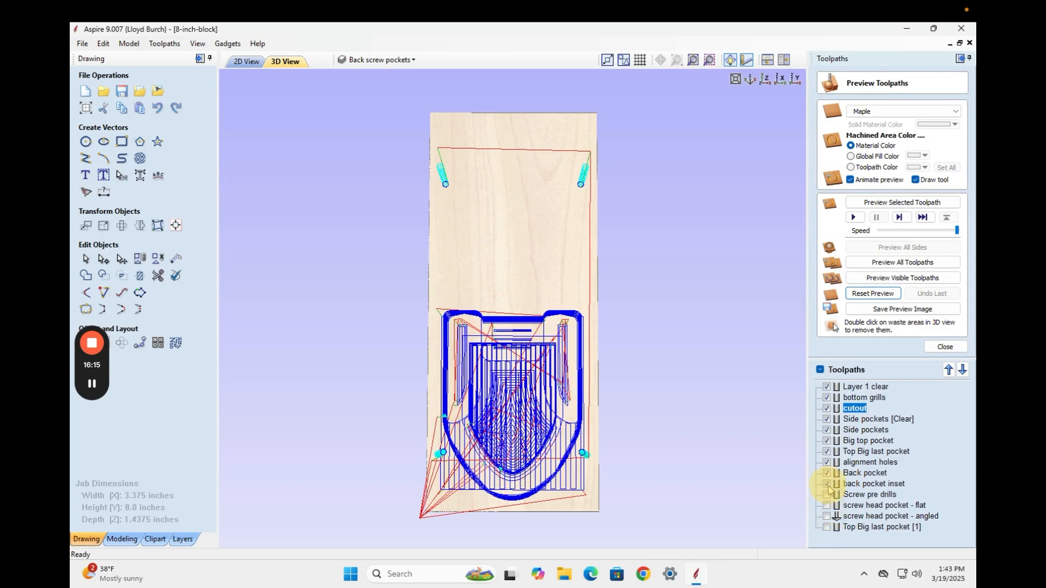
left_click(827, 484)
left_click(827, 473)
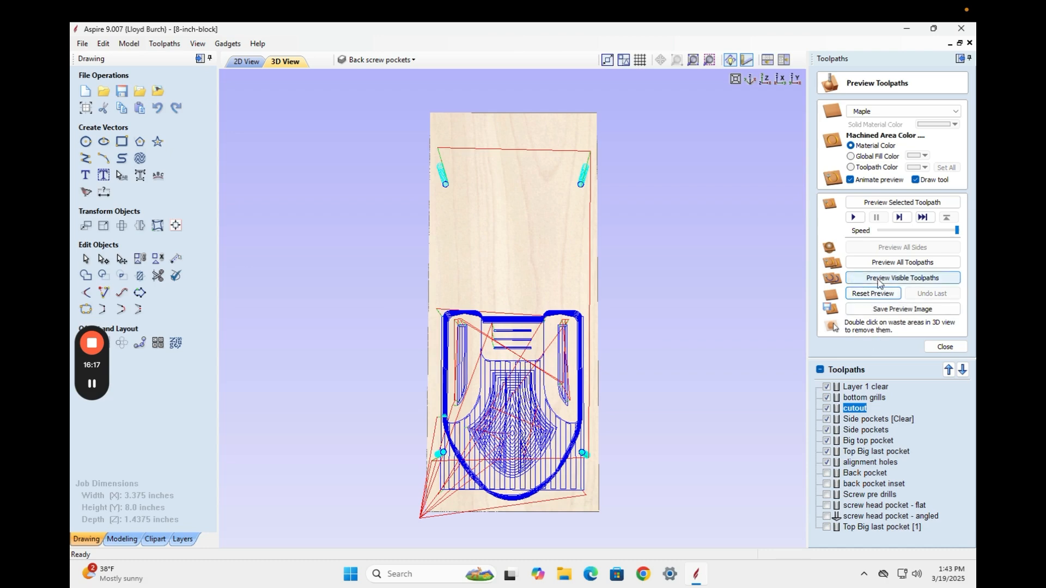
Simulate the visible toolpaths and inspect the result from several angles with the cutout toolpath shown
left_click(878, 280)
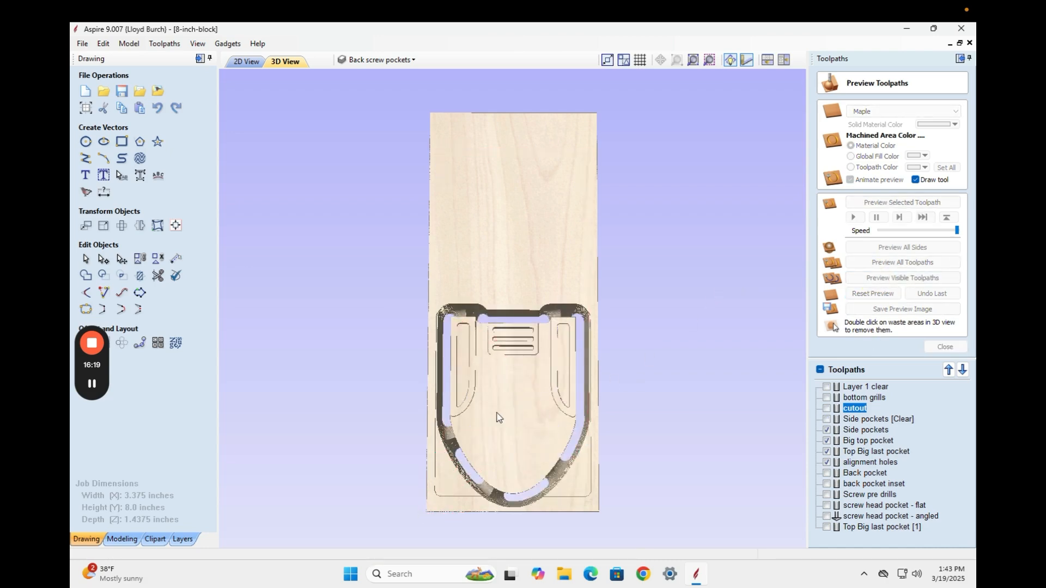
left_click_drag(461, 487, 581, 359)
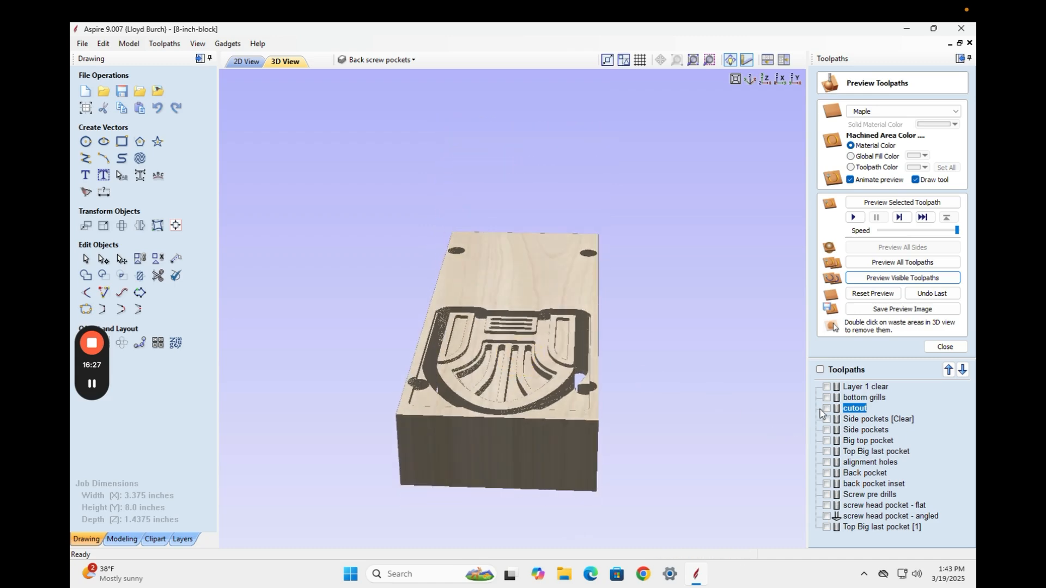
left_click(827, 408)
mouse_move(548, 436)
left_mouse_down()
mouse_move(550, 372)
mouse_move(491, 356)
mouse_move(460, 427)
mouse_move(472, 455)
mouse_move(497, 483)
mouse_move(558, 451)
mouse_move(561, 460)
mouse_move(485, 506)
left_mouse_up()
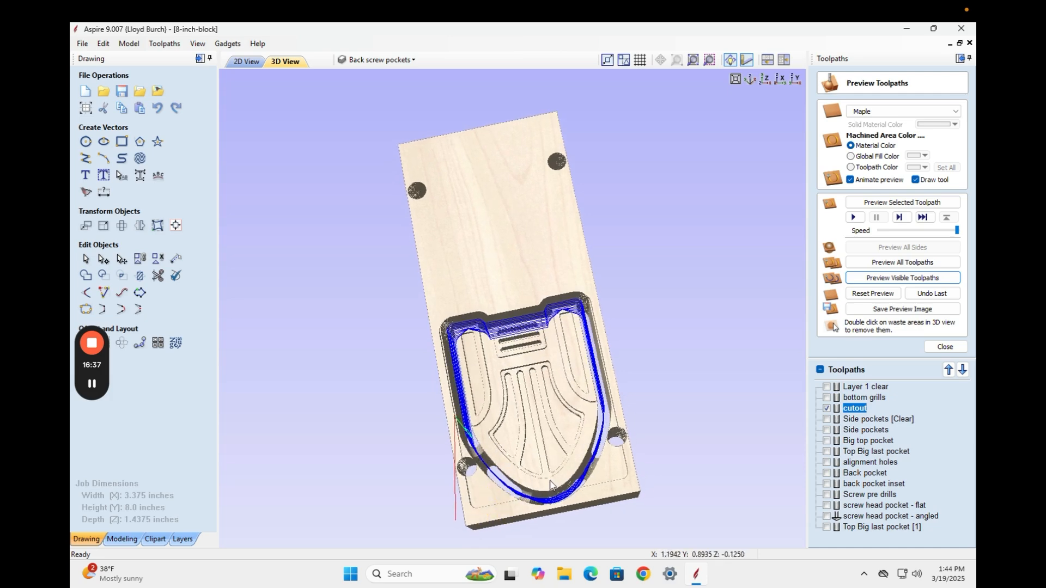
left_click_drag(493, 471, 534, 455)
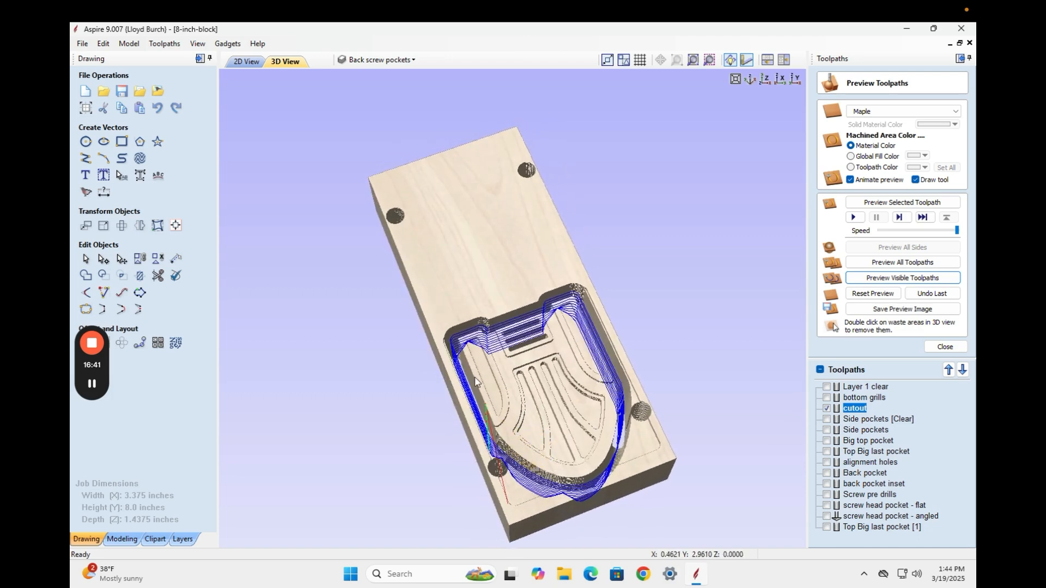
left_click_drag(511, 414, 486, 402)
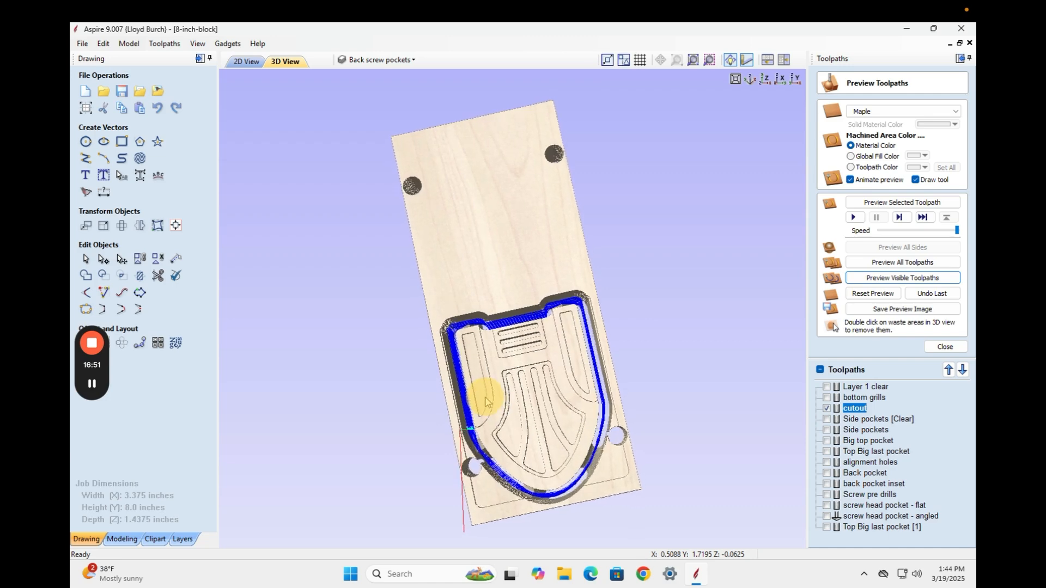
mouse_move(507, 473)
left_mouse_down()
mouse_move(493, 431)
mouse_move(482, 442)
mouse_move(502, 459)
left_mouse_up()
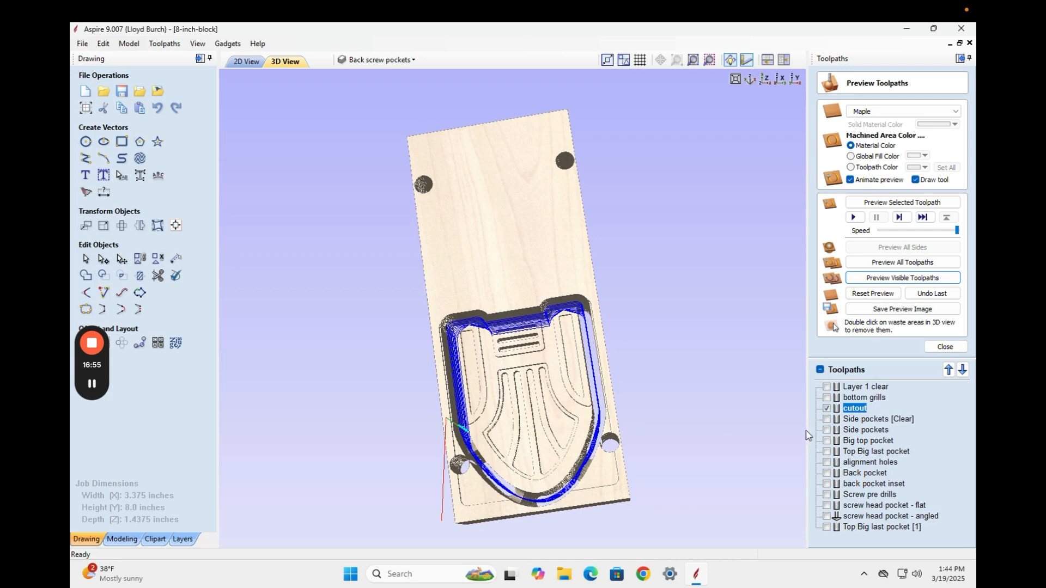
Review the cutout toolpath's separate last pass allowance and remaining settings against the preview, then close it without recalculating
double_click(861, 410)
double_click(907, 299)
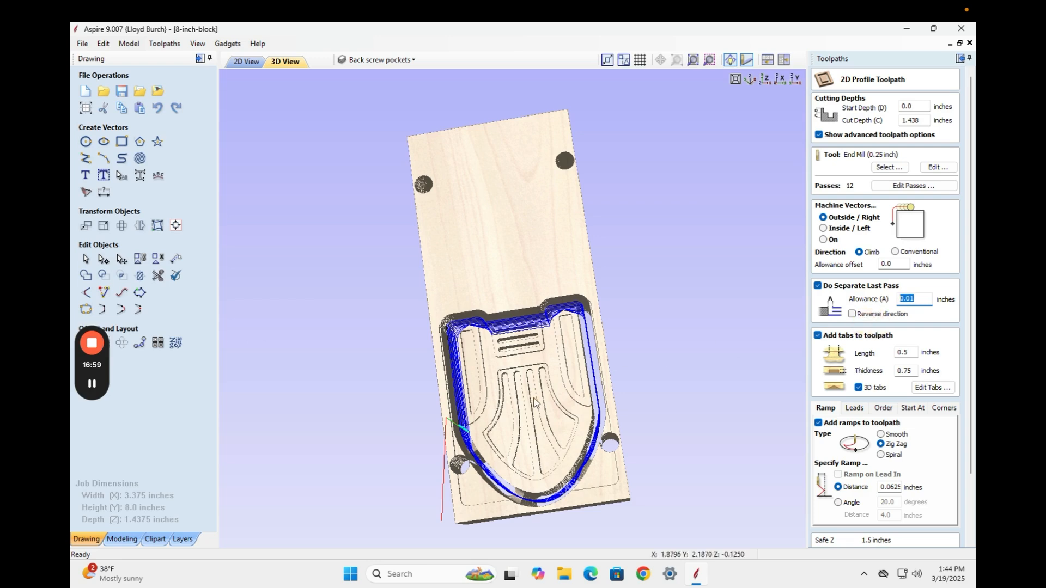
left_click_drag(528, 381, 463, 493)
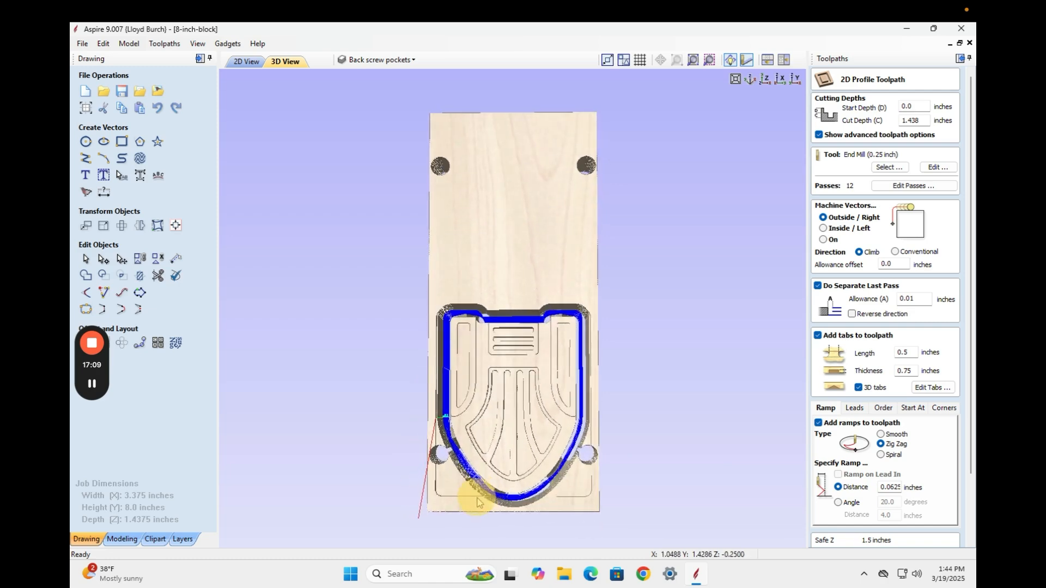
scroll(972, 416, "down", 3)
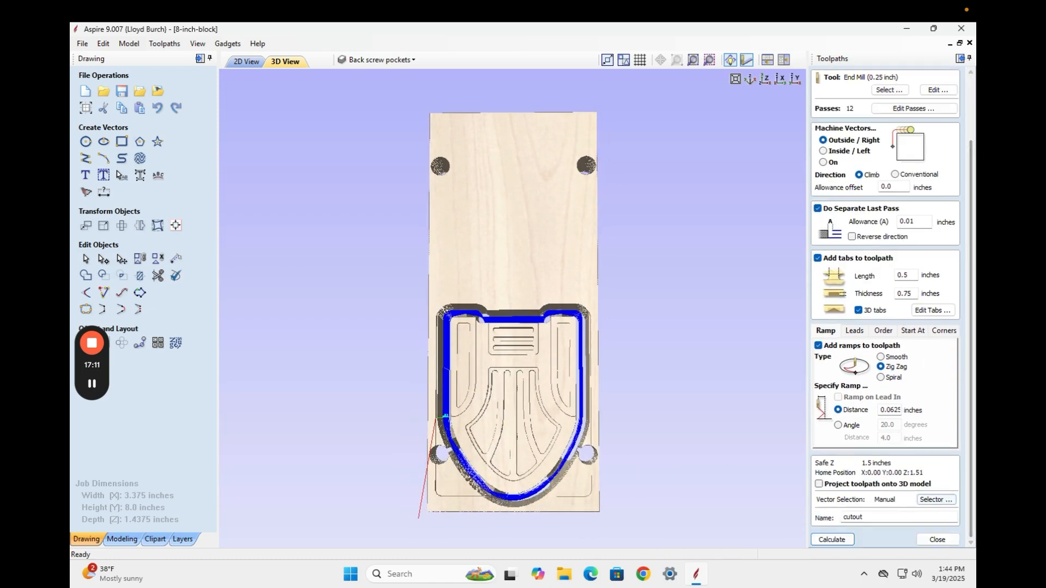
left_click(943, 540)
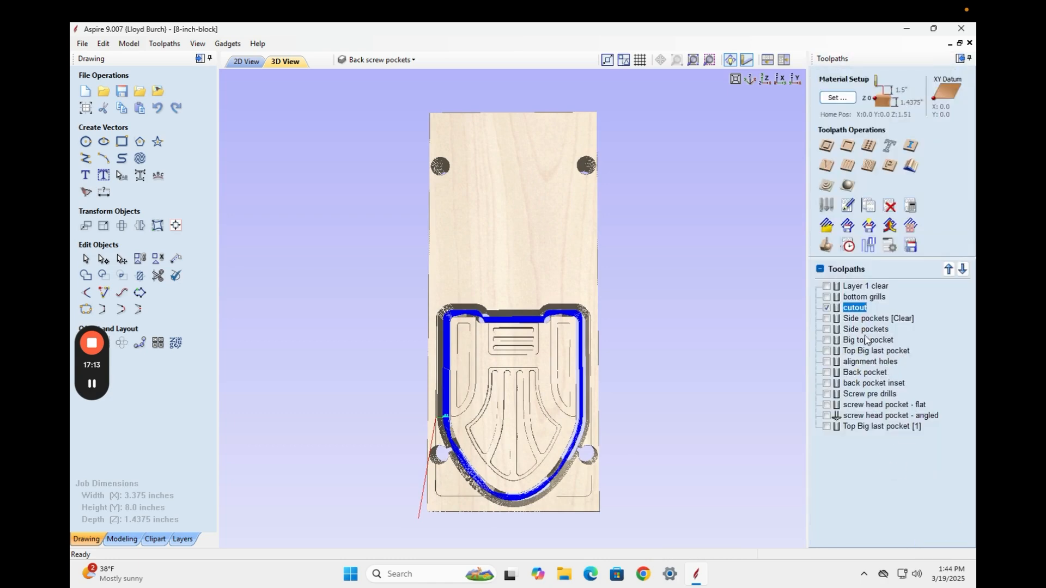
Open the alignment holes toolpath's settings and check the material thickness in the job setup
double_click(853, 363)
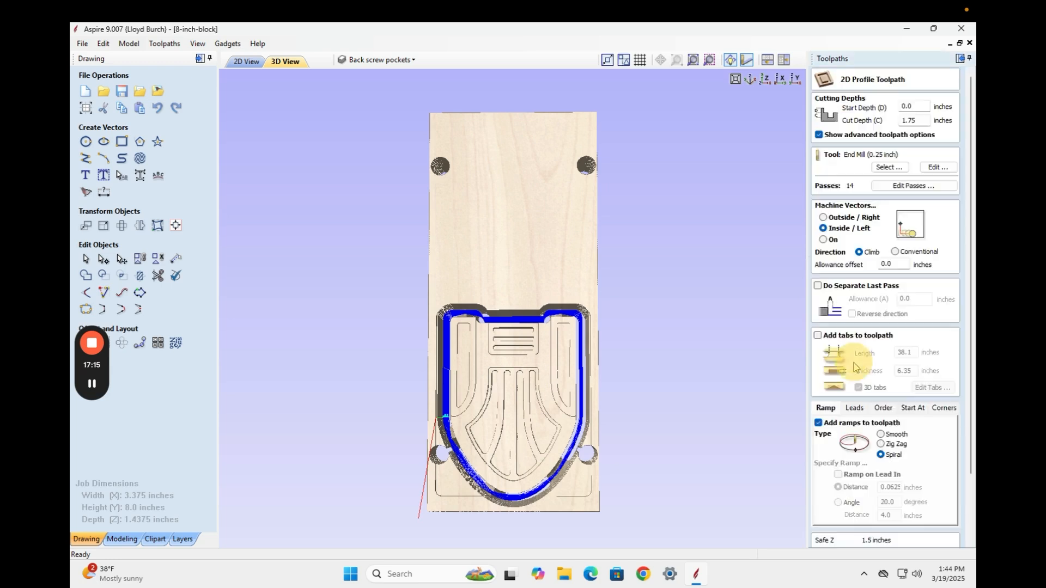
double_click(920, 120)
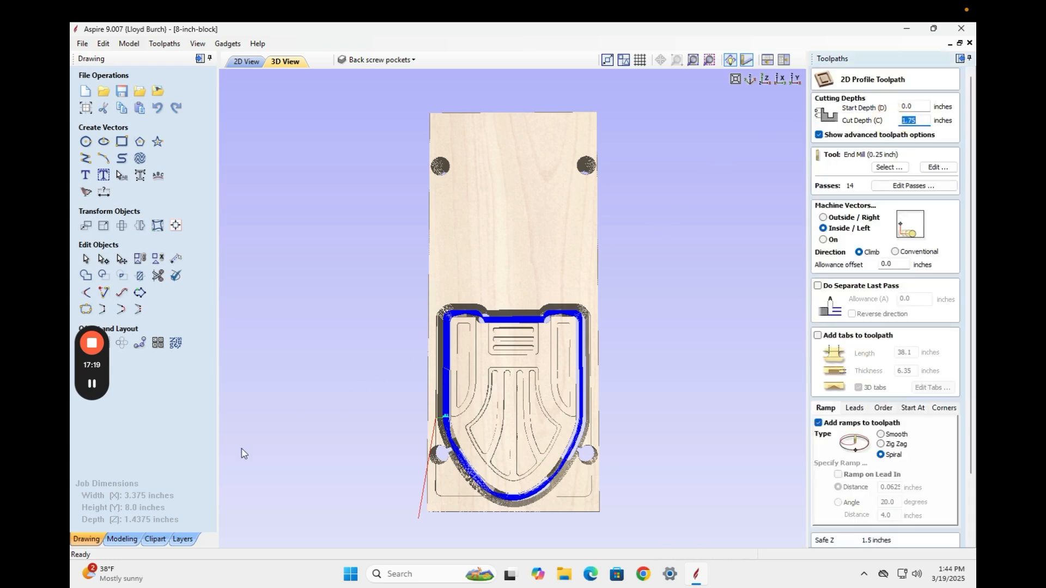
left_click(121, 91)
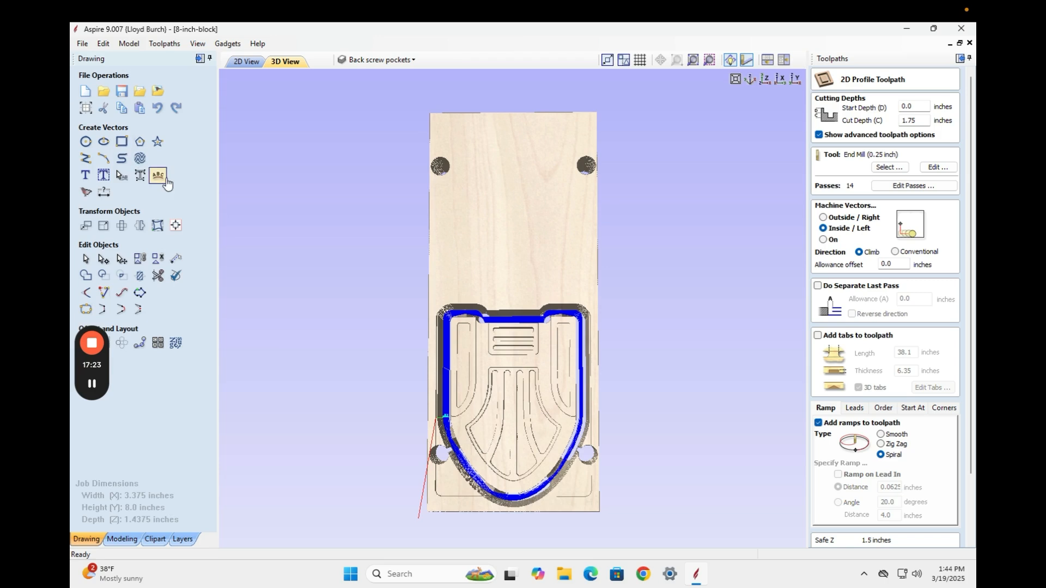
left_click(89, 109)
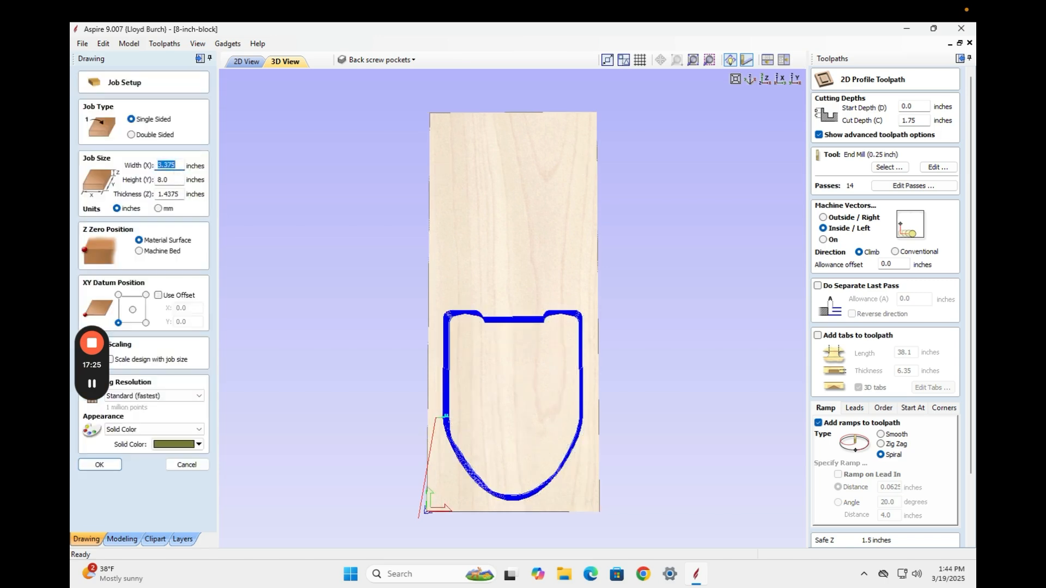
left_click(169, 194)
Try to recalculate the alignment holes toolpath with a cut depth of 1.4375+.5 inches
left_click(919, 119)
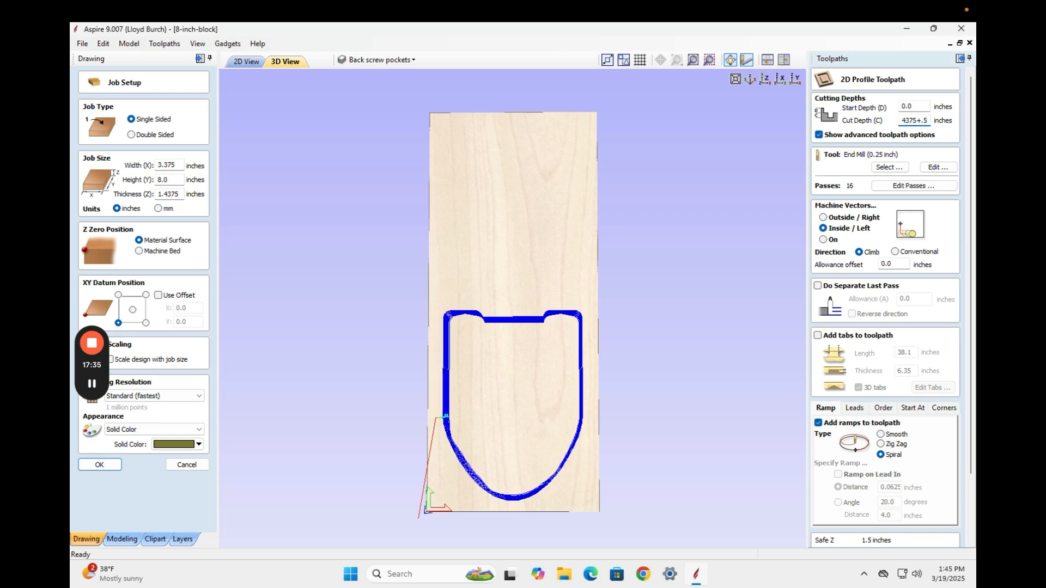
scroll(905, 438, "down", 3)
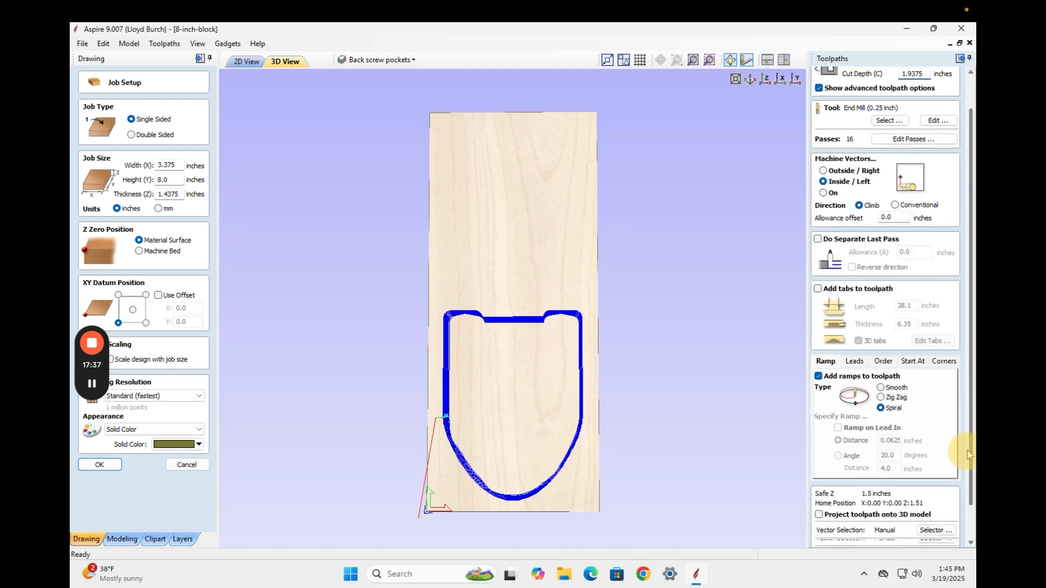
left_click(841, 539)
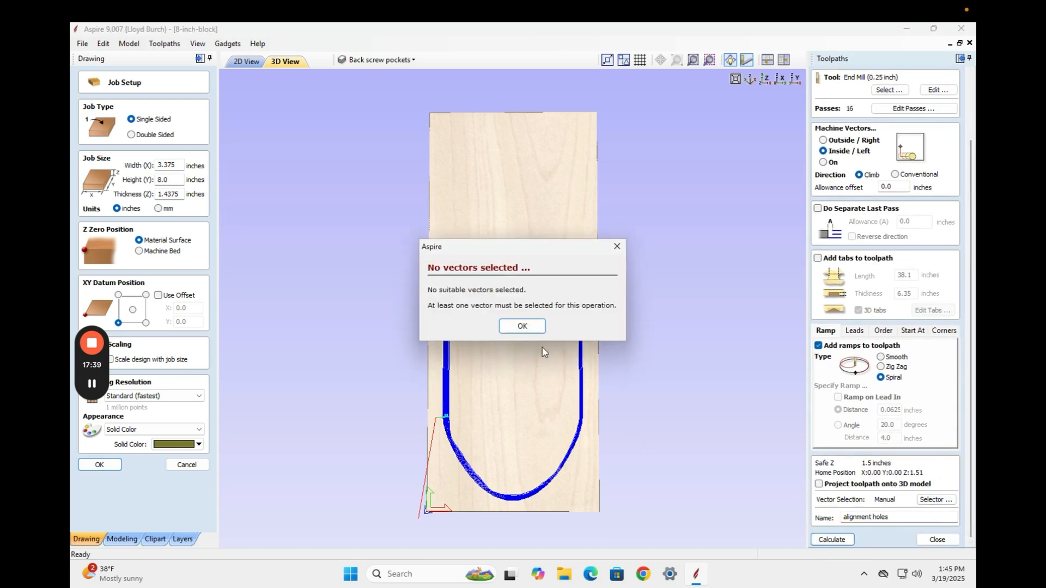
left_click(522, 327)
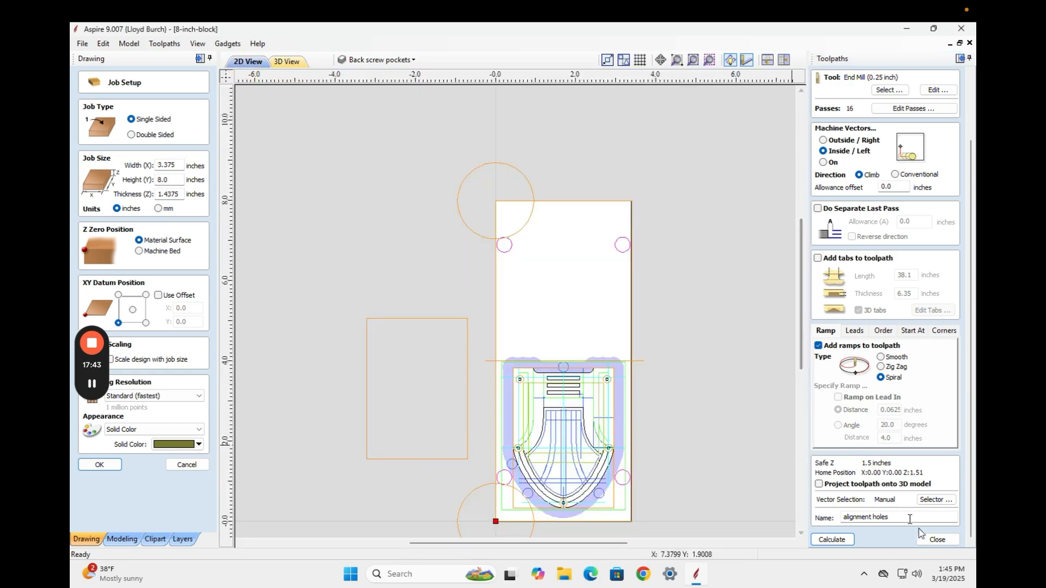
left_click(937, 540)
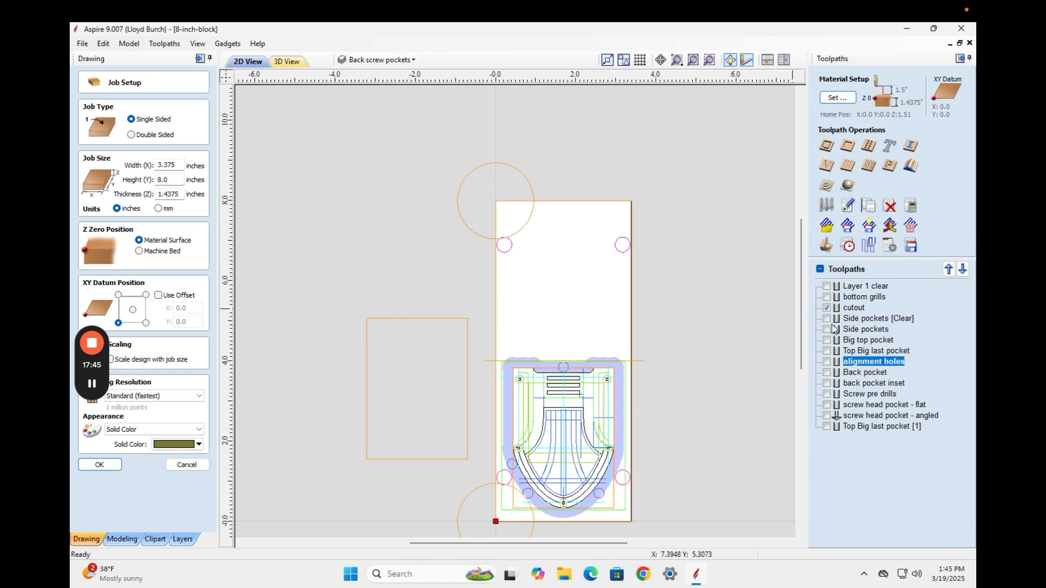
Set the alignment holes toolpath's cut depth to 1.9375 inches and recalculate it, accepting the cut-through warning
double_click(865, 363)
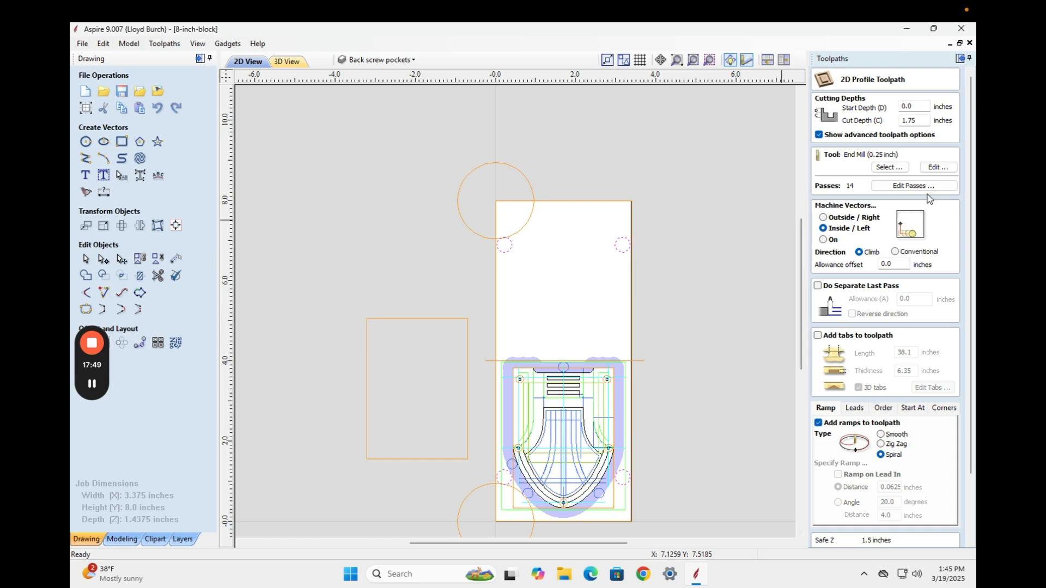
double_click(911, 120)
scroll(896, 163, "down", 3)
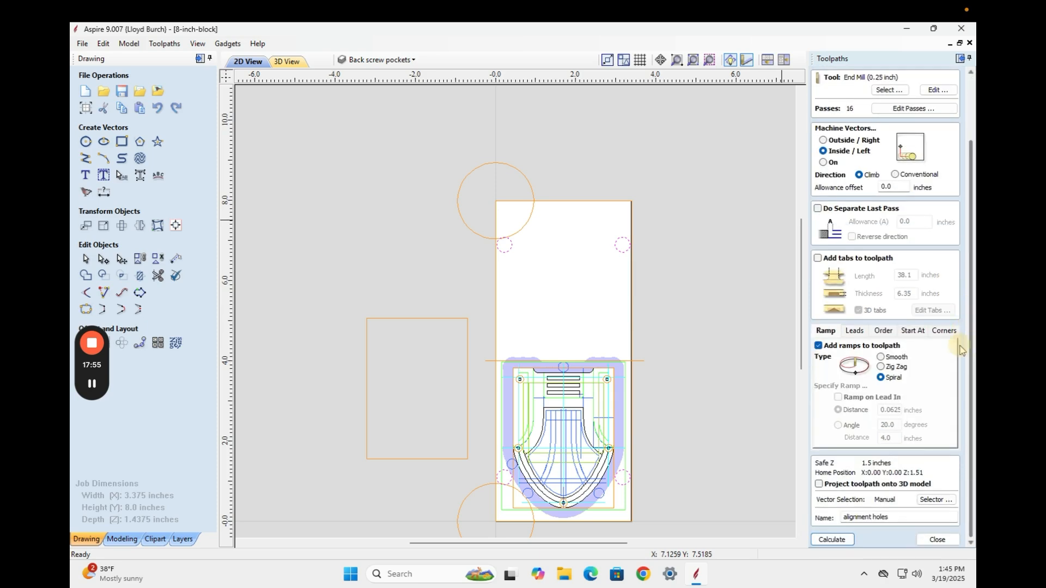
left_click(831, 539)
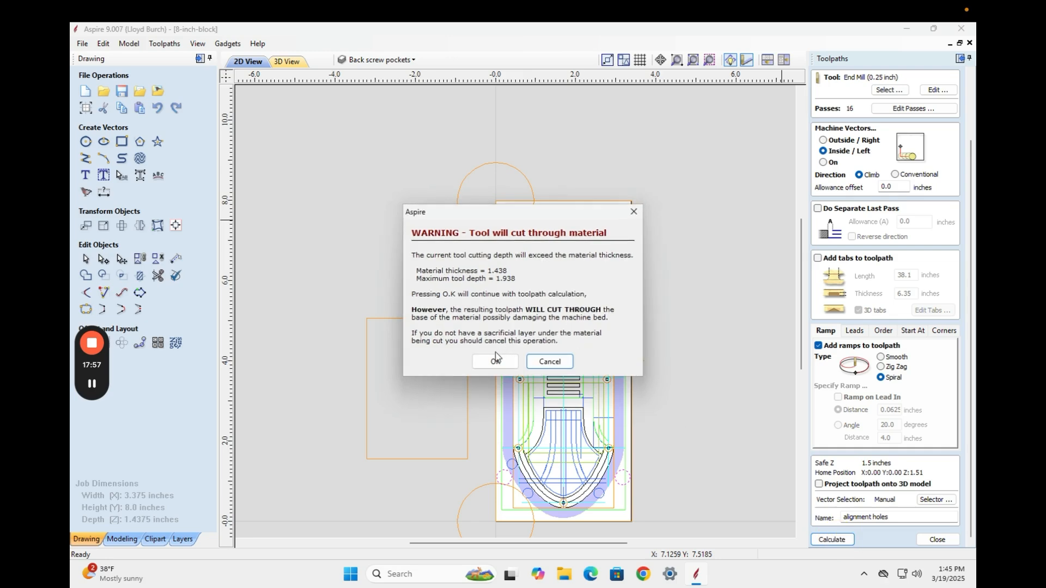
left_click(495, 361)
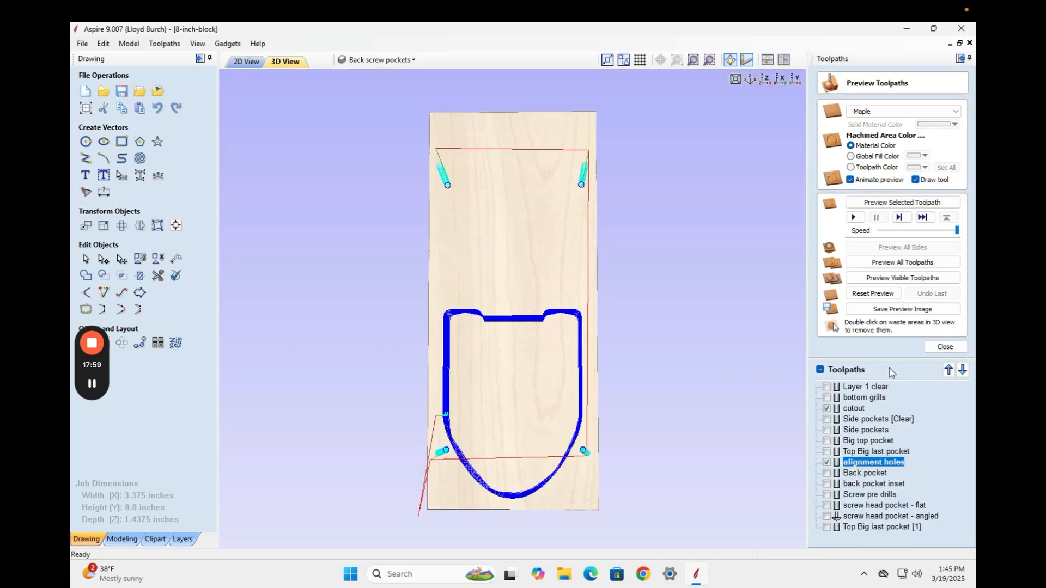
Simulate all toolpaths except Top Big last pocket [1], both screw head pockets, Screw pre drills, back pocket inset and Back pocket
left_click(820, 369)
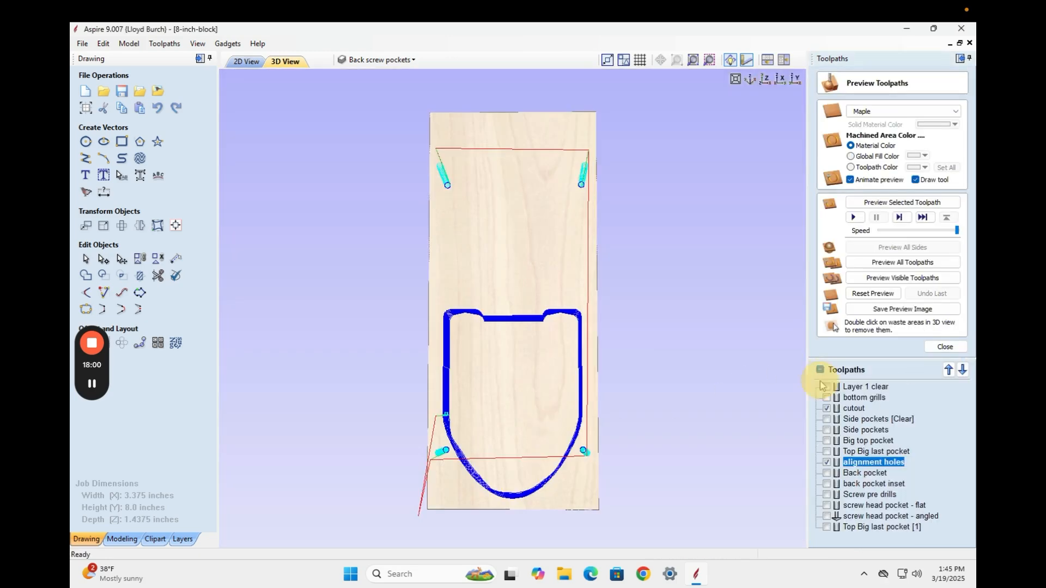
left_click(827, 526)
left_click(827, 516)
left_click(827, 505)
left_click(827, 494)
left_click(827, 484)
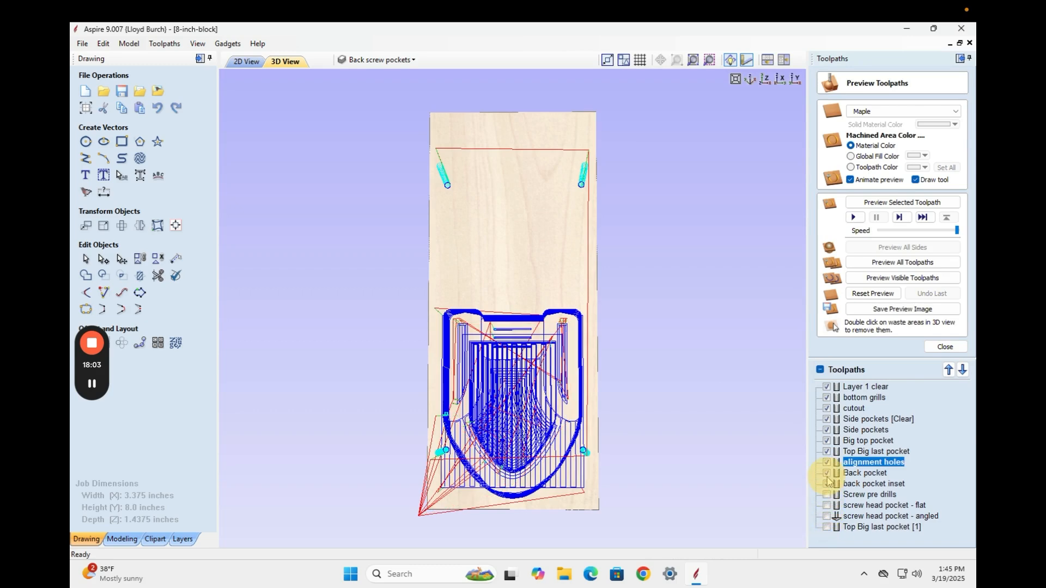
left_click(827, 473)
left_click(827, 473)
left_click(827, 473)
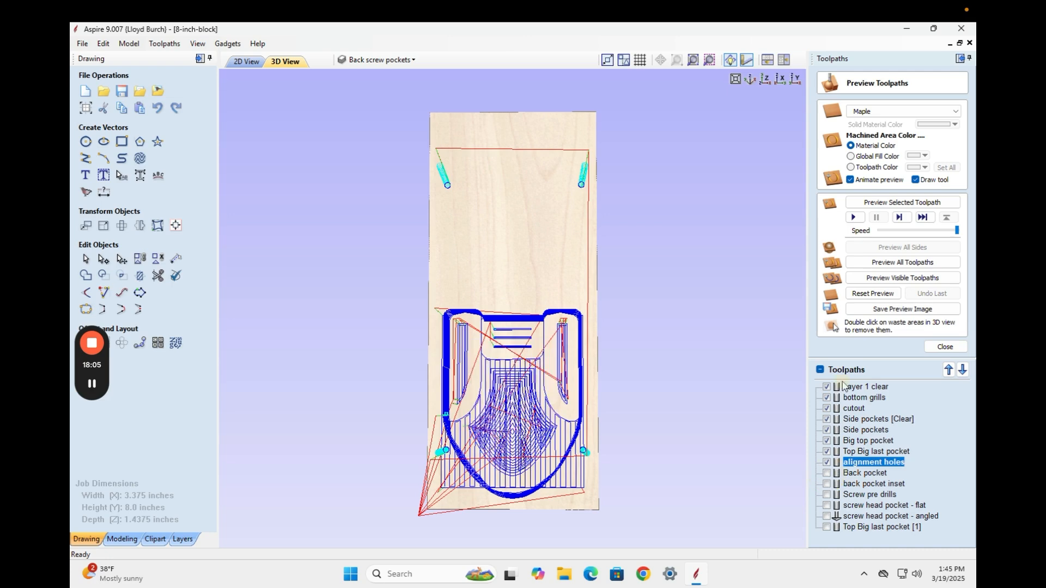
left_click(900, 278)
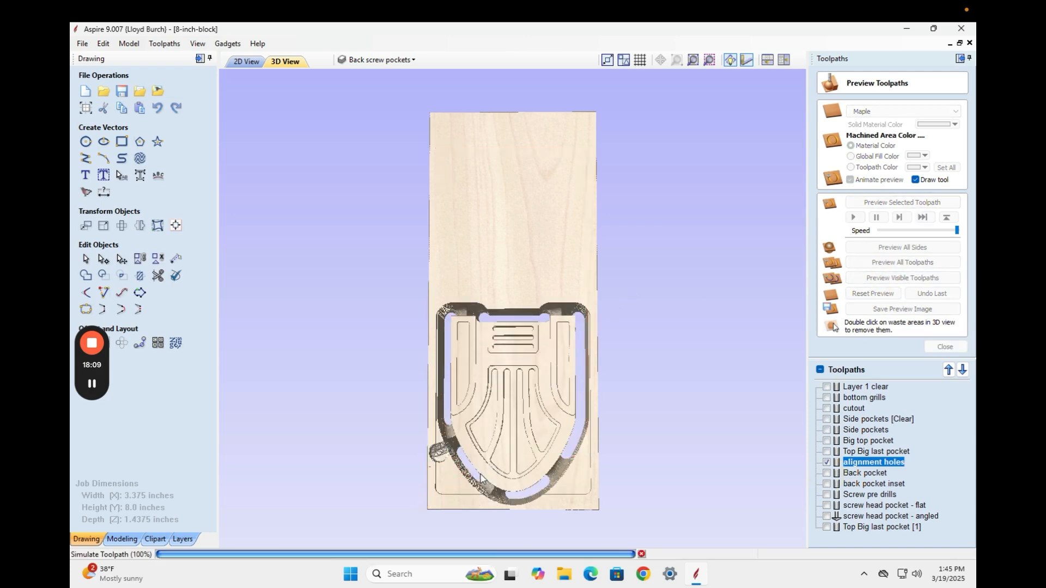
mouse_move(468, 481)
left_mouse_down()
mouse_move(466, 436)
mouse_move(479, 430)
mouse_move(444, 447)
mouse_move(438, 483)
mouse_move(443, 428)
mouse_move(514, 421)
mouse_move(450, 473)
mouse_move(444, 463)
mouse_move(502, 474)
mouse_move(489, 481)
left_mouse_up()
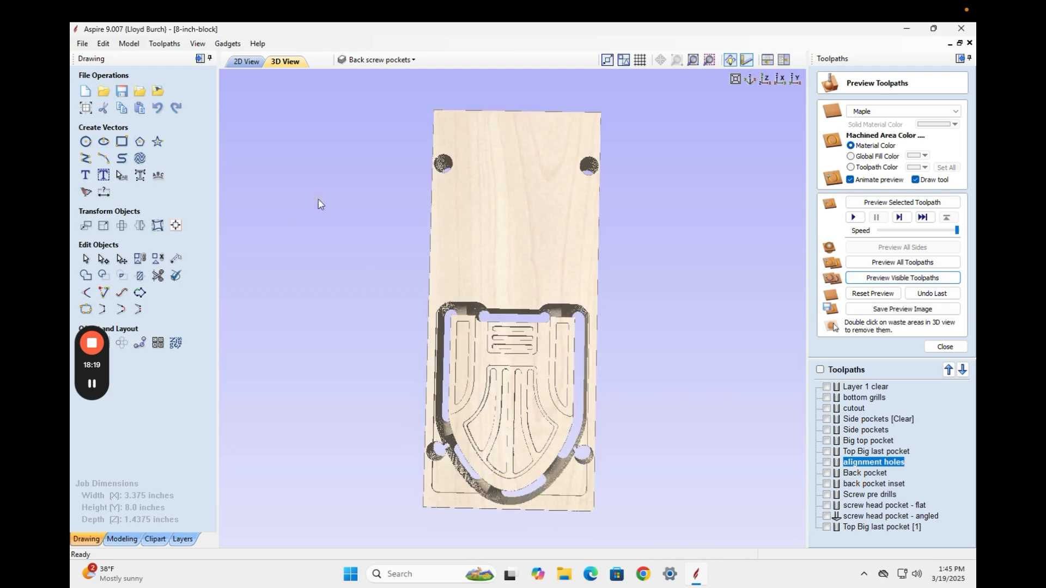
Rotate a copy of the design's vectors 180 degrees, leaving out the alignment holes, large corner circles, midline and block outline
left_click(246, 62)
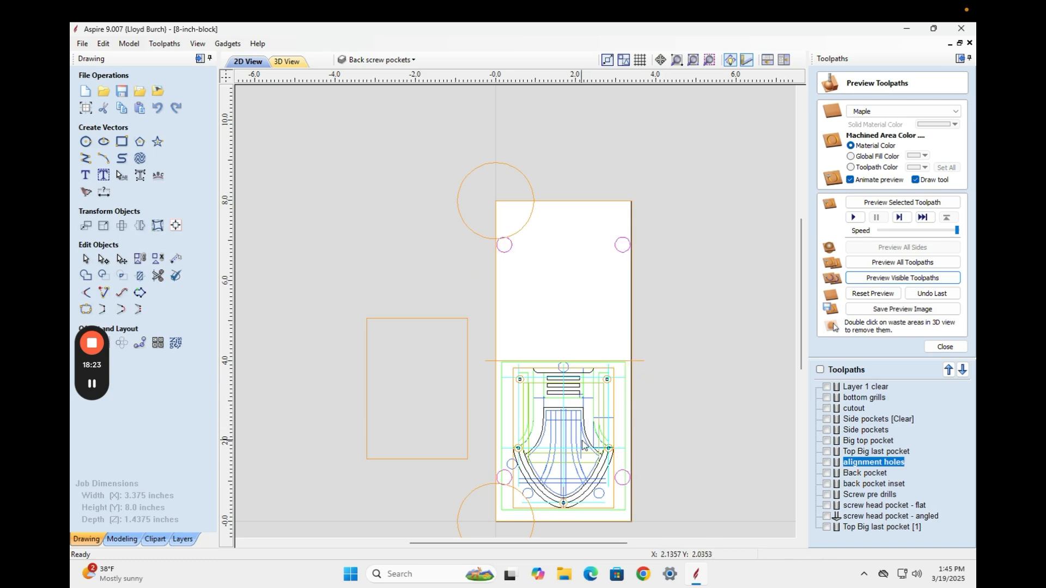
left_click_drag(801, 316, 802, 347)
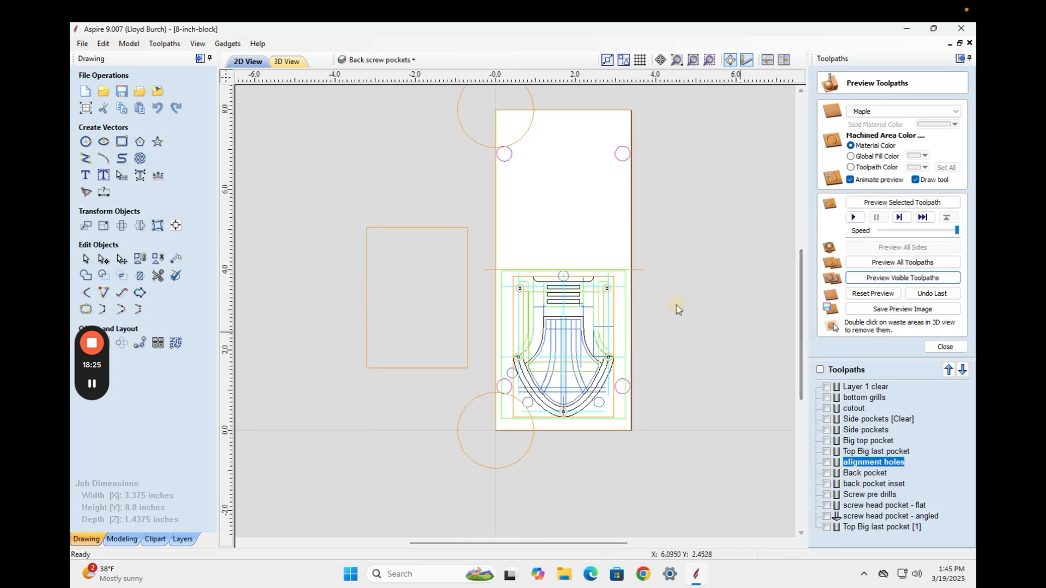
left_click(626, 394)
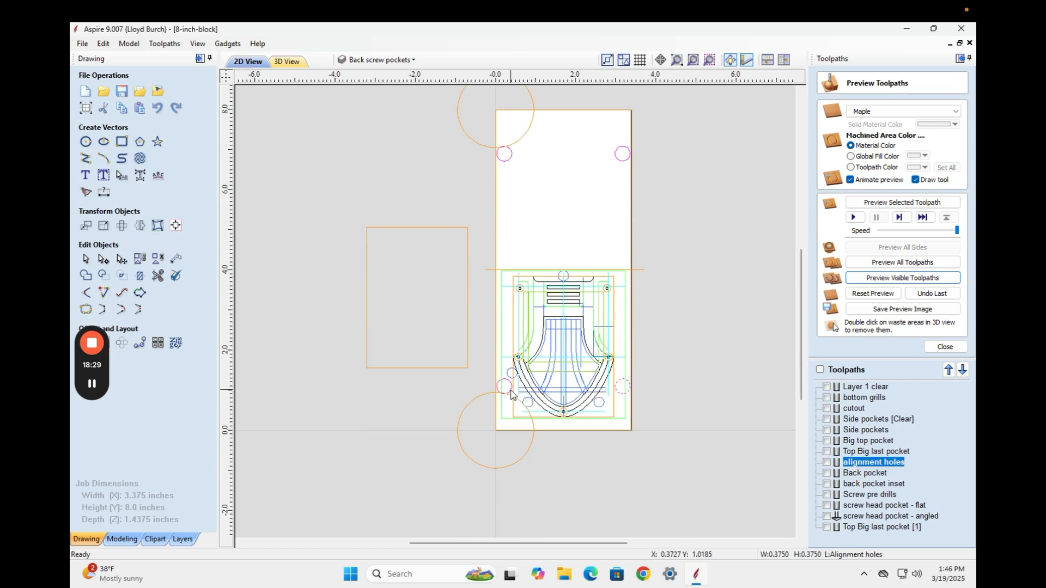
left_click(506, 394, "shift")
left_click(531, 438, "shift")
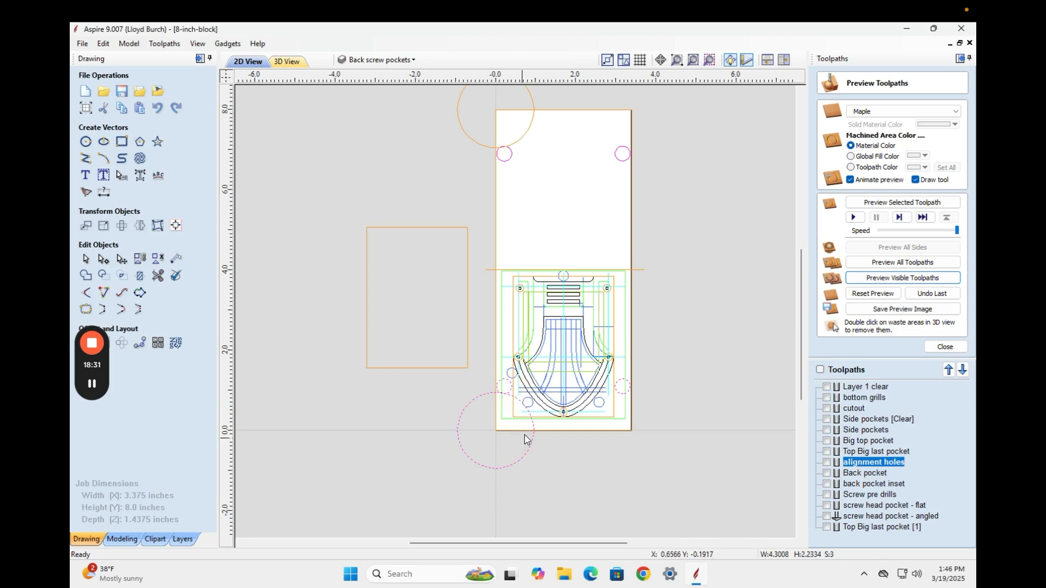
left_click(494, 270, "shift")
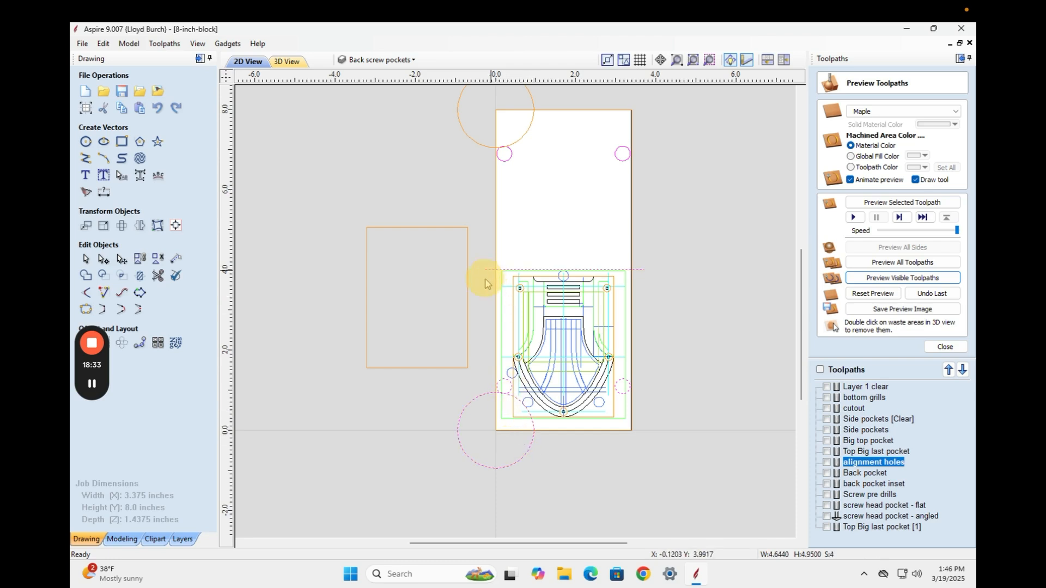
left_click(496, 253, "shift")
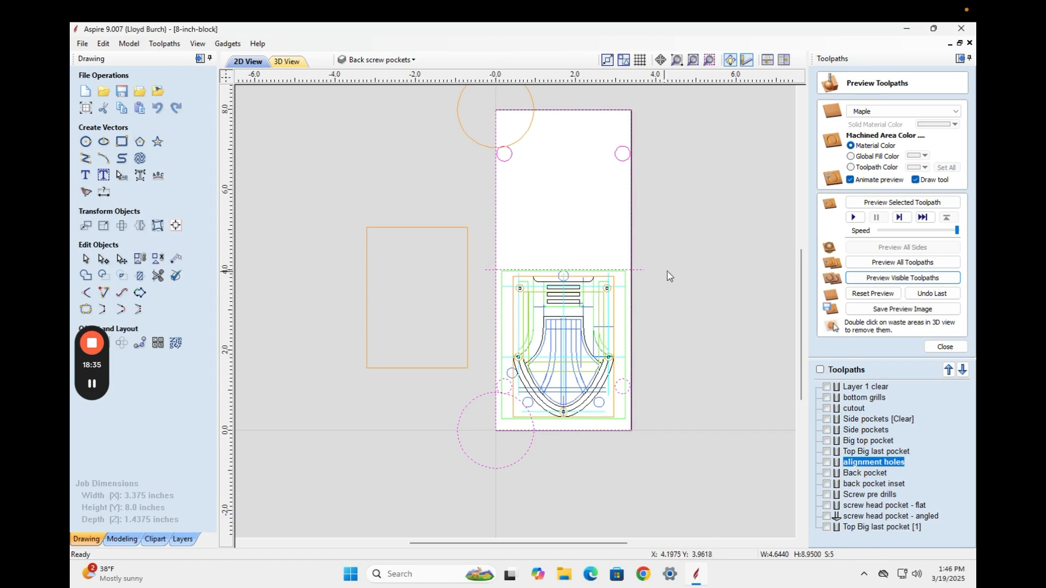
left_click_drag(627, 286, 481, 440)
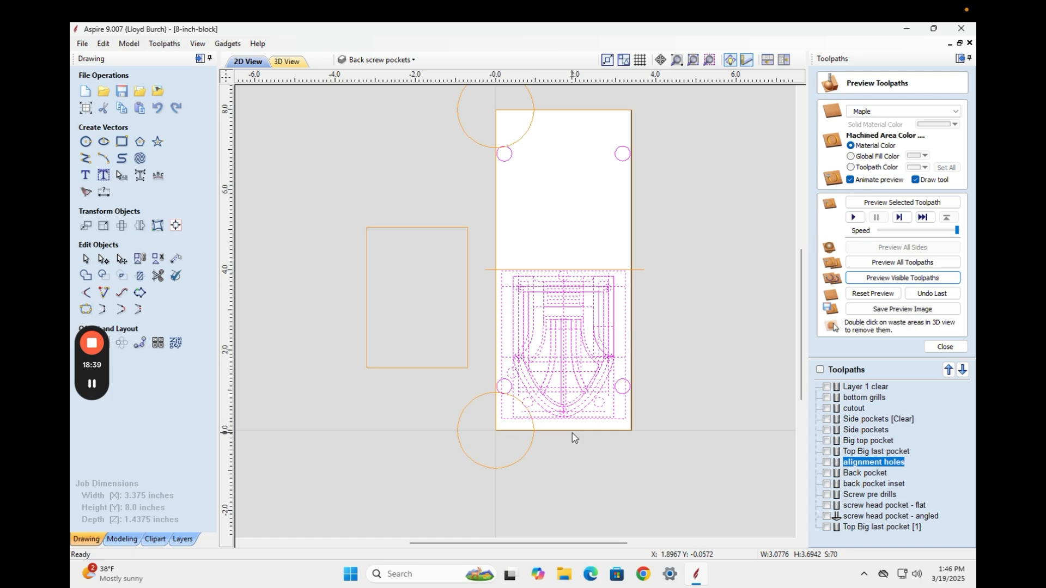
right_click(611, 289)
left_click(681, 403)
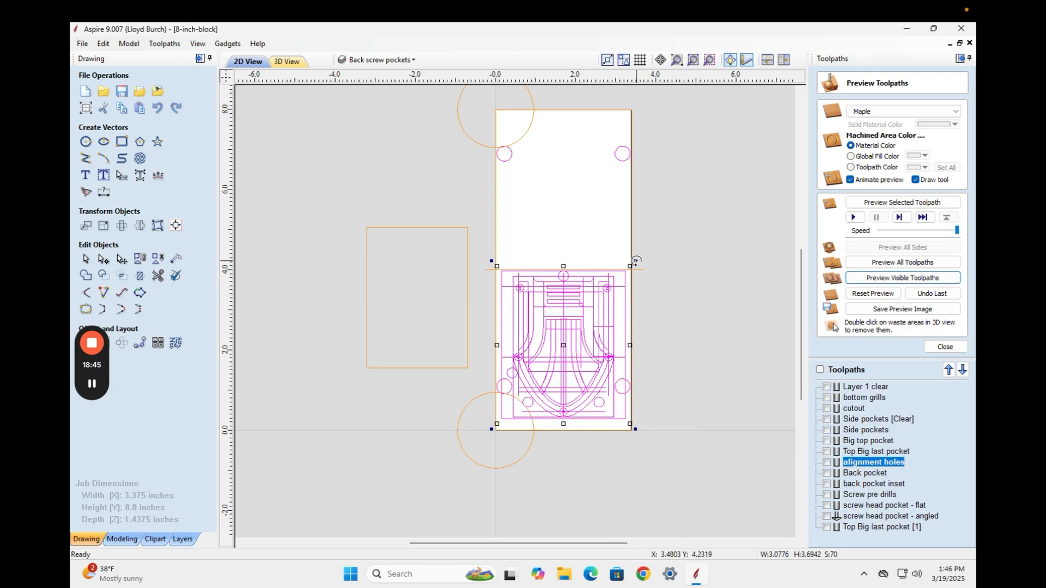
left_click_drag(636, 261, 498, 415)
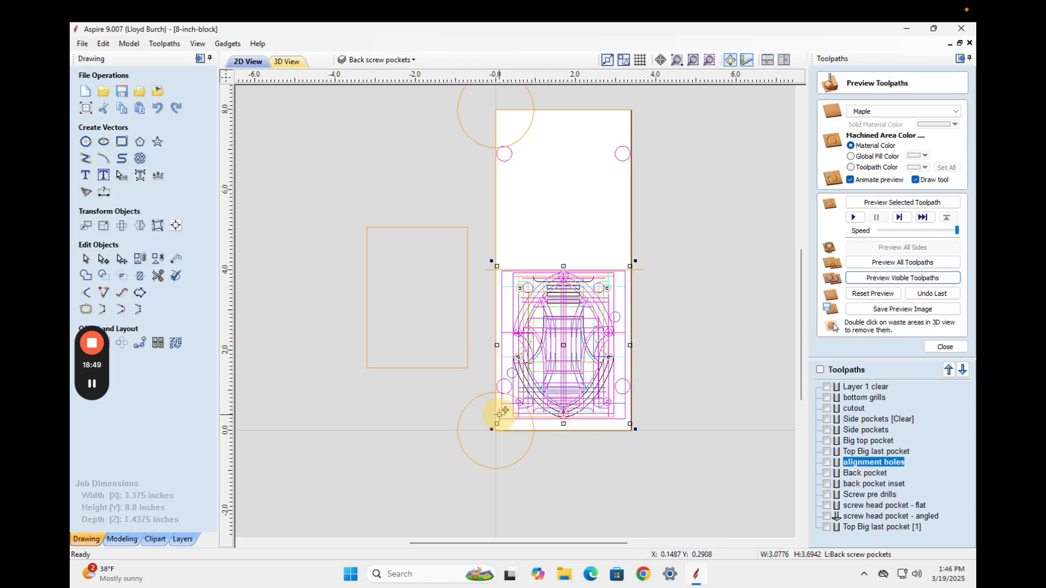
Move the rotated copy up into the empty upper half of the block, close to the midline
key("Up")
key("Up")
key("Up")
key("Up")
key("Up")
key("Up")
key("Up")
key("Up")
key("Up")
key("Up")
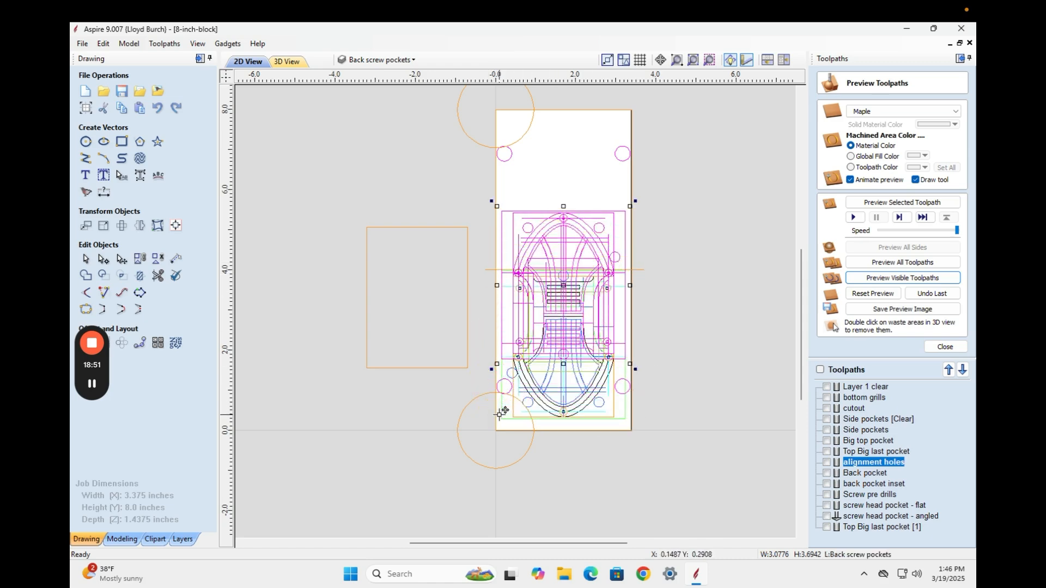
key("Up")
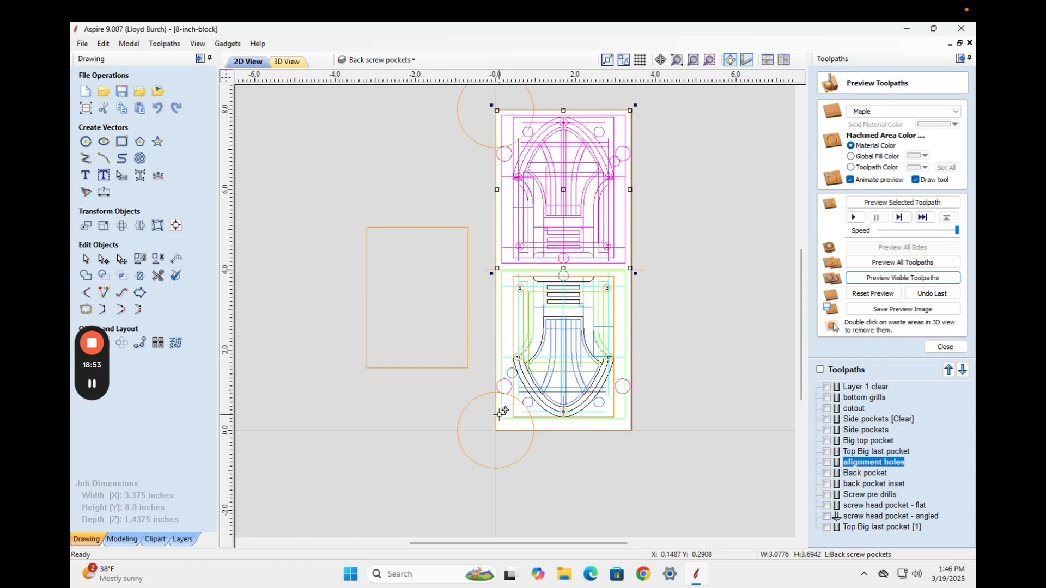
key("Down")
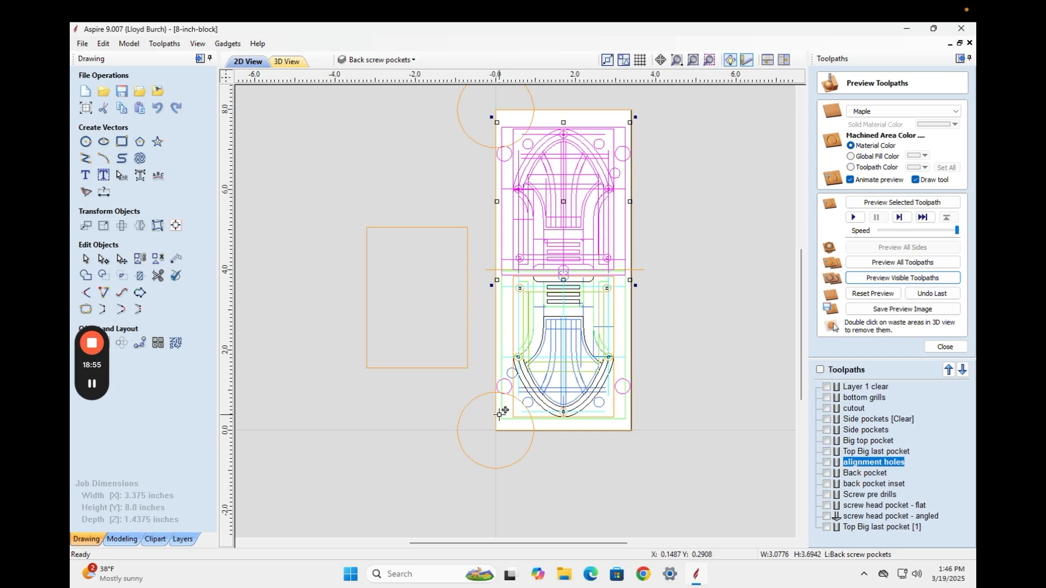
key("Up")
key("Up")
key("Up")
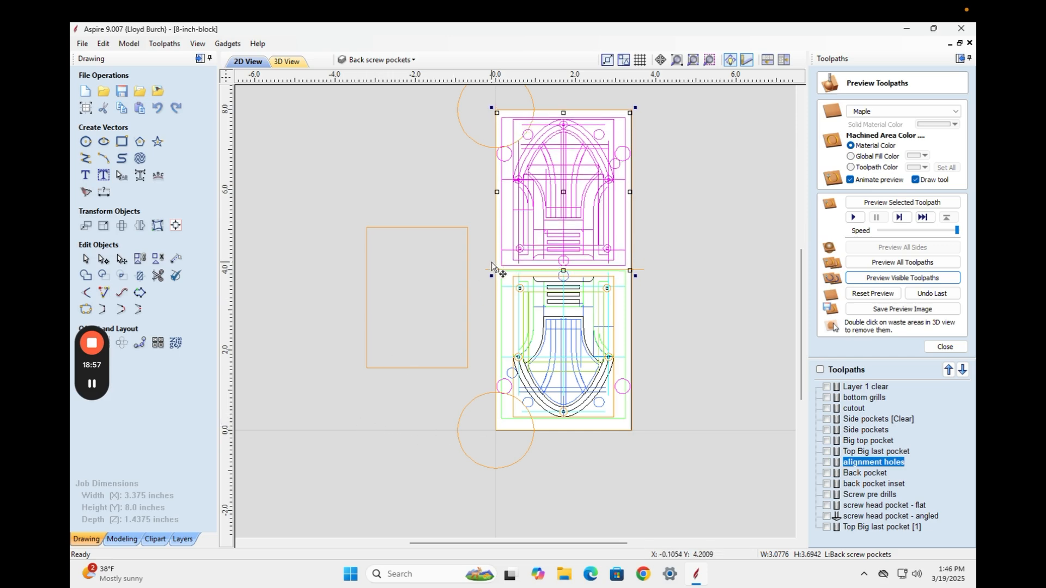
Nudge the rotated copy down to fine-tune its gap from the 4-inch midline, and delete the copy
scroll(510, 267, "up", 2)
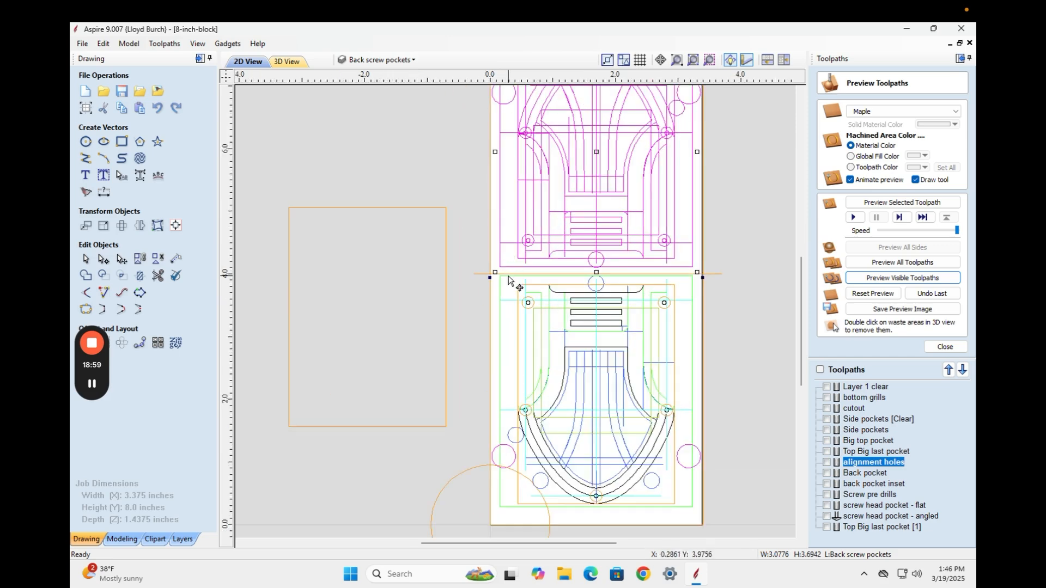
scroll(509, 276, "up", 3)
key("Down")
key("Down")
key("Down")
key("Down")
key("Down")
key("Down")
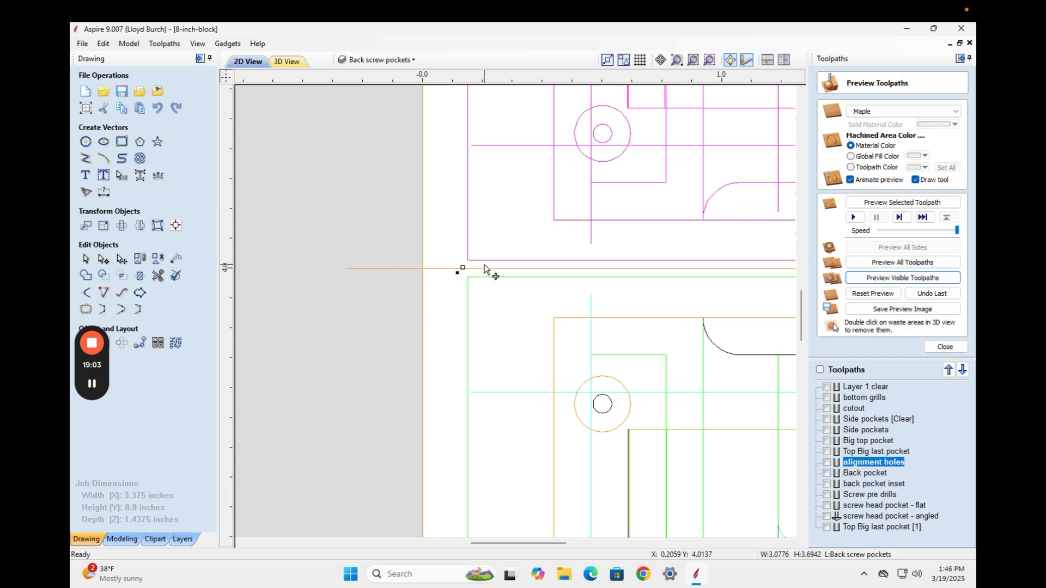
scroll(485, 265, "up", 2)
scroll(484, 268, "down", 6)
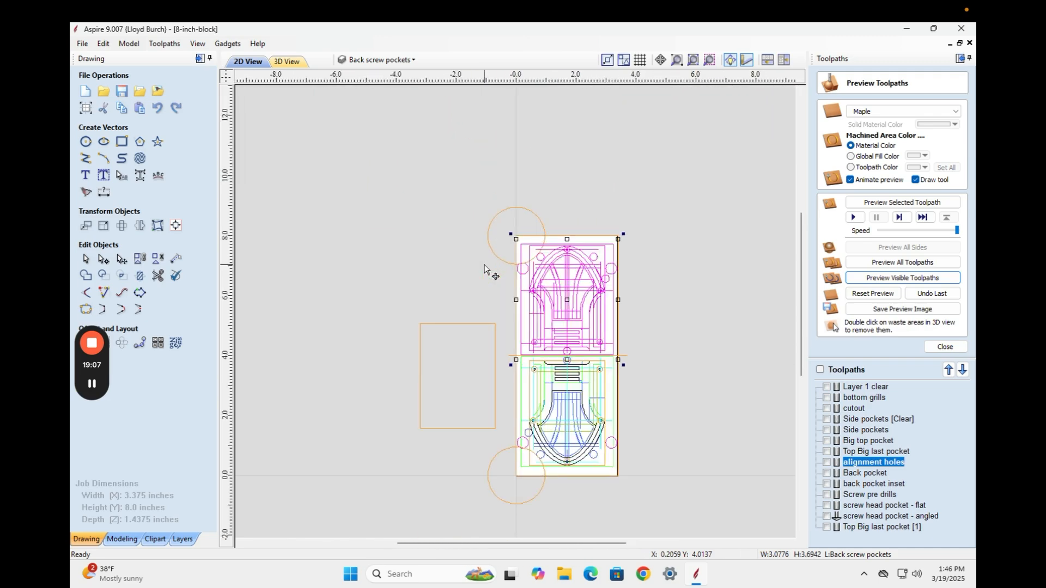
key("Delete")
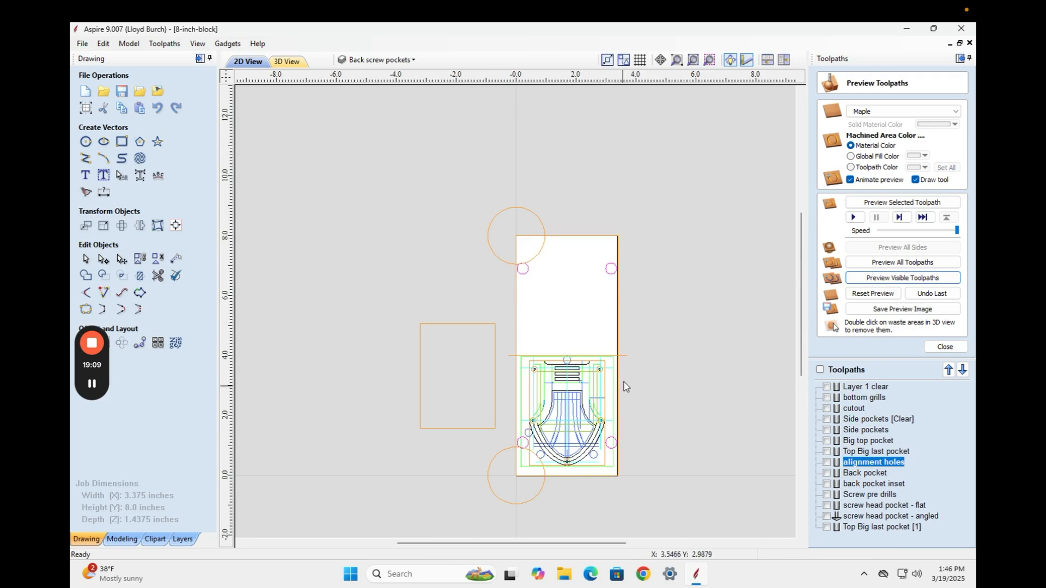
left_click(624, 357)
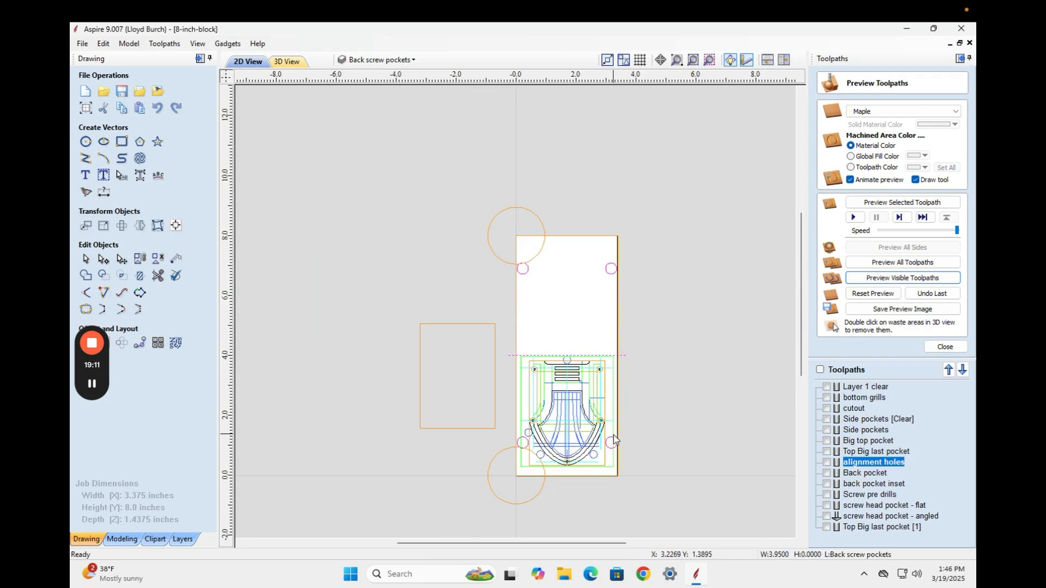
left_click(517, 333, "shift")
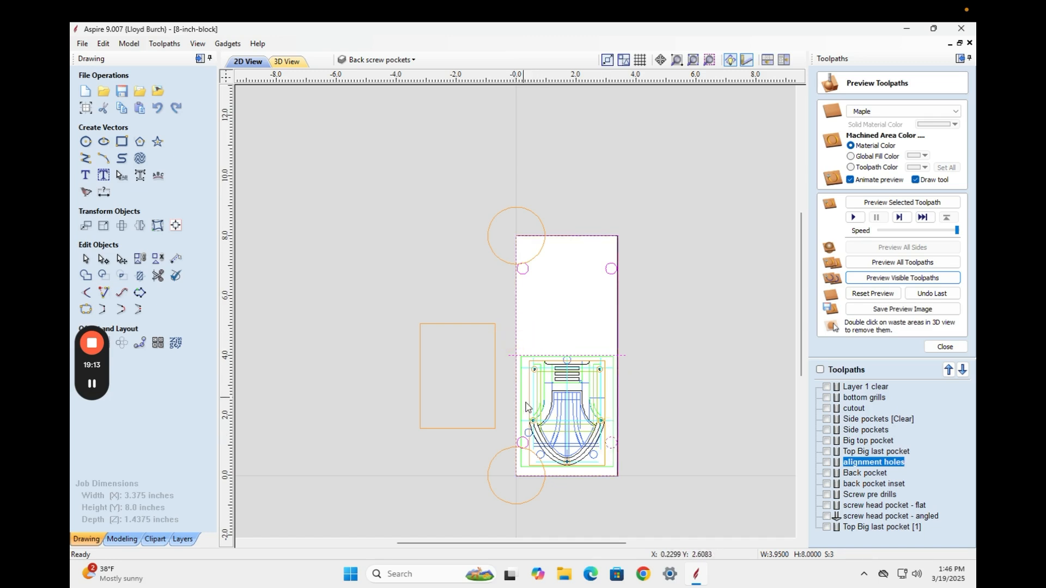
left_click(518, 450, "shift")
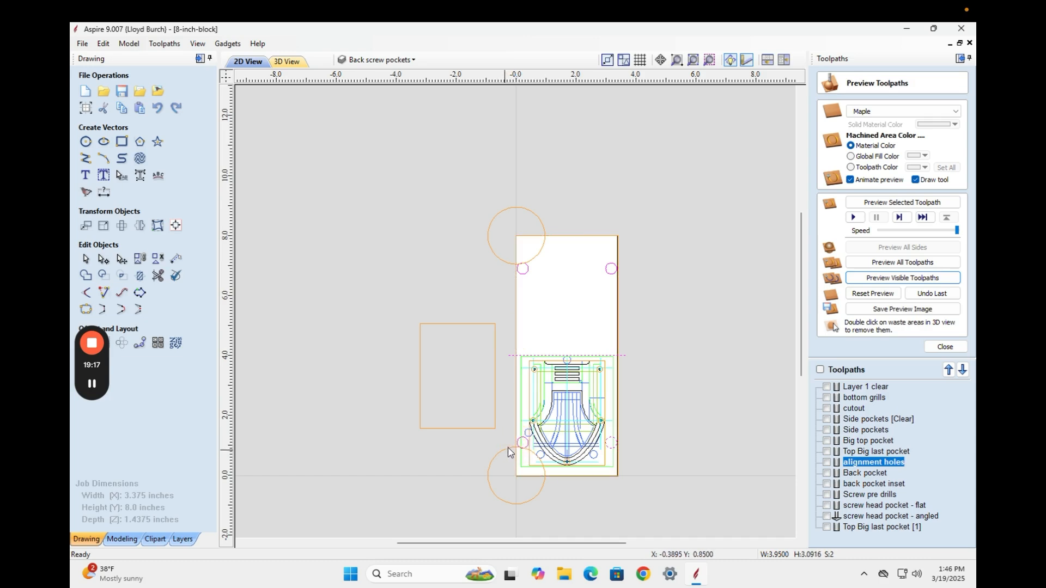
left_click(520, 439, "shift")
left_click(517, 430, "shift")
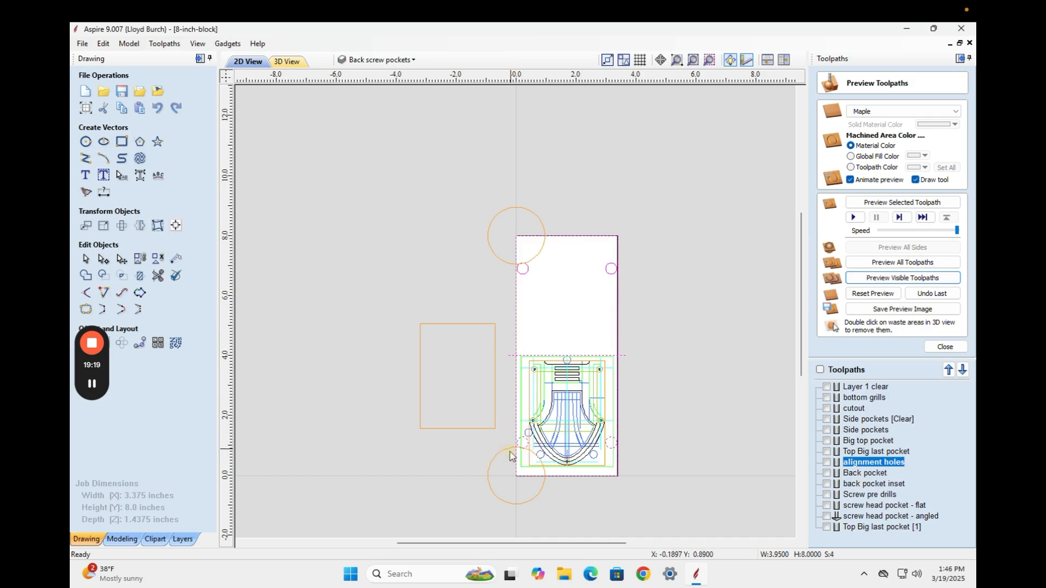
left_click(488, 462, "shift")
left_click(641, 456)
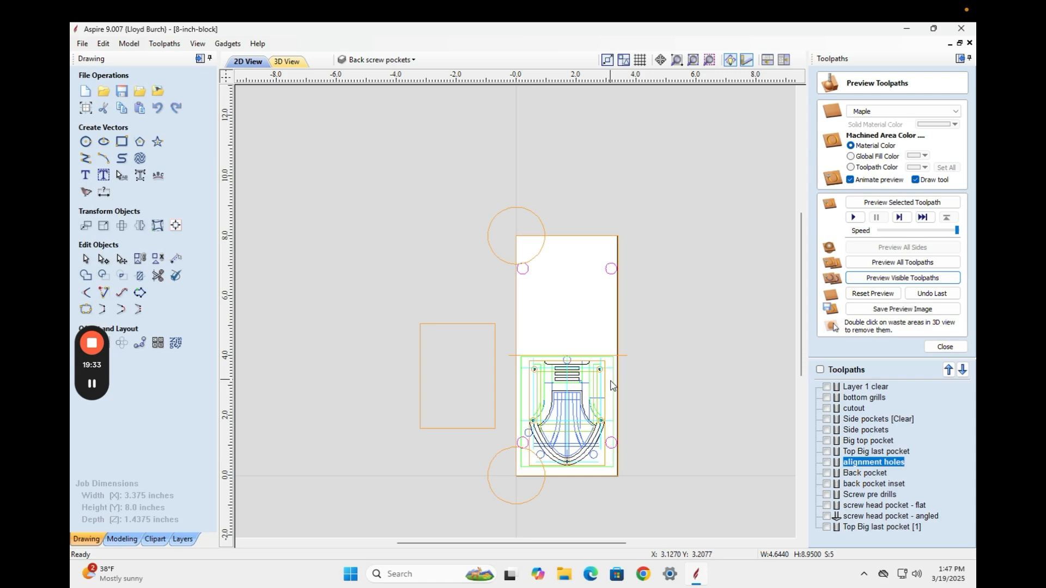
Undo the deletion of the rotated copy and delete that copy again
key("ctrl+z")
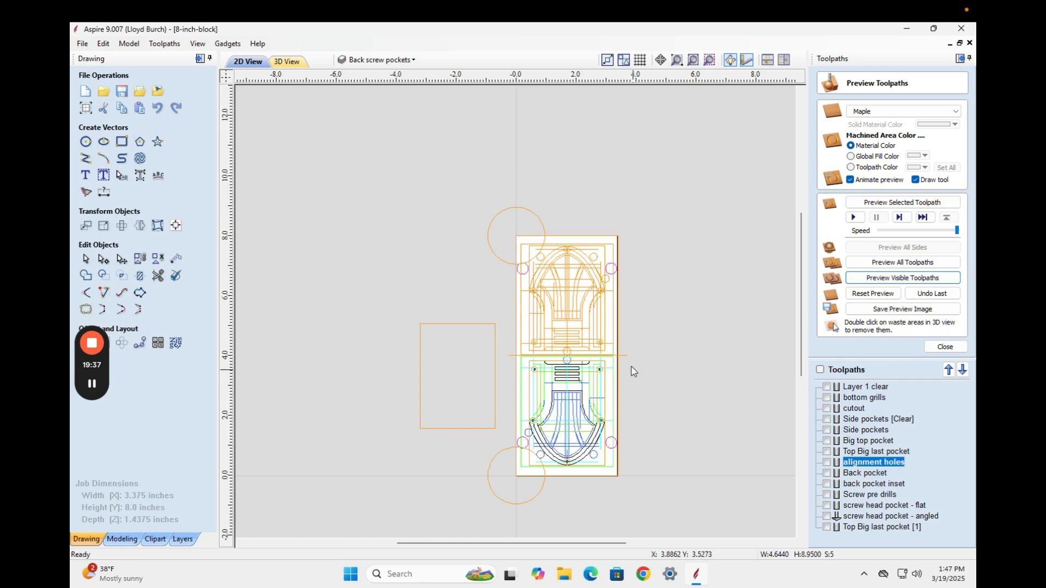
left_click(599, 336)
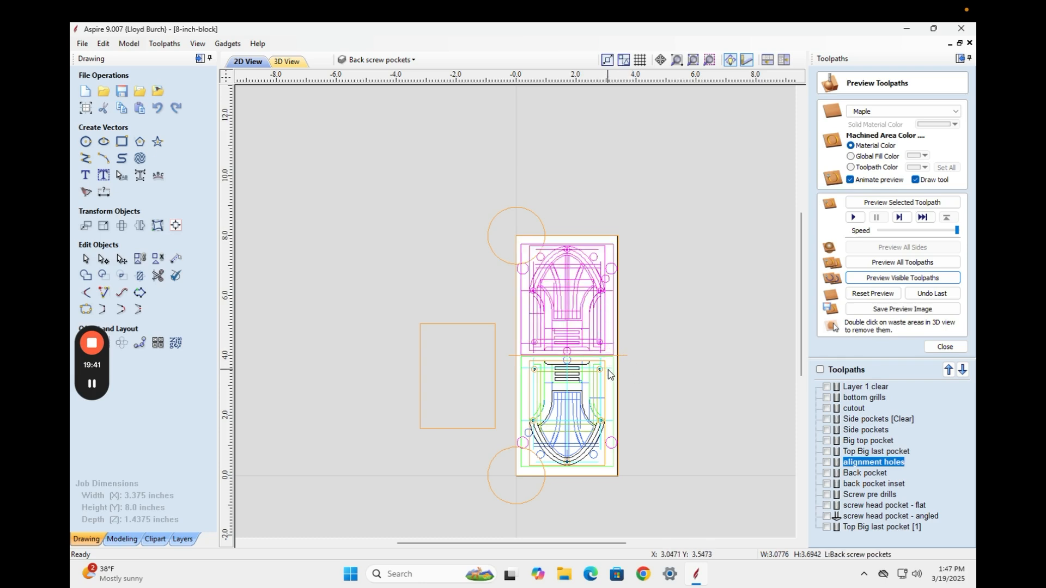
key("Delete")
Delete the 8-inch-tall block outline vector that runs along the stock's edges
scroll(793, 349, "down", 2)
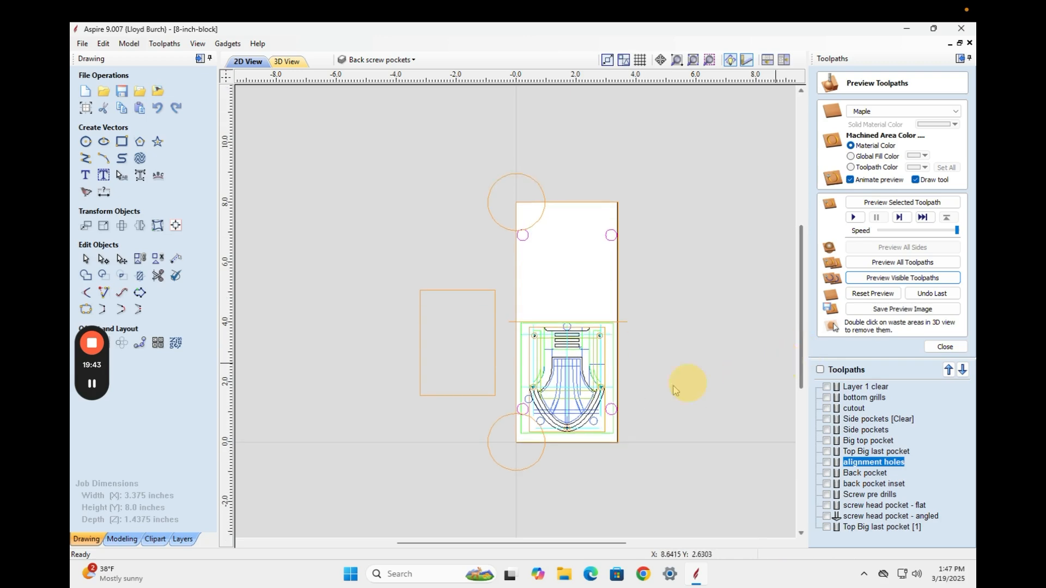
scroll(607, 388, "up", 1)
scroll(608, 390, "up", 2)
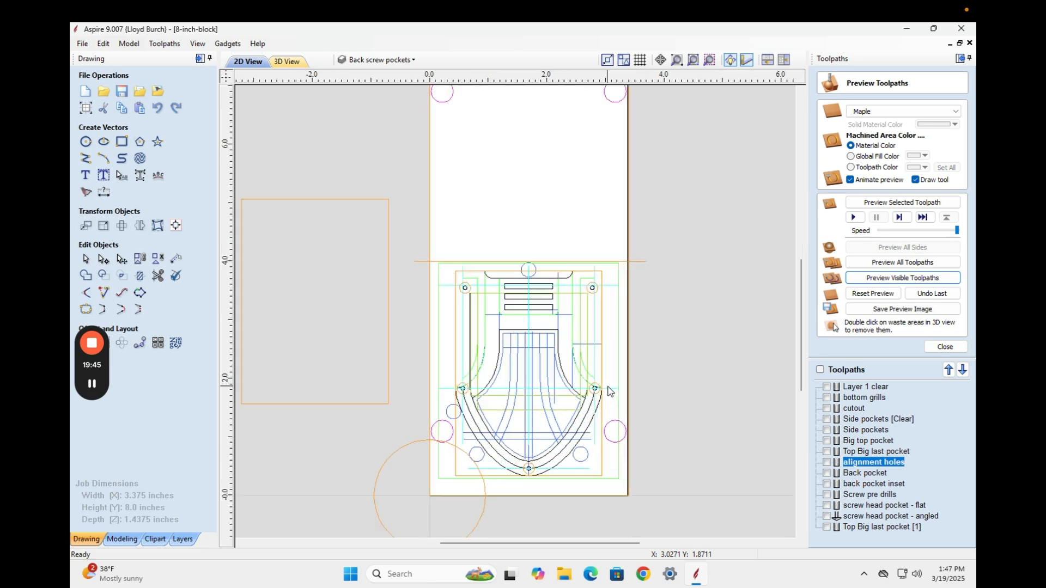
left_click(642, 262)
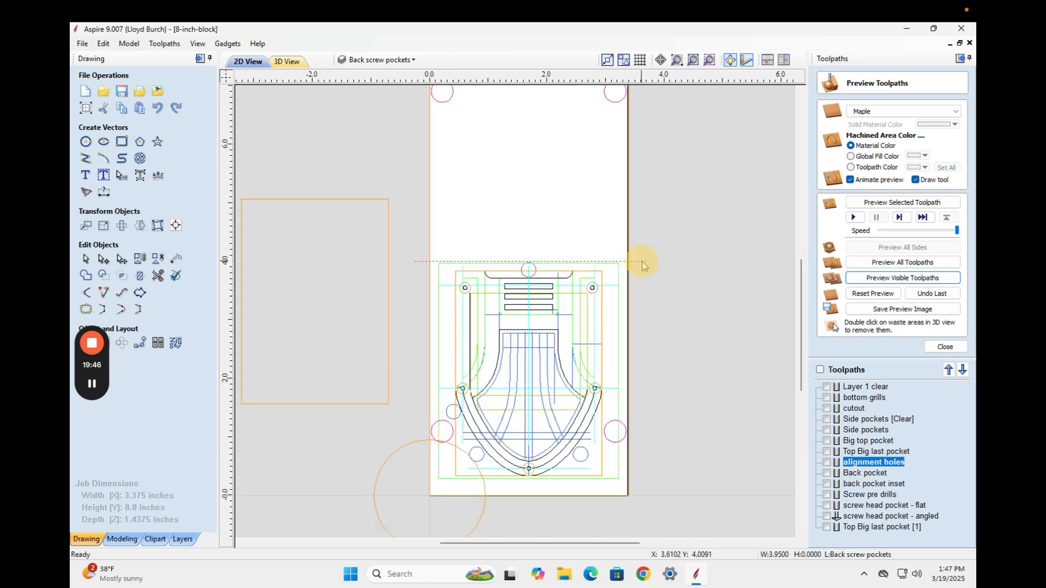
left_click(627, 306, "shift")
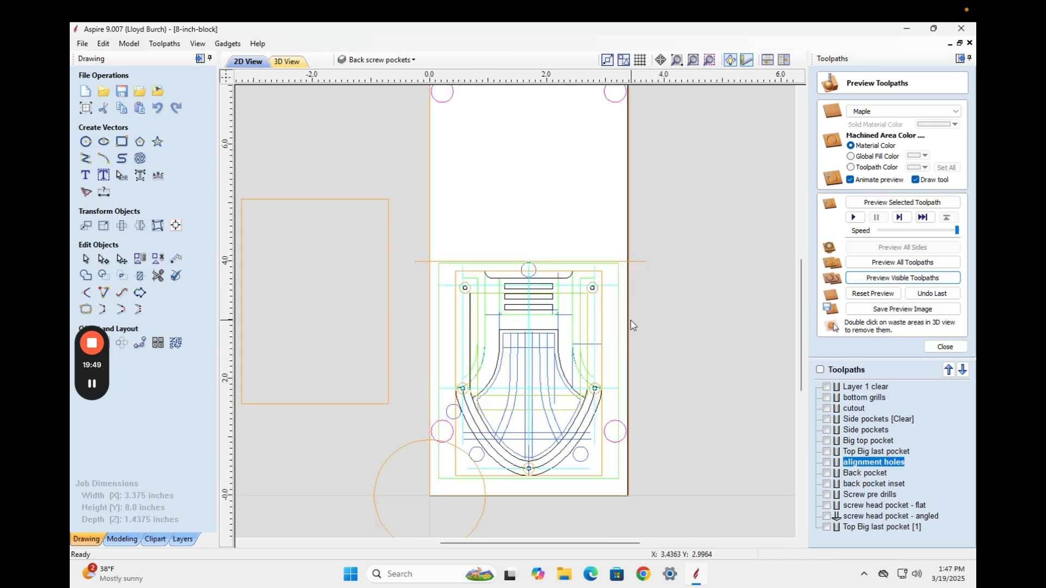
left_click(628, 326)
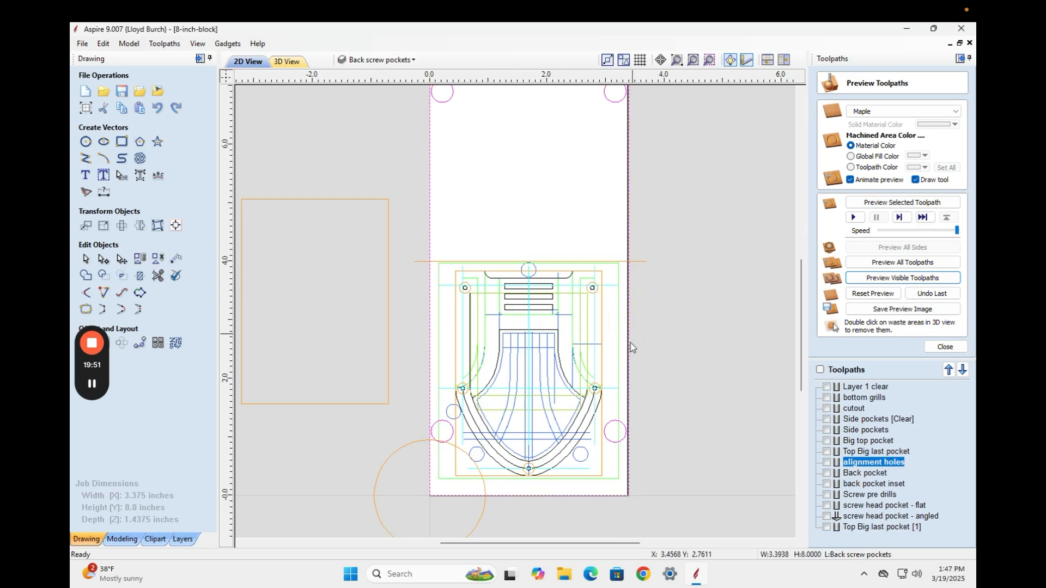
scroll(628, 349, "up", 5)
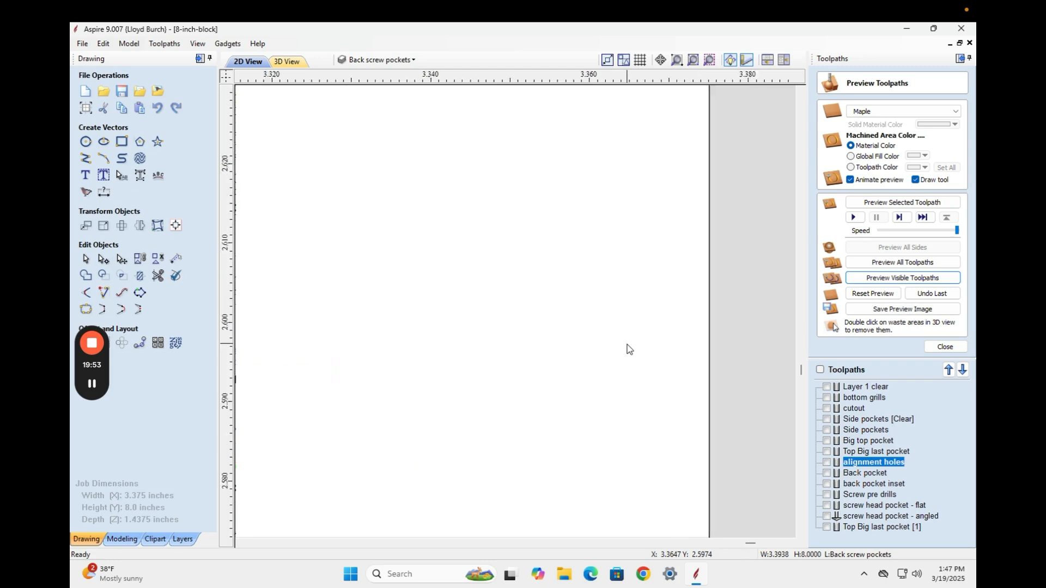
scroll(628, 349, "down", 3)
left_click(628, 346)
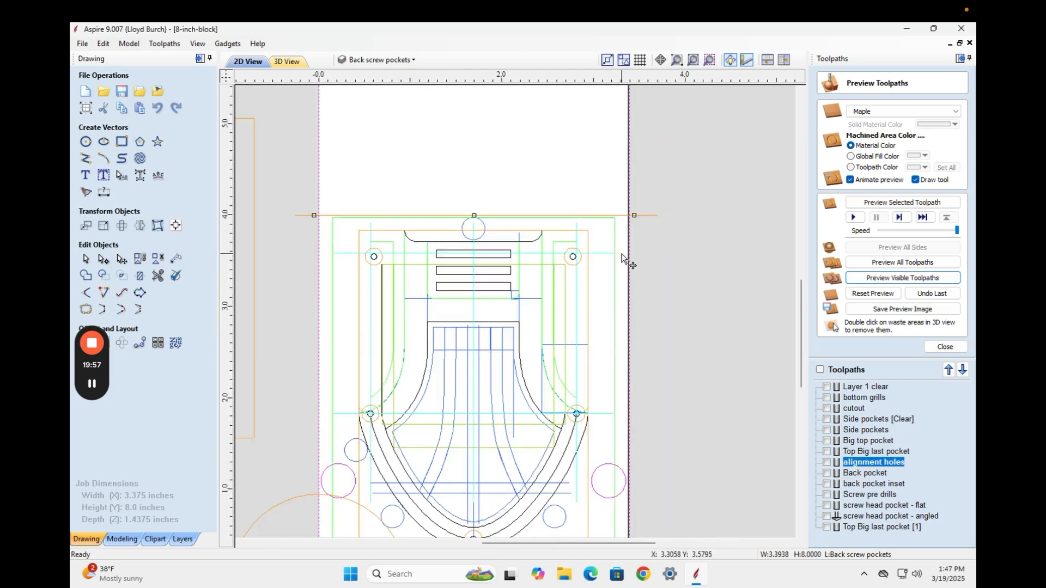
scroll(663, 281, "up", 1)
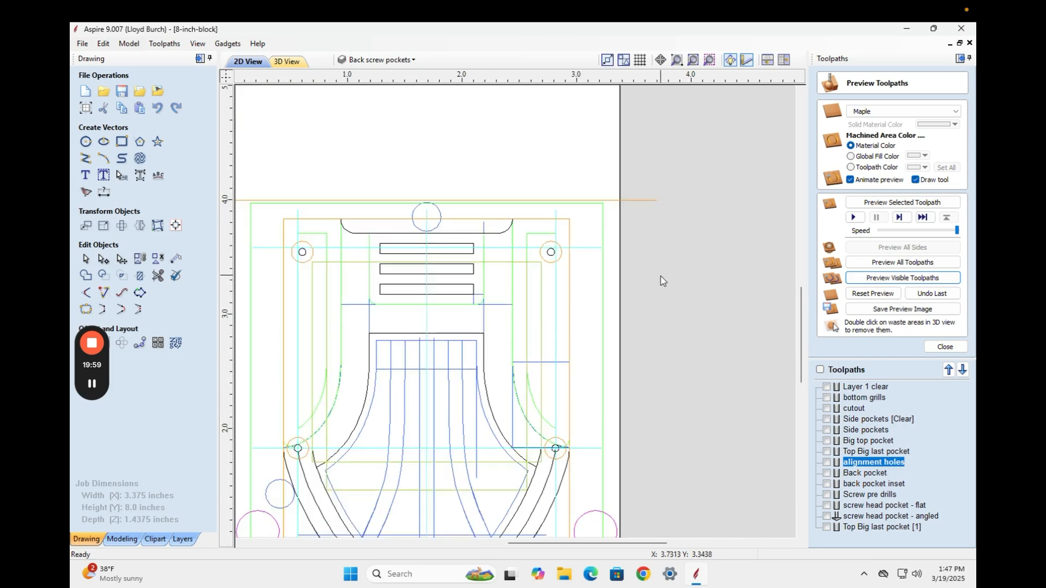
Centre the horizontal midline vertically on the material with the alignment tools
scroll(663, 281, "down", 6)
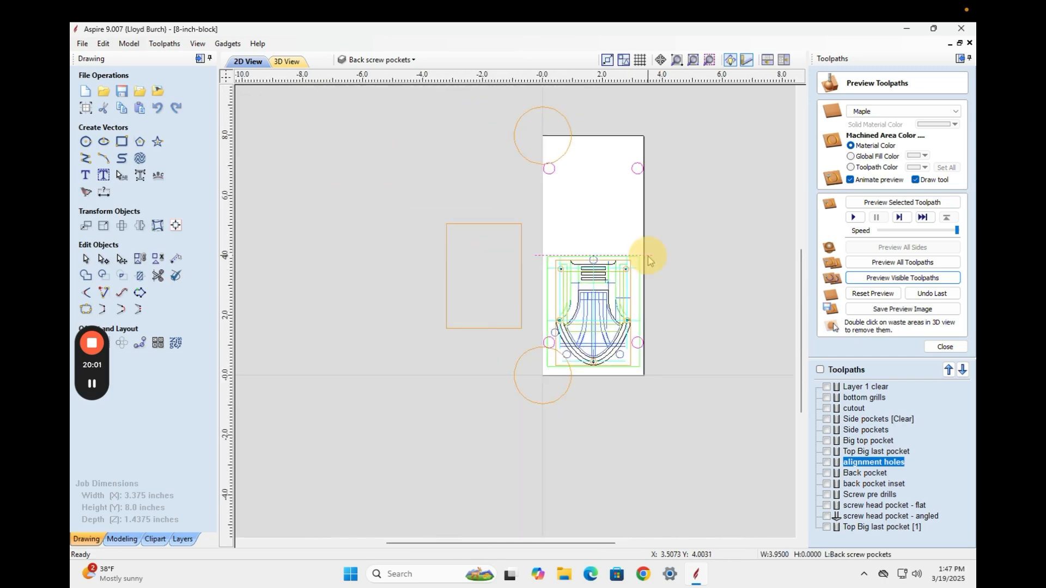
left_click(157, 221)
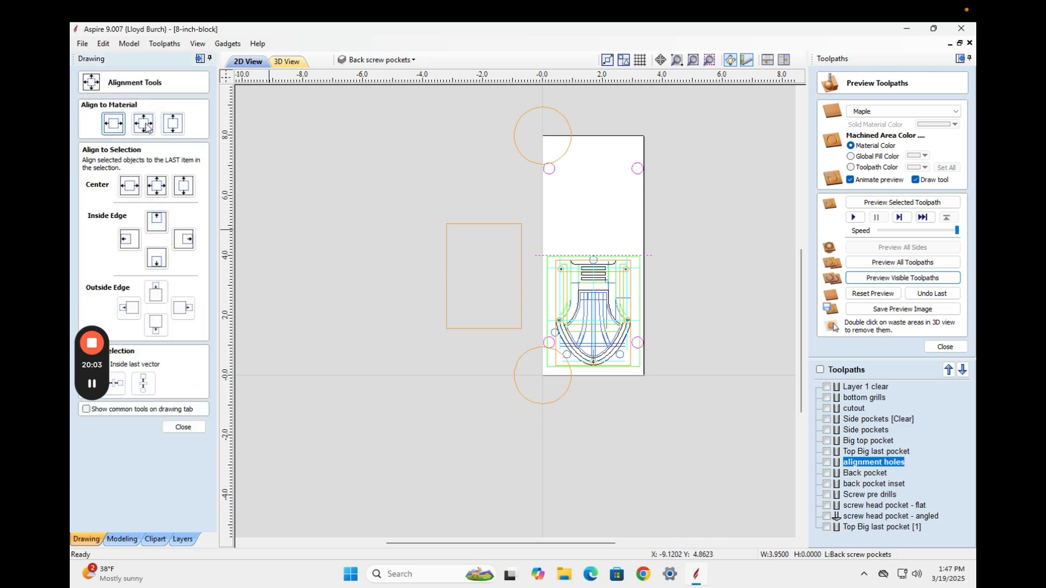
left_click(664, 298)
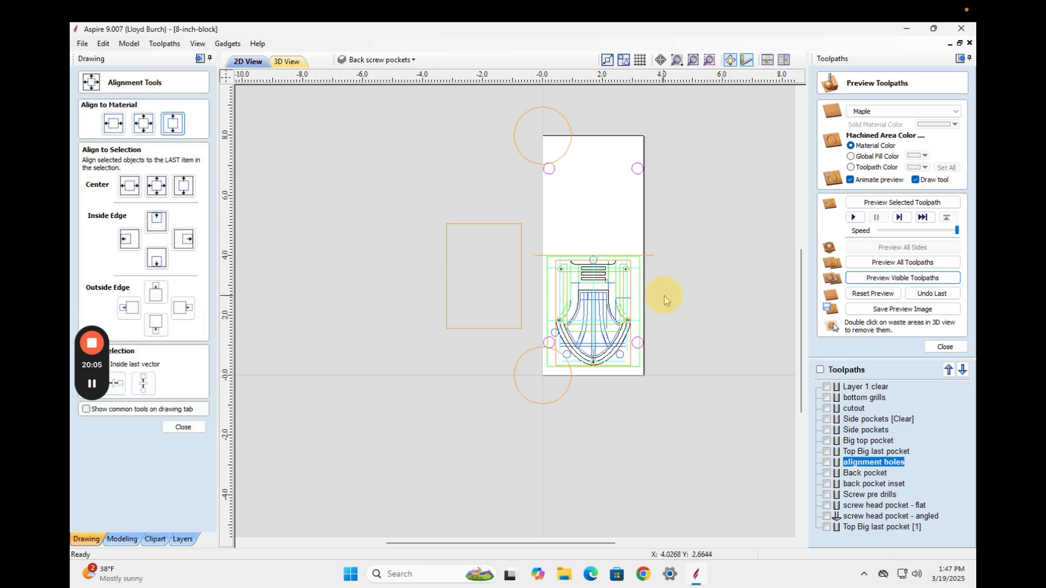
left_click(648, 259)
scroll(629, 311, "up", 5)
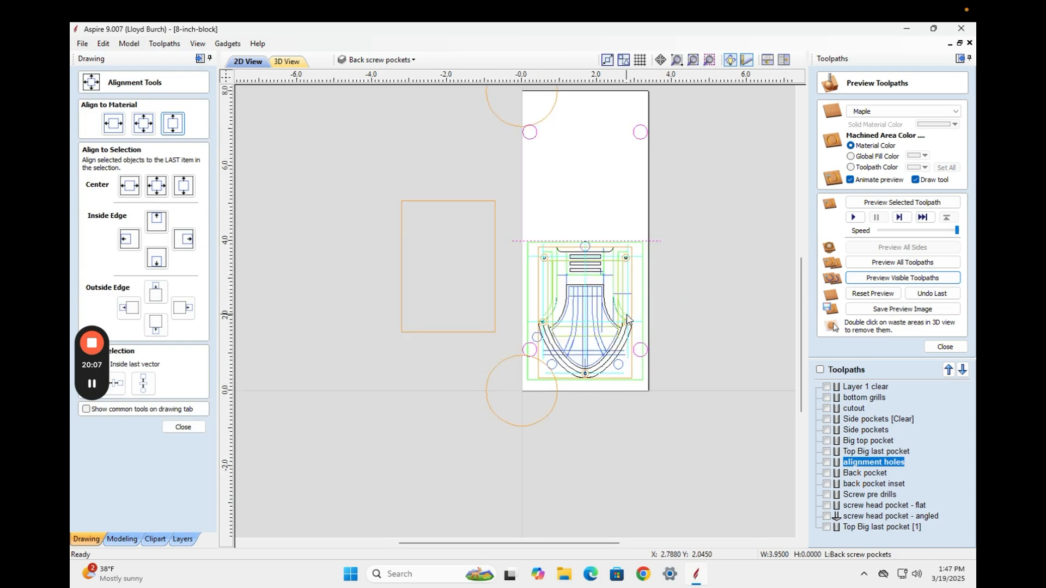
left_click(657, 386, "shift")
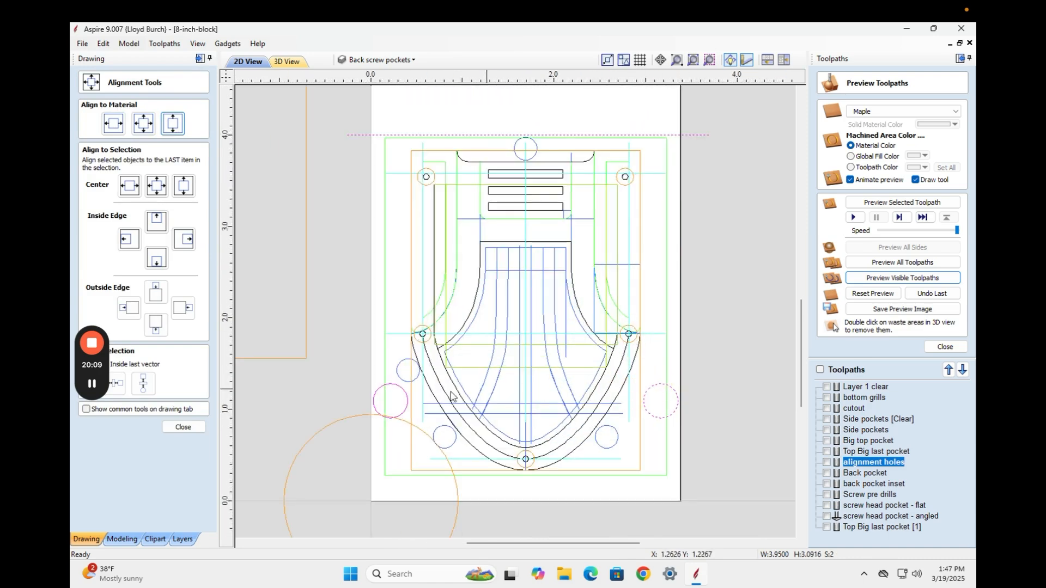
left_click(405, 396, "shift")
left_click(357, 417, "shift")
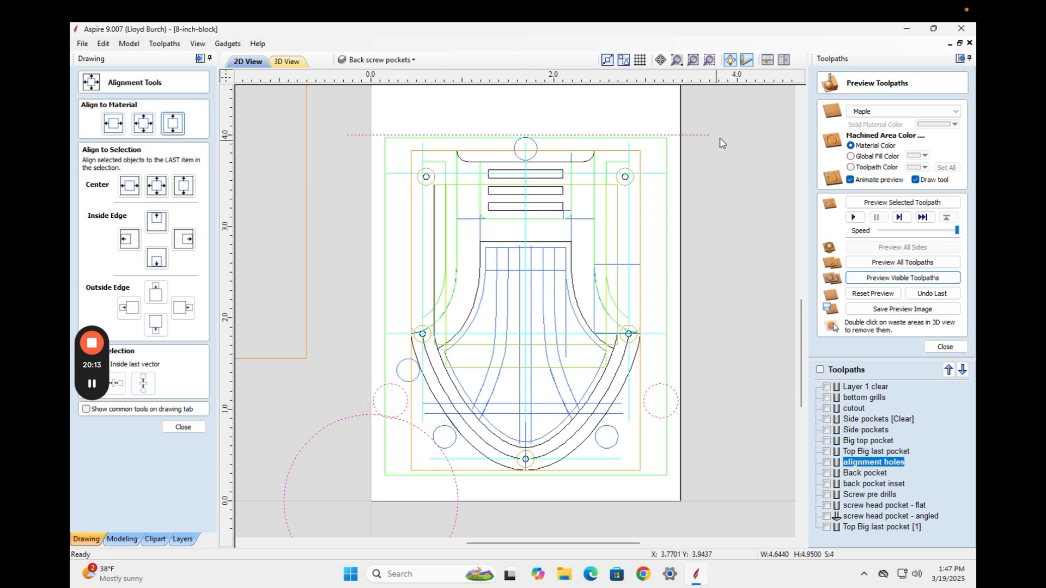
left_click_drag(723, 124, 571, 325)
left_click_drag(448, 489, 347, 513)
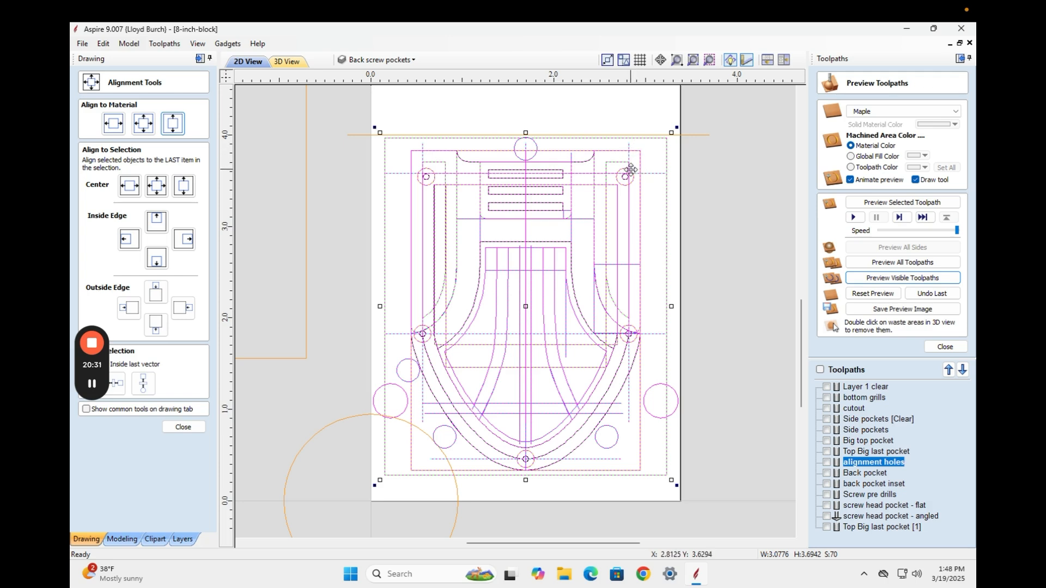
key("Escape")
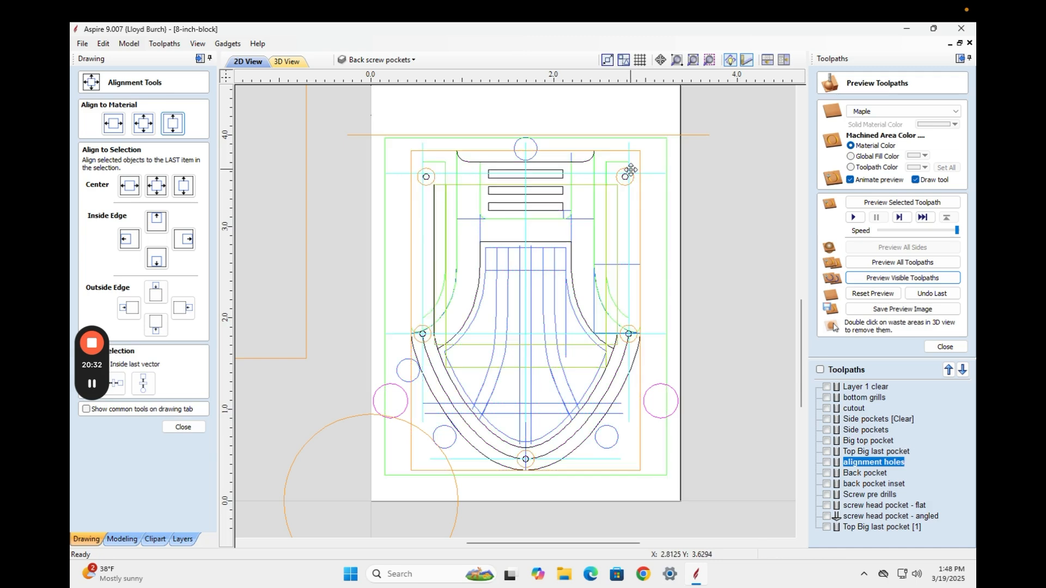
Mirror a copy of the lower design's vectors about the 4-inch midline, leaving out the two alignment holes and the large corner circle
left_click(690, 136)
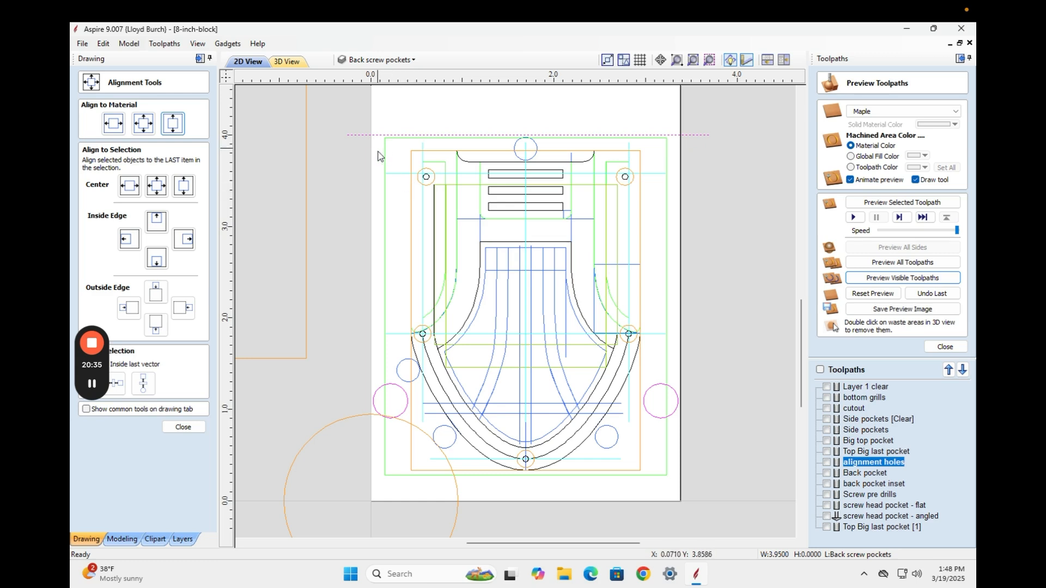
left_click(400, 392, "shift")
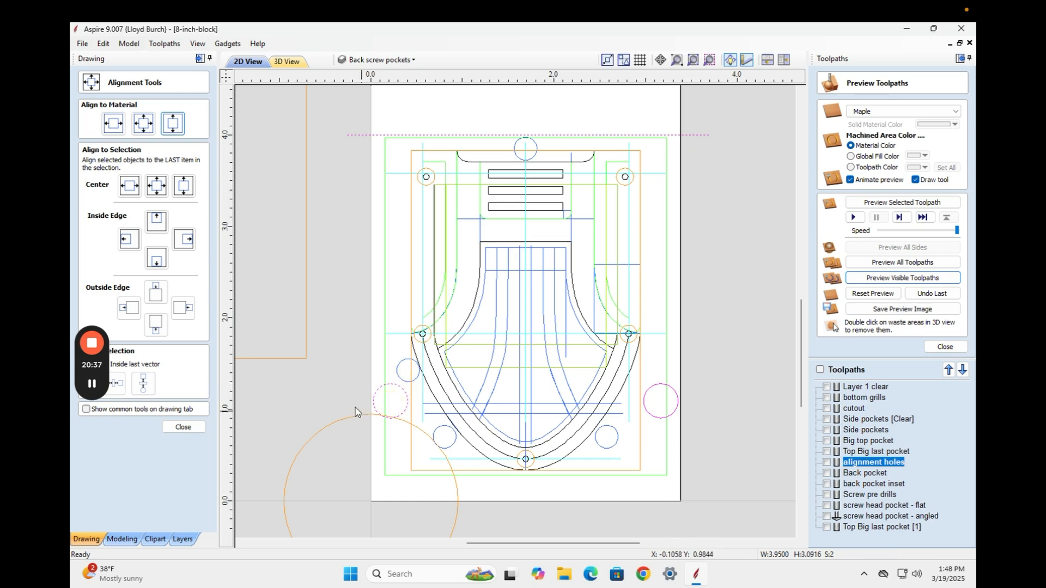
left_click(657, 419, "shift")
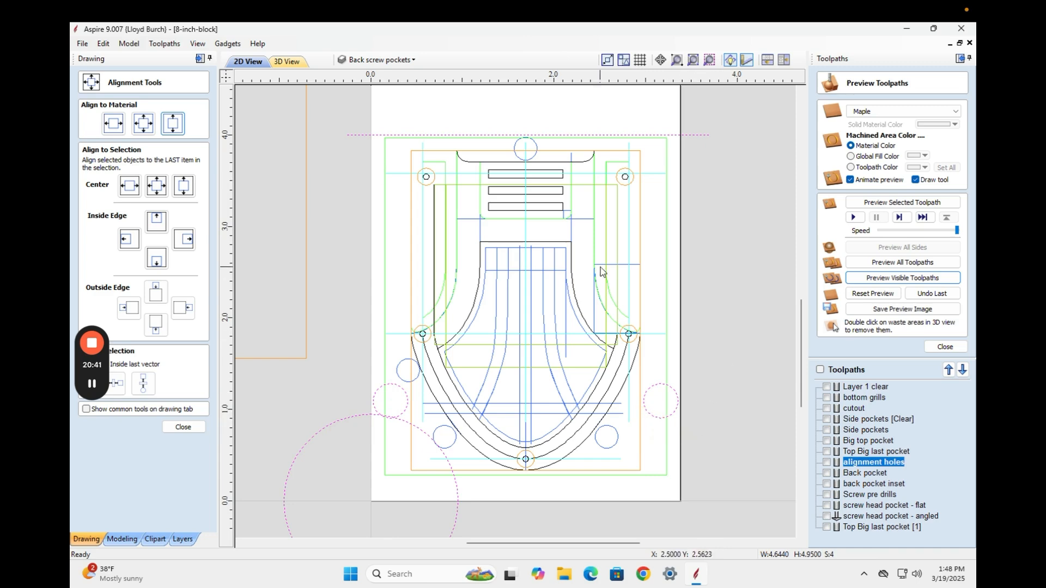
left_click_drag(725, 129, 333, 523)
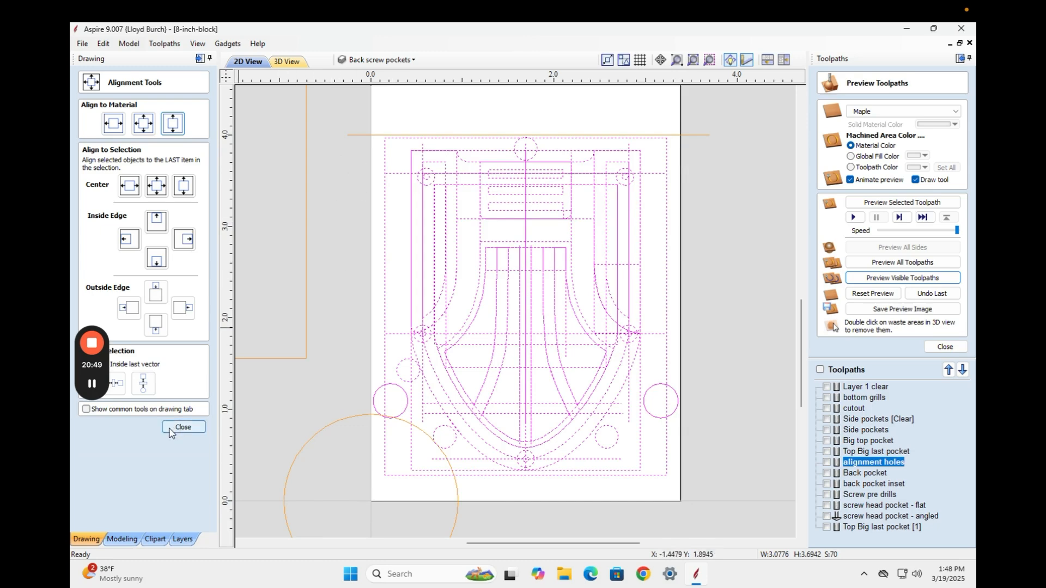
left_click(183, 427)
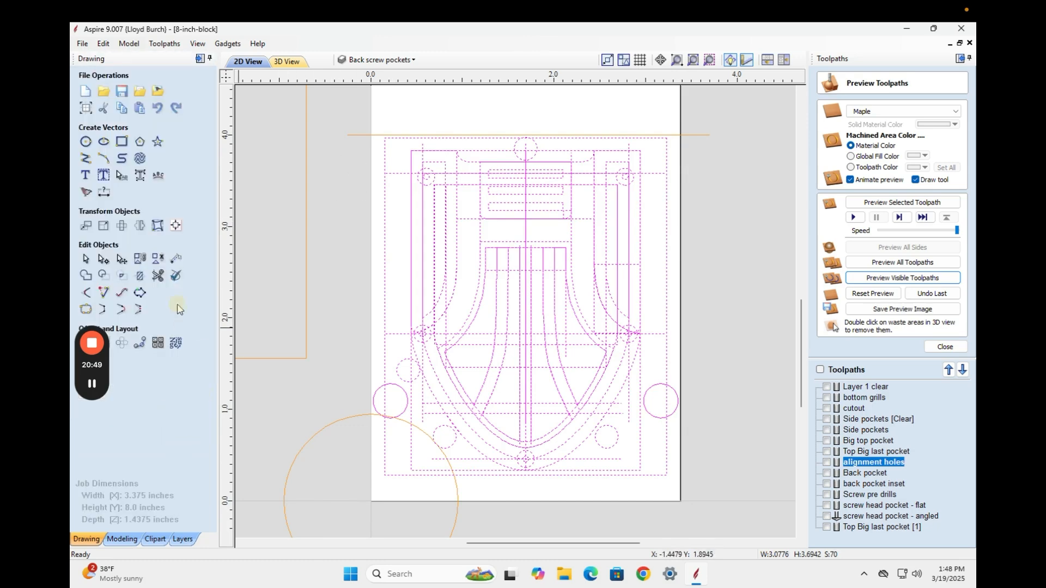
left_click(139, 229)
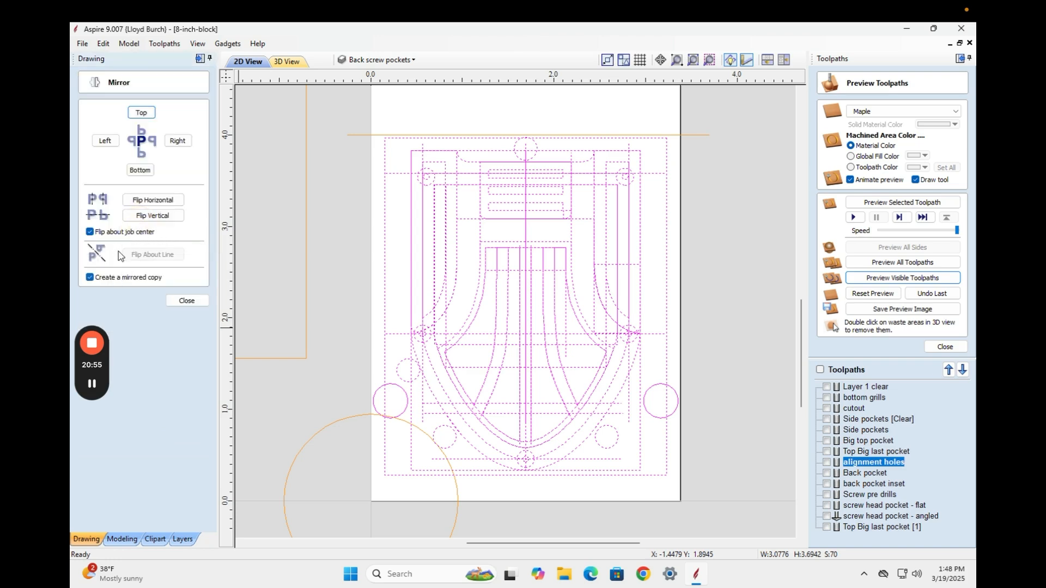
left_click(368, 134, "shift")
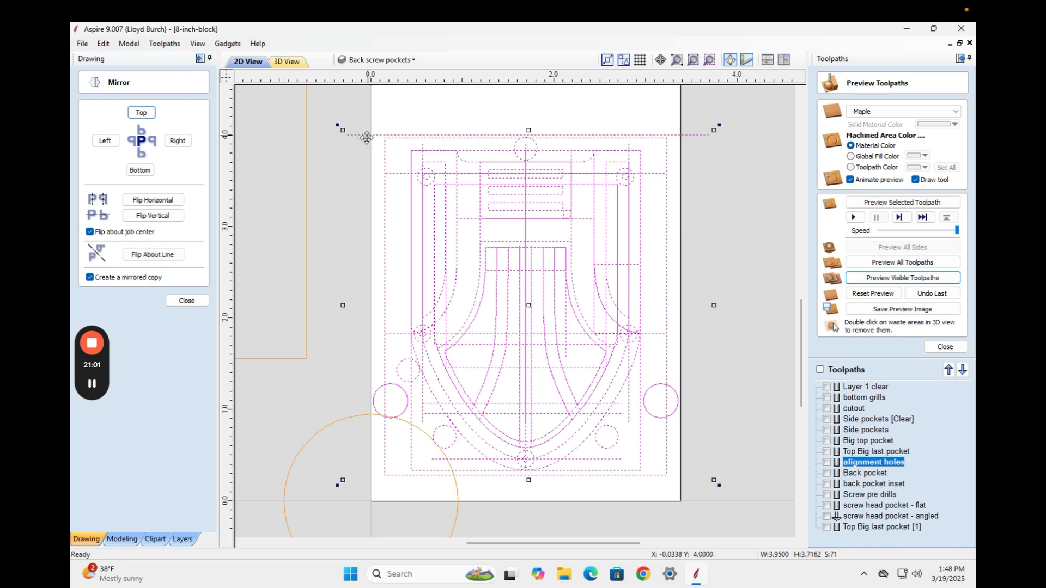
left_click(154, 254)
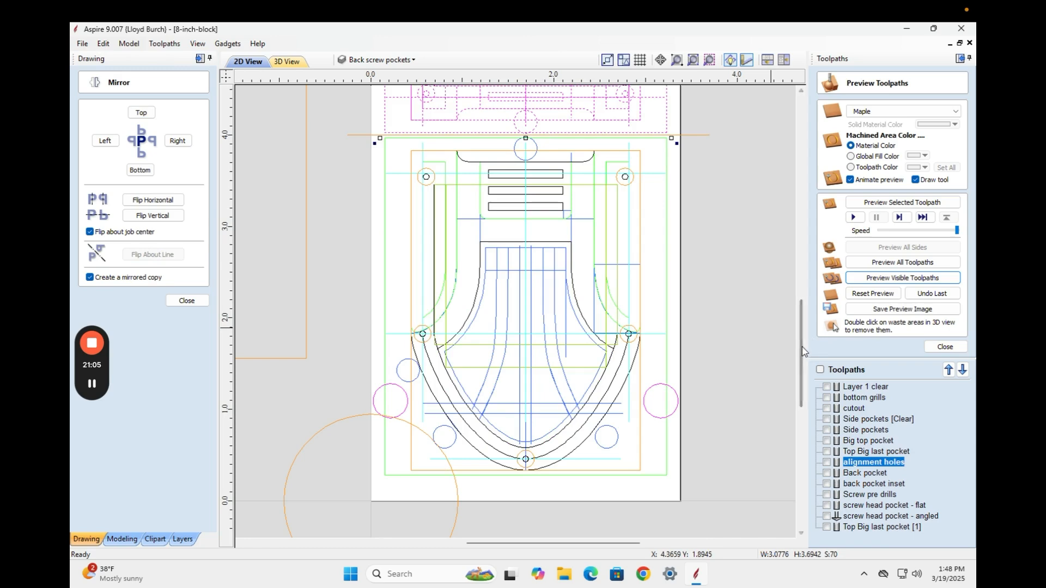
left_click_drag(801, 348, 795, 274)
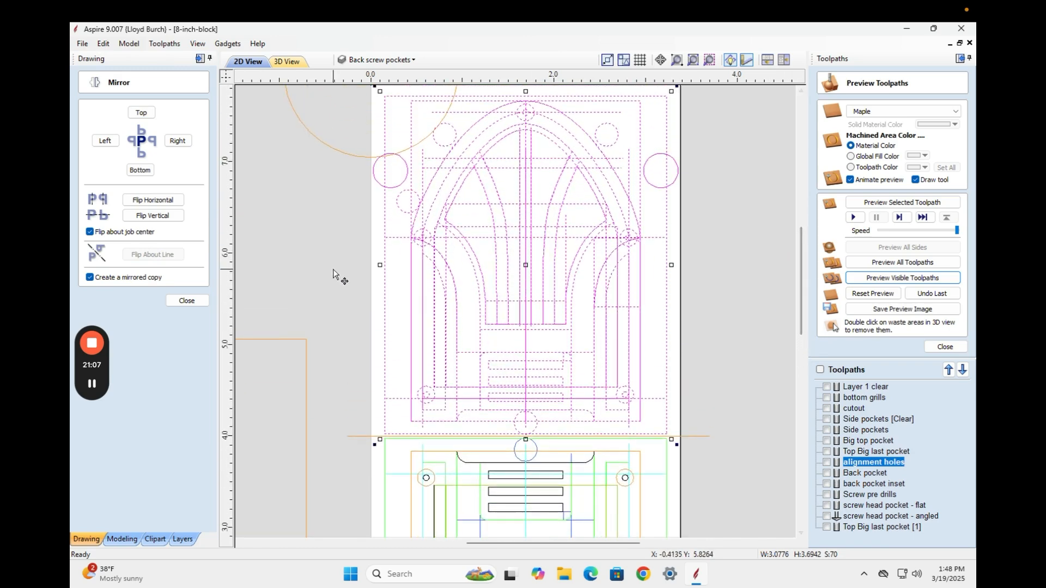
left_click(320, 285)
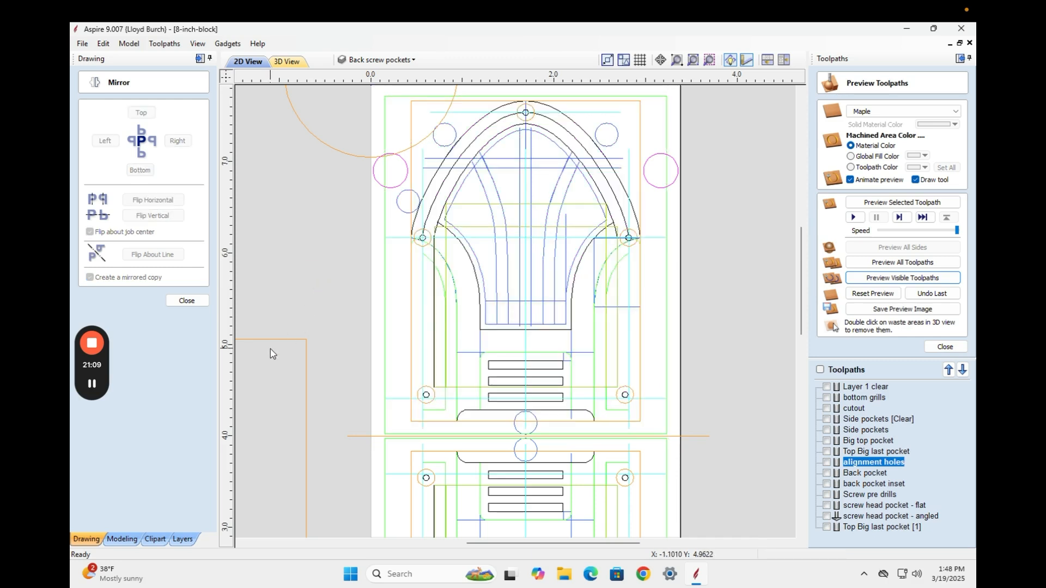
left_click(186, 300)
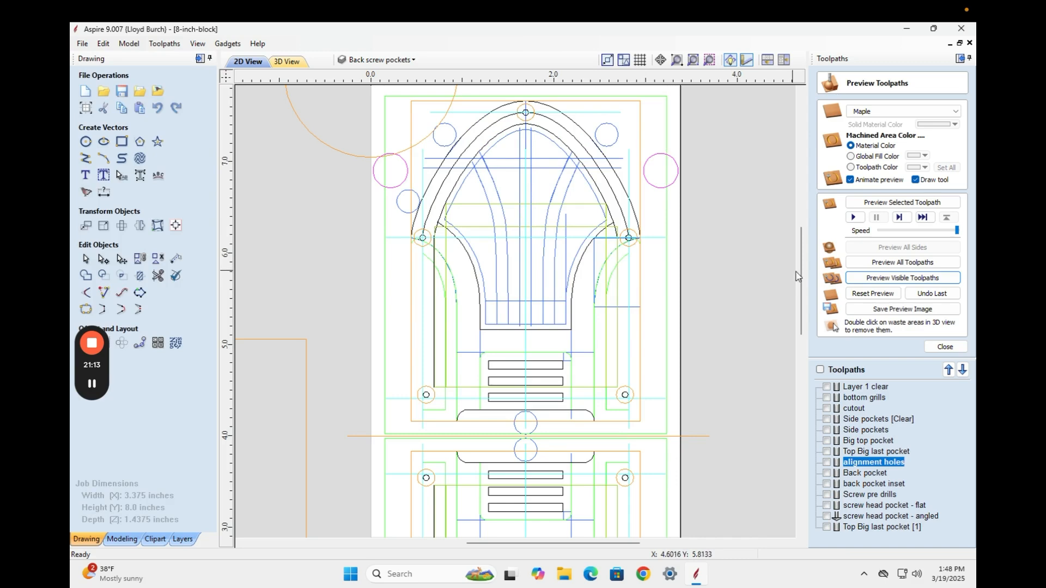
mouse_move(800, 278)
left_mouse_down()
mouse_move(799, 301)
mouse_move(797, 268)
left_mouse_up()
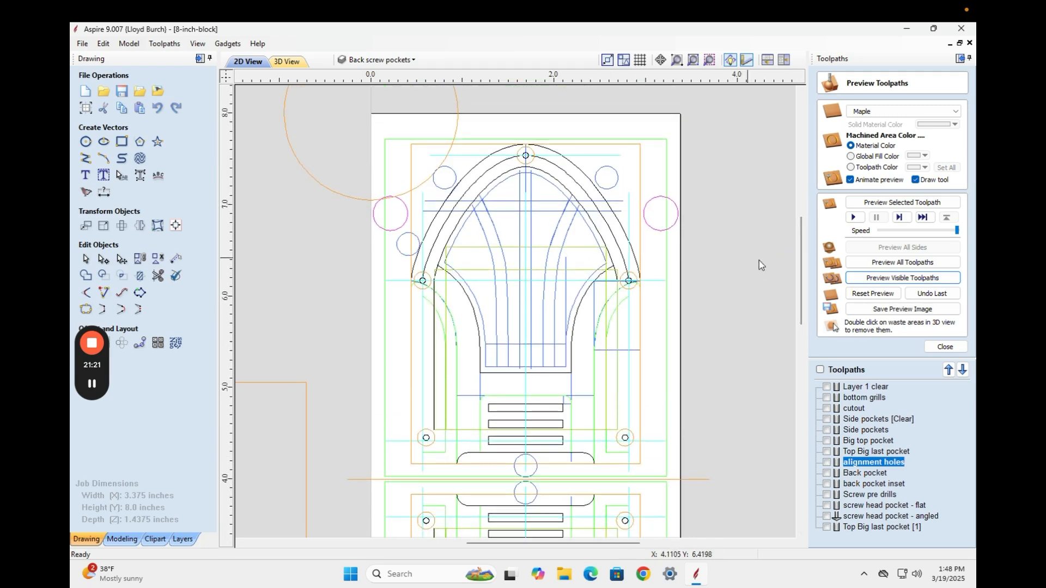
Save the project with the mirrored second part
left_click_drag(800, 313, 790, 408)
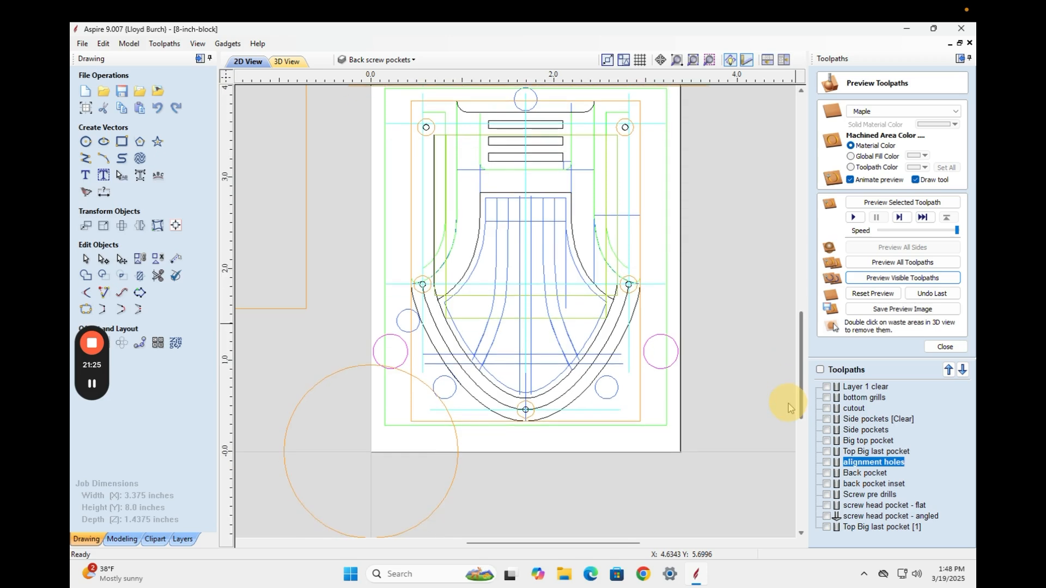
scroll(724, 423, "up", 2)
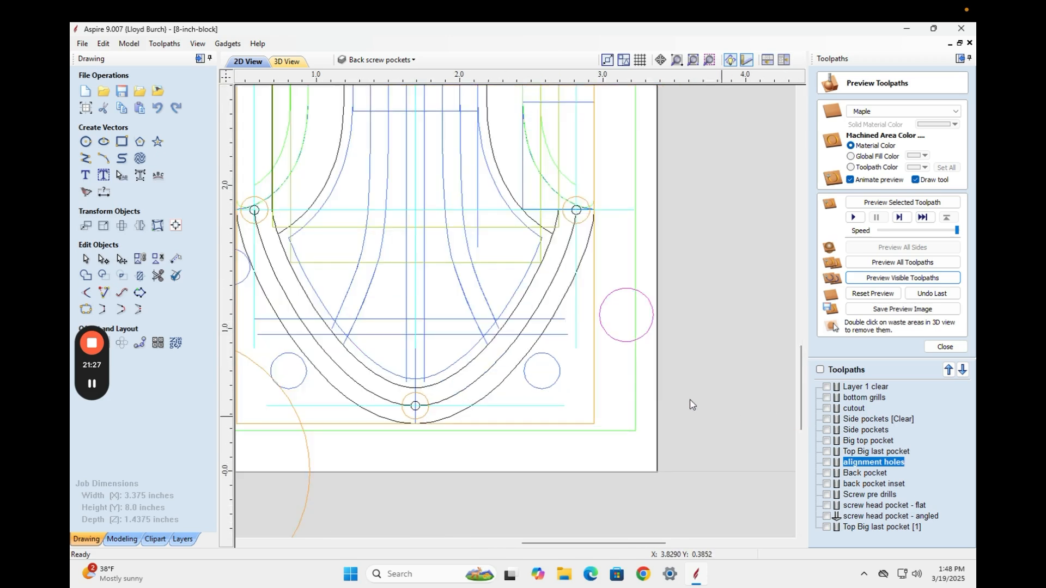
left_click(121, 91)
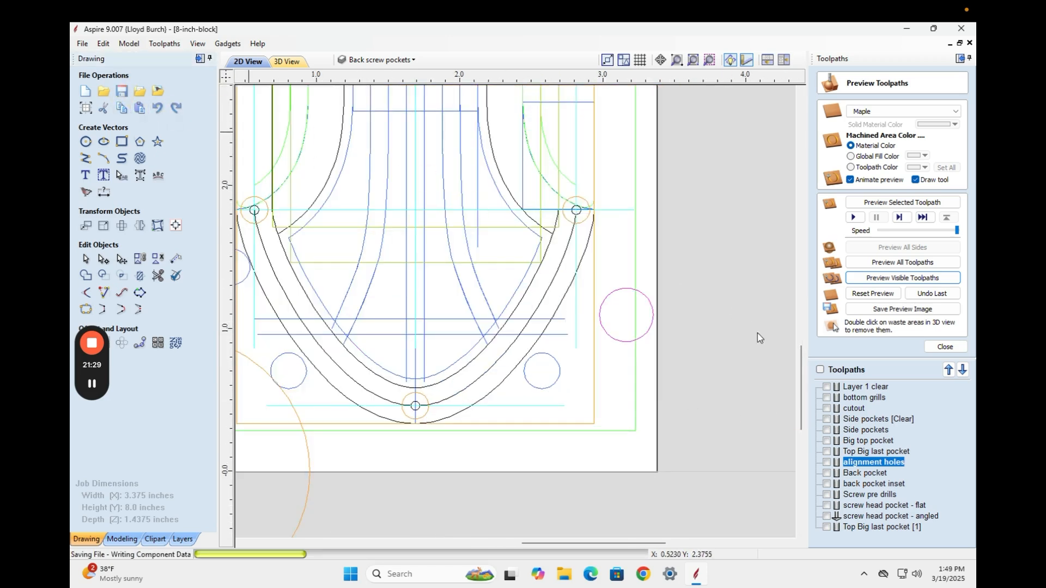
left_click_drag(801, 381, 801, 345)
scroll(548, 327, "up", 1)
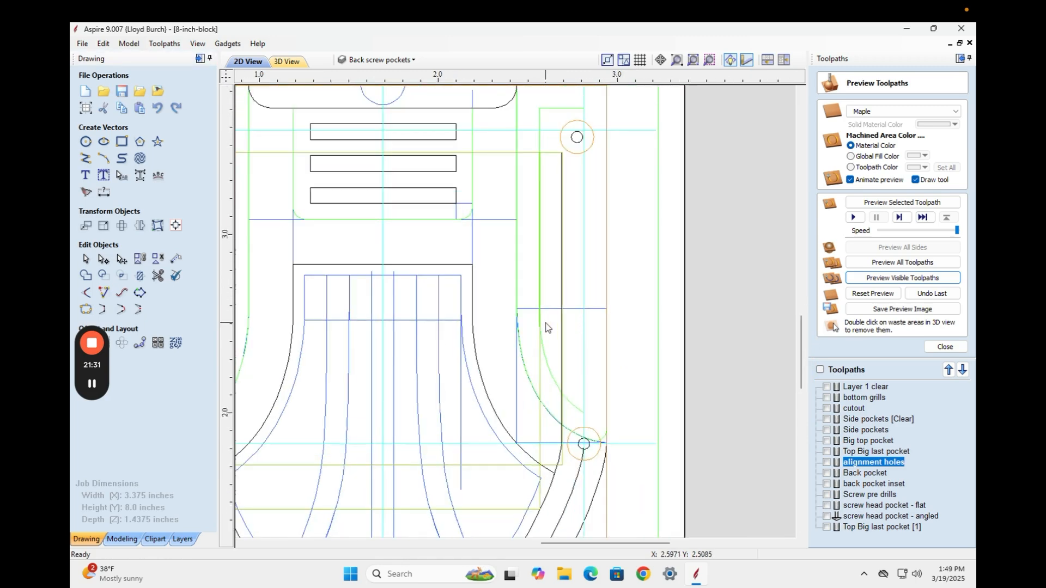
scroll(548, 327, "down", 4)
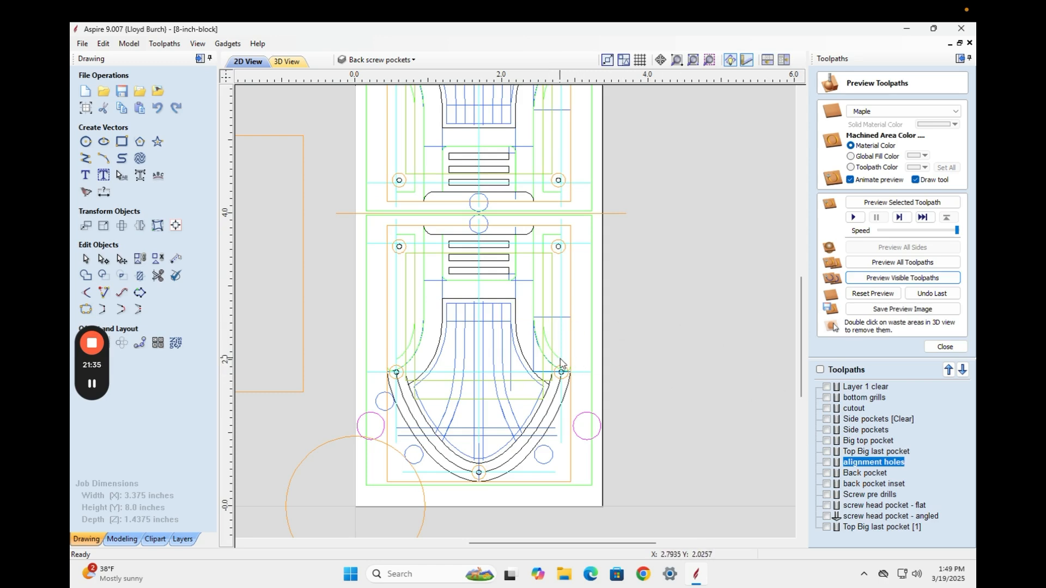
scroll(561, 363, "up", 1)
scroll(561, 363, "down", 3)
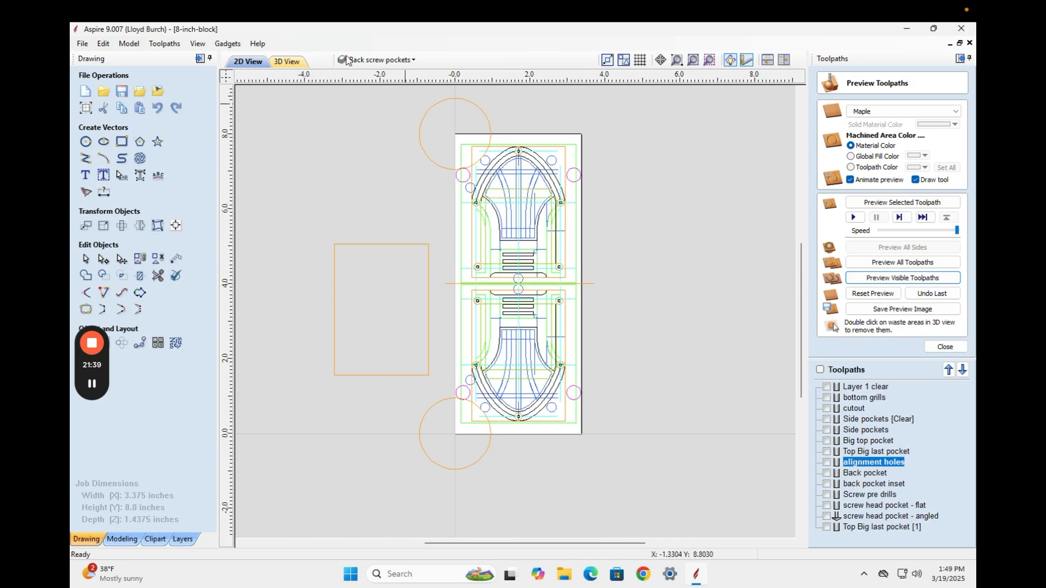
Turn on Layer 1 and hide the Alignment side A, cutout, Top-most vectors and Big pockets layers
left_click(346, 60)
scroll(389, 121, "up", 2)
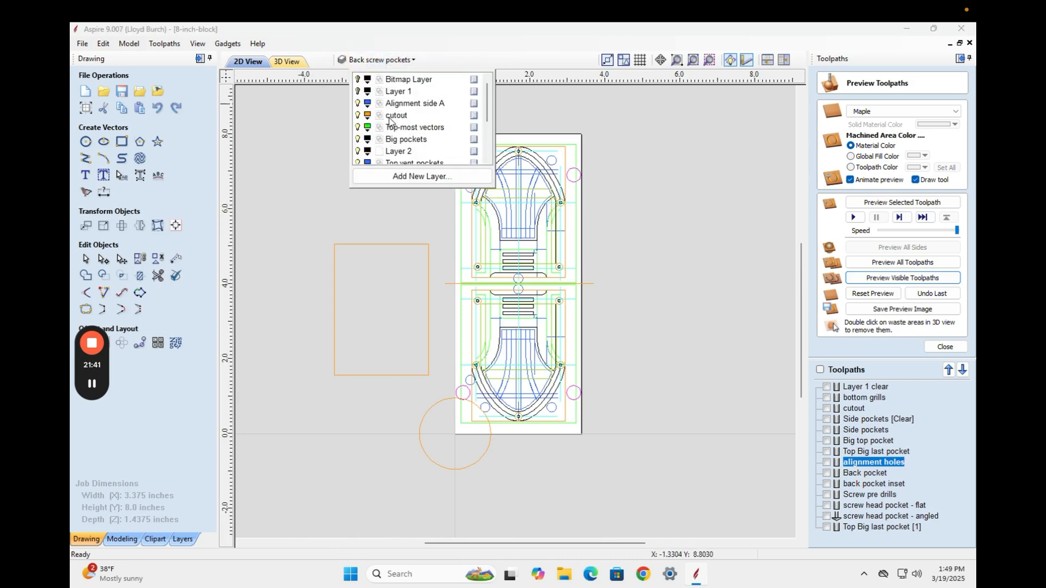
left_click(358, 91)
left_click(357, 104)
left_click(357, 116)
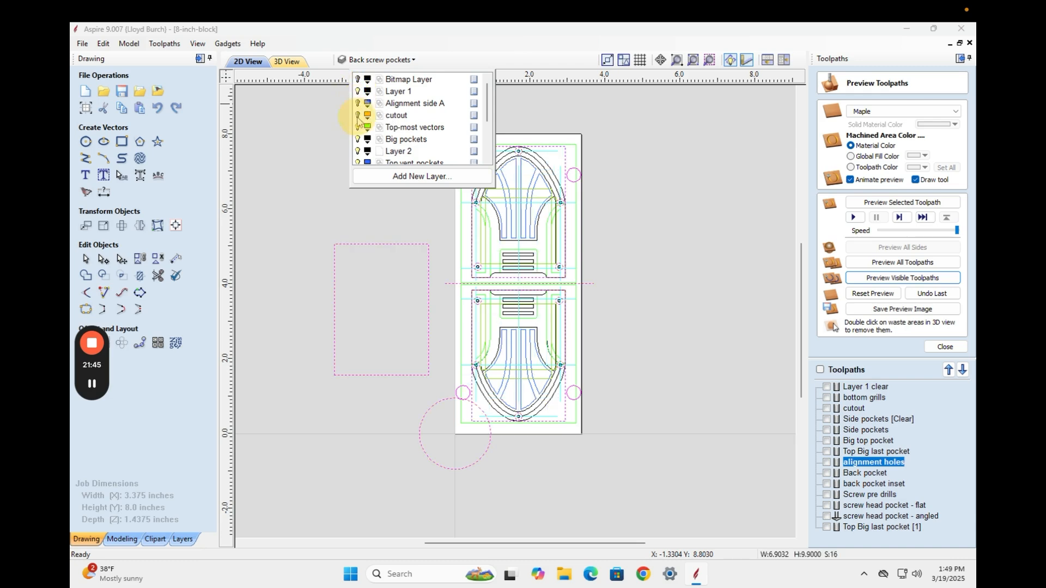
left_click(357, 124)
left_click(358, 139)
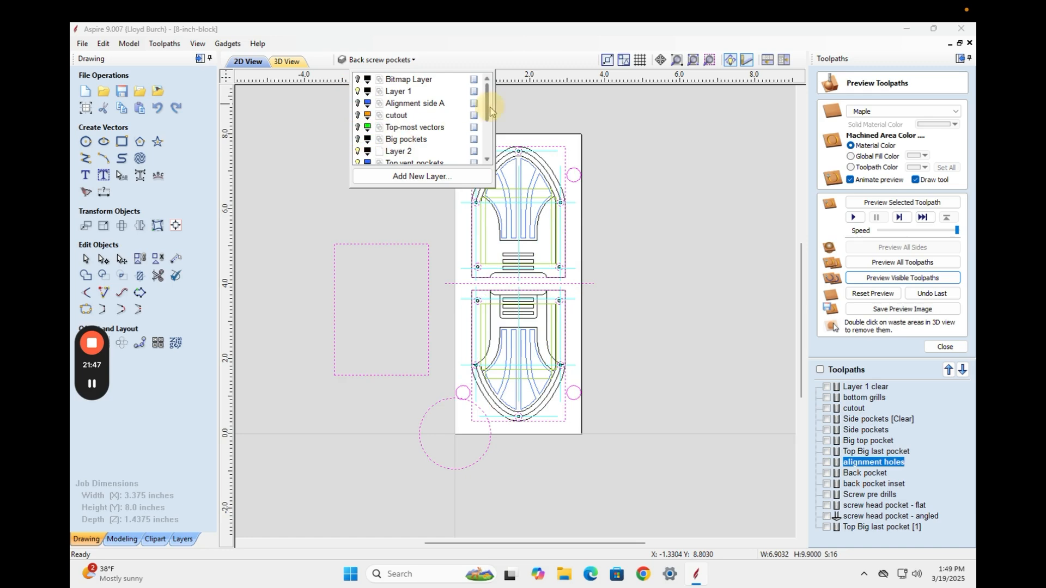
Hide Layer 2, Top vent pockets, Alignment holes, Back pocket, music box mechanism, Alignment Side B, Back screw pockets and Layer 1, leaving every layer hidden
left_click_drag(487, 107, 489, 123)
left_click(357, 127)
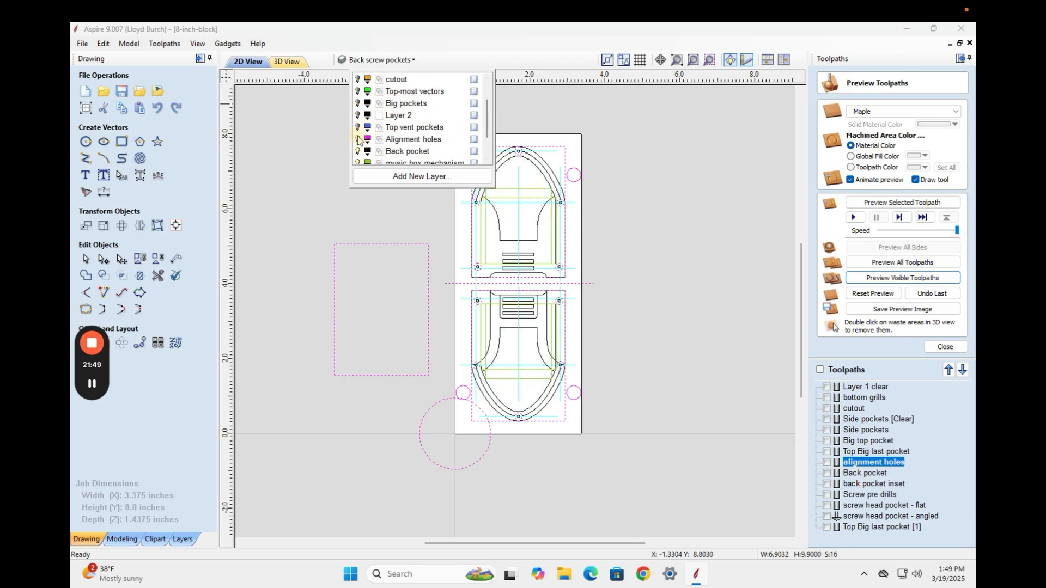
left_click(357, 139)
left_click(358, 151)
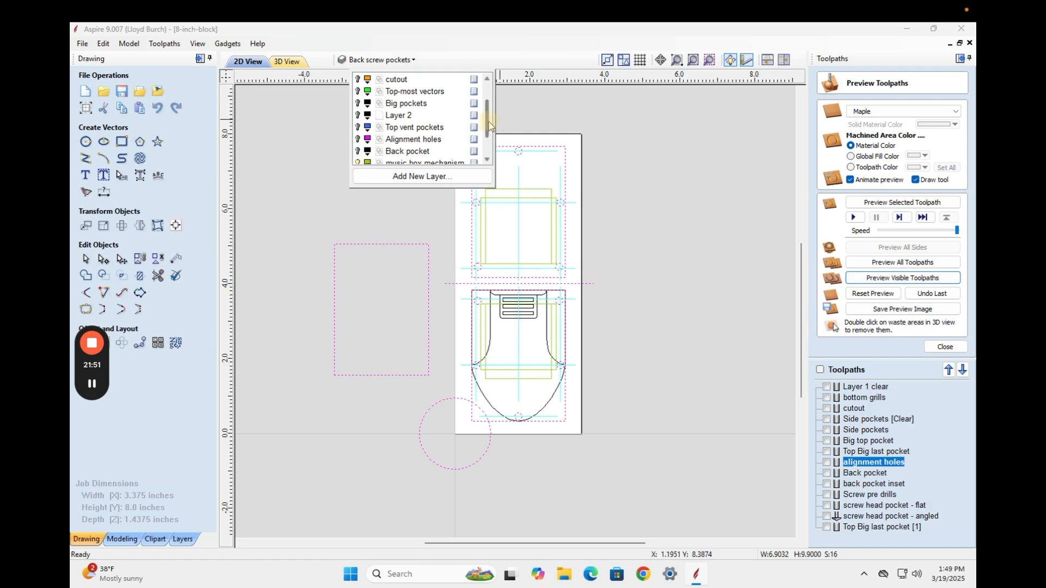
left_click_drag(488, 121, 488, 139)
left_click(358, 127)
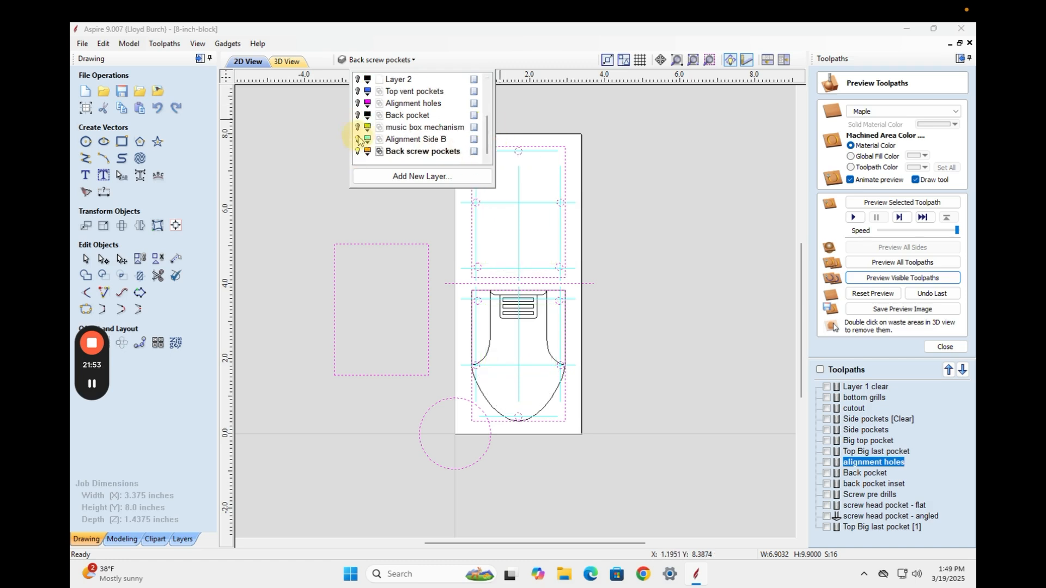
left_click(358, 139)
left_click(358, 151)
left_click_drag(488, 140, 488, 85)
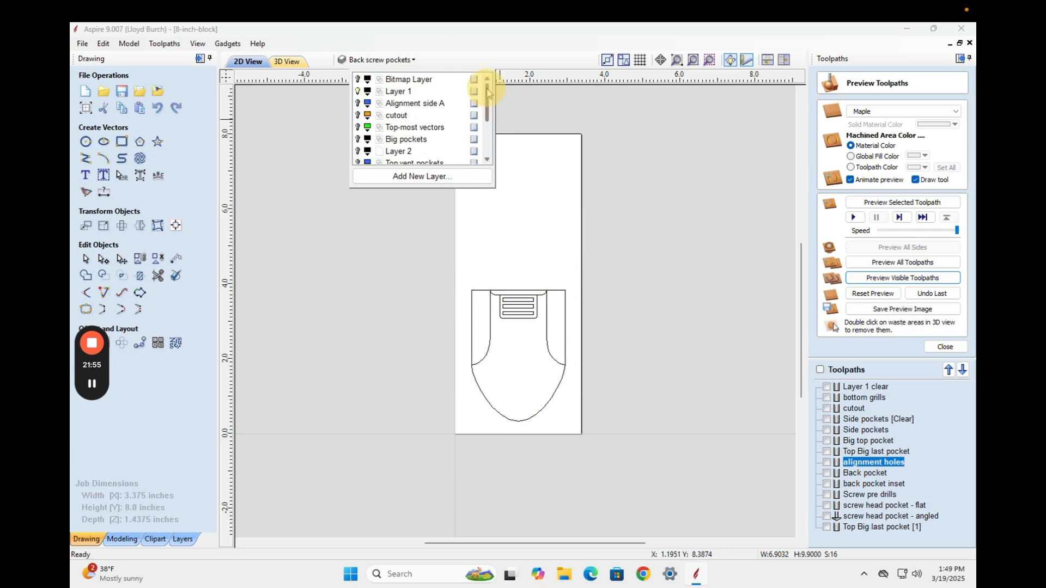
left_click(358, 92)
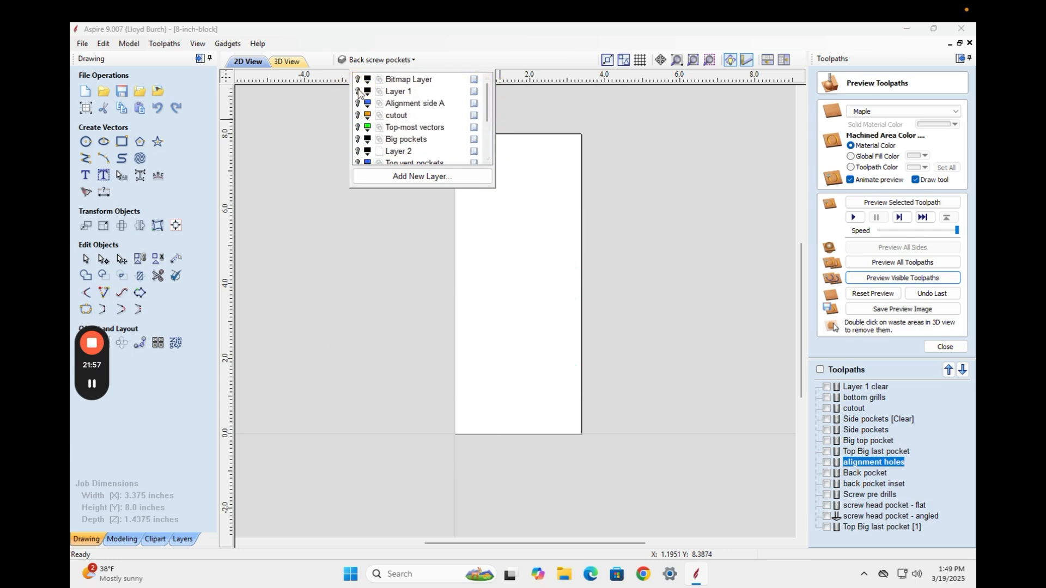
Examine Layer 1, Alignment side A, cutout, Top-most vectors and Big pockets individually, showing and hiding each layer in turn
left_click(358, 91)
left_click(358, 91)
left_click(358, 104)
left_click(358, 104)
left_click(358, 115)
left_click(357, 116)
left_click(358, 128)
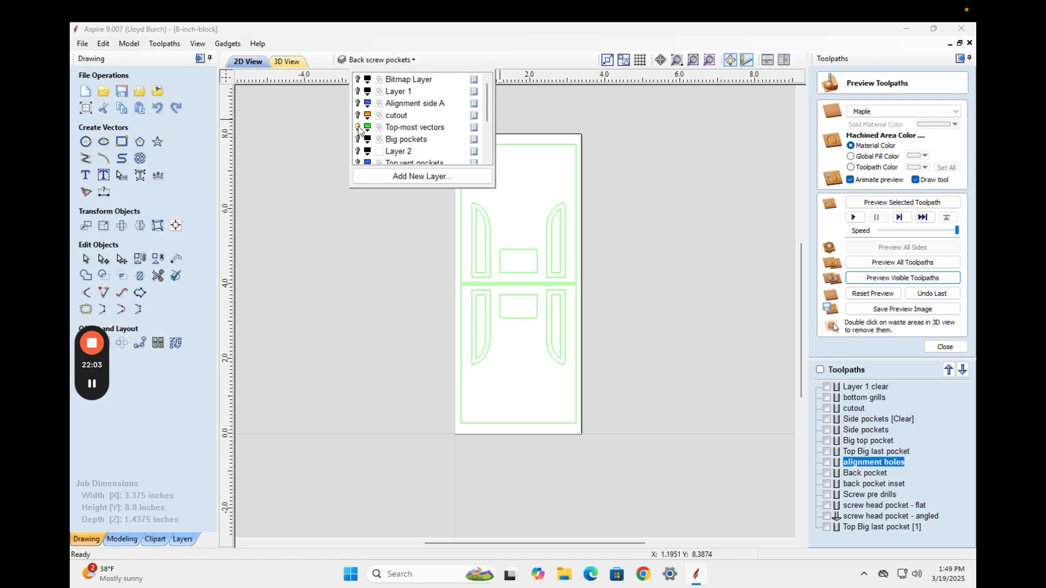
left_click(358, 128)
left_click(358, 140)
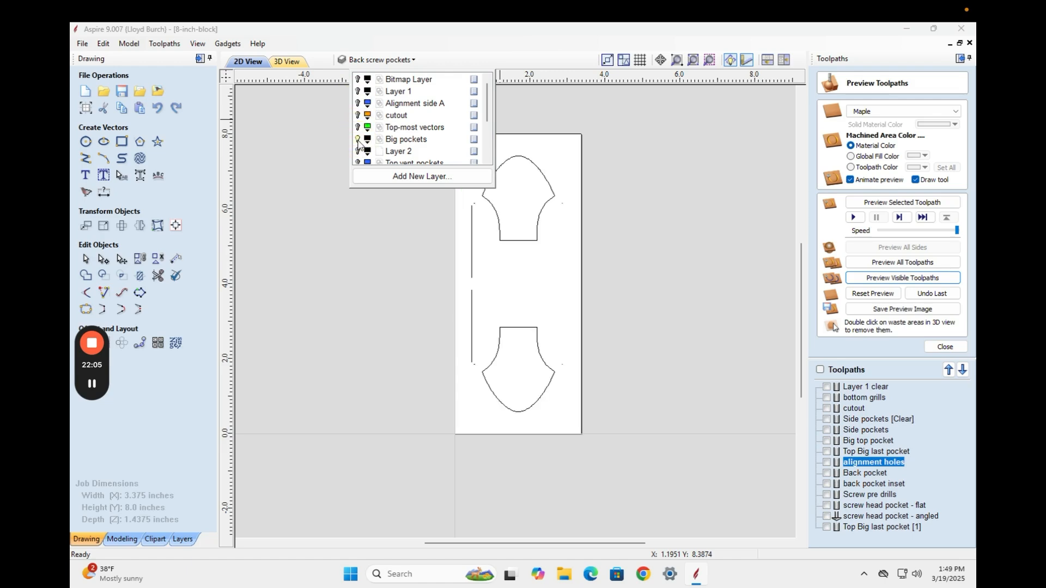
left_click(358, 140)
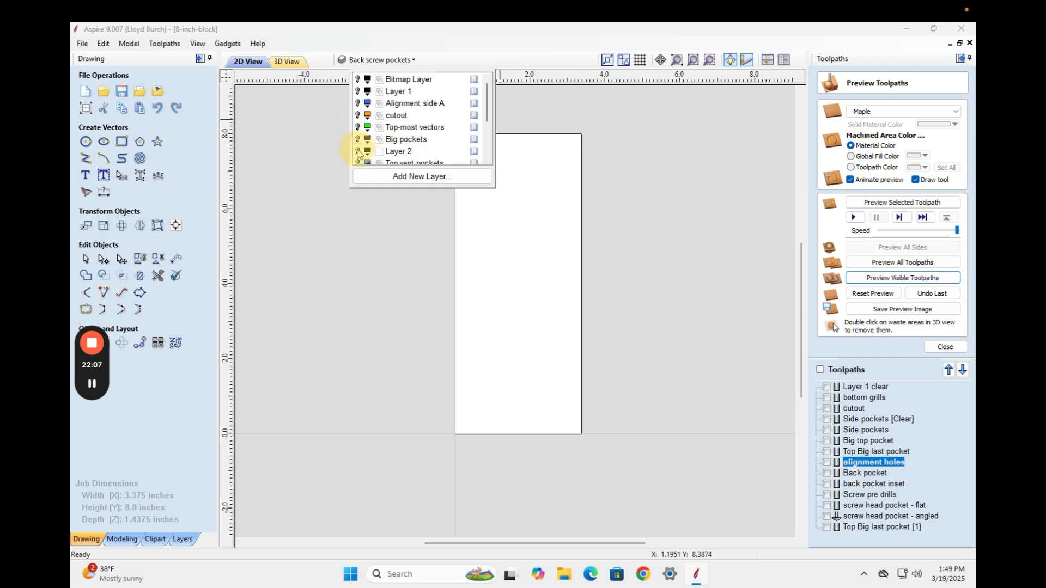
Examine the layers from Top vent pockets through Back screw pockets individually, showing and hiding each in turn
left_click_drag(485, 107, 479, 129)
left_click(358, 116)
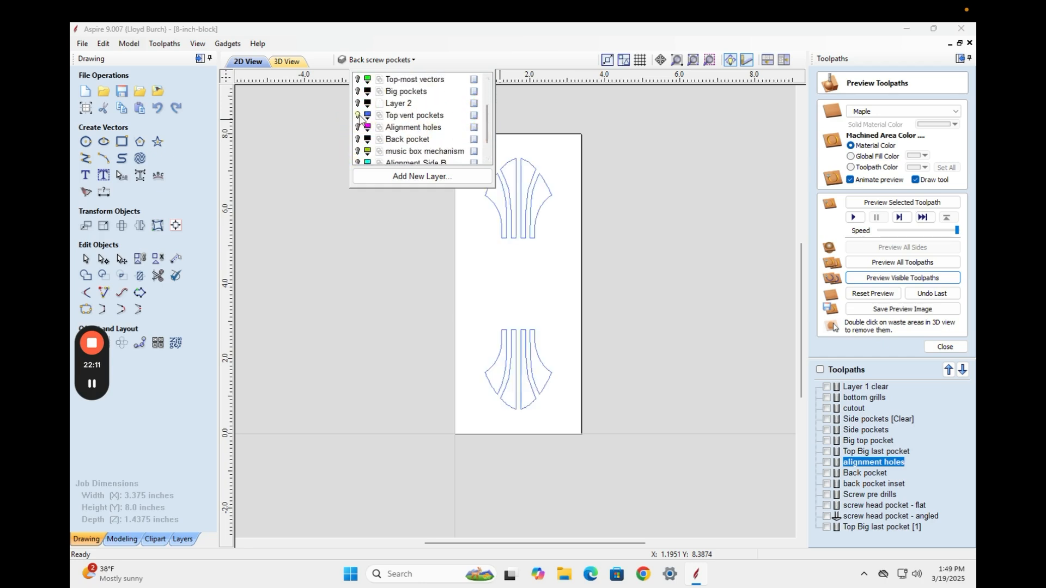
left_click(358, 116)
left_click(358, 128)
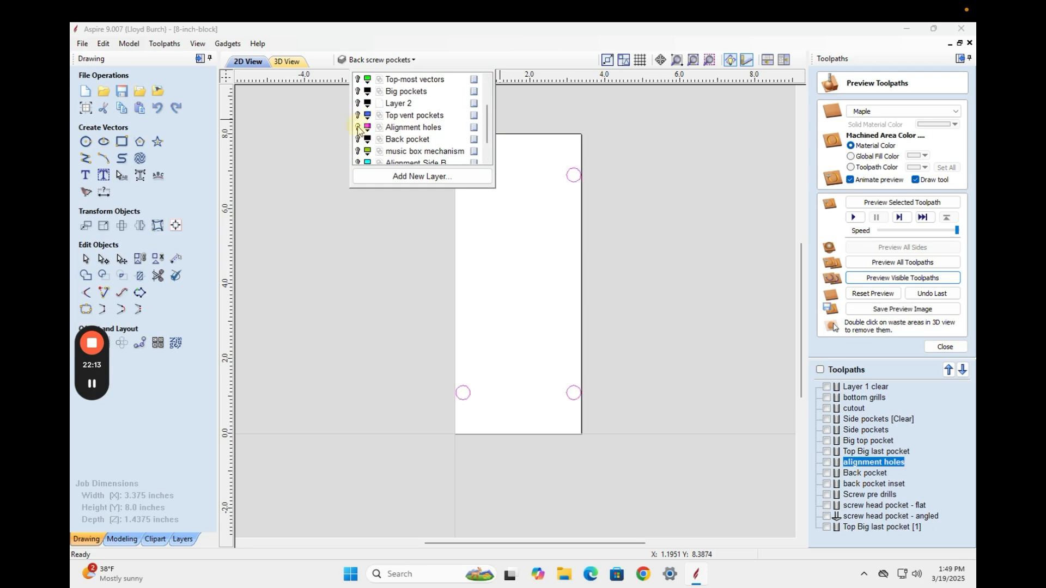
left_click(358, 127)
left_click(358, 140)
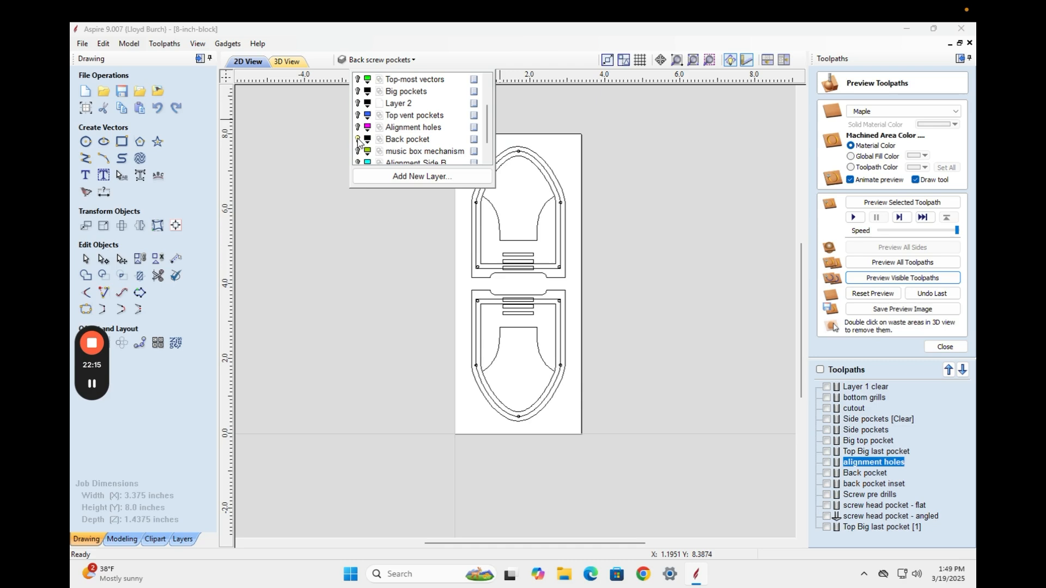
left_click(358, 140)
left_click(357, 151)
left_click(358, 151)
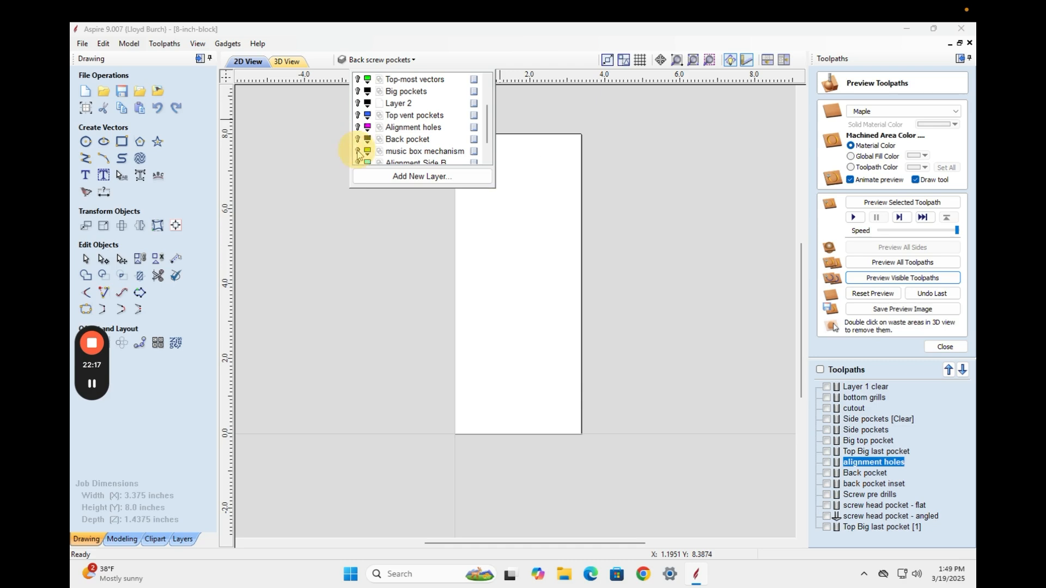
left_click_drag(487, 127, 486, 149)
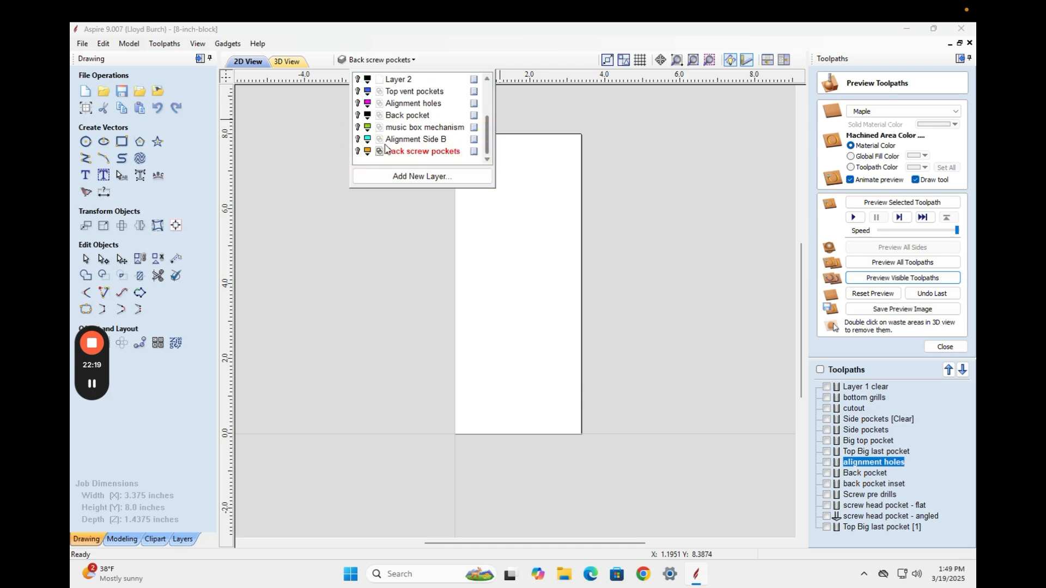
left_click(358, 140)
left_click(358, 139)
left_click(358, 152)
left_click(358, 152)
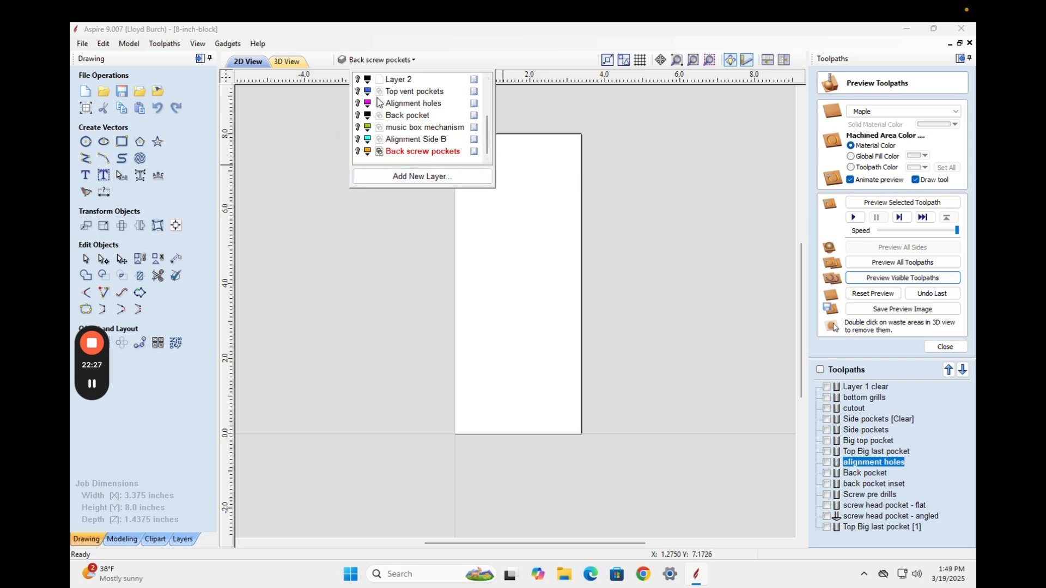
Show the Alignment side A, cutout, Top-most vectors, Big pockets and Layer 2 layers, keeping Layer 1 hidden
left_click_drag(486, 136, 485, 97)
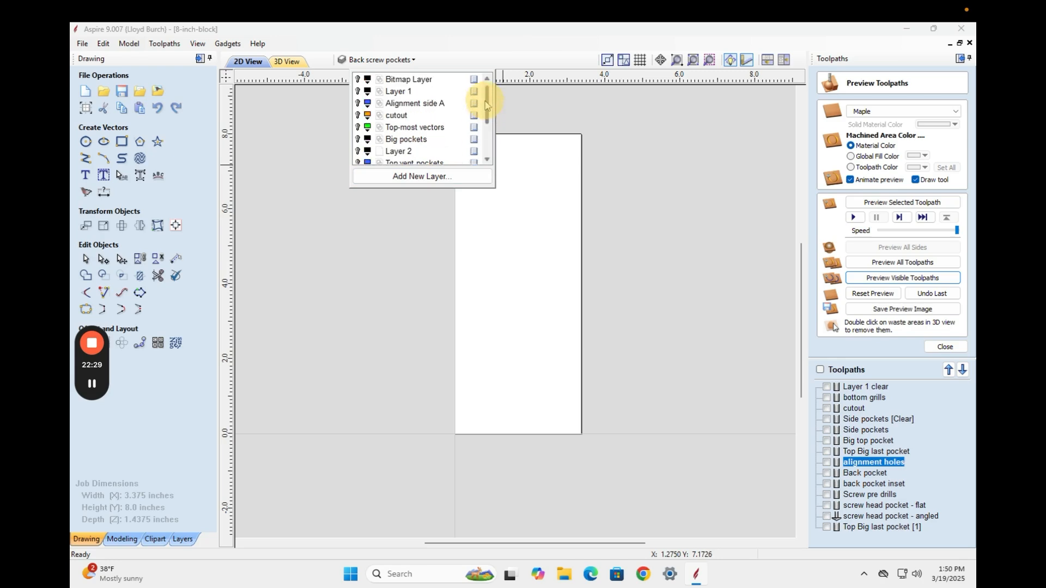
left_click(358, 92)
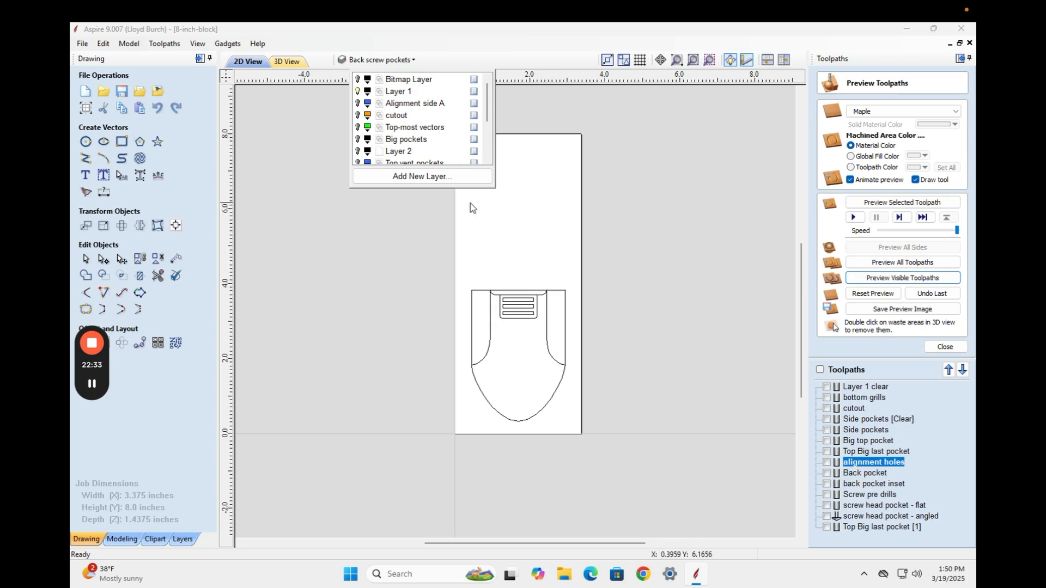
left_click(358, 91)
left_click(358, 104)
left_click(358, 116)
left_click(357, 128)
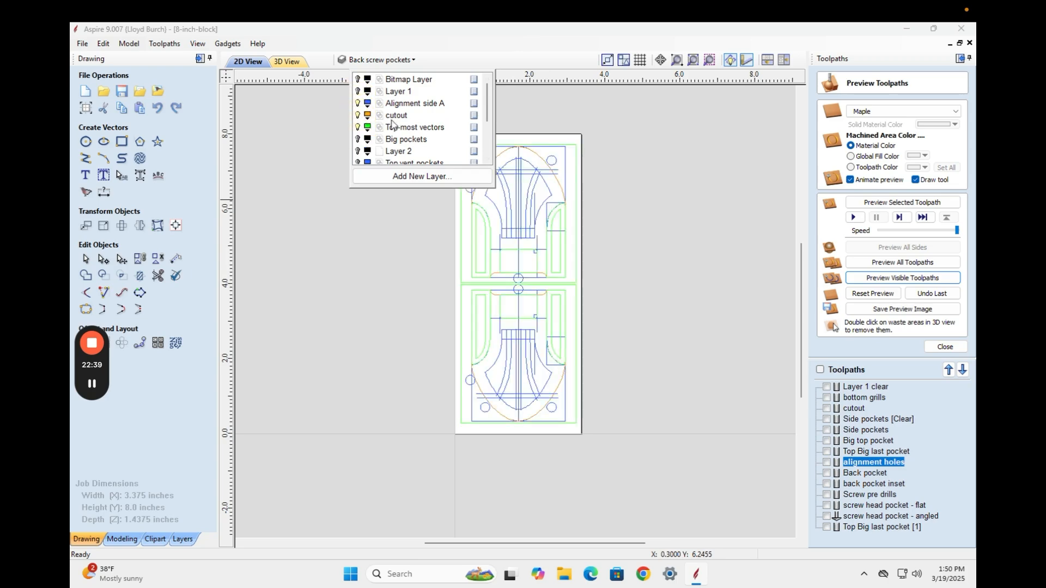
left_click(357, 139)
left_click(358, 151)
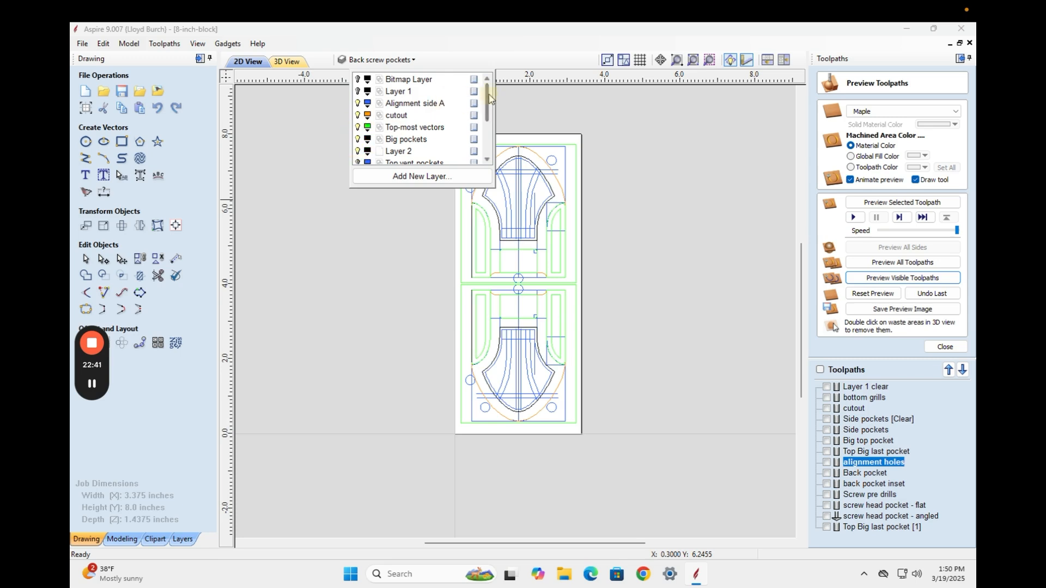
Show the Top vent pockets, Alignment holes, Back pocket, music box mechanism and Alignment Side B layers
left_click_drag(488, 103, 491, 117)
left_click(358, 127)
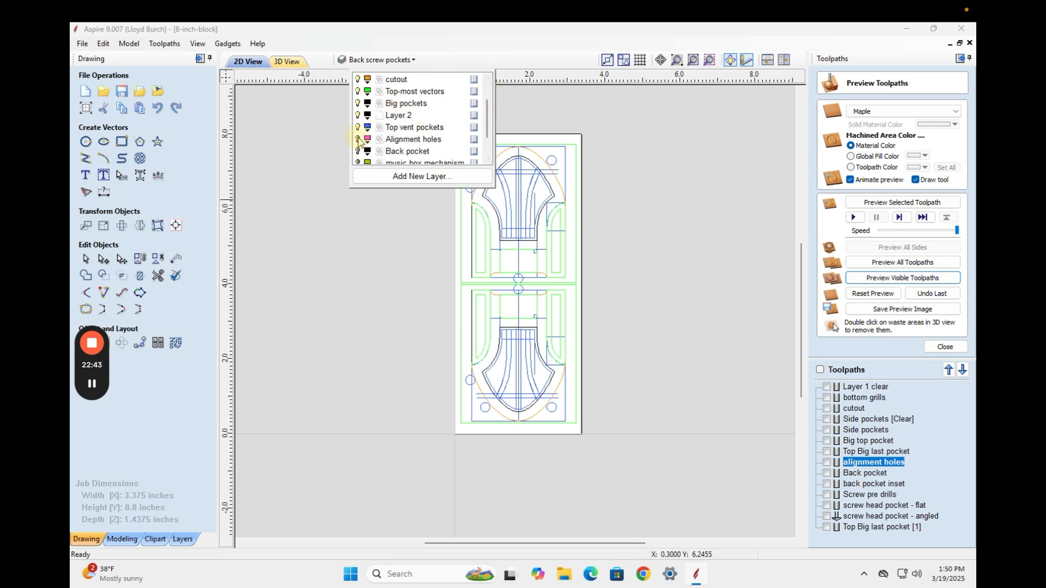
left_click(358, 140)
left_click(358, 151)
left_click_drag(486, 107, 487, 125)
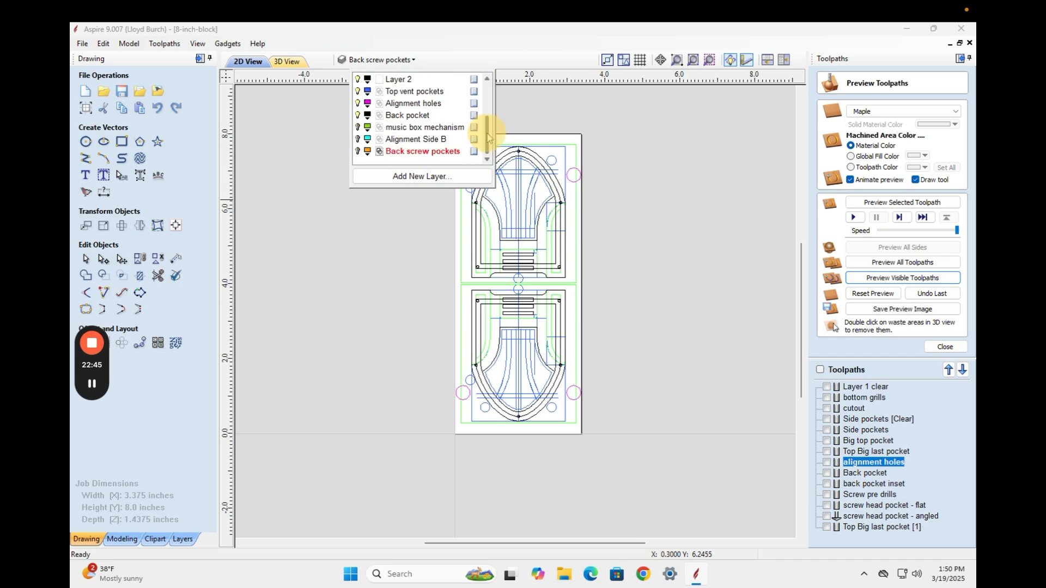
left_click(358, 128)
left_click(358, 139)
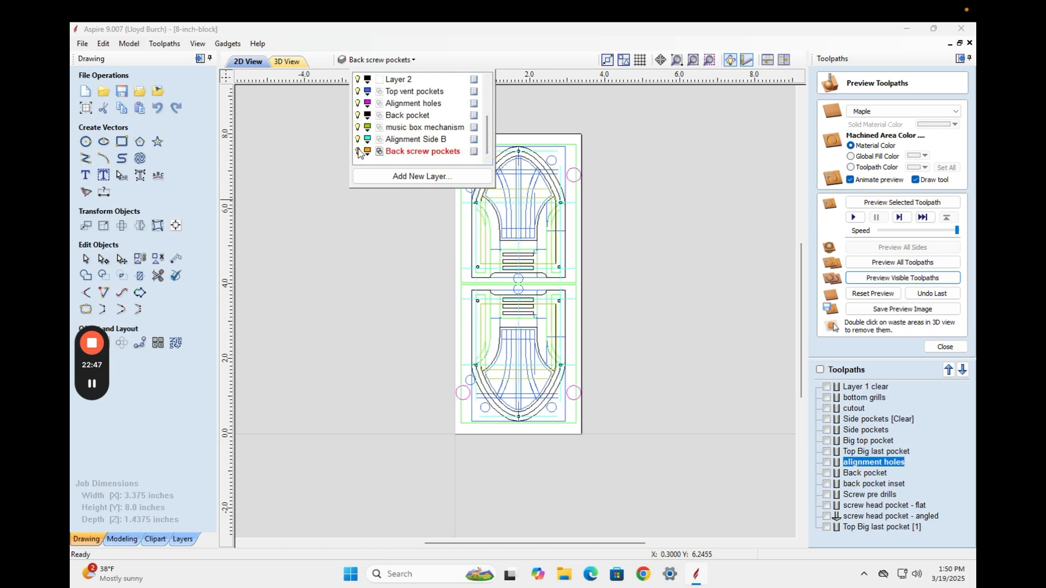
Hide the Back screw pockets, Alignment Side B, music box mechanism and Back pocket layers, and save the project
left_click(358, 151)
left_click(358, 152)
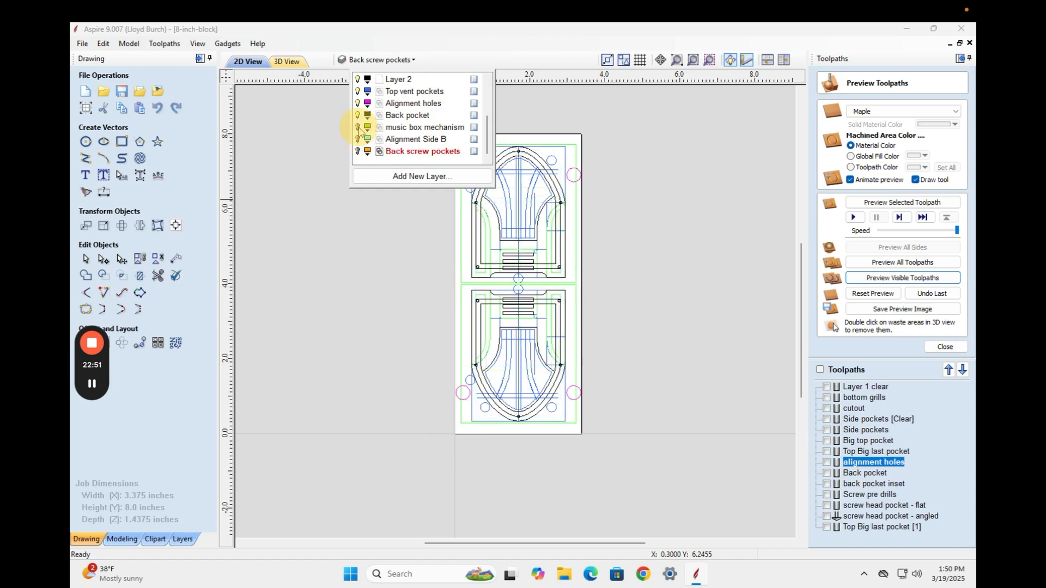
left_click(358, 128)
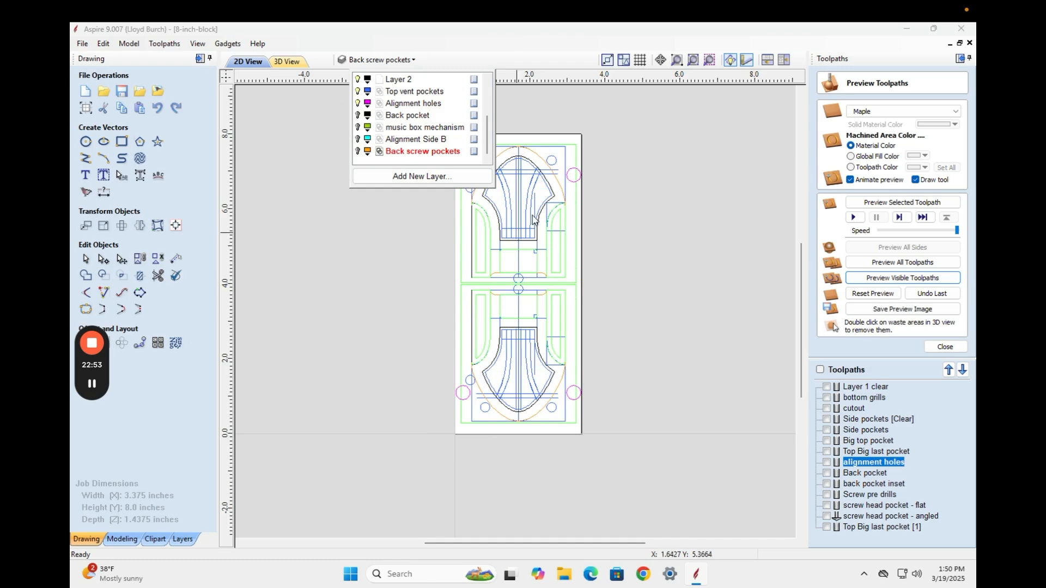
left_click(631, 195)
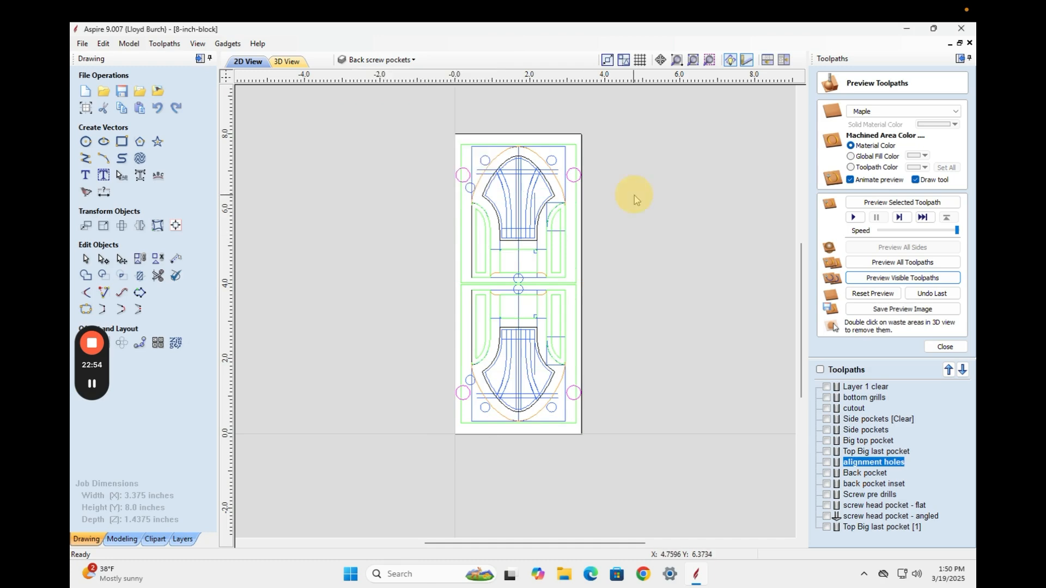
left_click(121, 91)
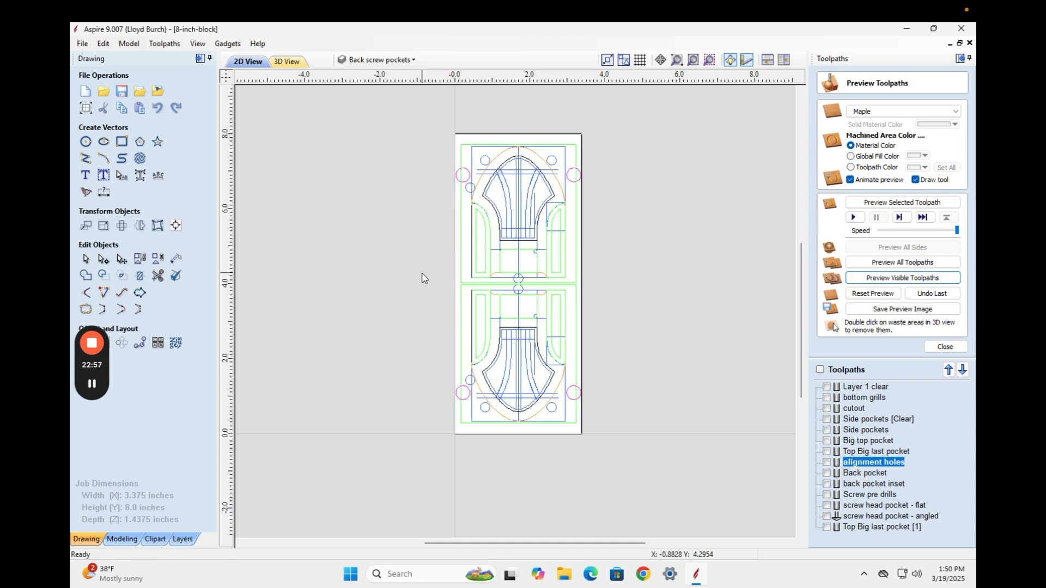